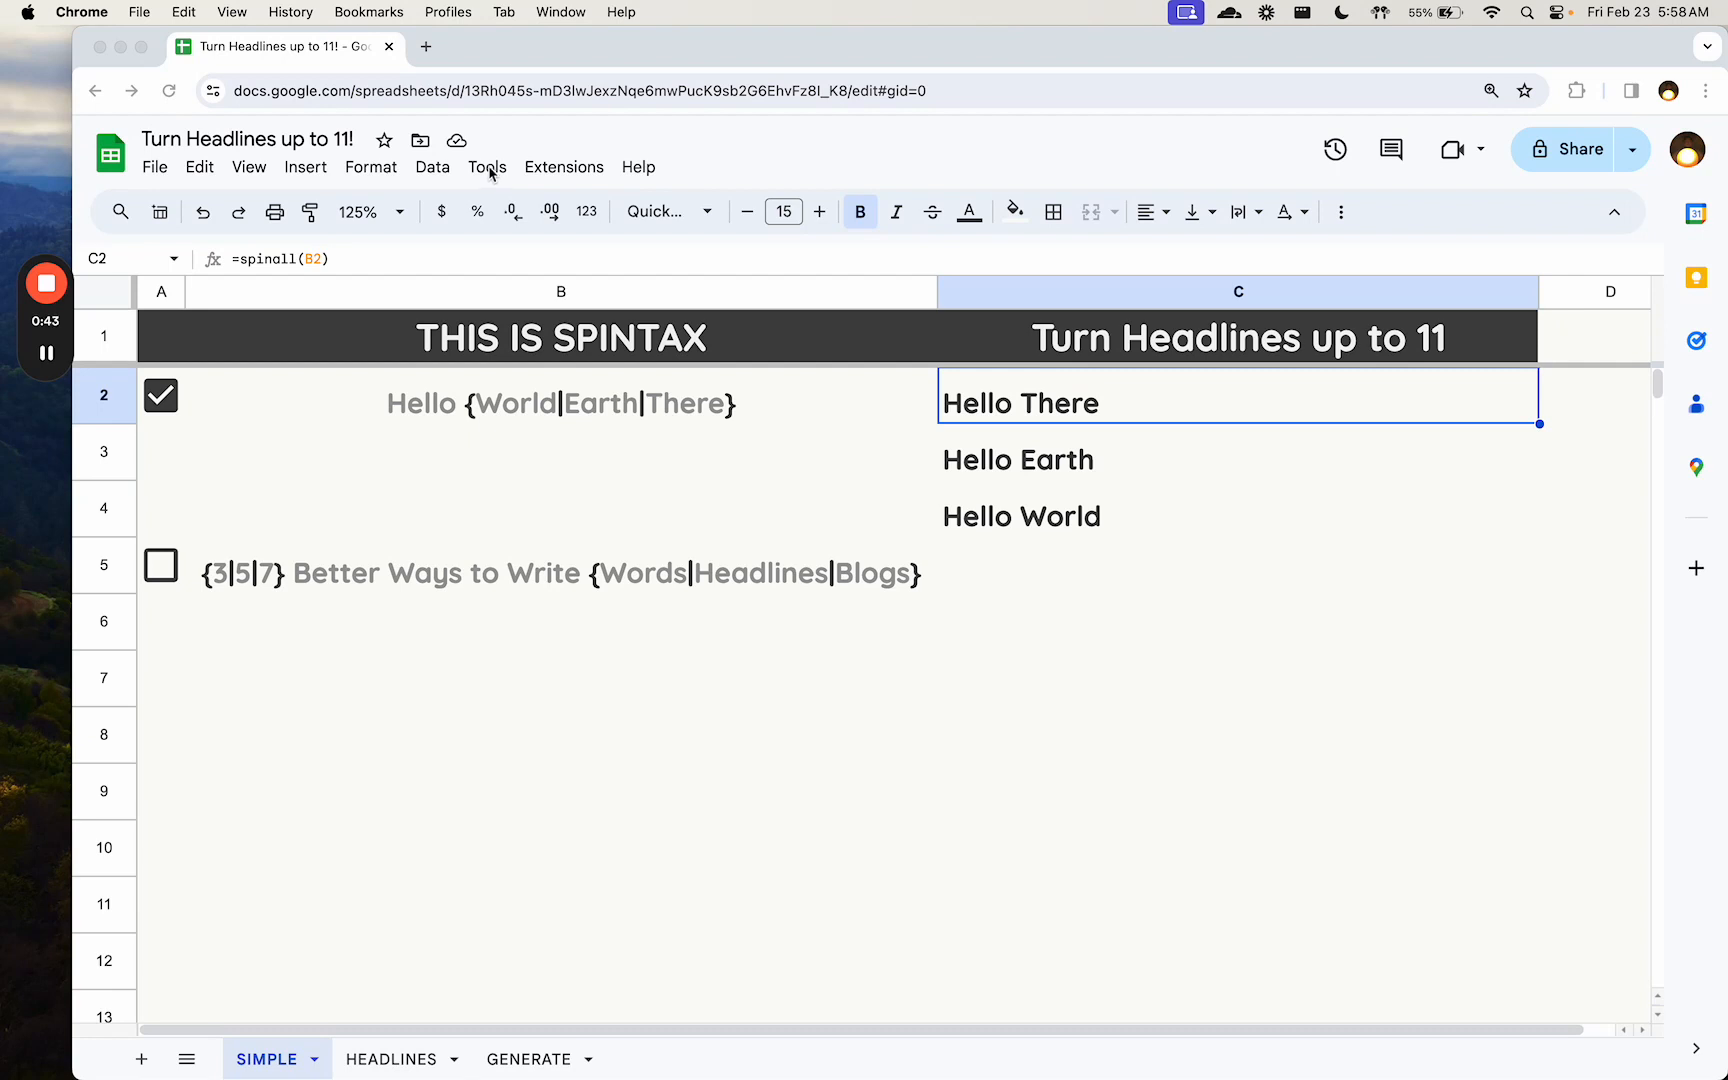
# - Examine the spintax in B2, the spinall formula in C2 and the resulting phrases below it
pyautogui.click(517, 408)
pyautogui.click(540, 410)
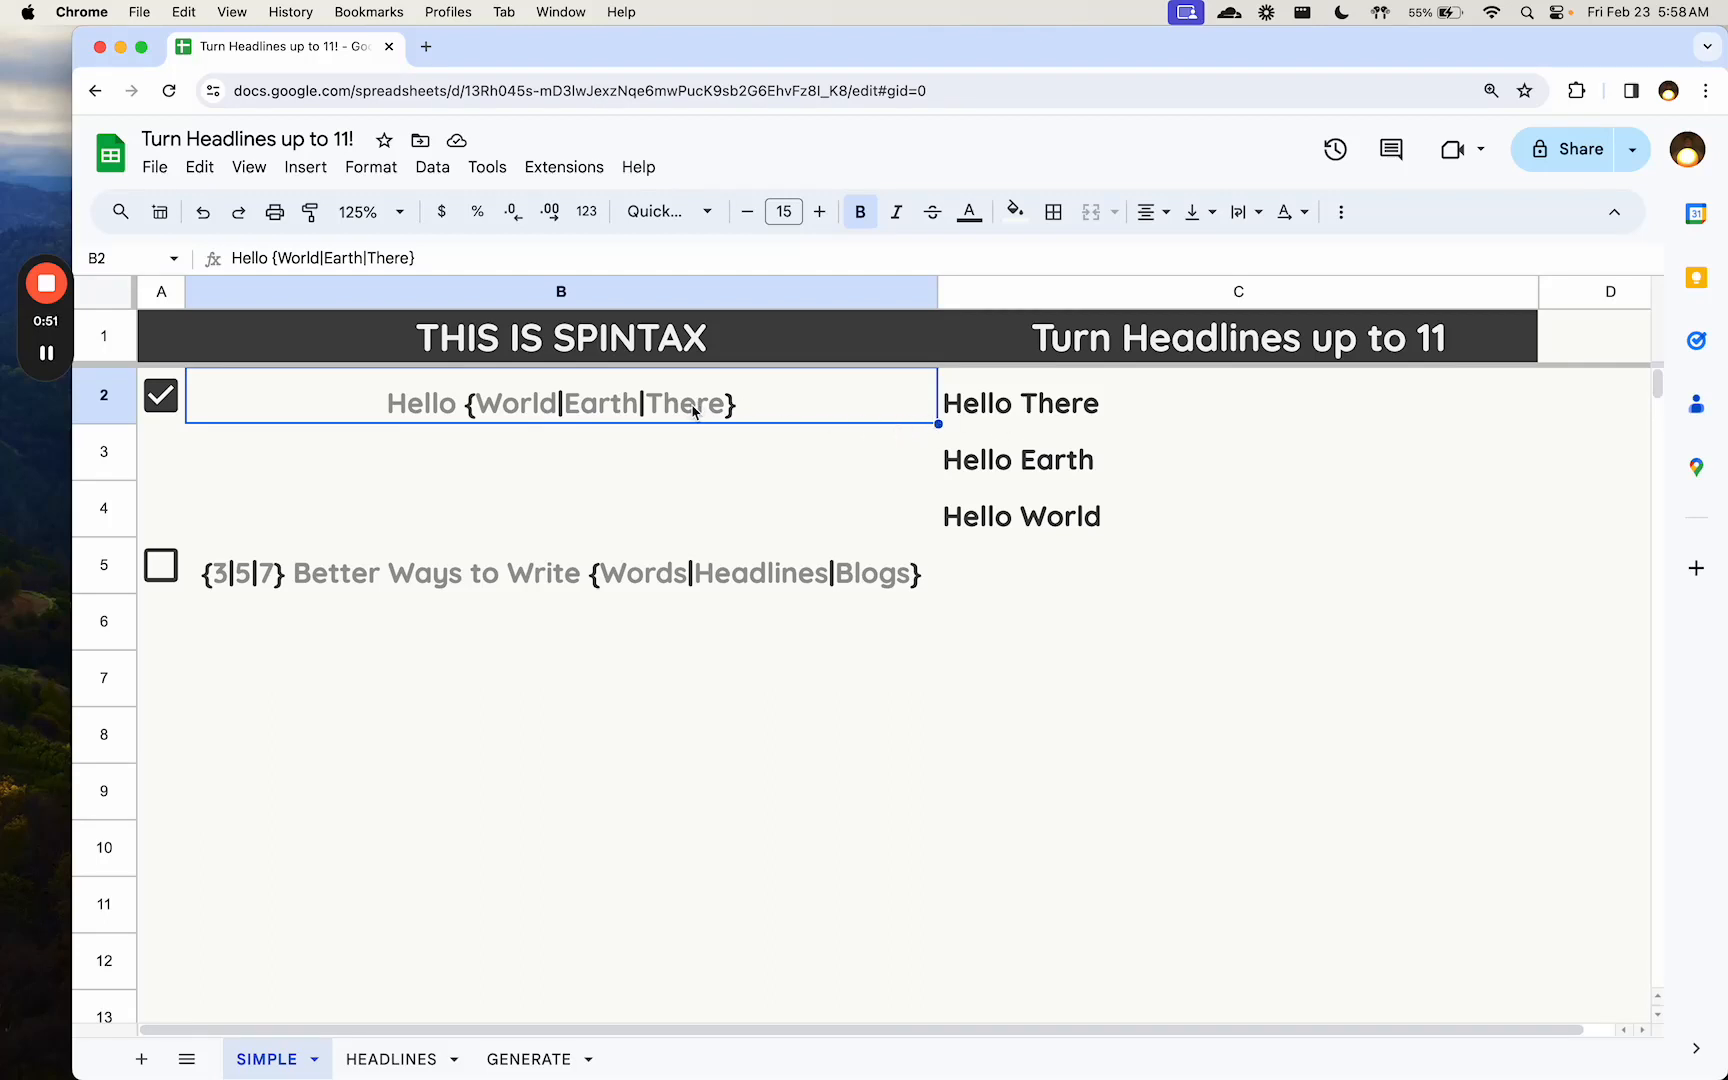
pyautogui.click(378, 410)
pyautogui.click(427, 408)
pyautogui.click(496, 410)
pyautogui.click(1028, 412)
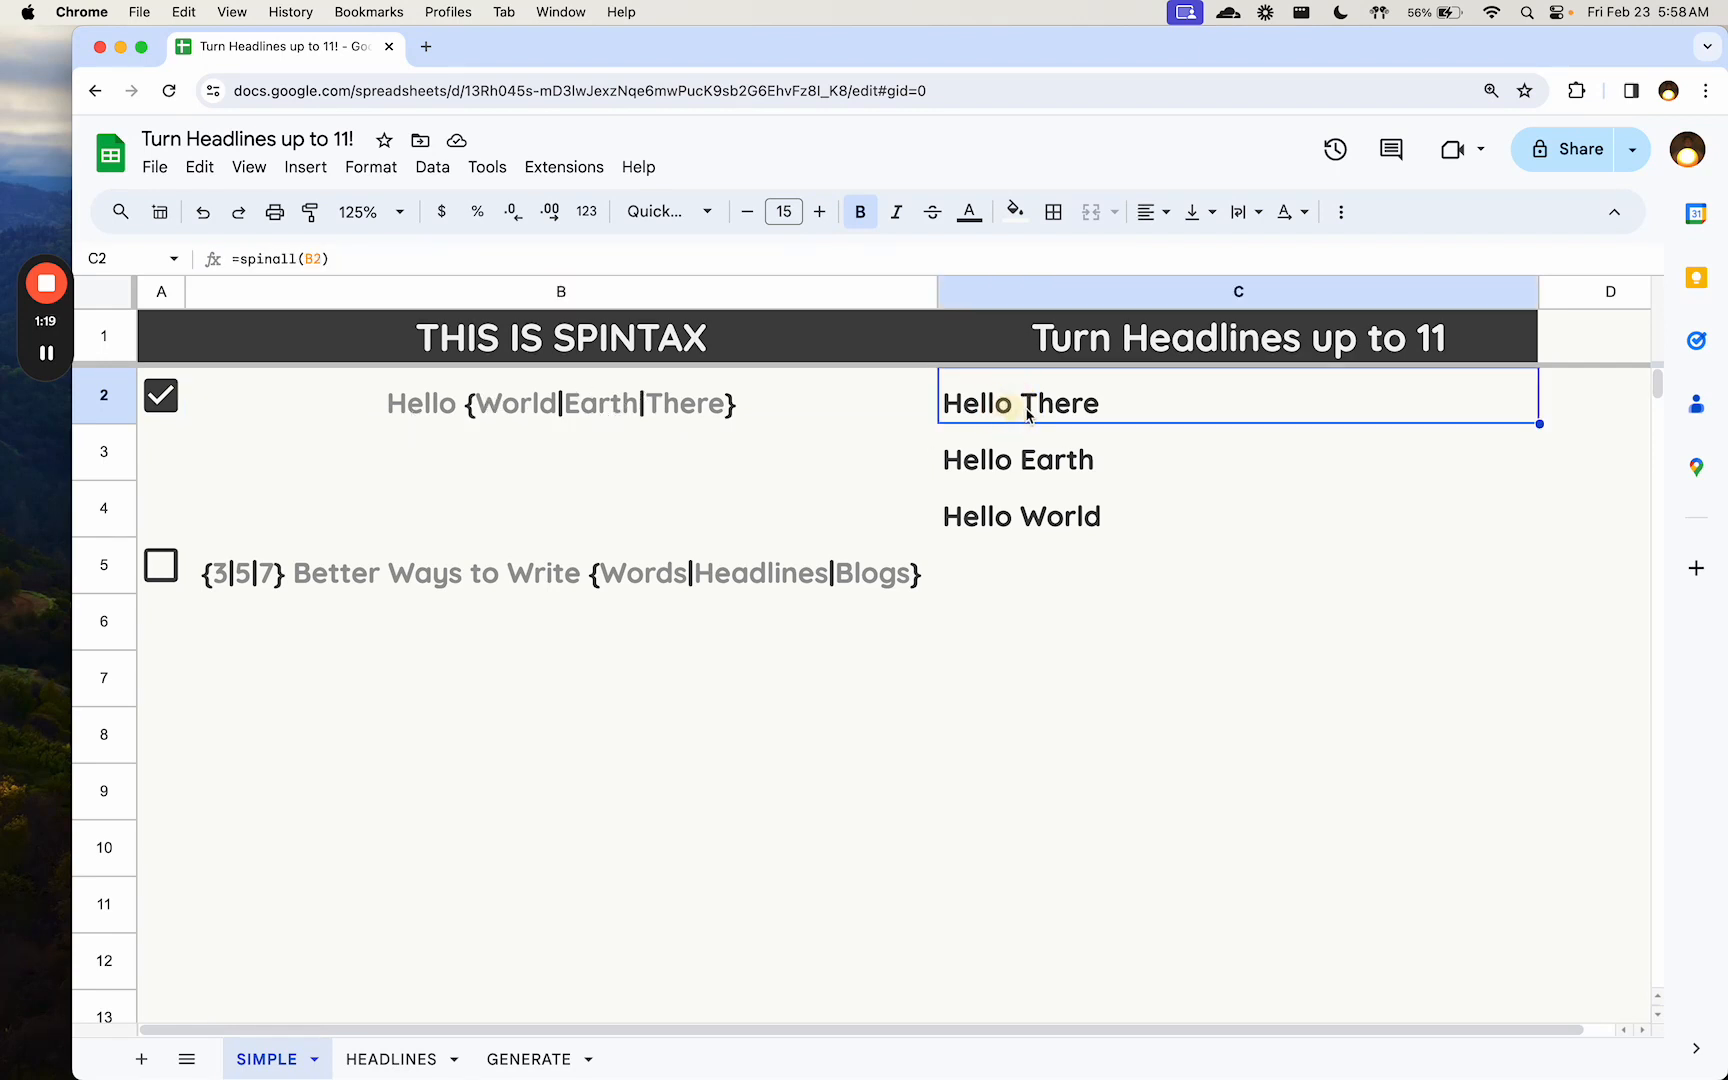
pyautogui.press('Down')
pyautogui.press('Down')
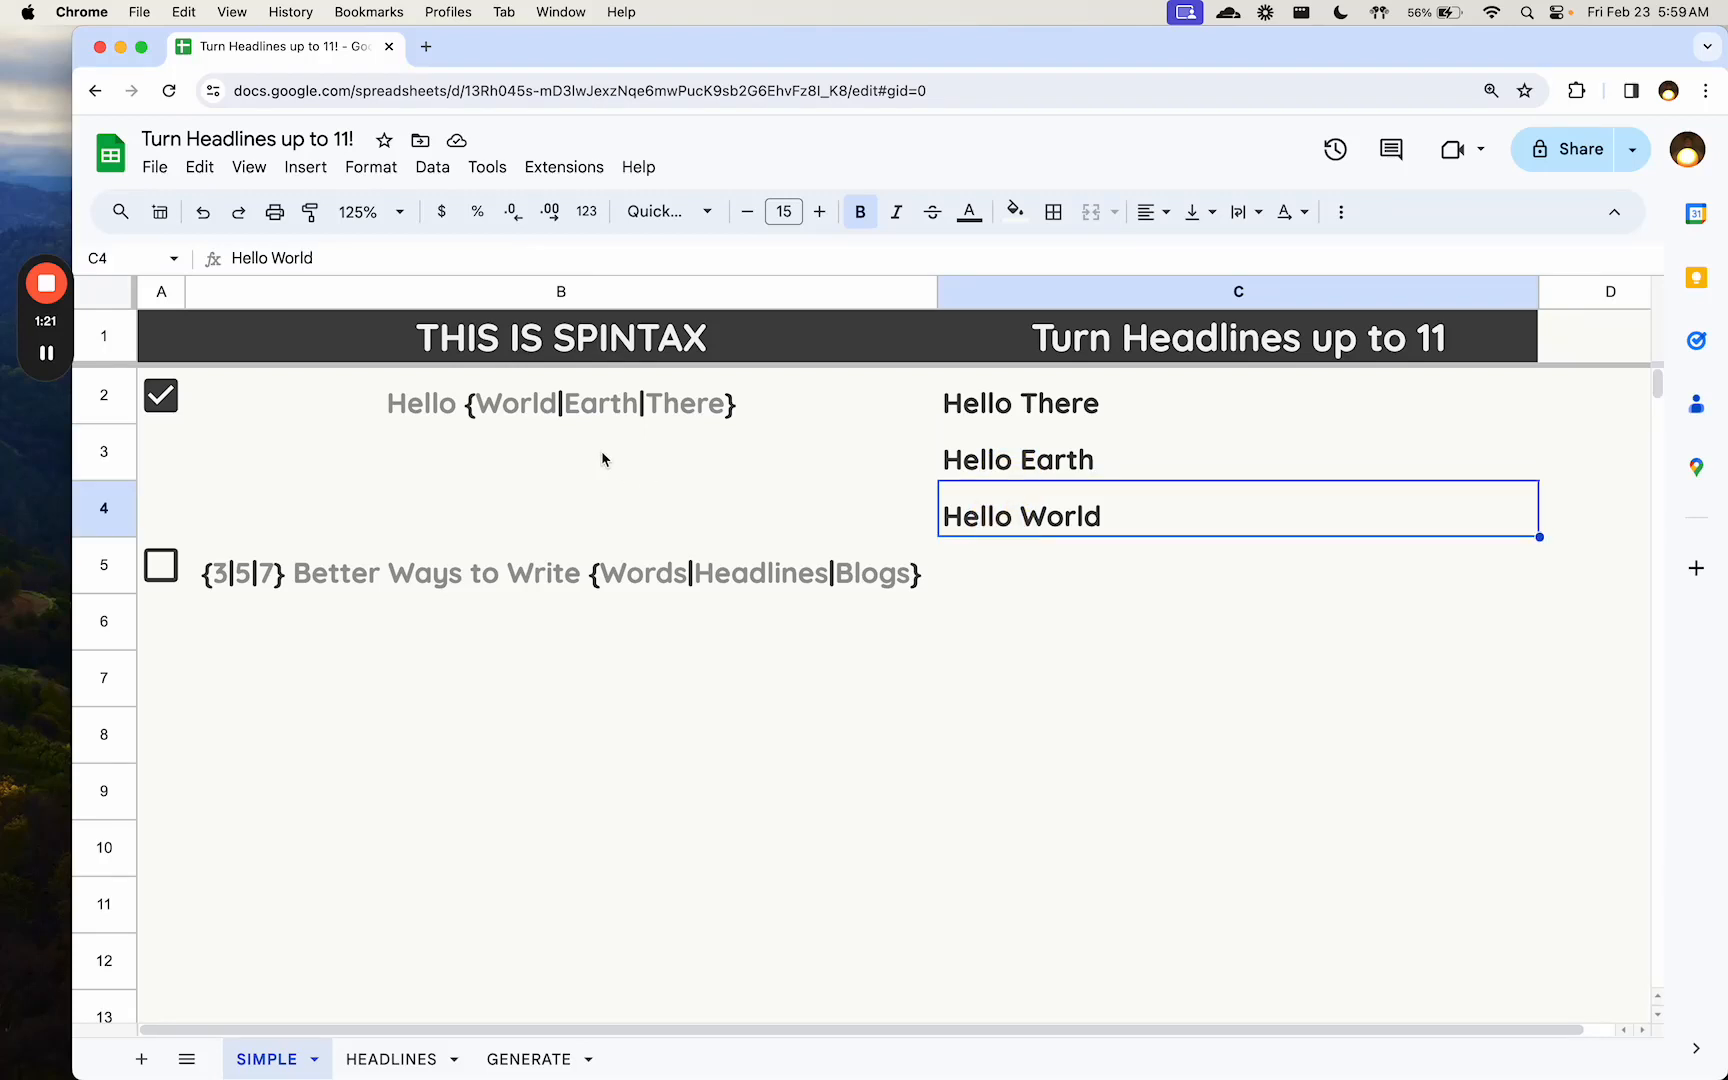
pyautogui.click(575, 418)
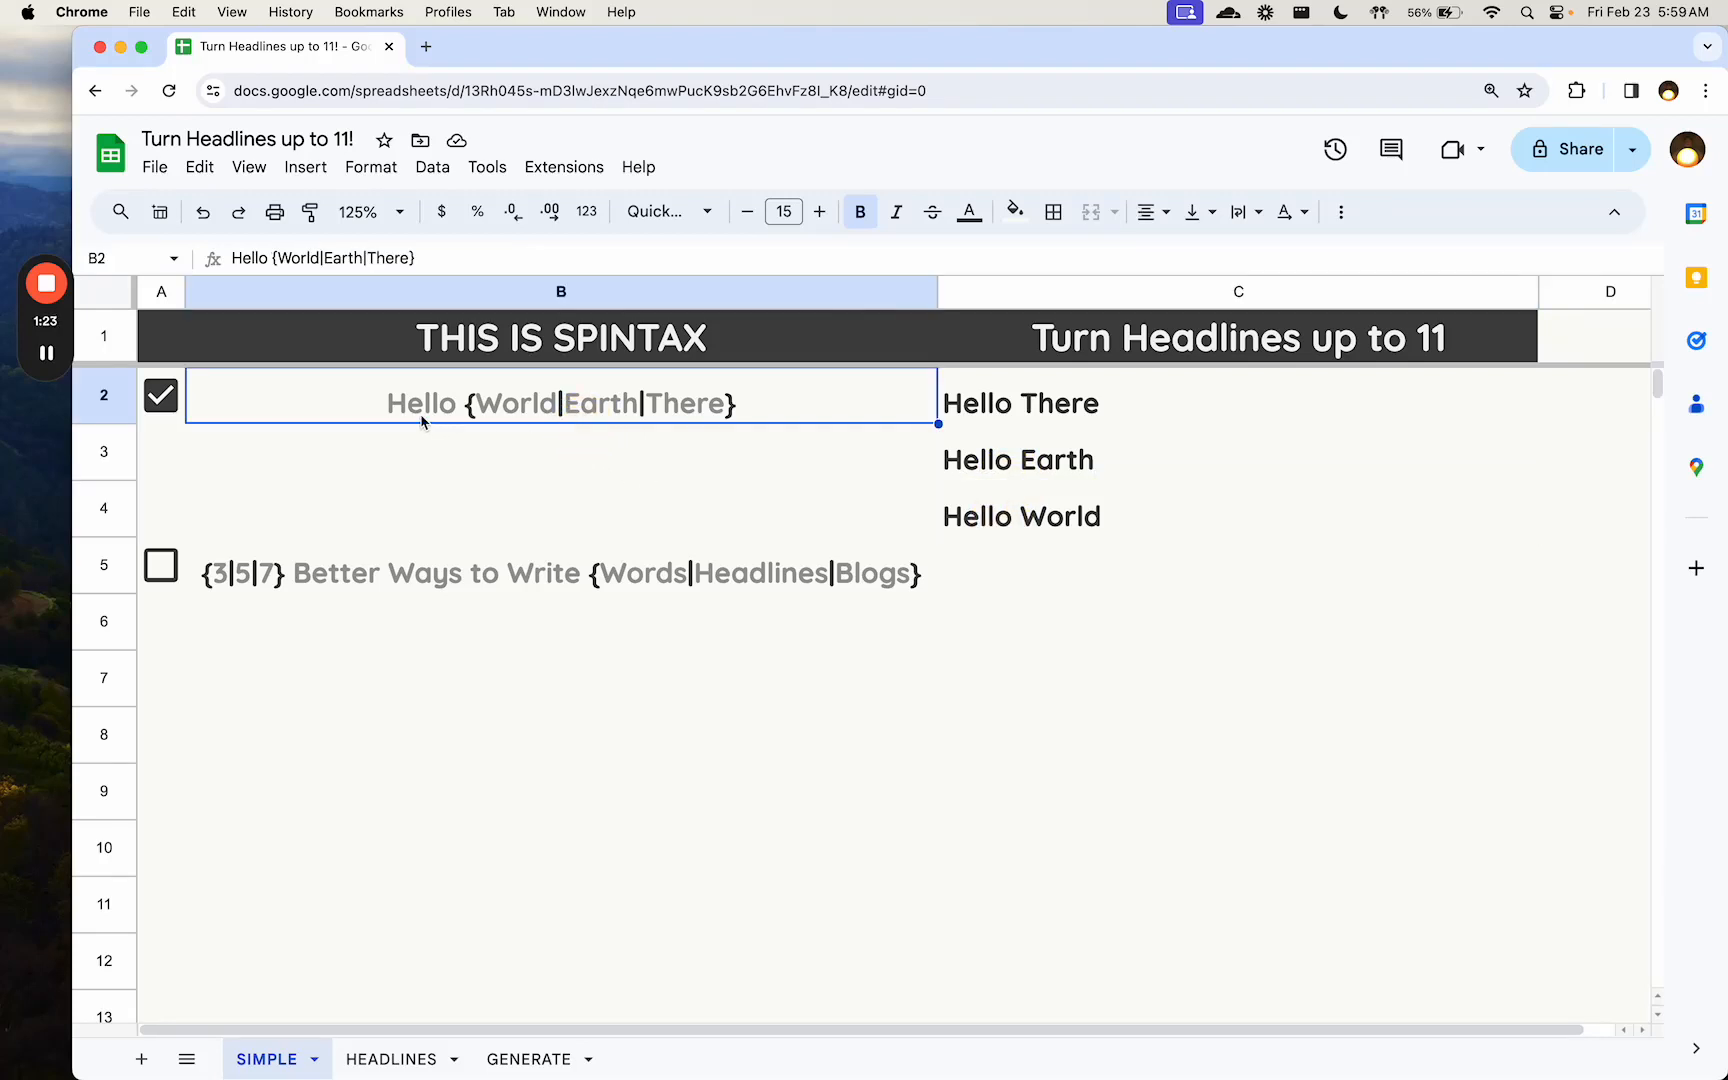
pyautogui.click(480, 406)
pyautogui.click(1068, 405)
pyautogui.doubleClick(264, 257)
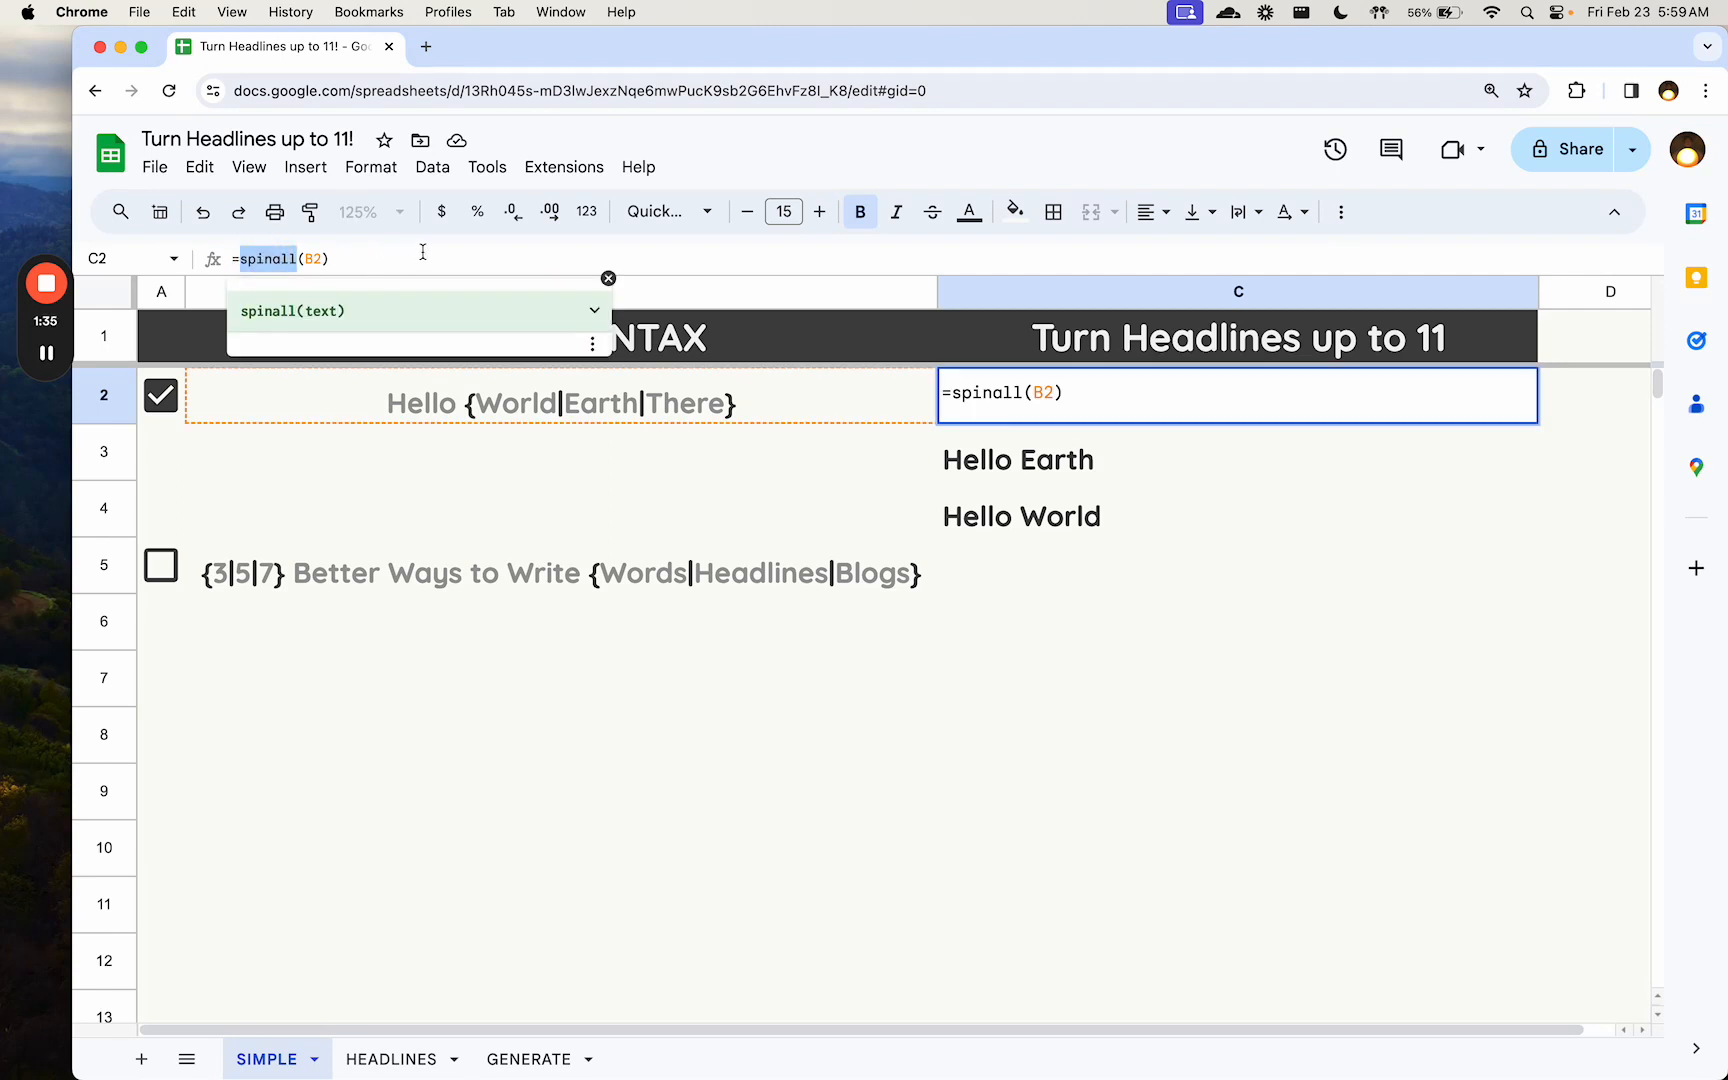
# - Search the add-ons marketplace for "spintax", view the Spintax Content Spinner listing, and return to the sheet
pyautogui.click(487, 167)
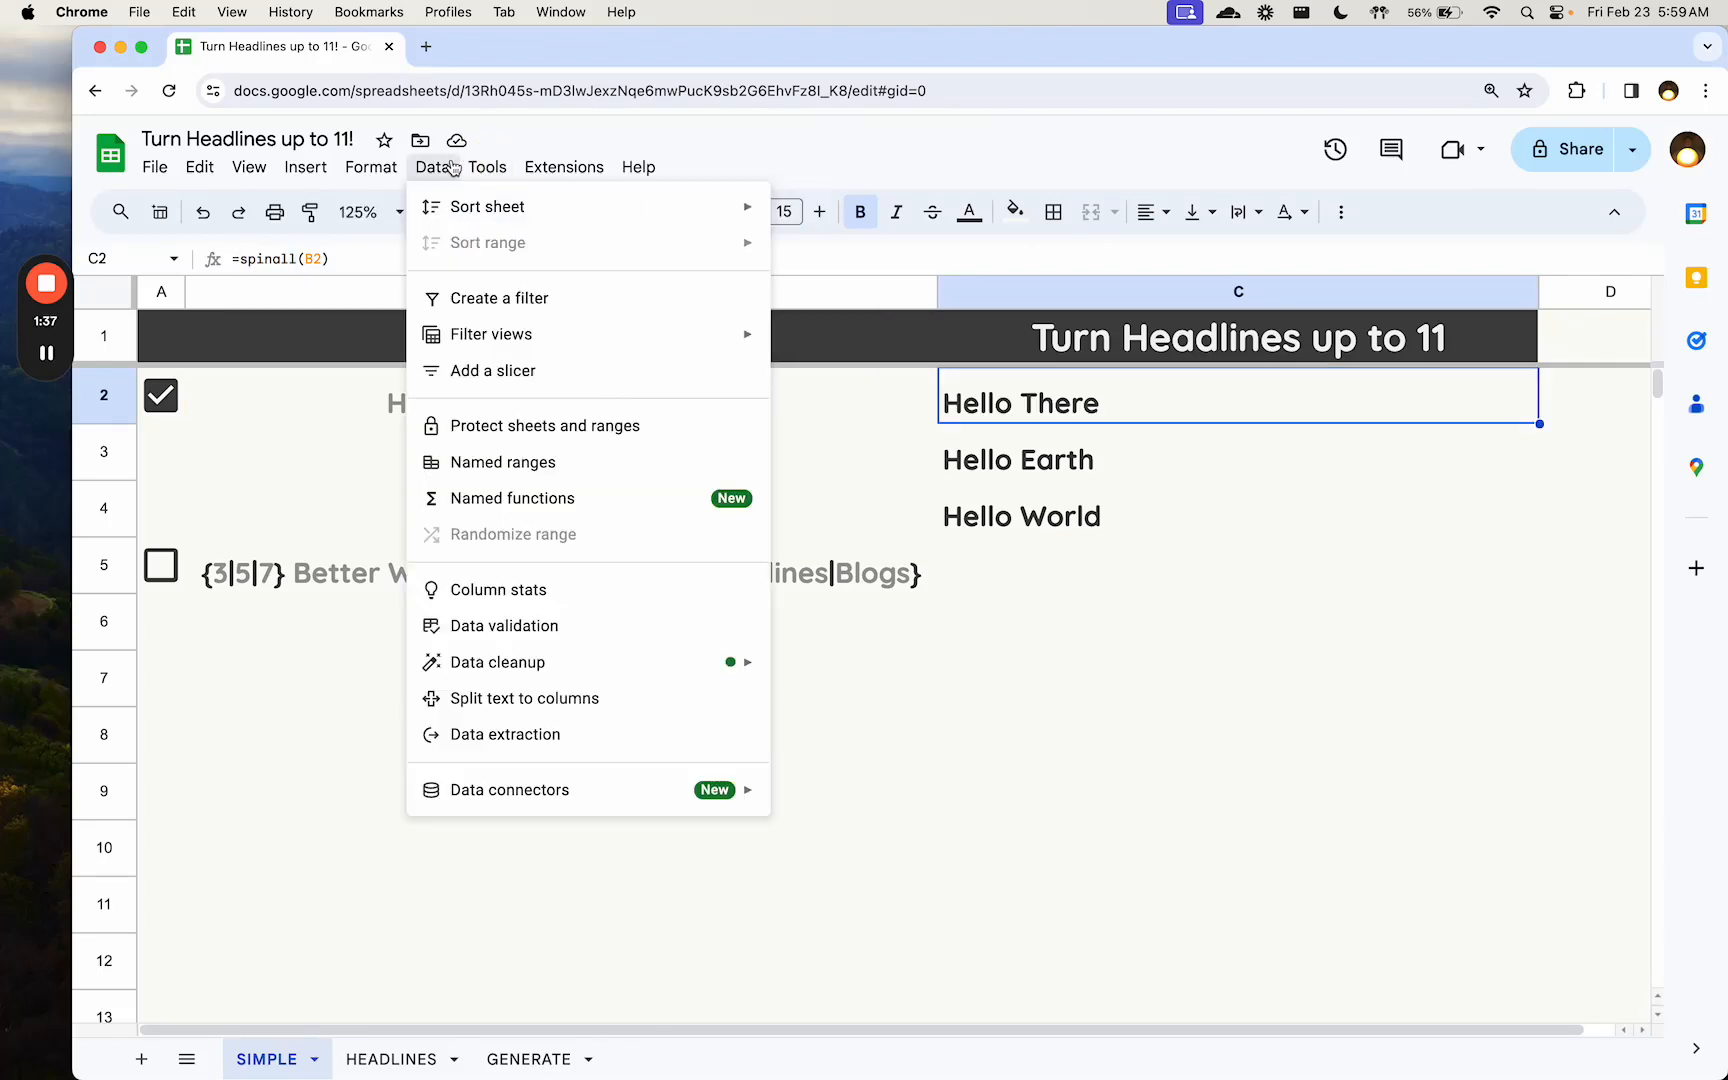
pyautogui.moveTo(564, 170)
pyautogui.moveTo(596, 212)
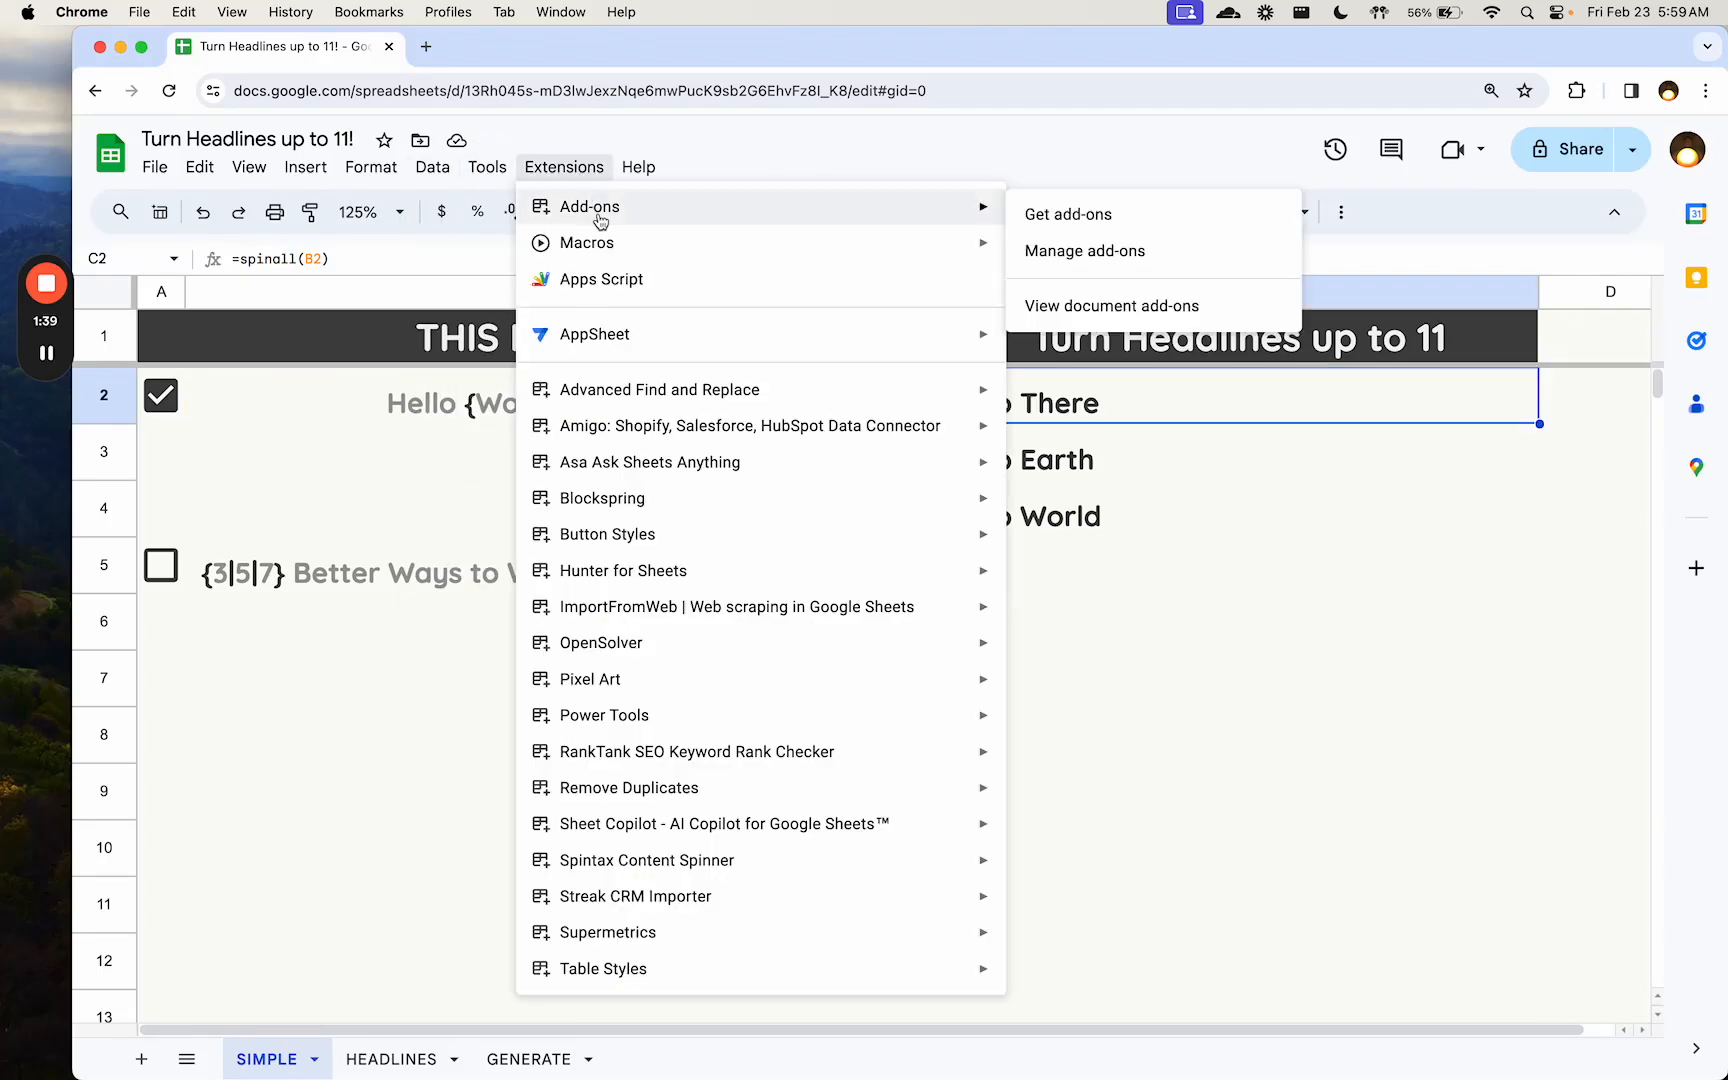
pyautogui.click(1040, 219)
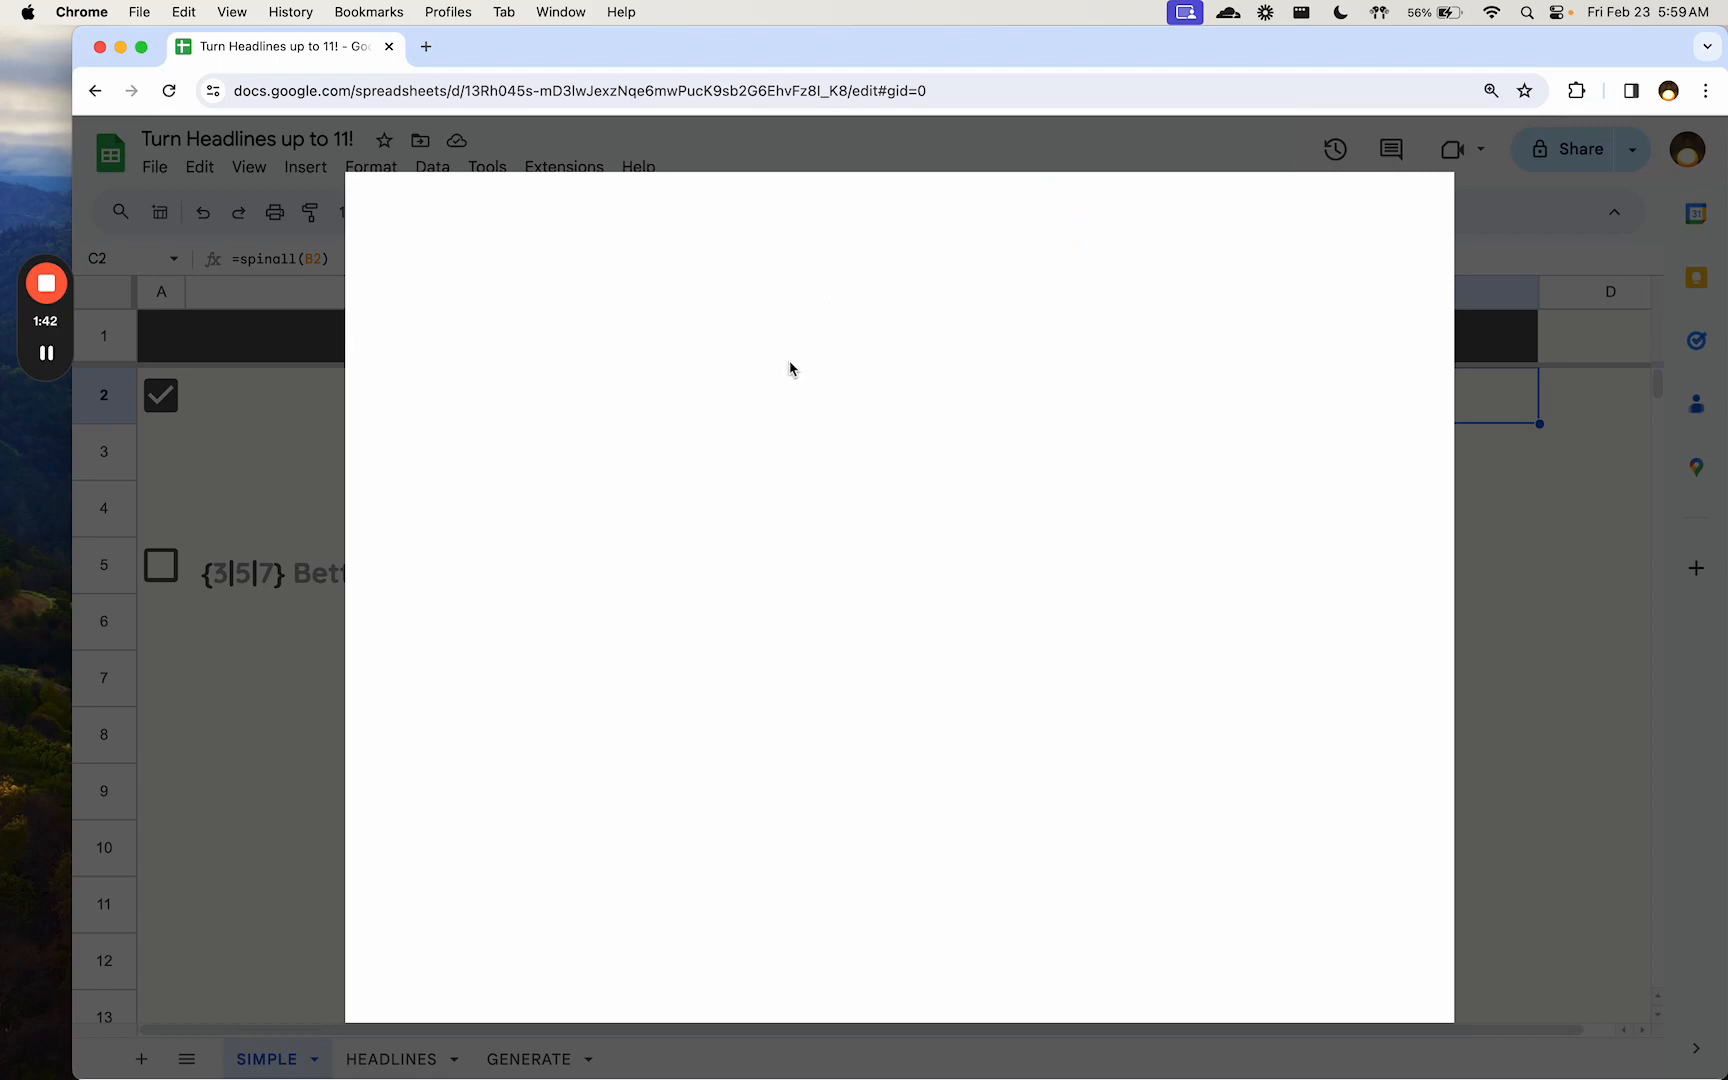
pyautogui.click(1072, 216)
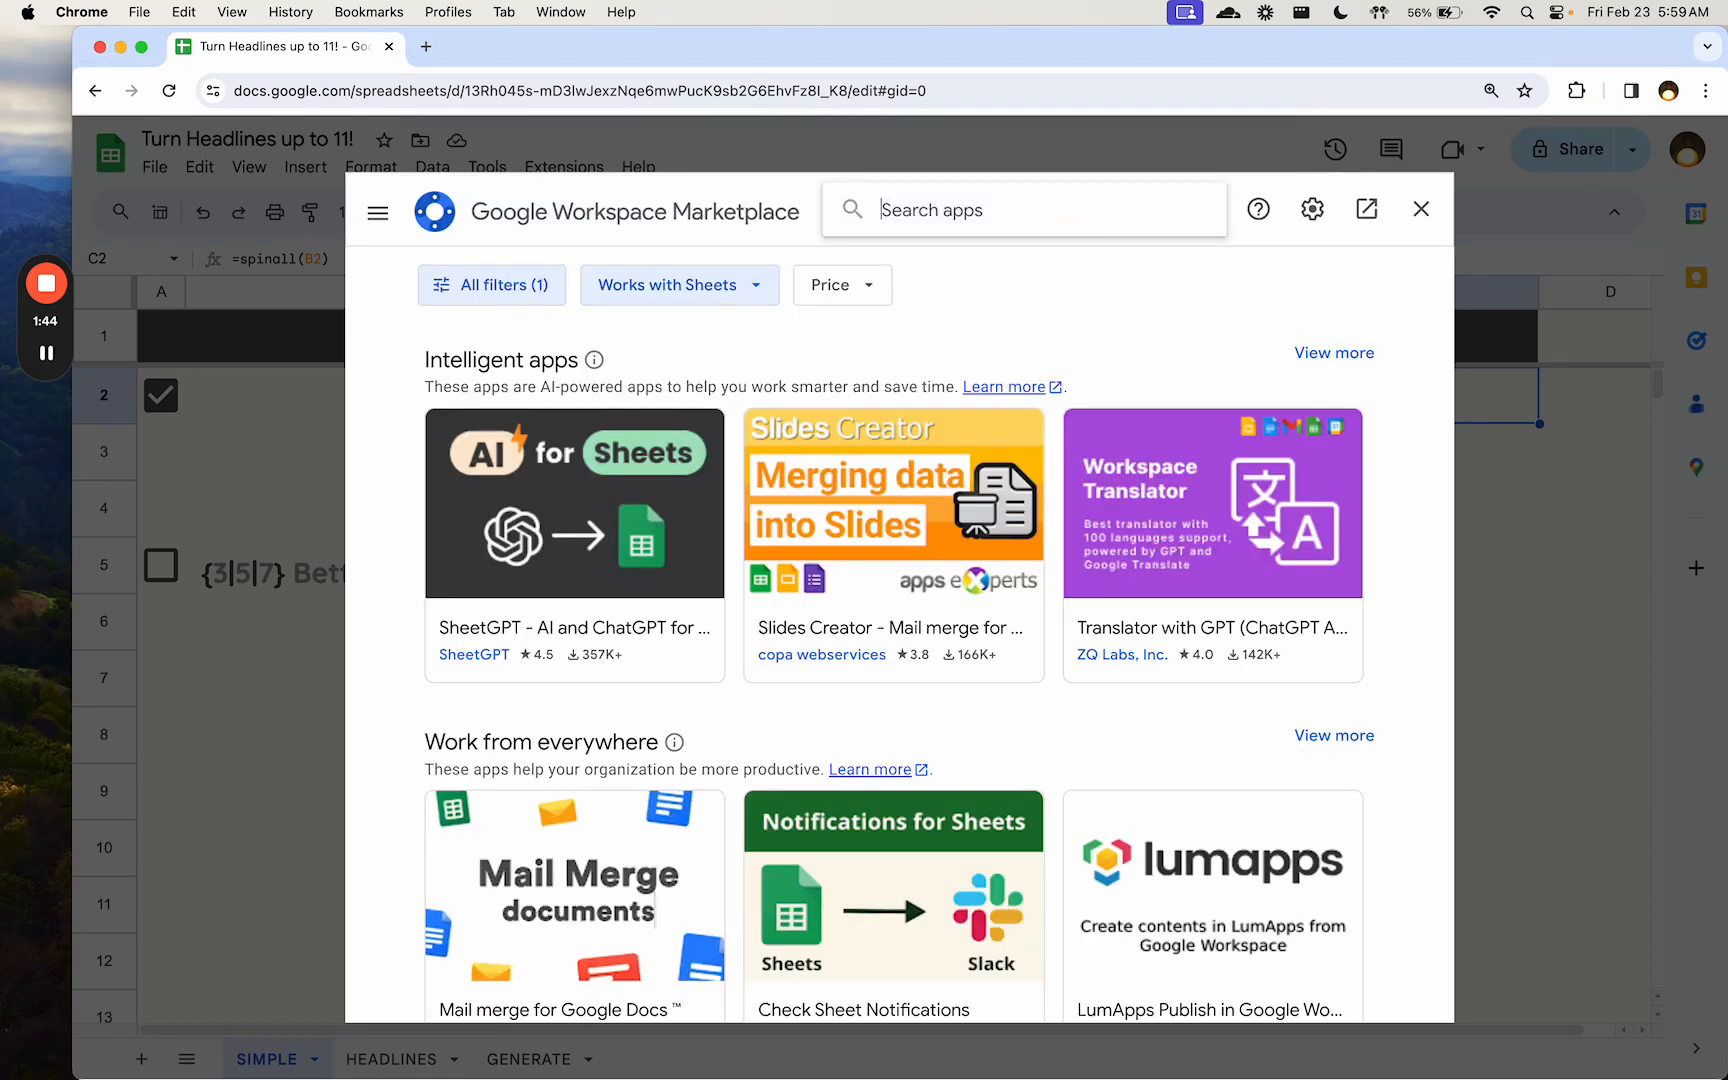
pyautogui.write('spintax')
pyautogui.press('Return')
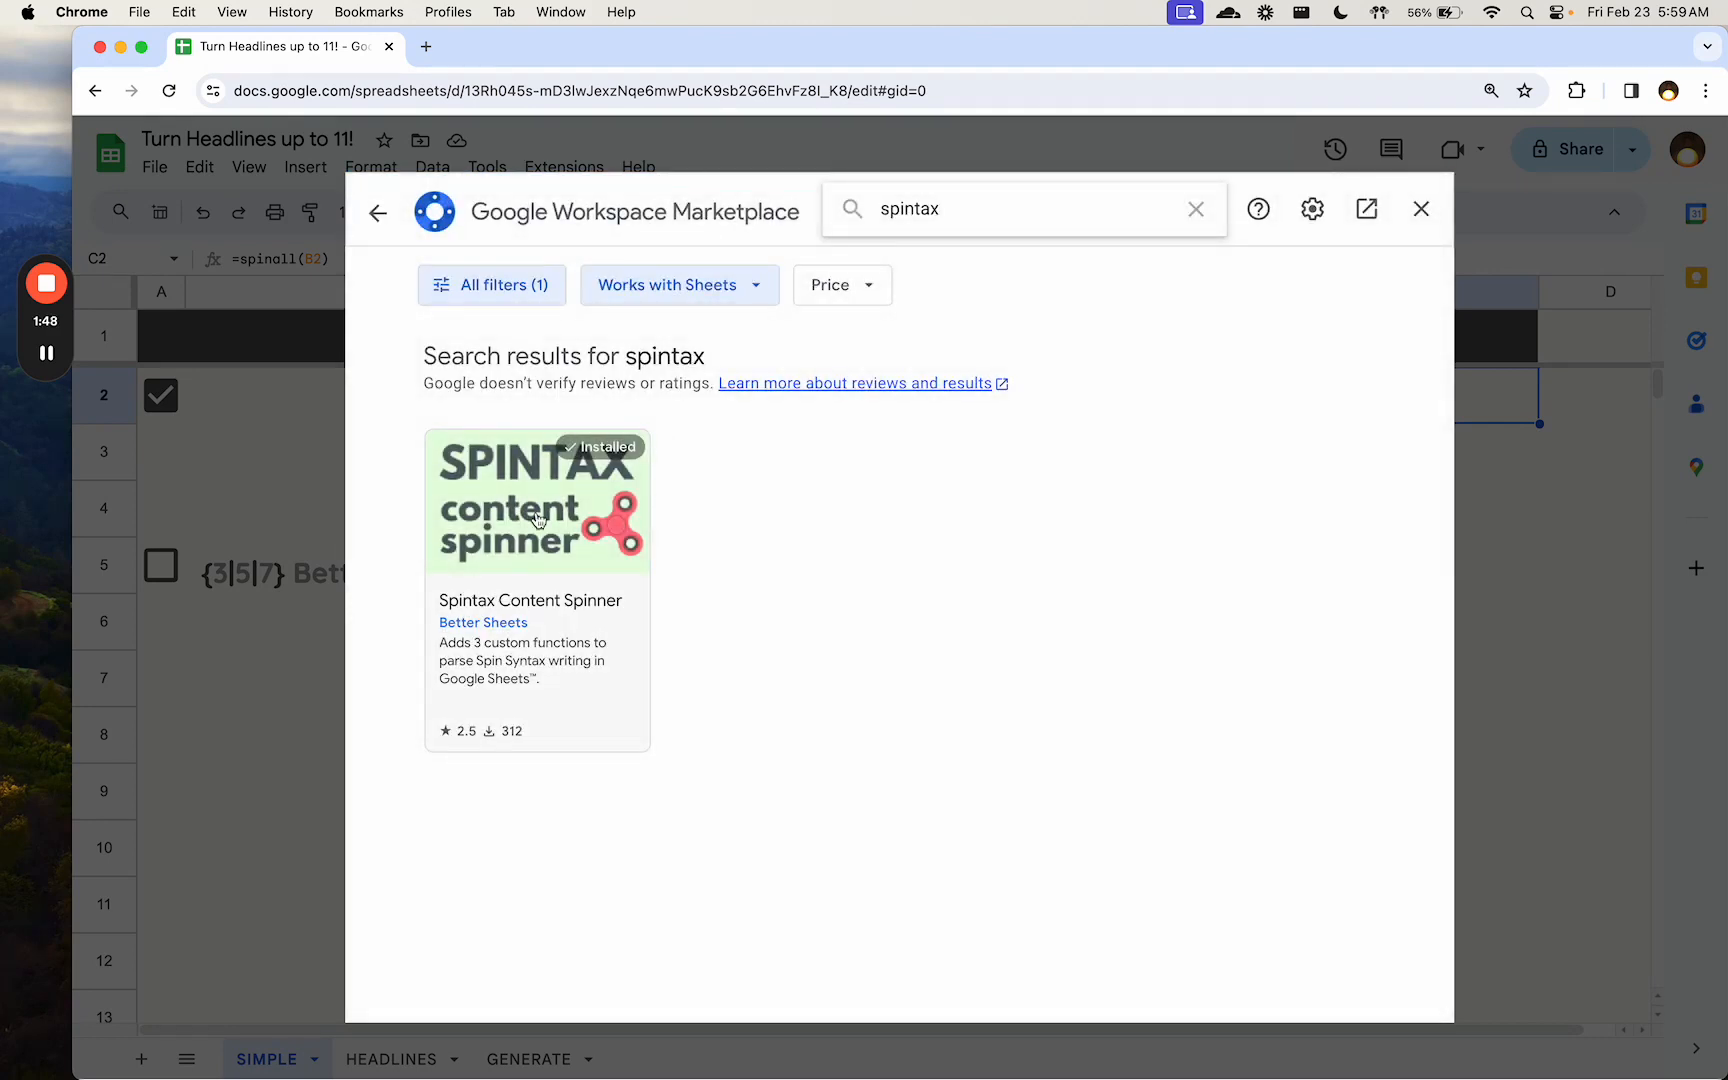
pyautogui.click(540, 578)
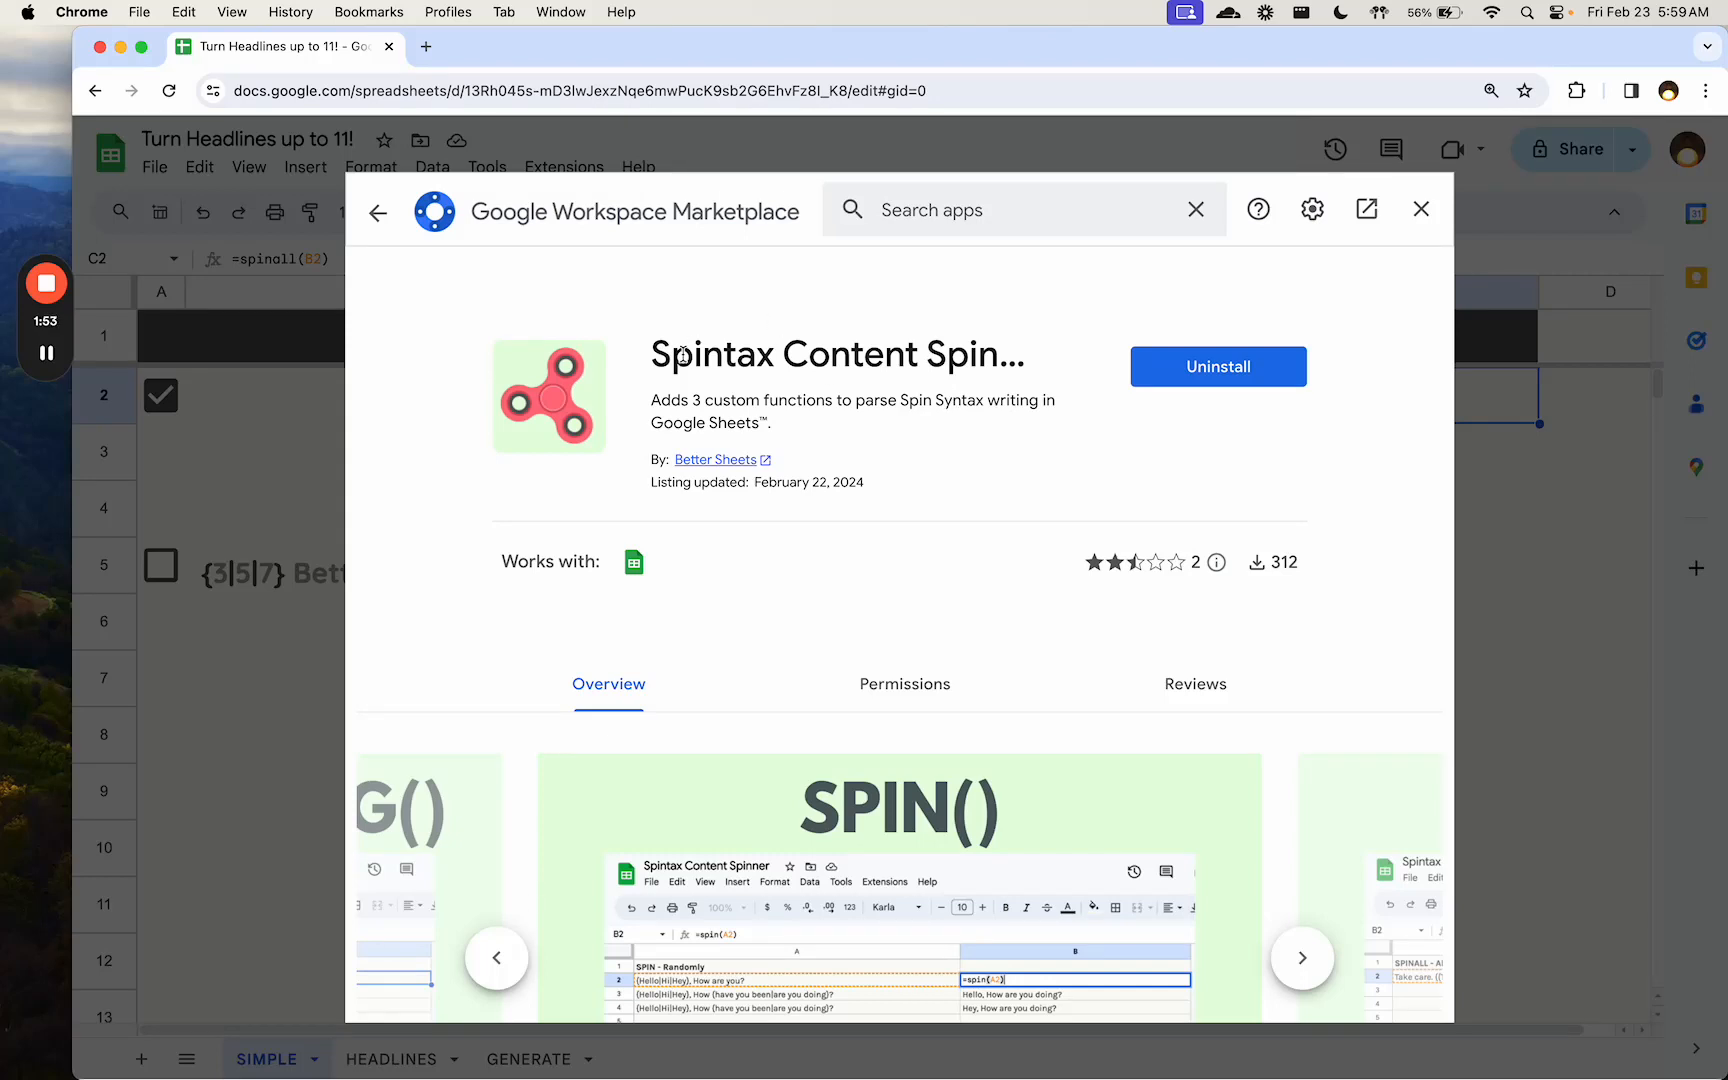
pyautogui.click(1425, 211)
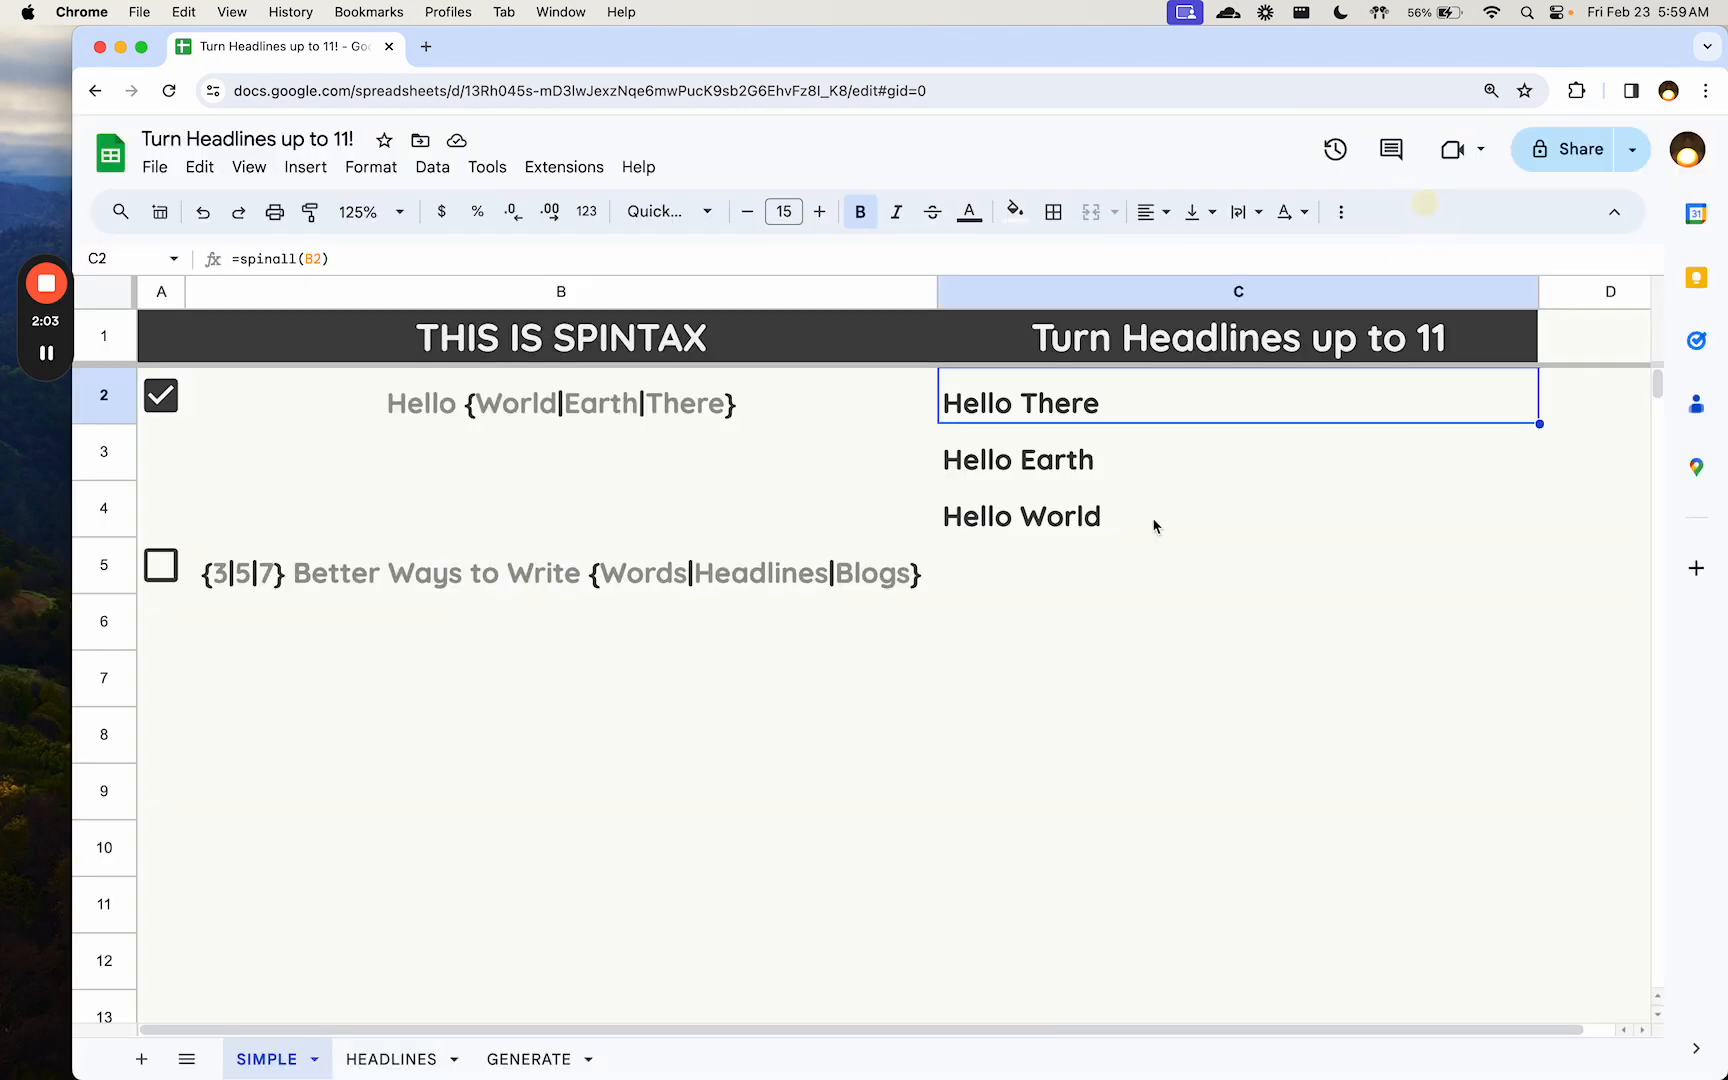
# - Change the formula in C2 to =spin(B2) to output one random variation of the spintax
pyautogui.doubleClick(1058, 403)
pyautogui.click(1026, 394)
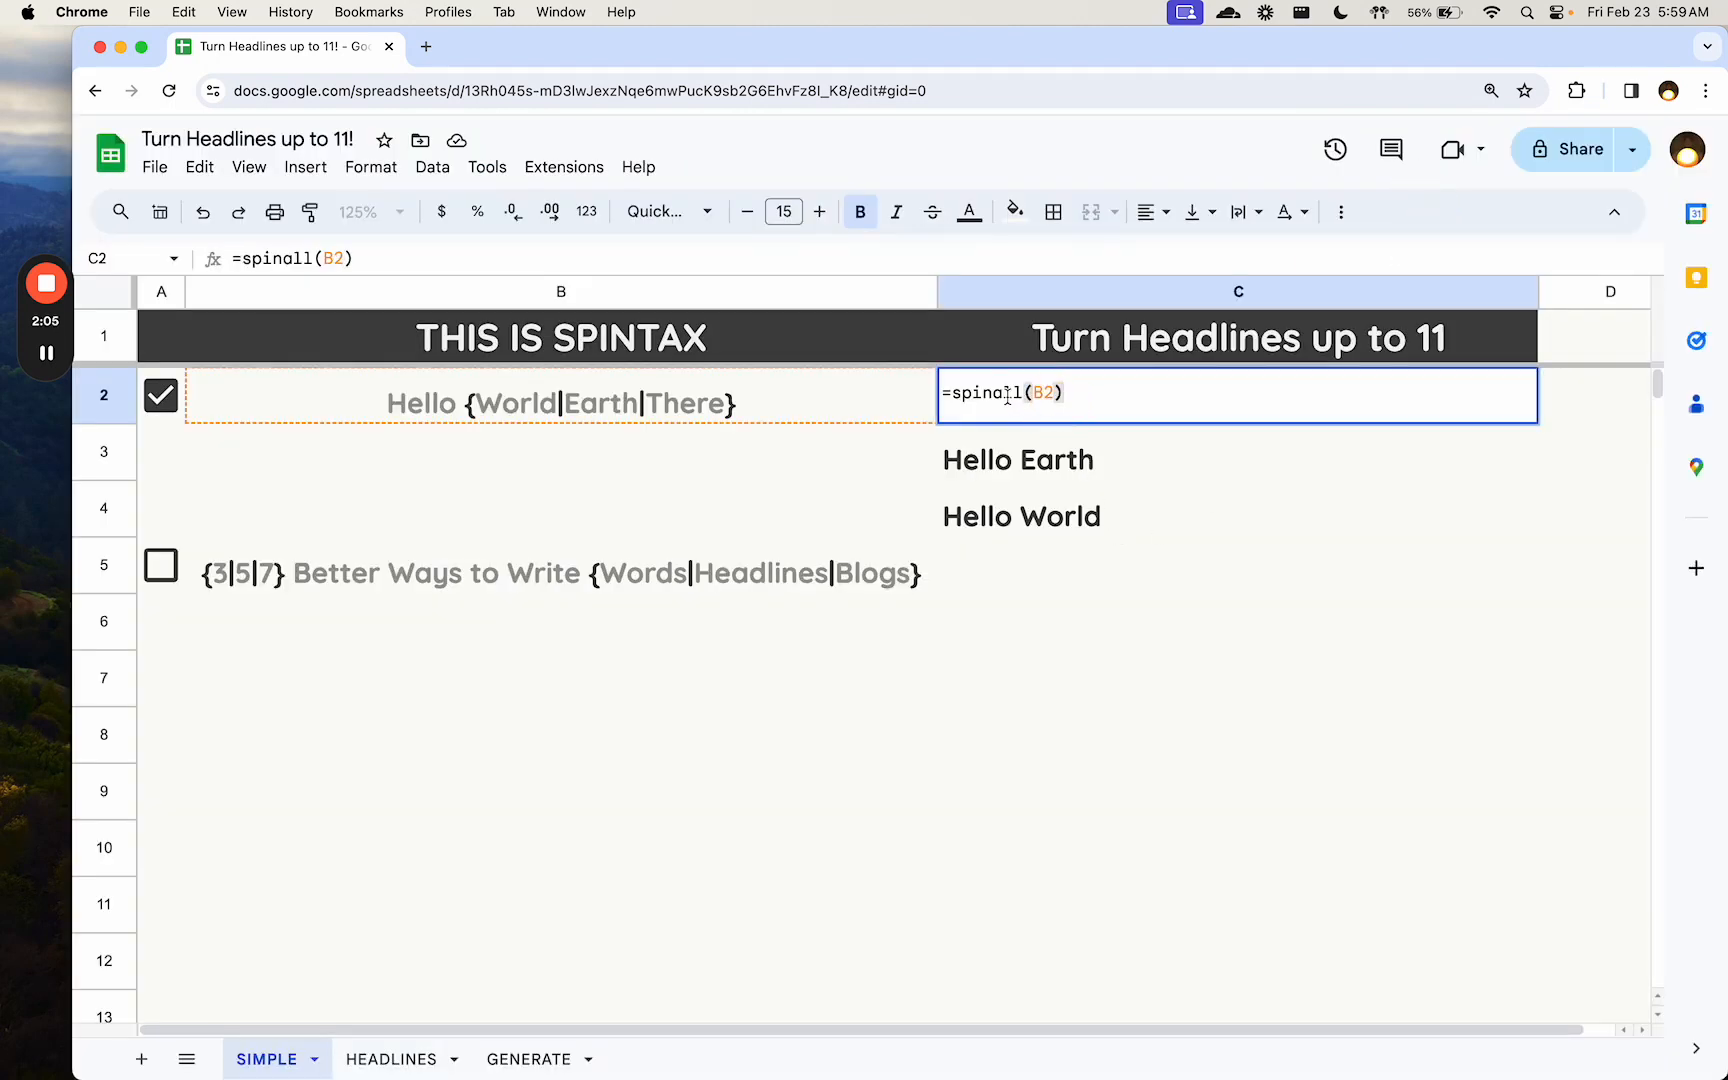
pyautogui.press('BackSpace')
pyautogui.press('BackSpace')
pyautogui.press('BackSpace')
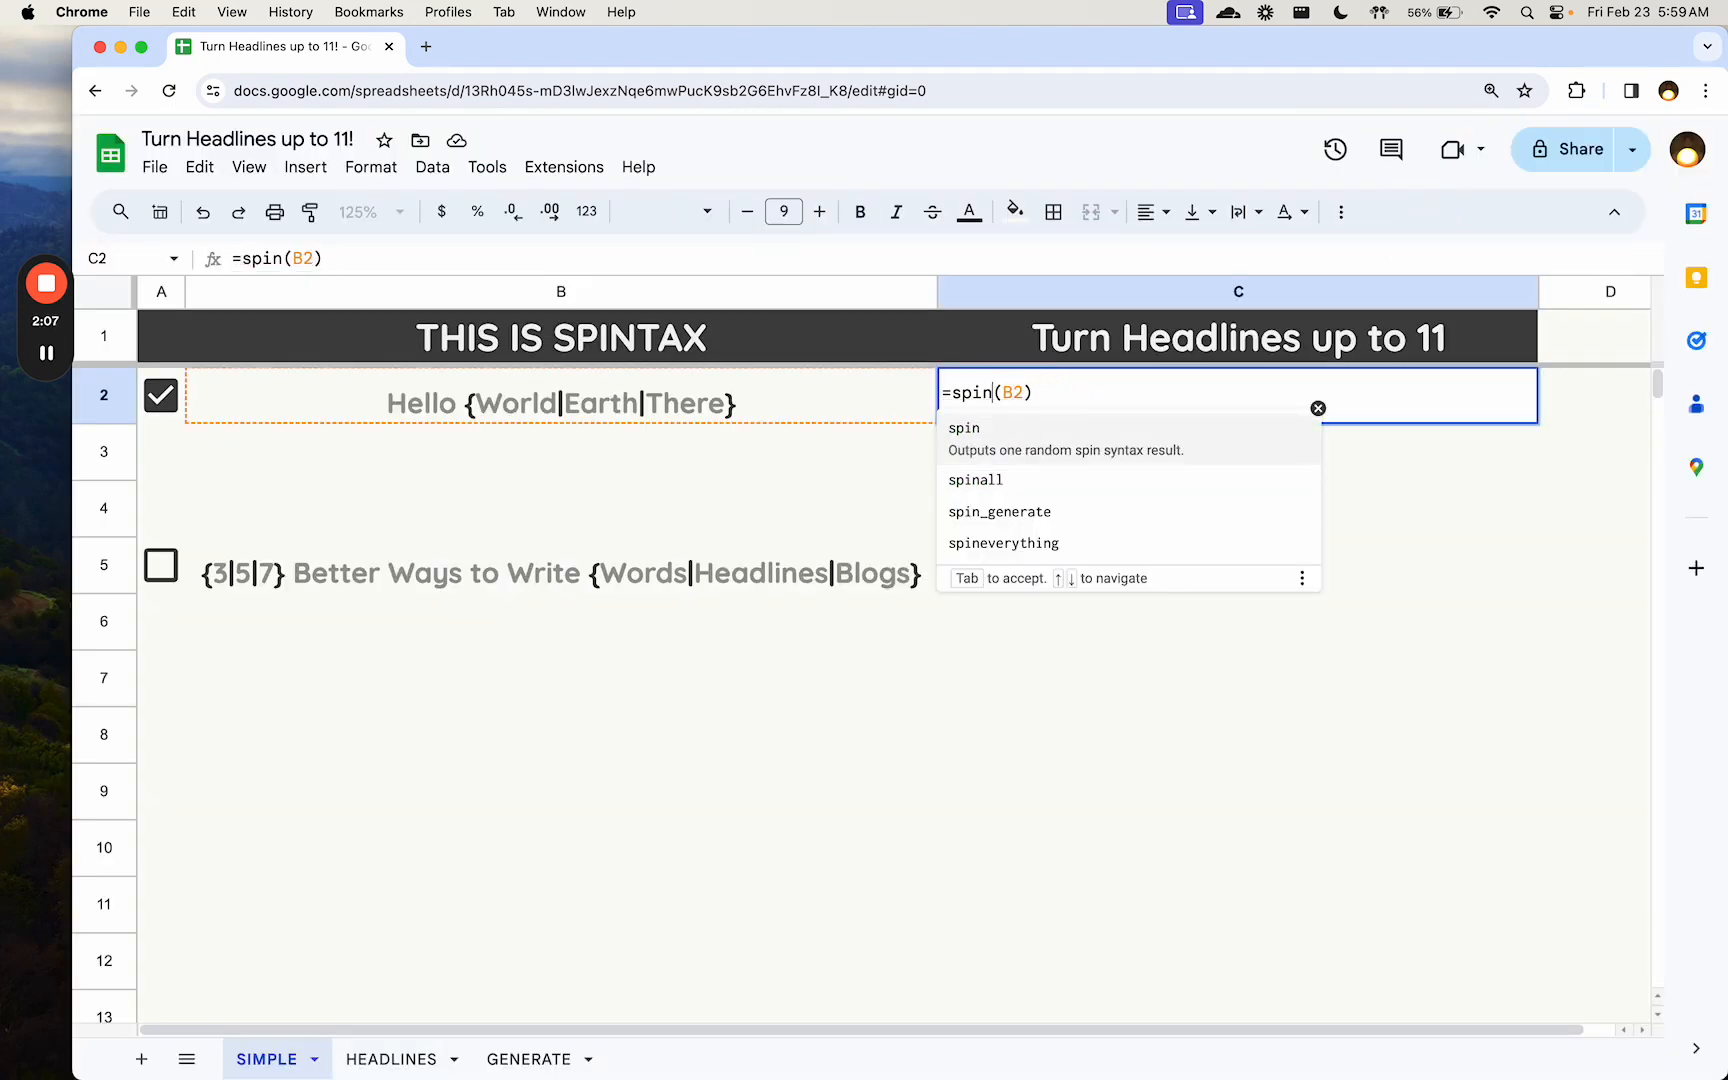
pyautogui.press('Return')
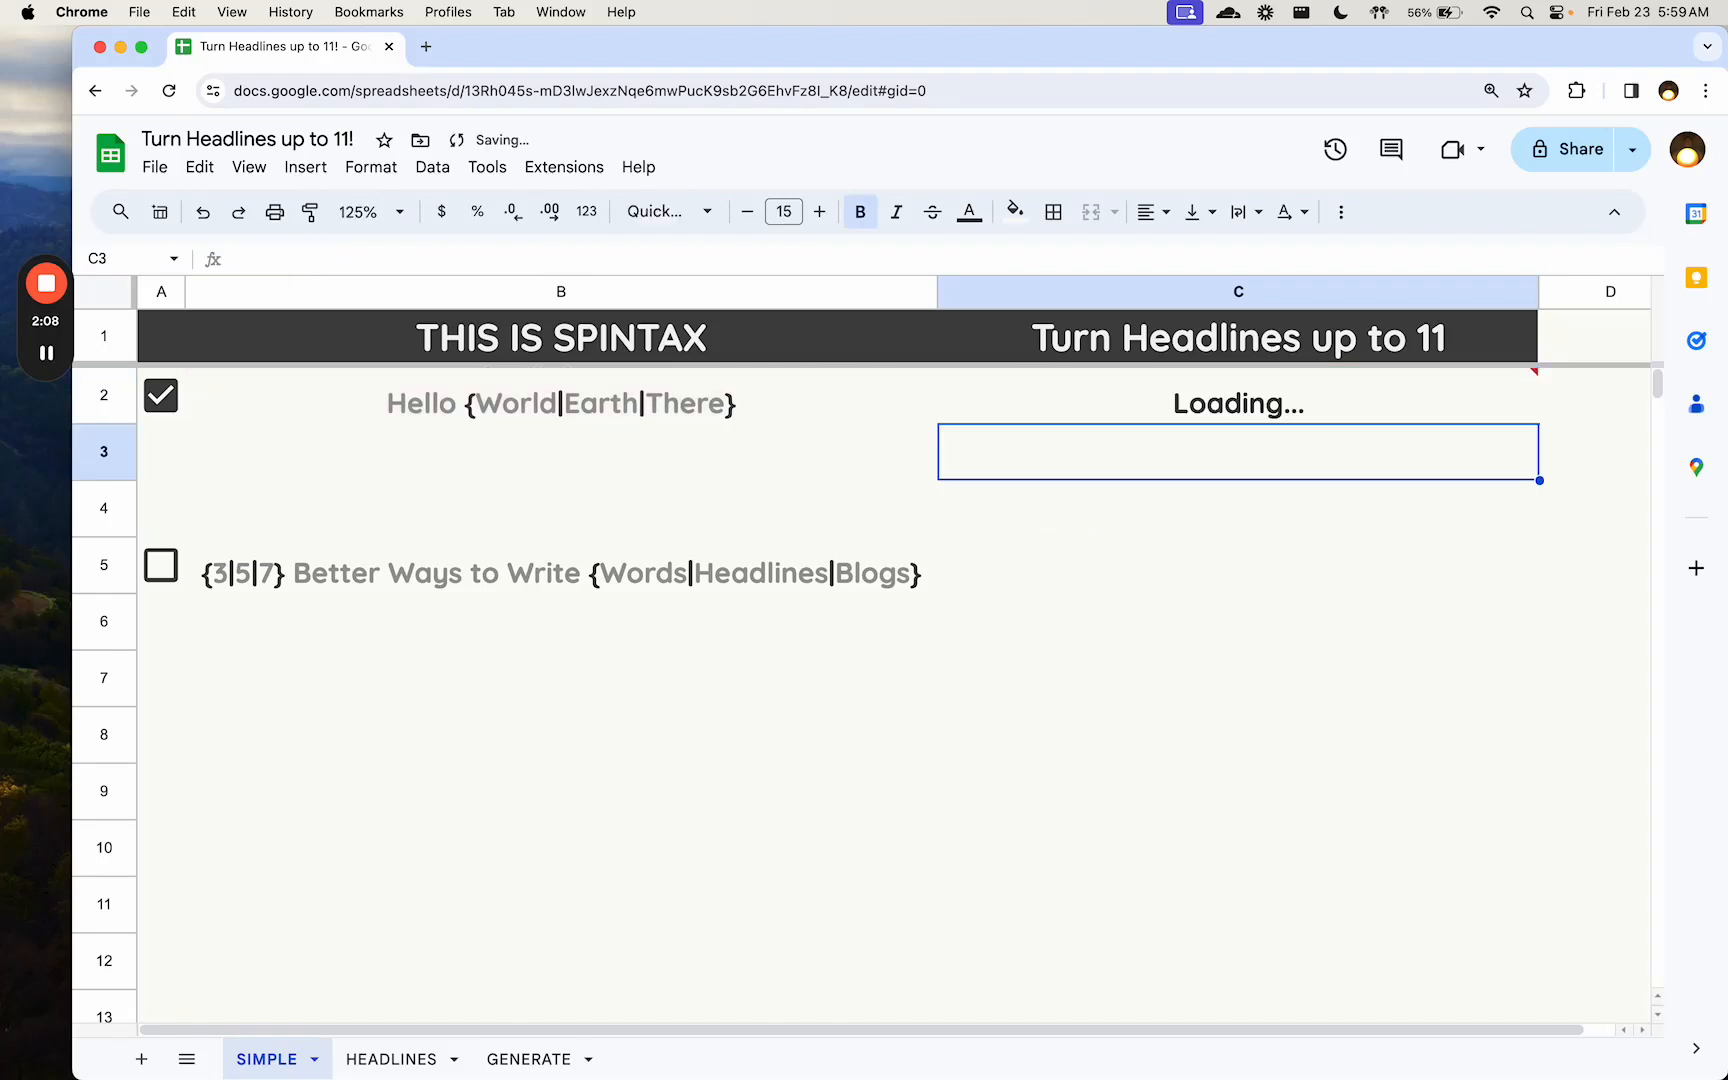
pyautogui.click(700, 410)
pyautogui.click(995, 395)
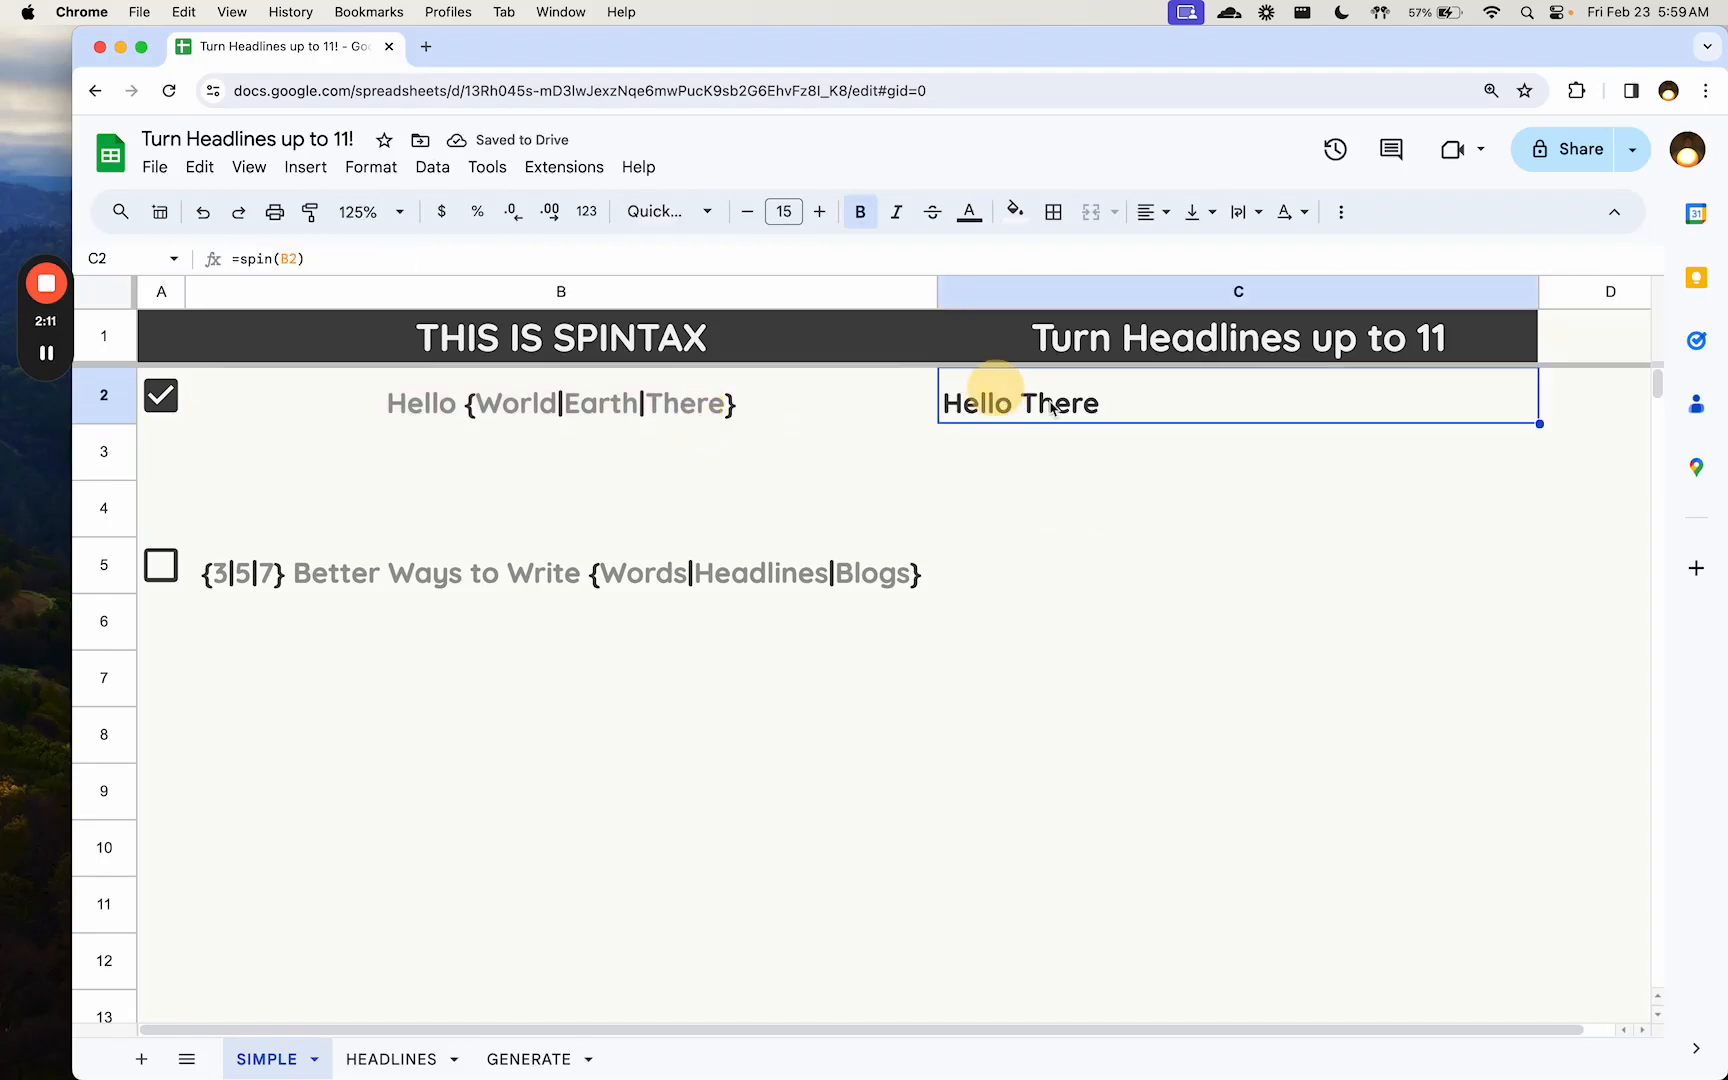
# - Change the formula in C2 to =spineverything(B2) to output every possible result including duplicates
pyautogui.doubleClick(1072, 409)
pyautogui.click(983, 393)
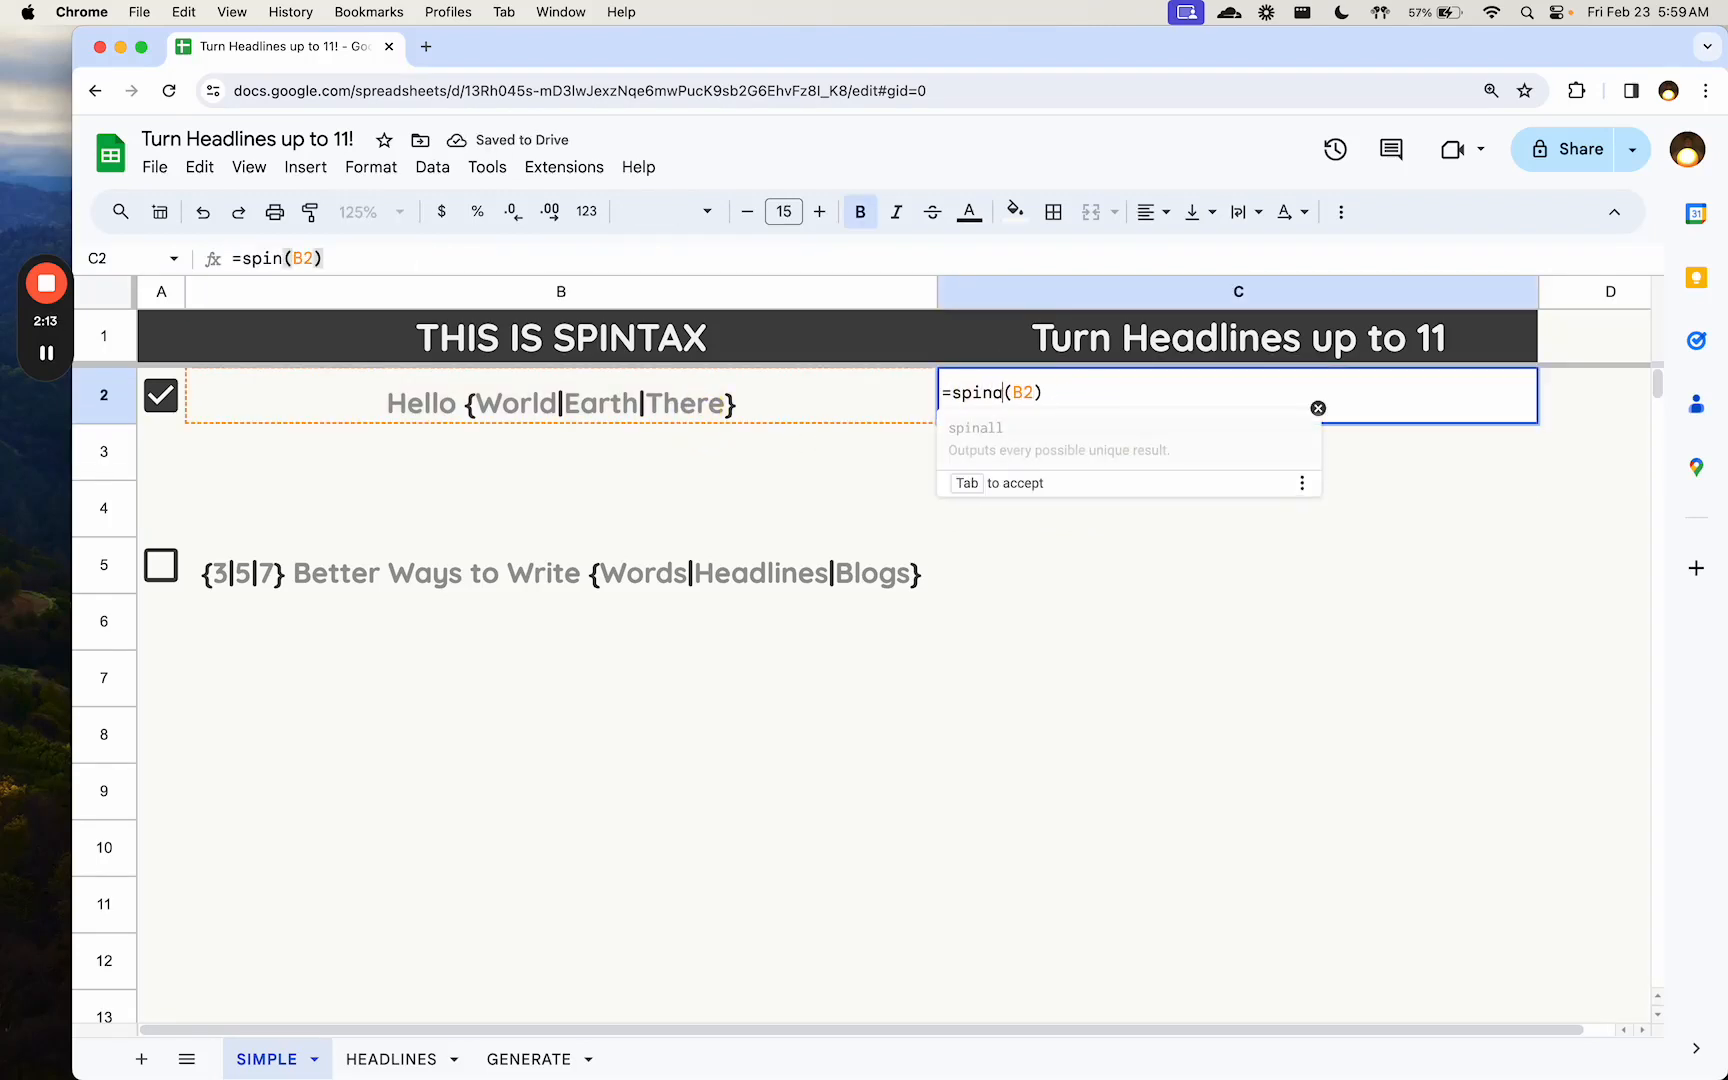
pyautogui.write('all')
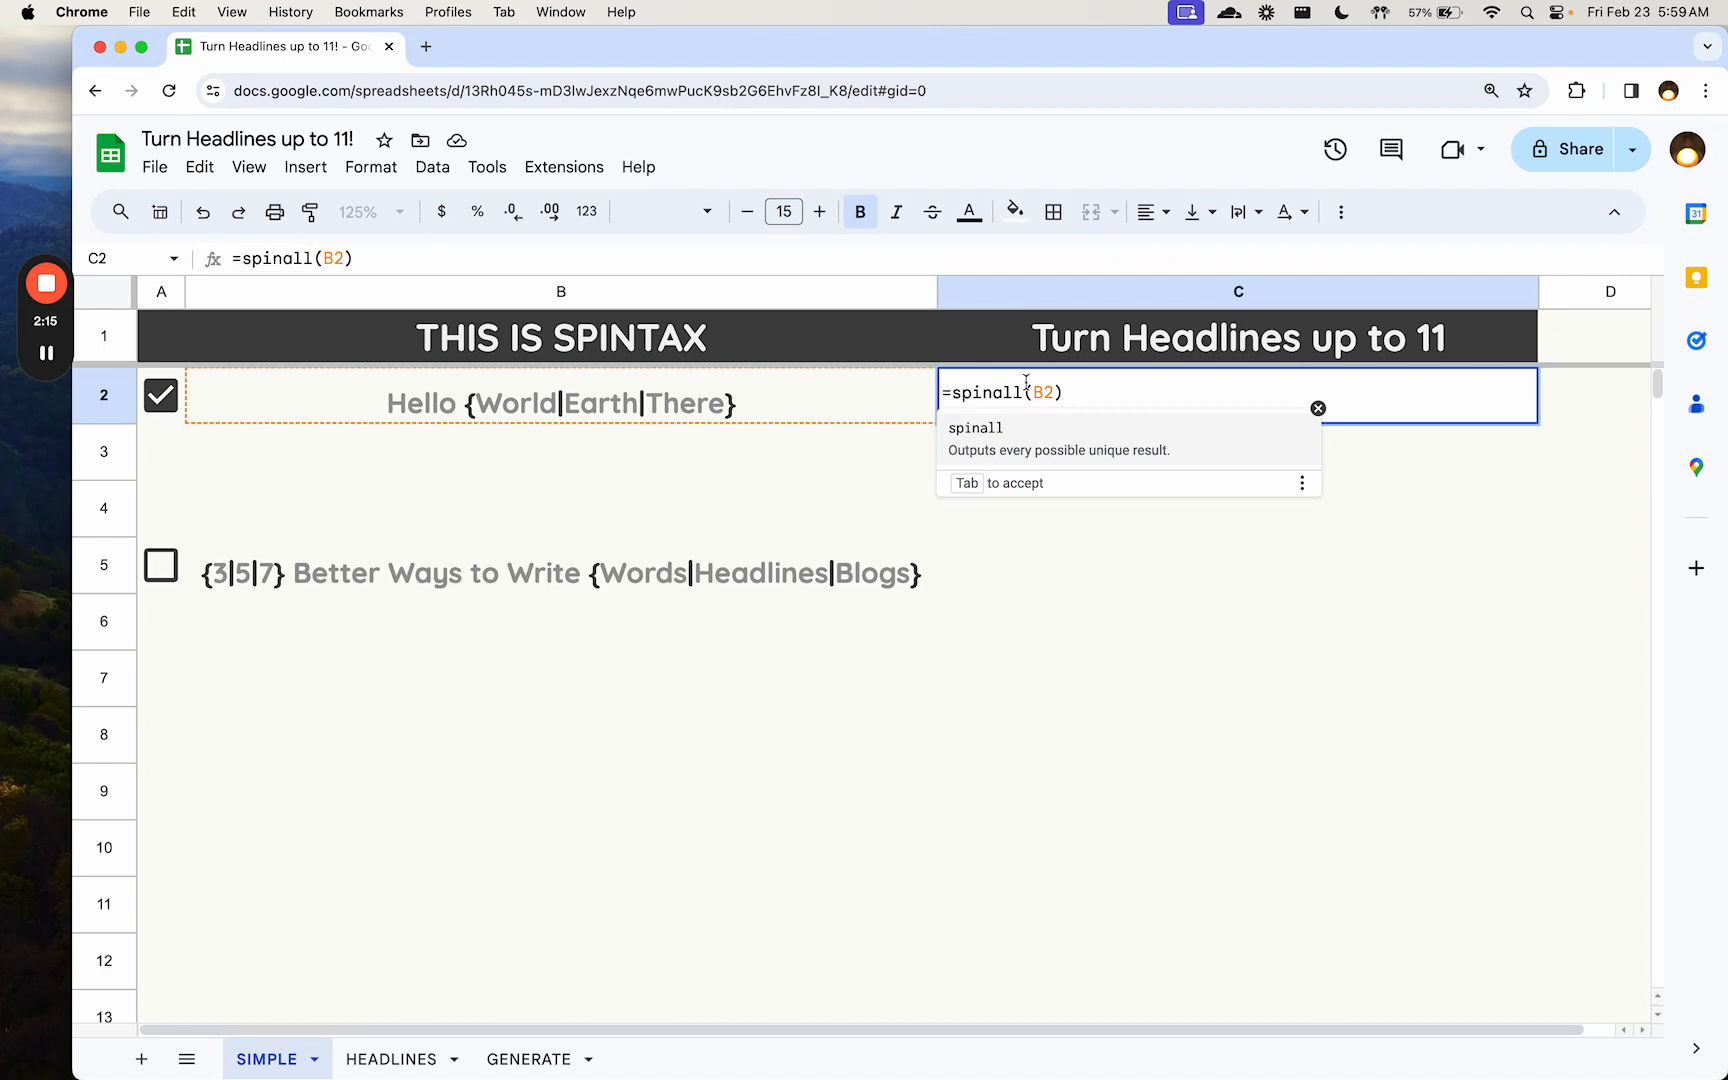
pyautogui.press('BackSpace')
pyautogui.press('BackSpace')
pyautogui.press('BackSpace')
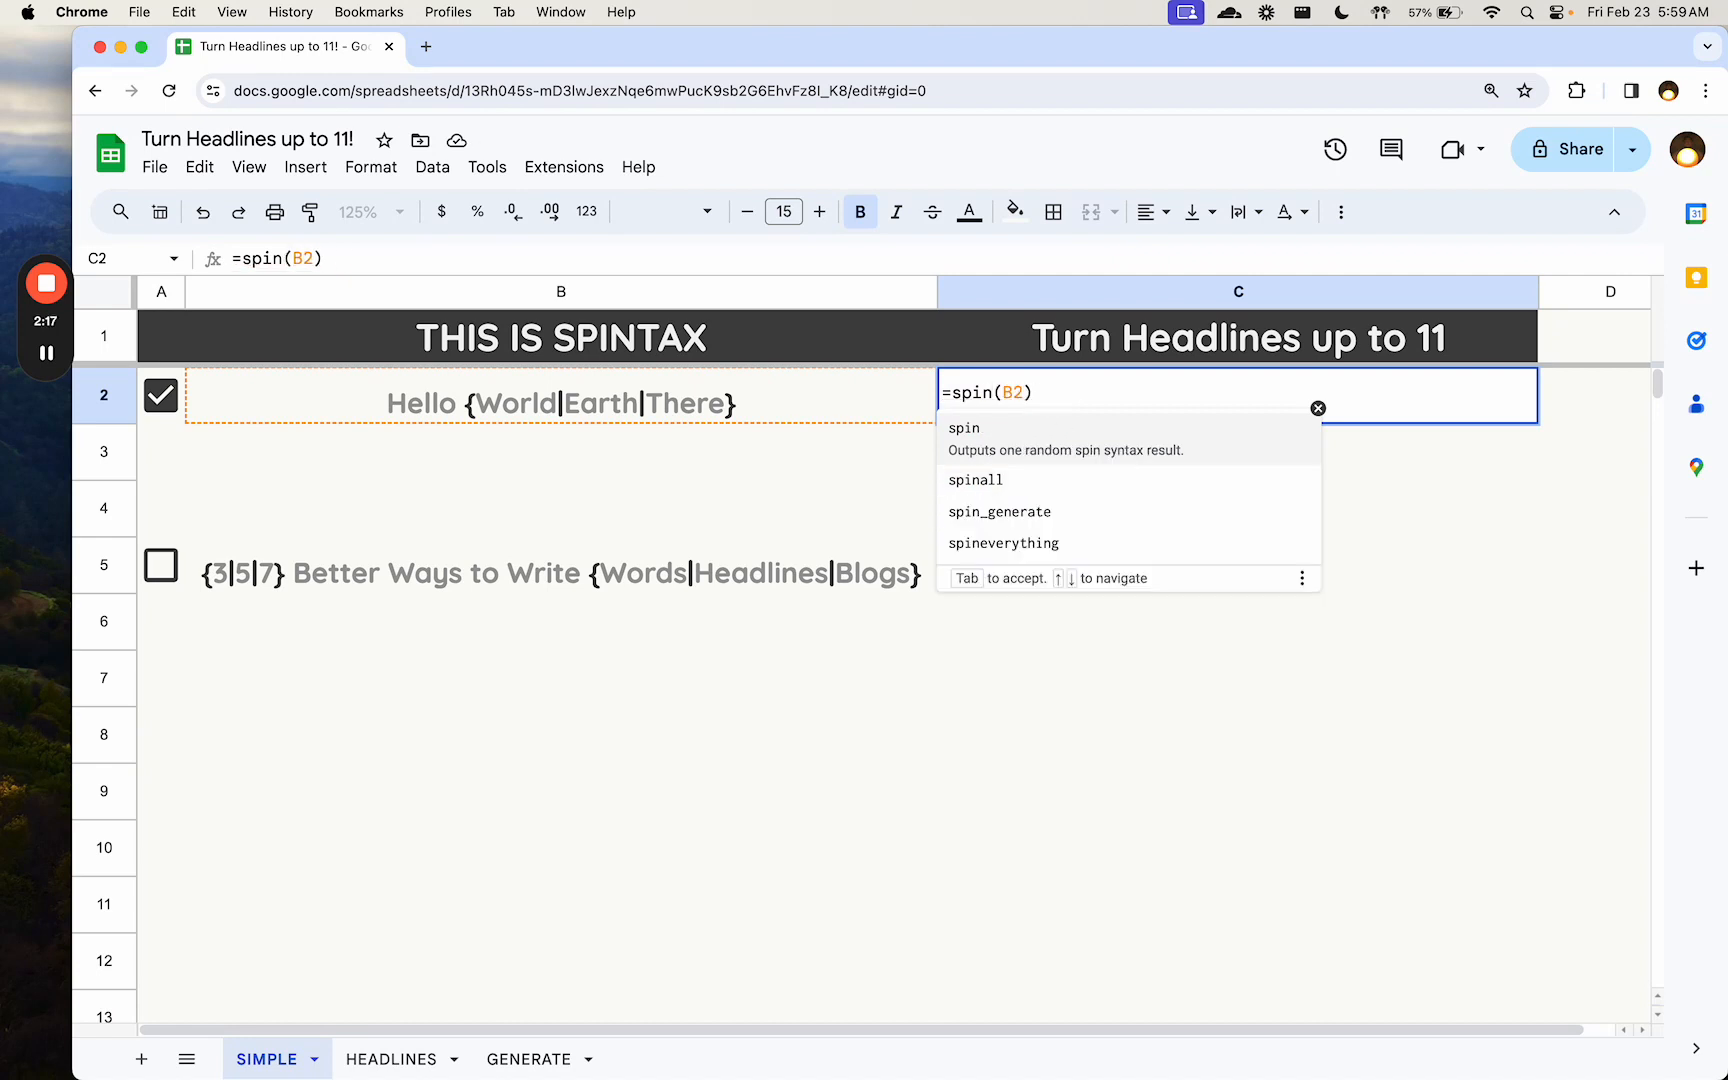
pyautogui.write('ever')
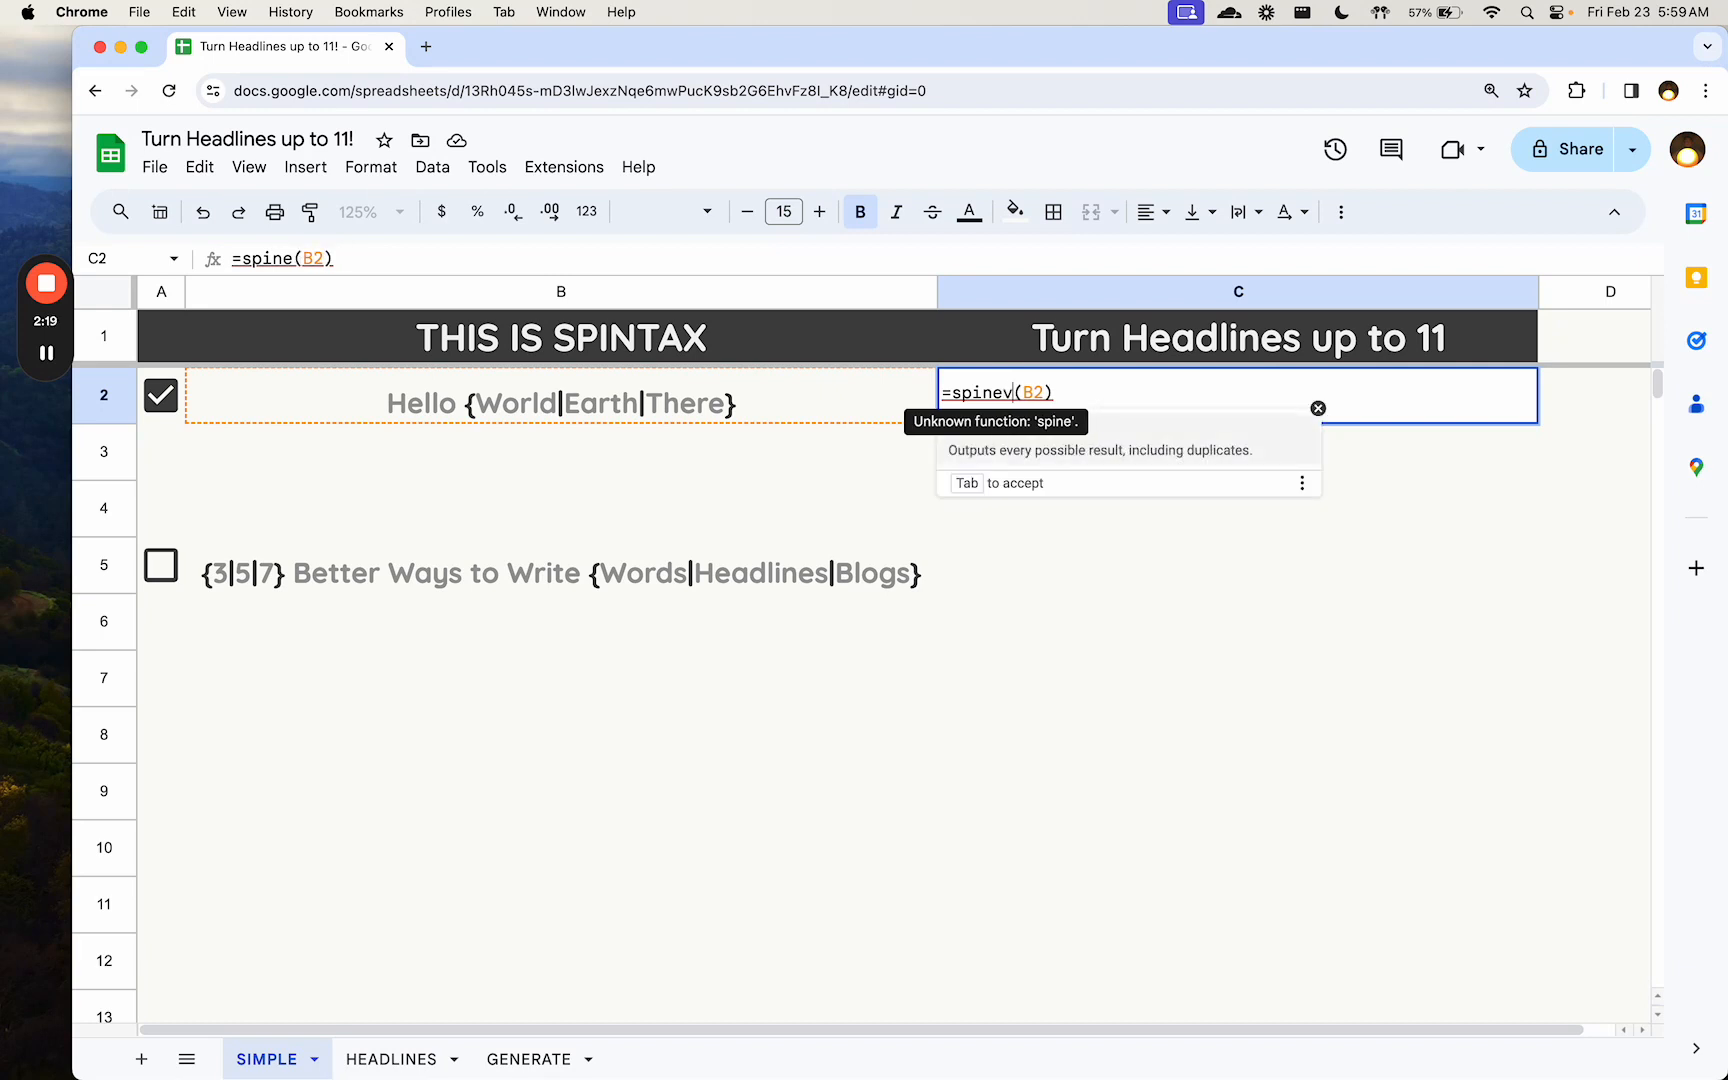
pyautogui.write('yt')
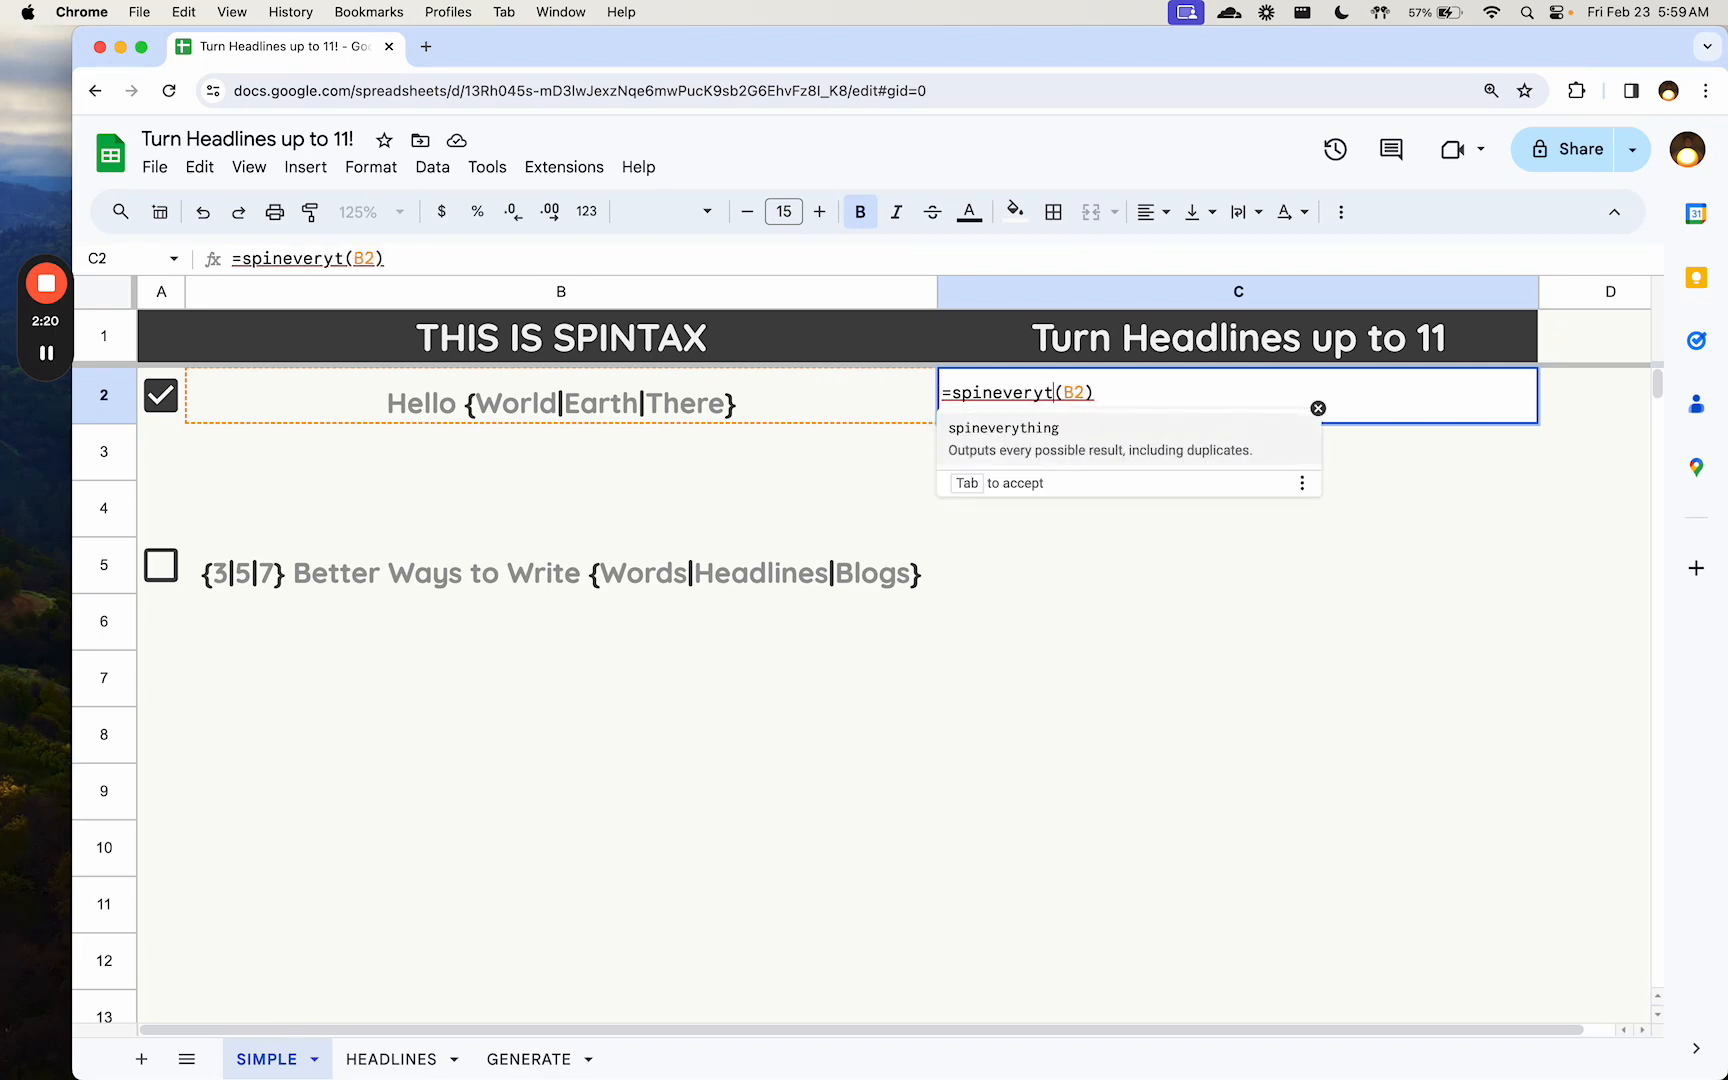
pyautogui.click(1143, 450)
pyautogui.press('Return')
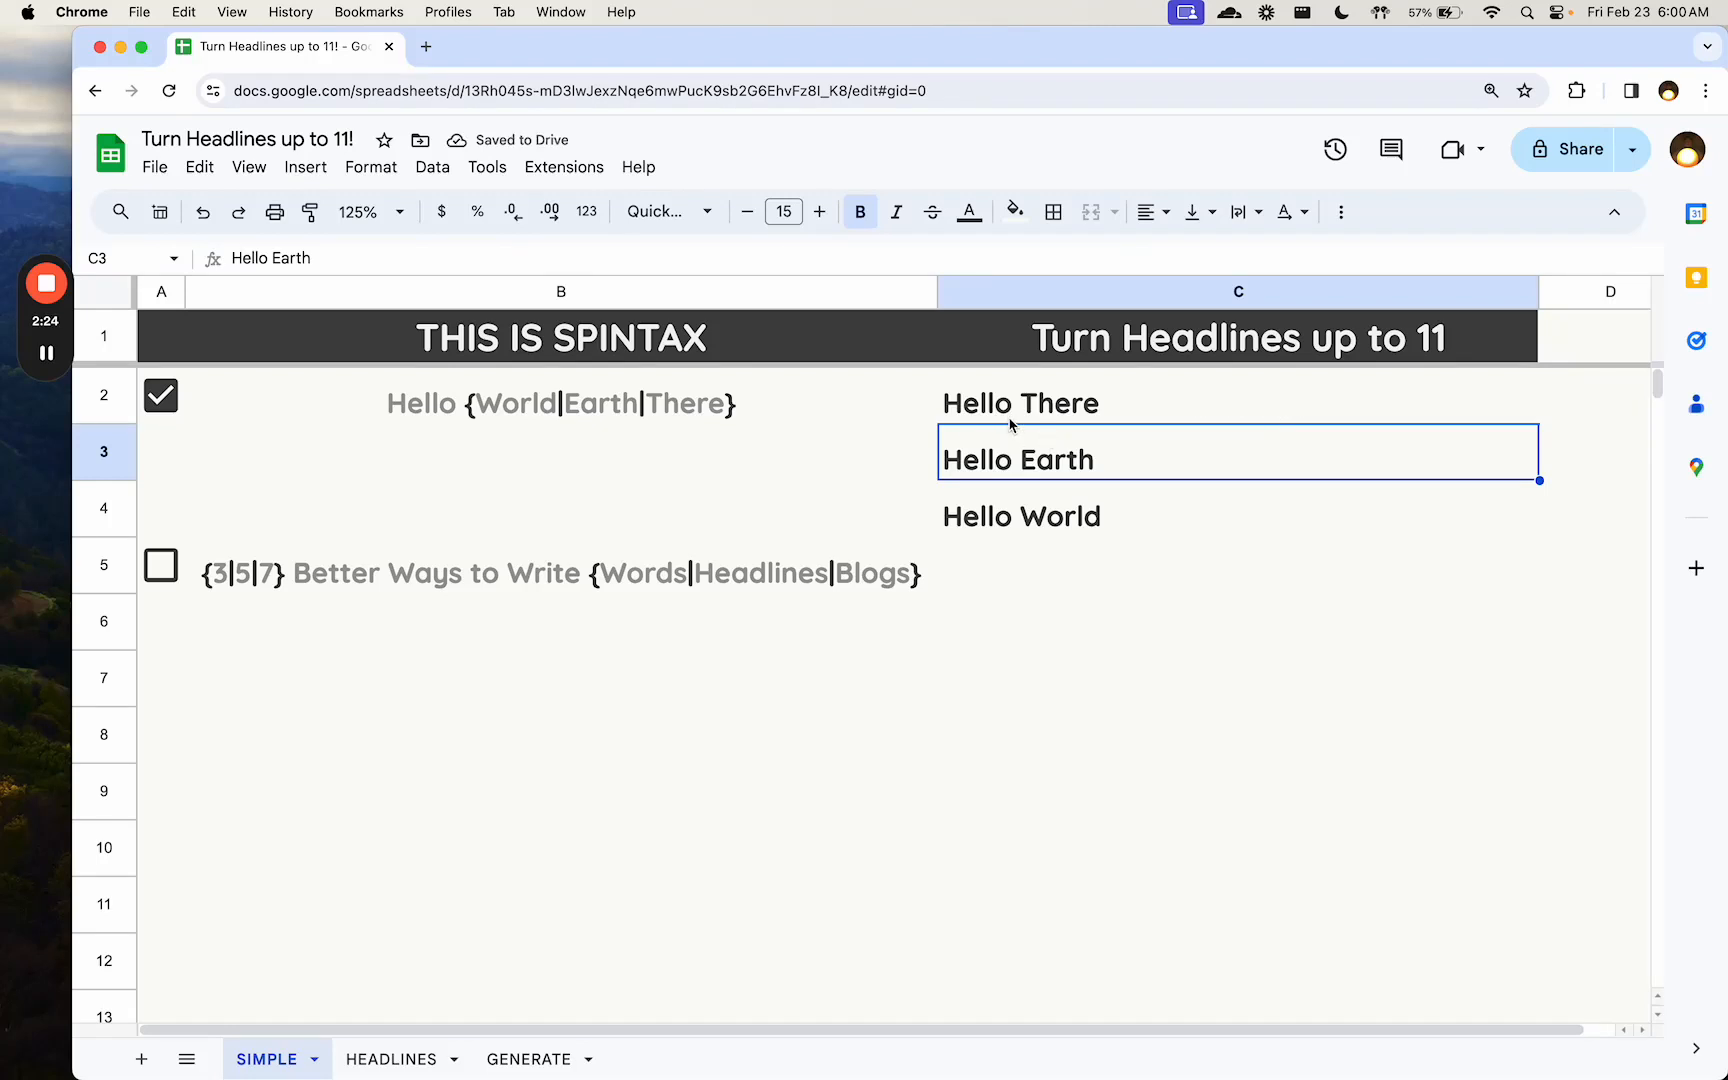
pyautogui.click(757, 404)
pyautogui.click(1038, 403)
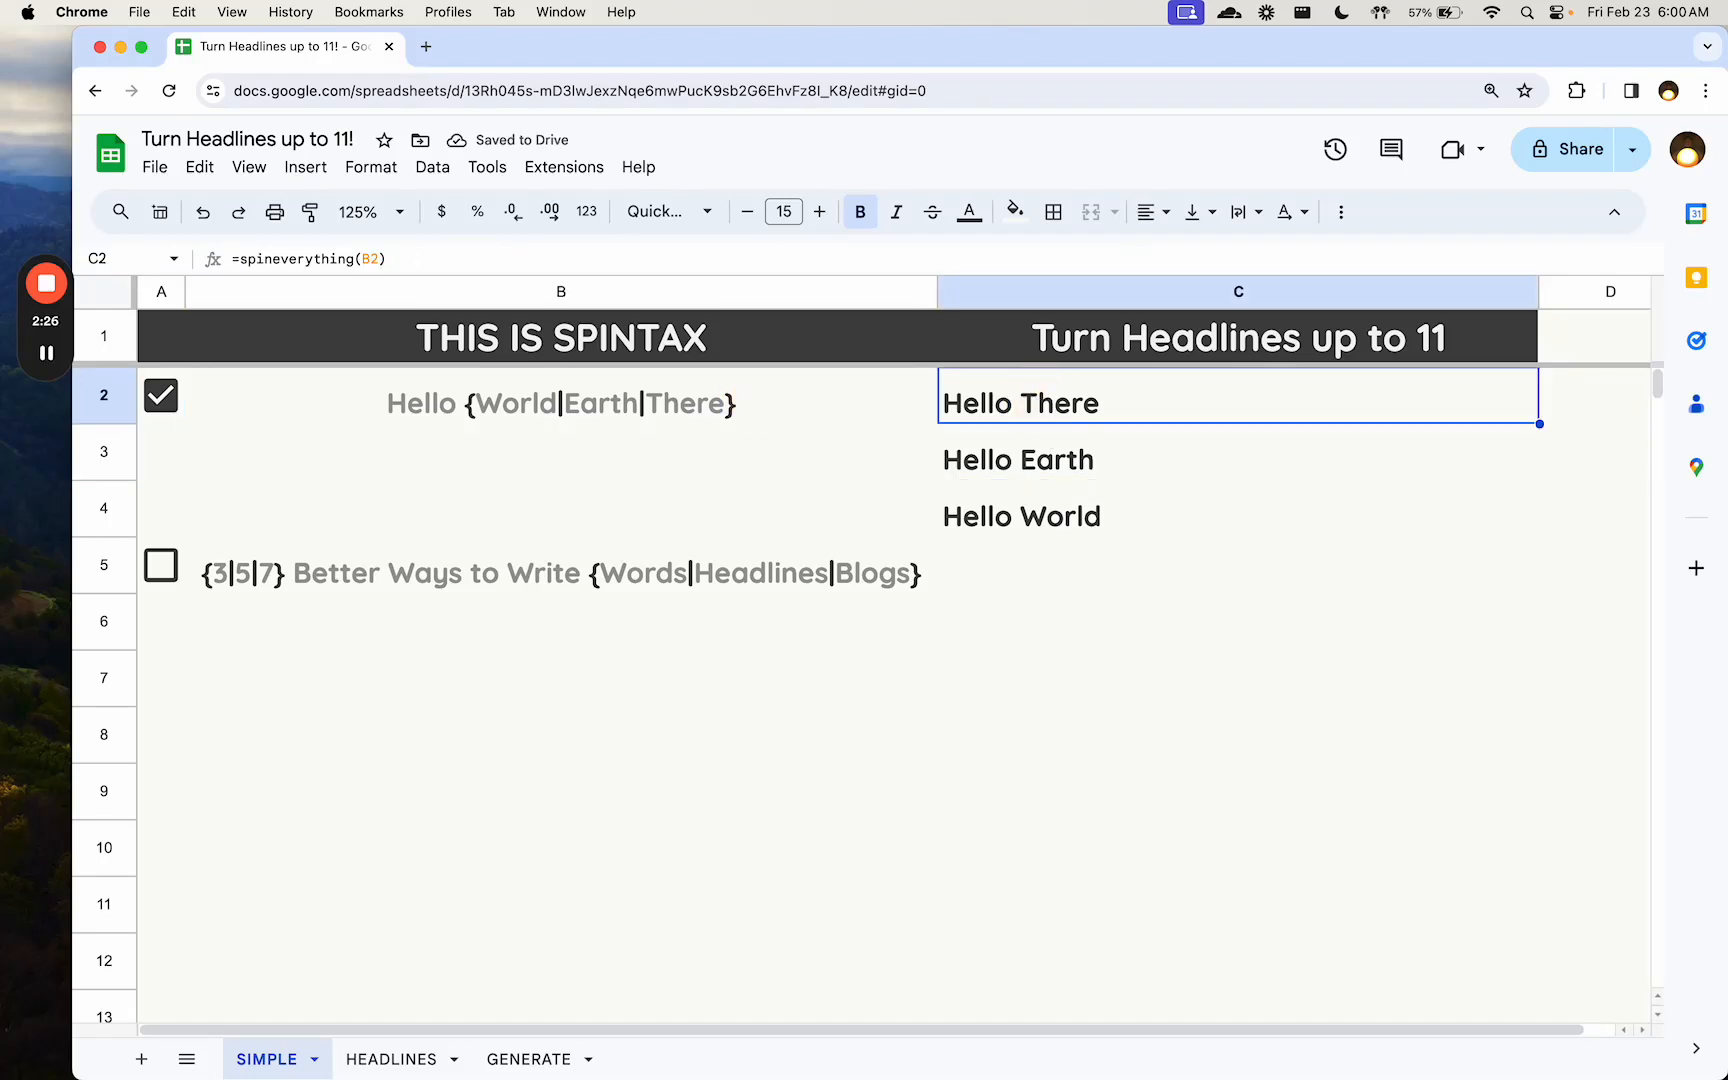
# - Review the available spin function suggestions while editing the C2 formula, and discard the edit
pyautogui.click(1038, 422)
pyautogui.doubleClick(1047, 417)
pyautogui.click(1090, 392)
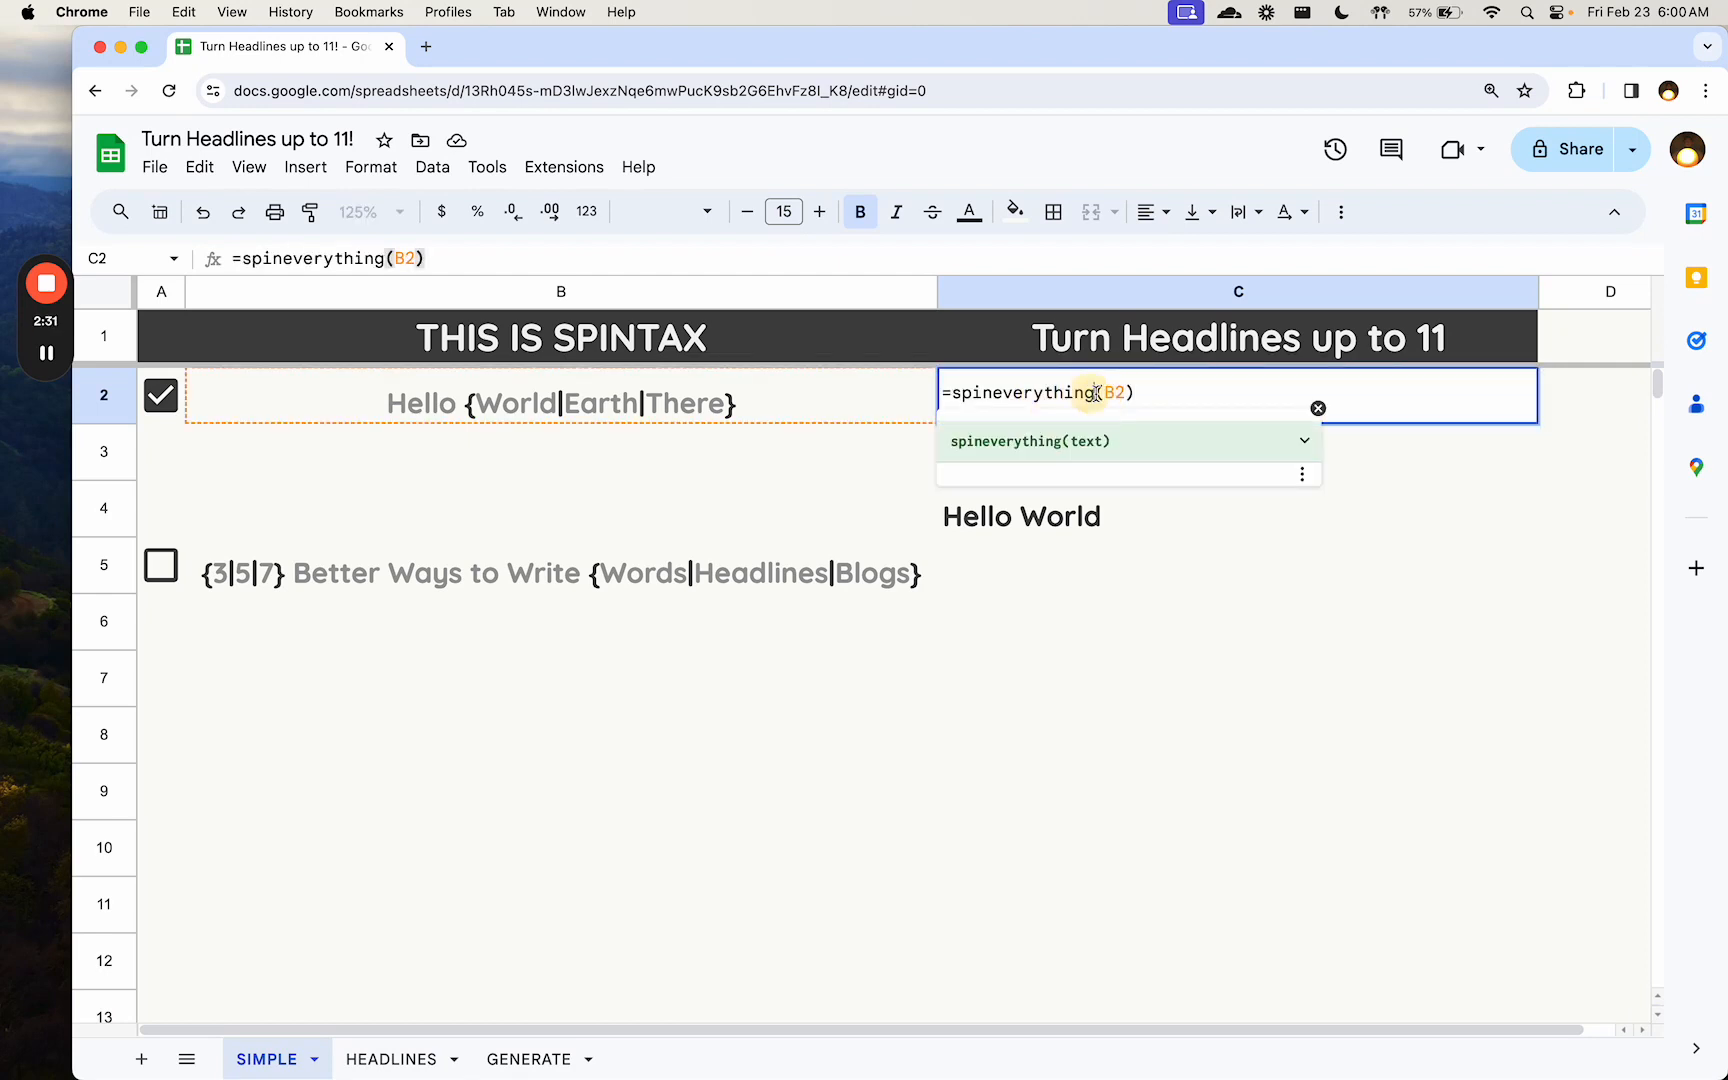
pyautogui.press('BackSpace')
pyautogui.press('BackSpace')
pyautogui.press('BackSpace')
pyautogui.press('BackSpace')
pyautogui.press('BackSpace')
pyautogui.press('BackSpace')
pyautogui.press('BackSpace')
pyautogui.press('BackSpace')
pyautogui.press('BackSpace')
pyautogui.press('BackSpace')
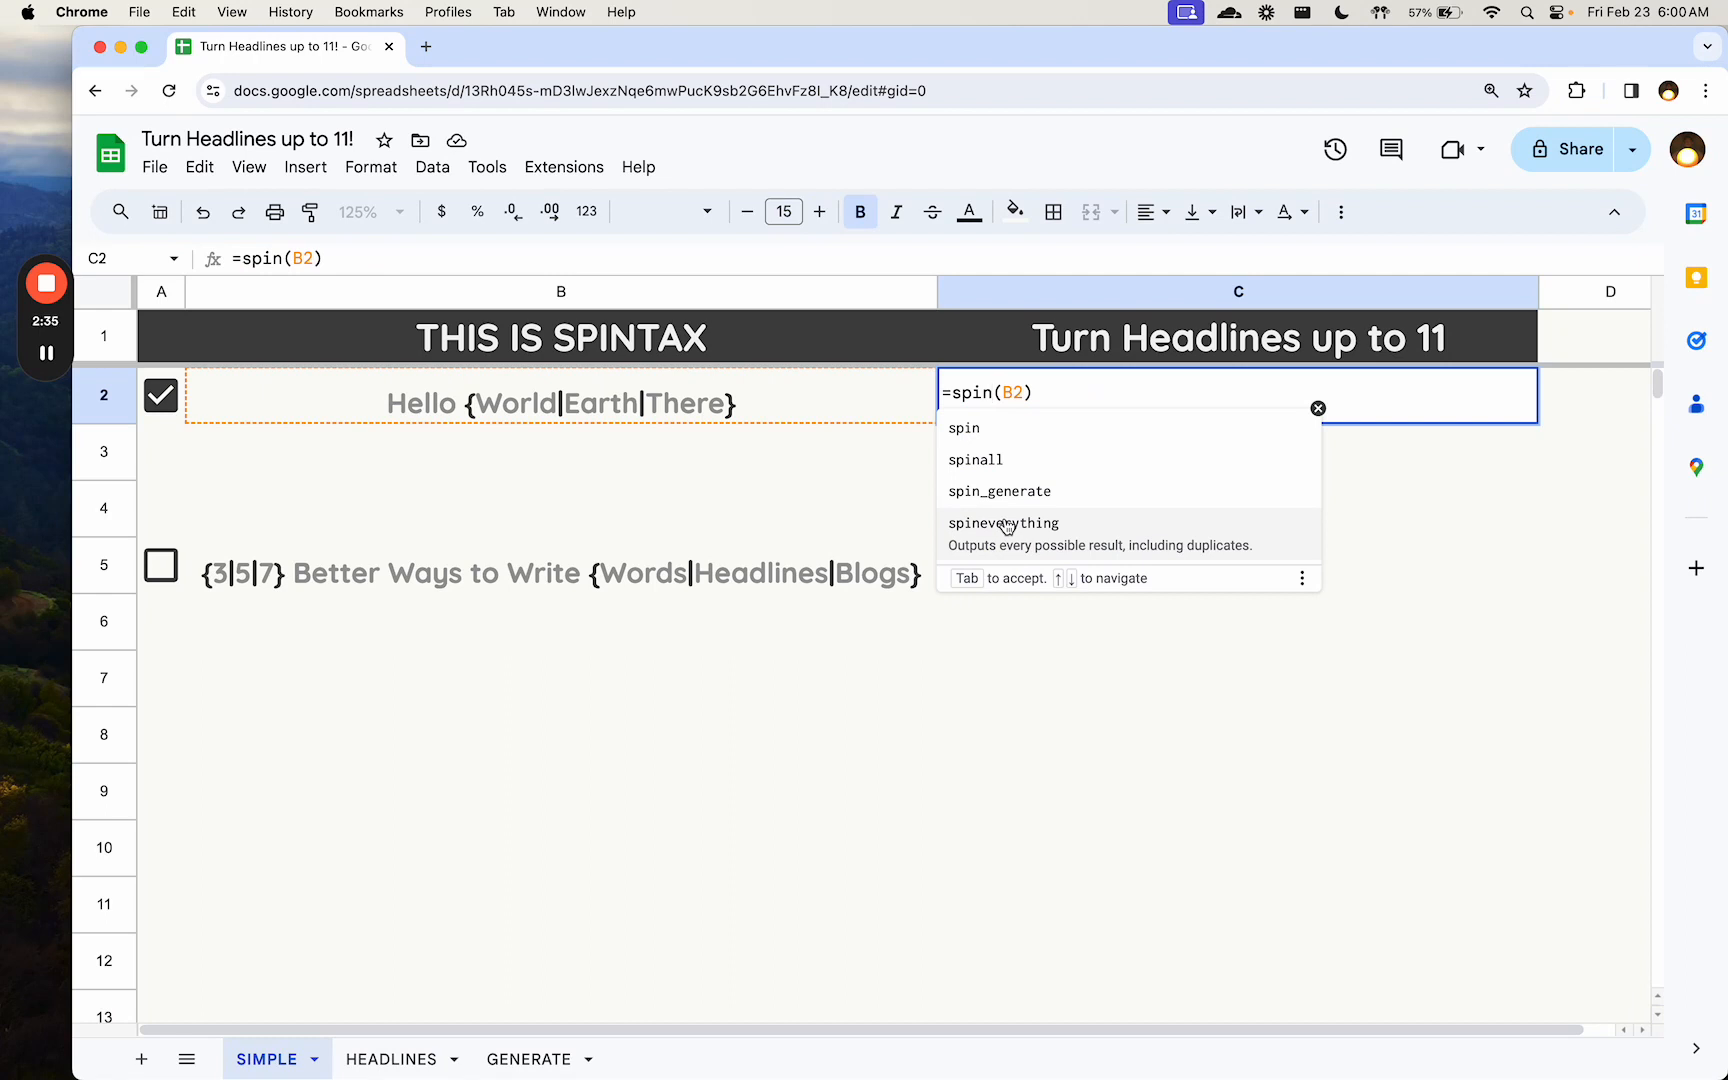
pyautogui.press('Escape')
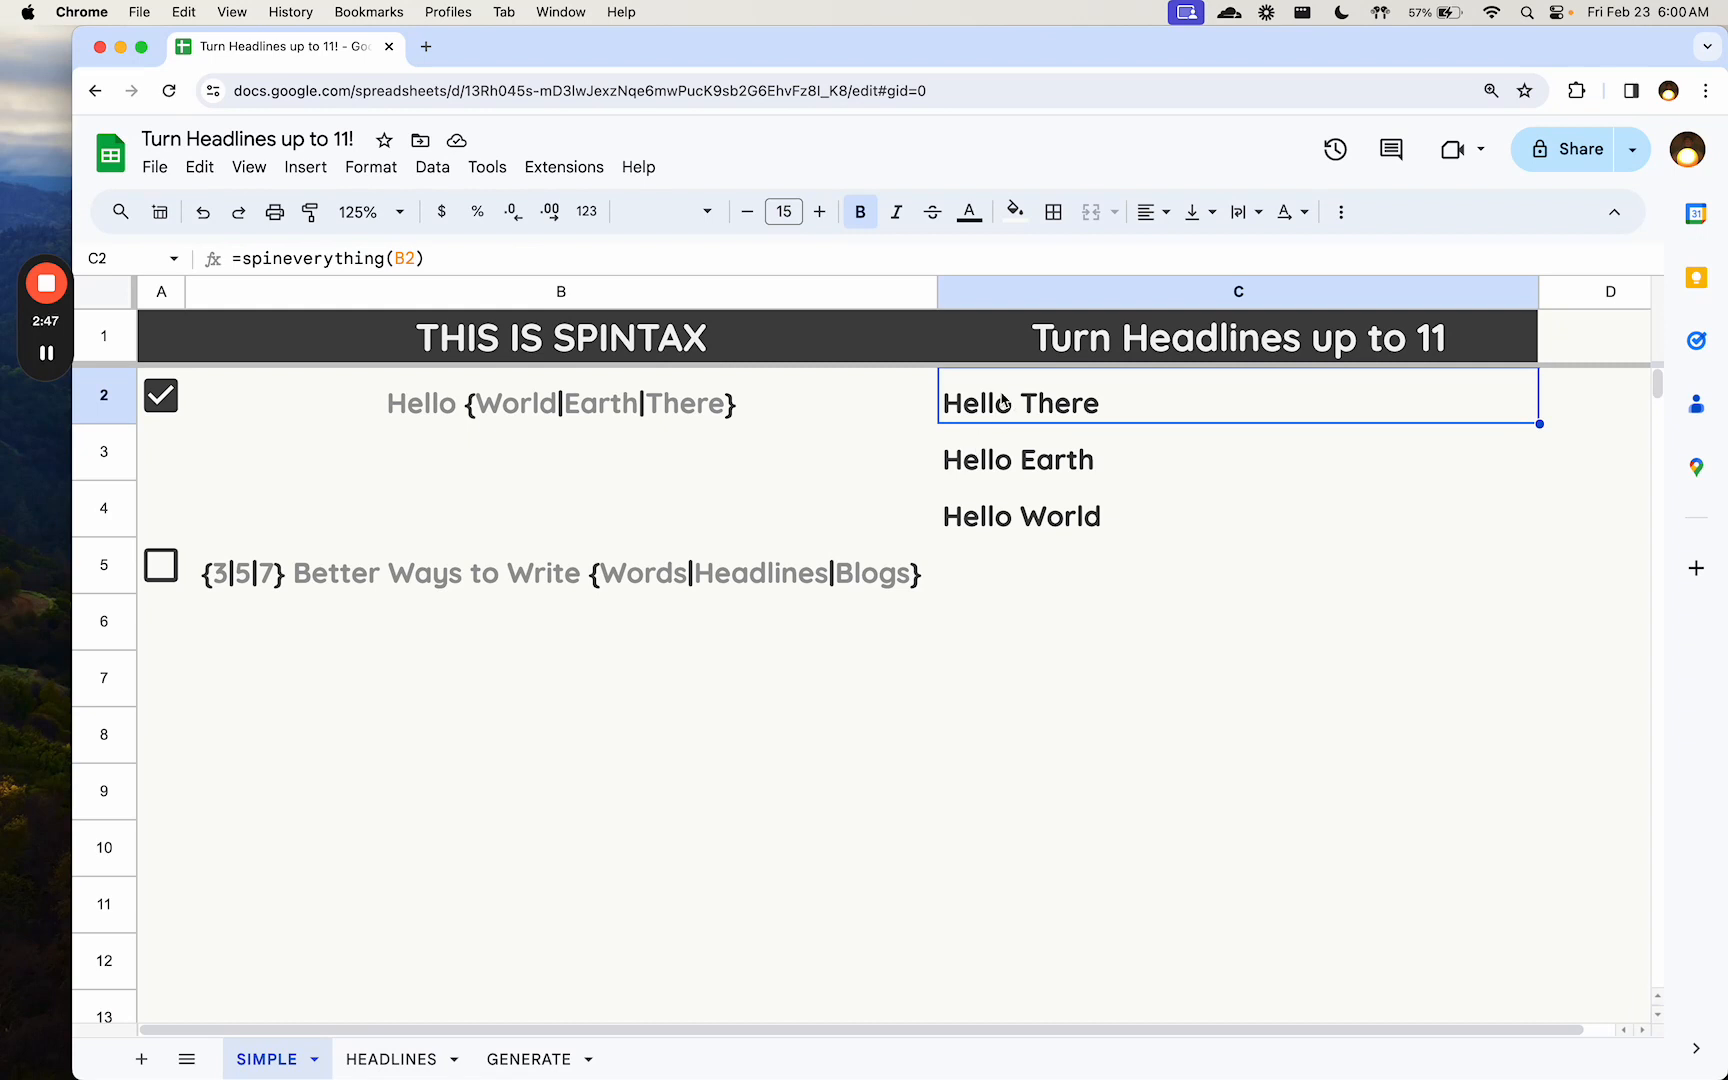
# - Compare the greeting spintax in B2 with its generated variations in C2:C4
pyautogui.click(494, 440)
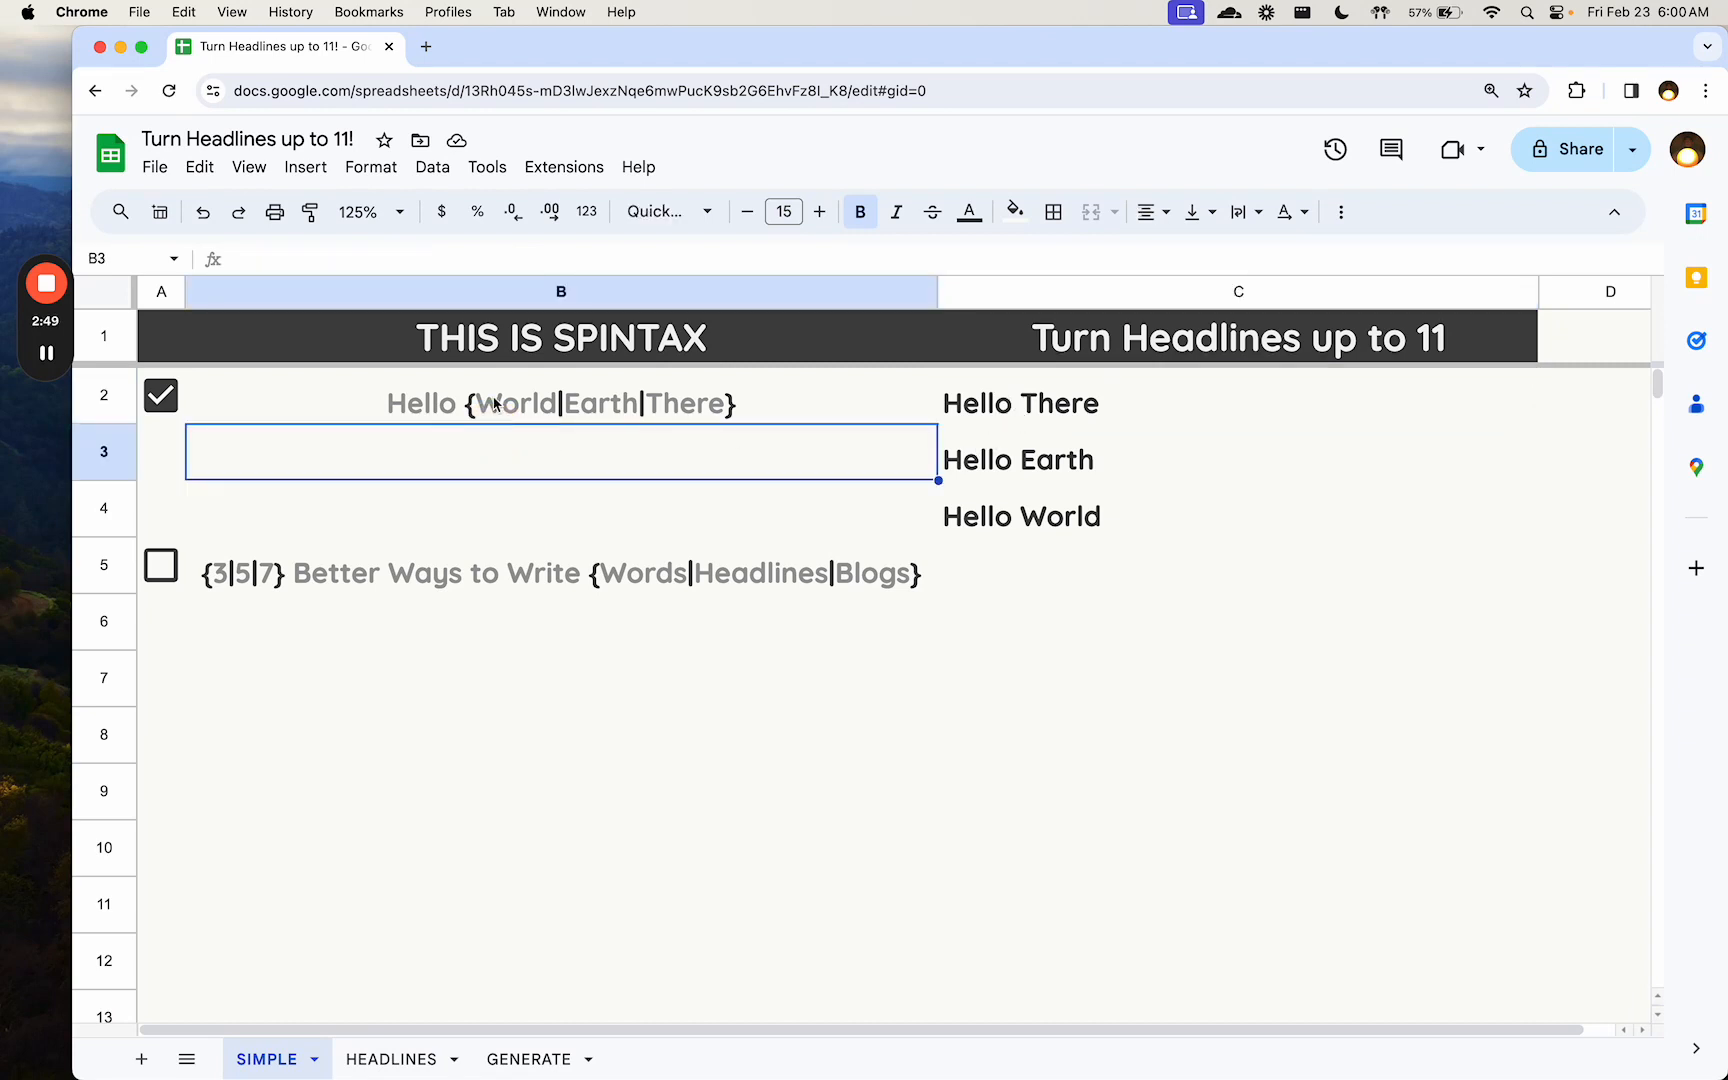
pyautogui.click(494, 403)
pyautogui.moveTo(1080, 403); pyautogui.dragTo(1070, 505)
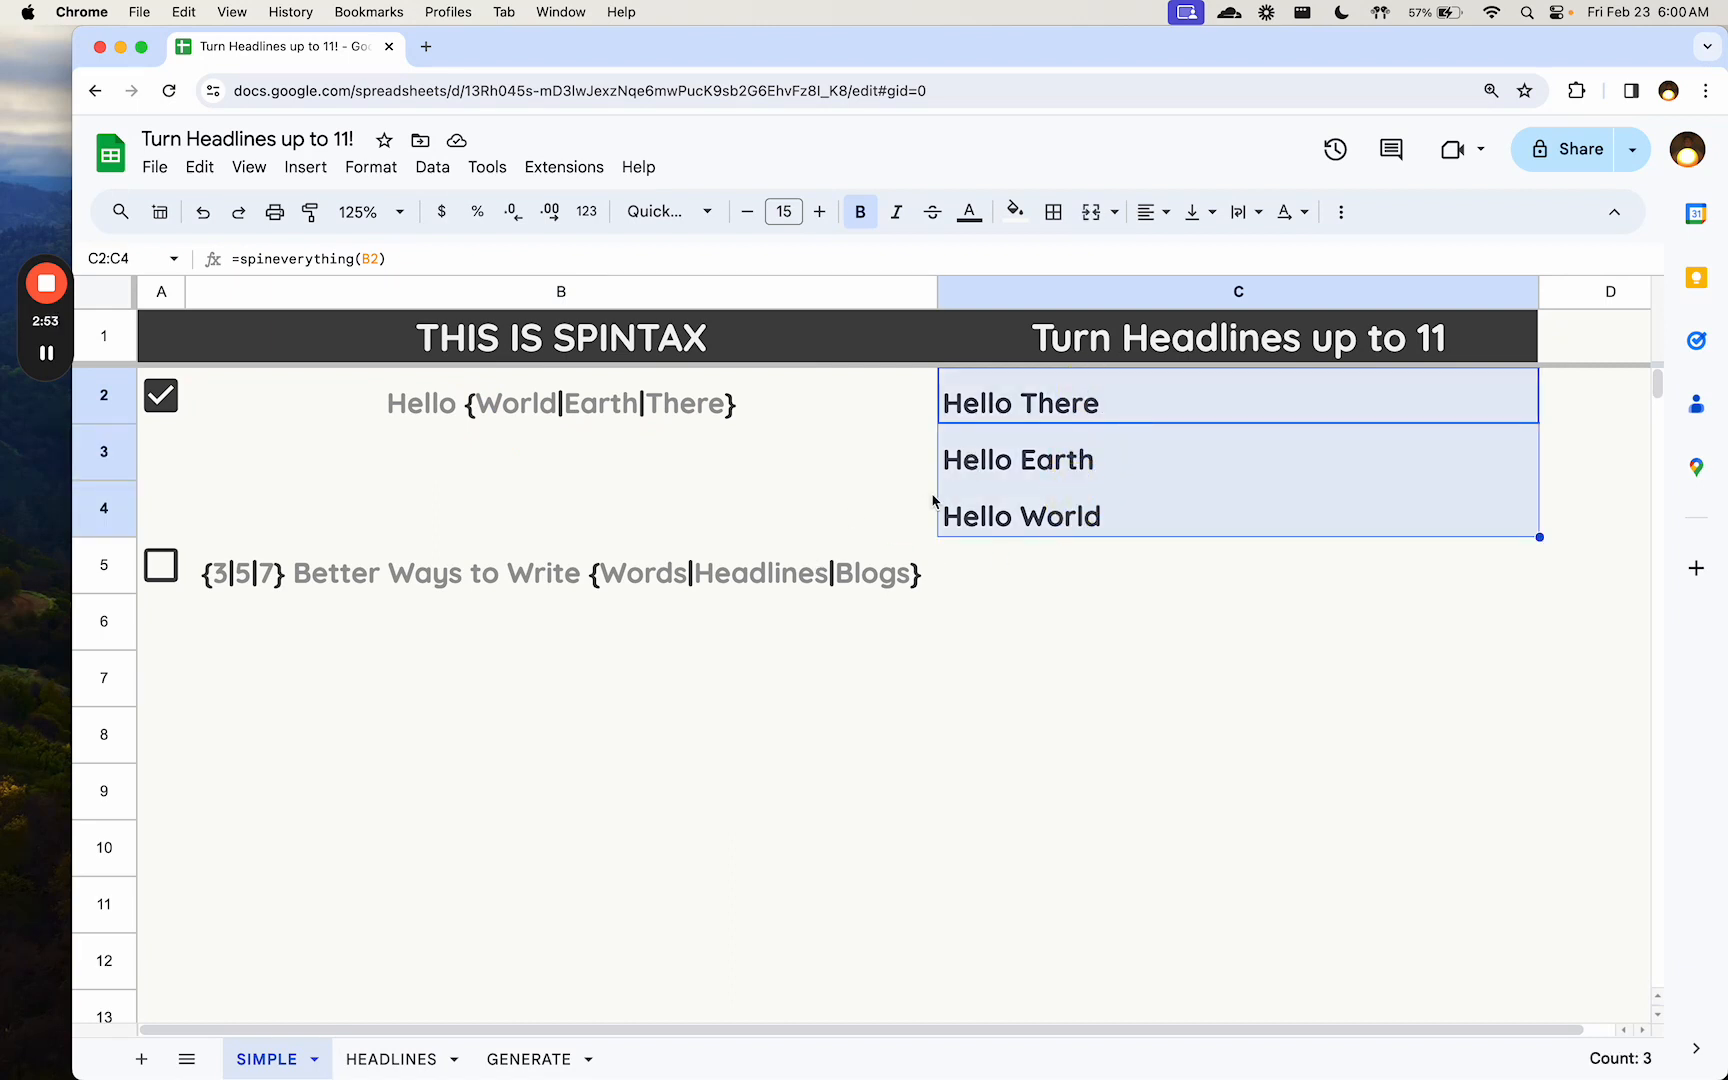
# - Enable the checkbox in A5 to generate all headlines from the spintax in B5, and check the formula in C5
pyautogui.click(450, 580)
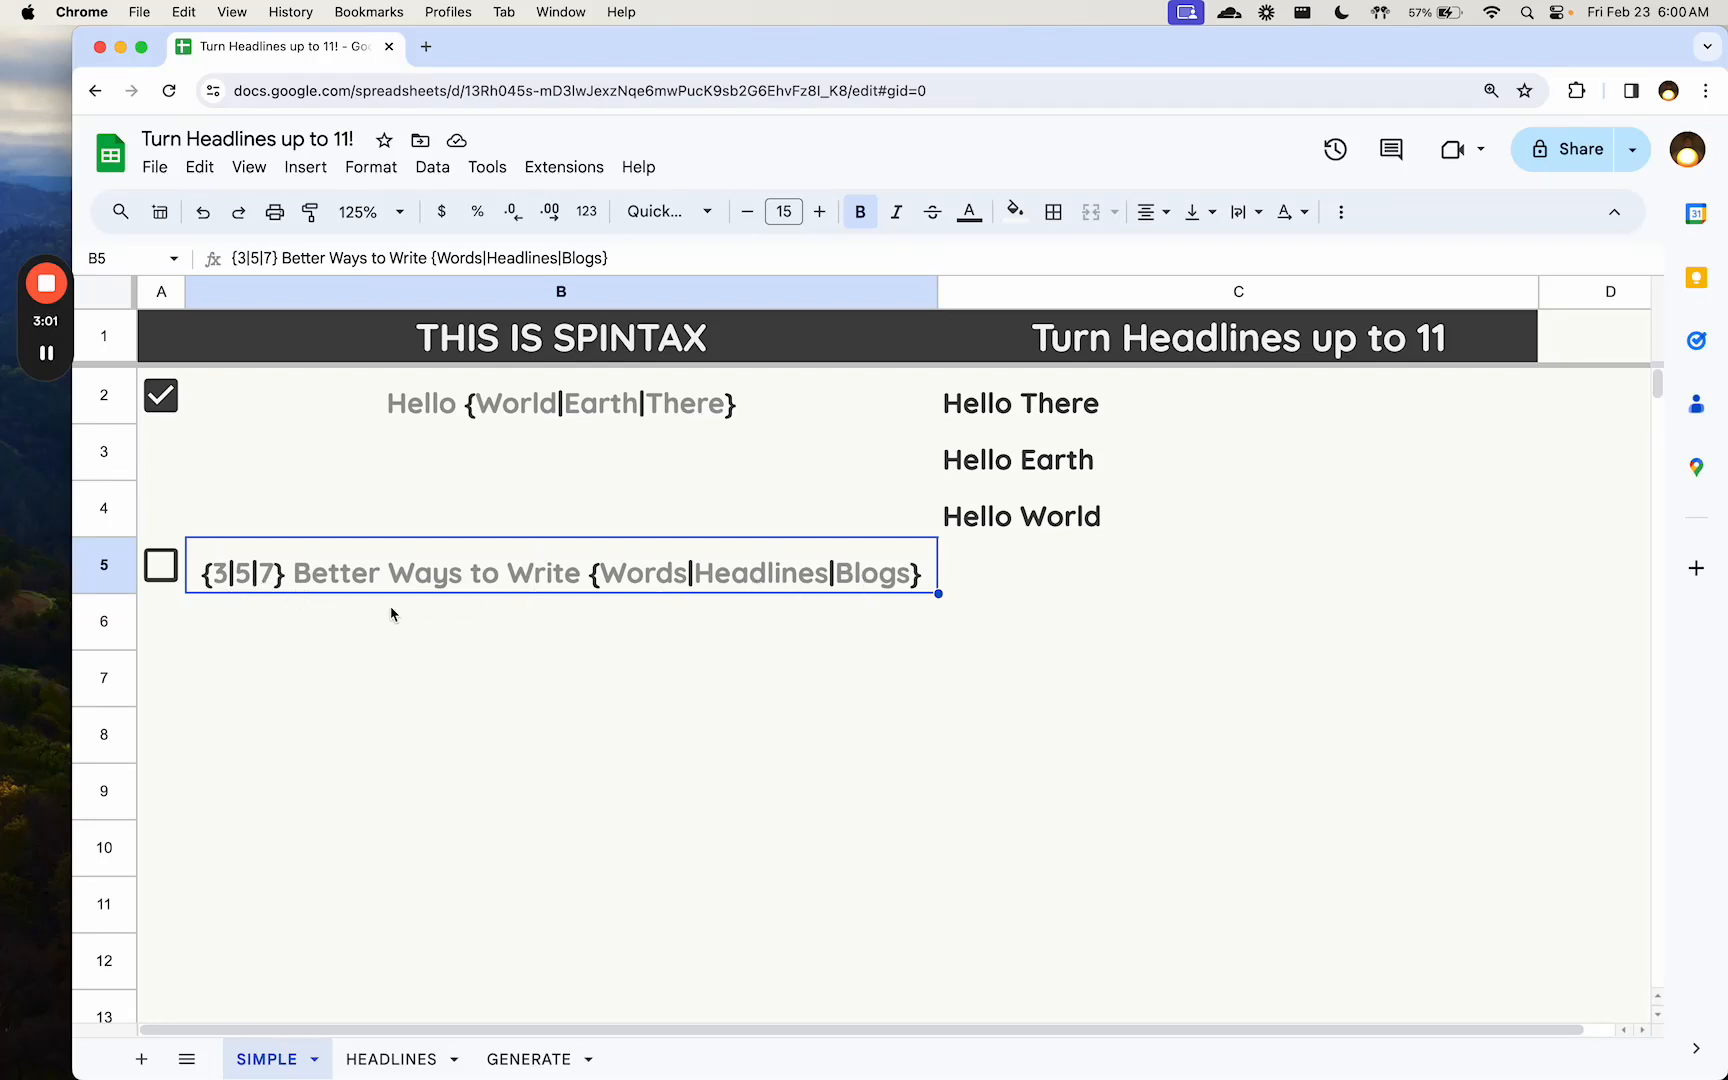
pyautogui.click(166, 578)
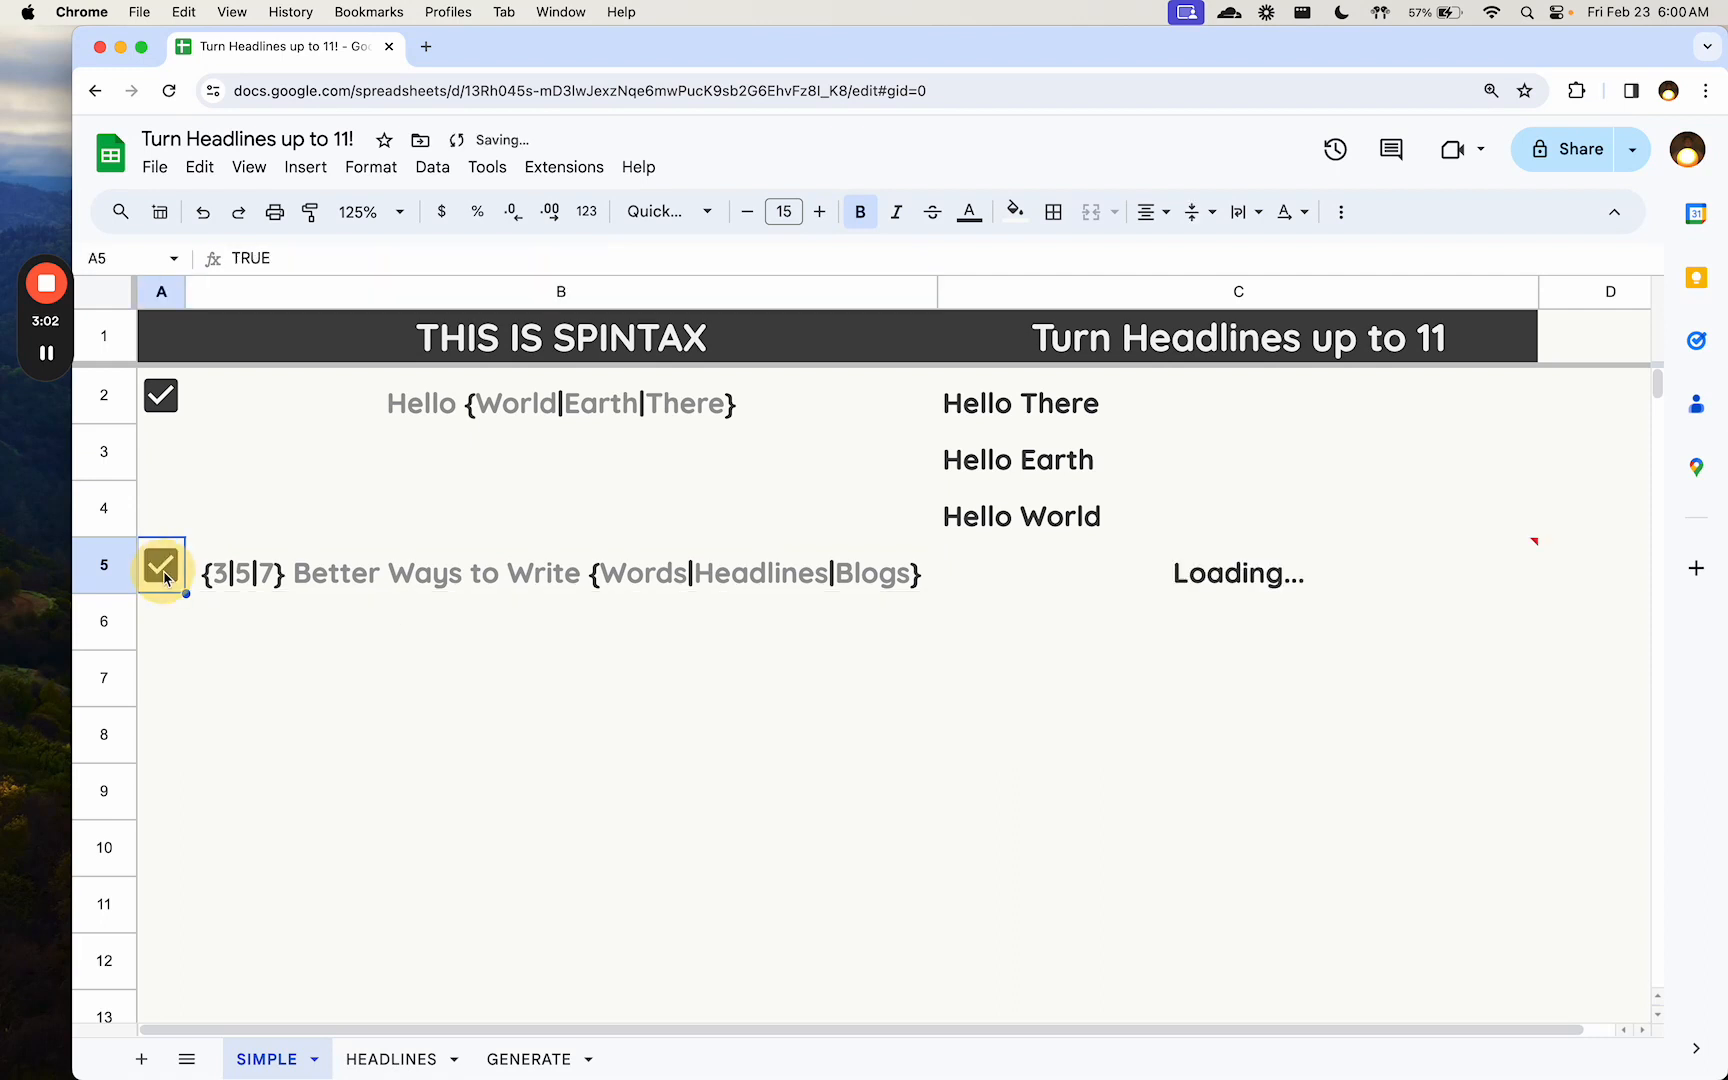
pyautogui.click(765, 576)
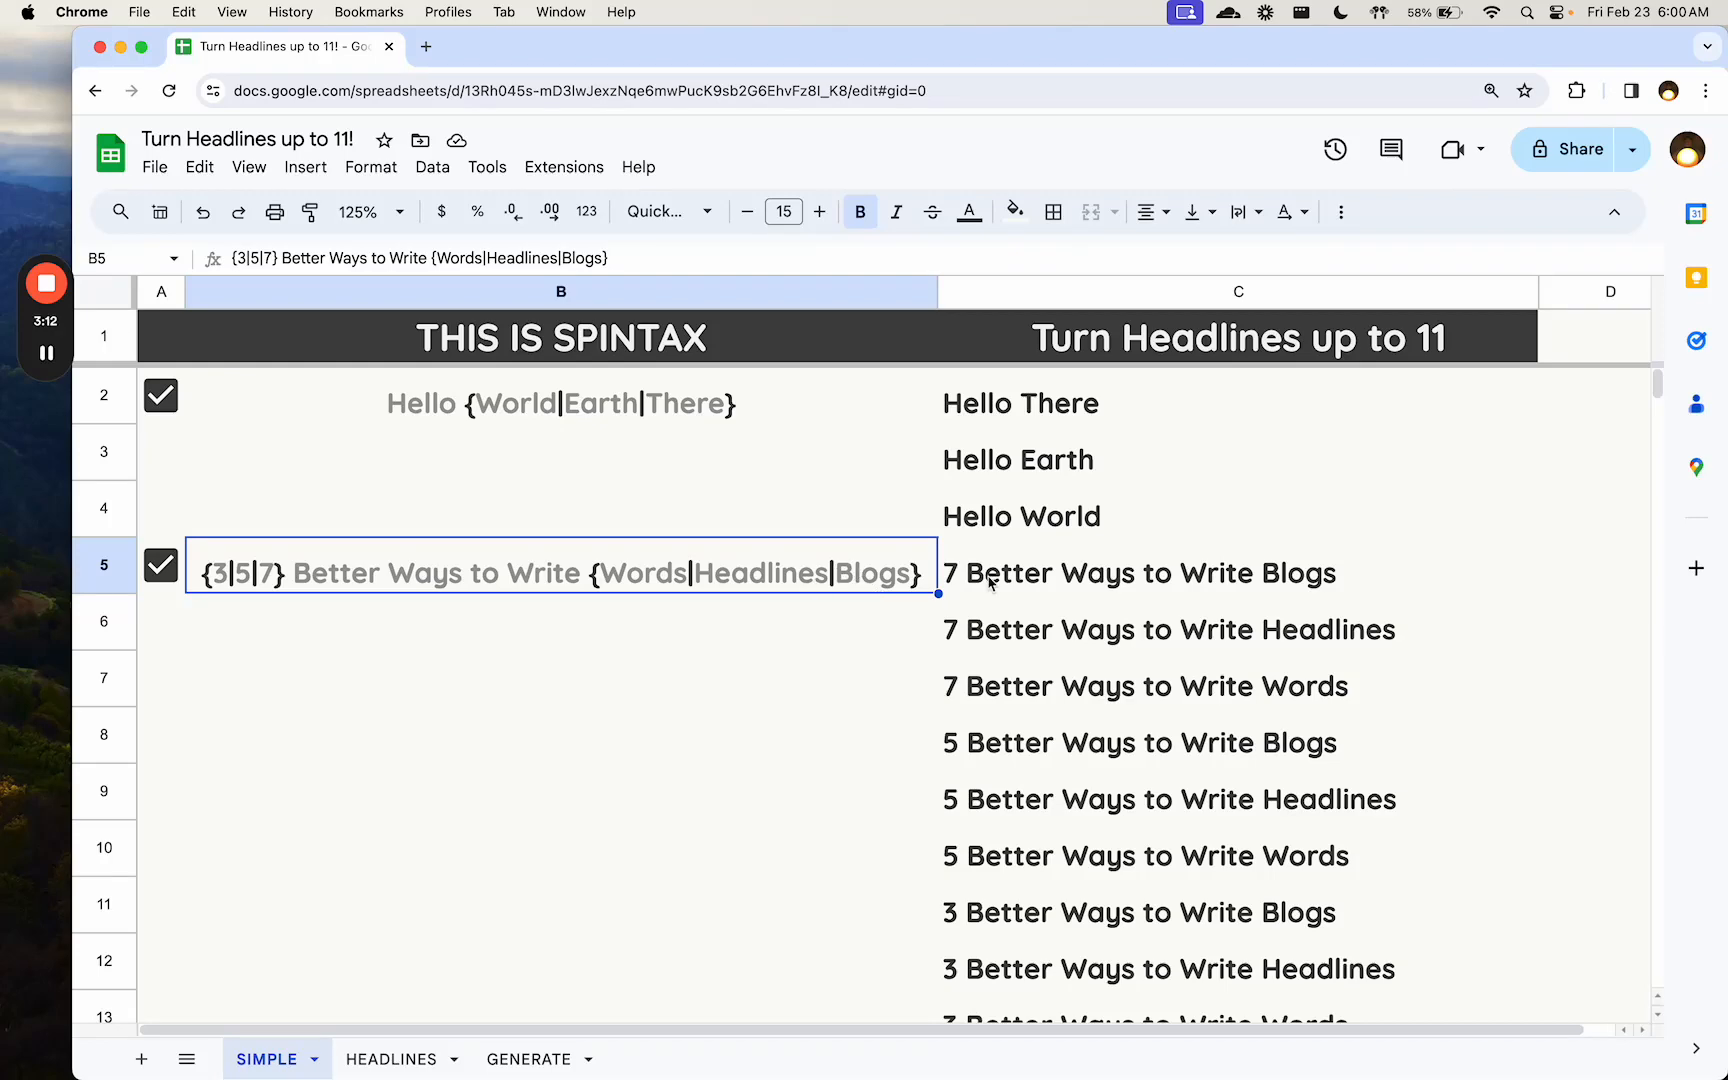
pyautogui.click(1037, 582)
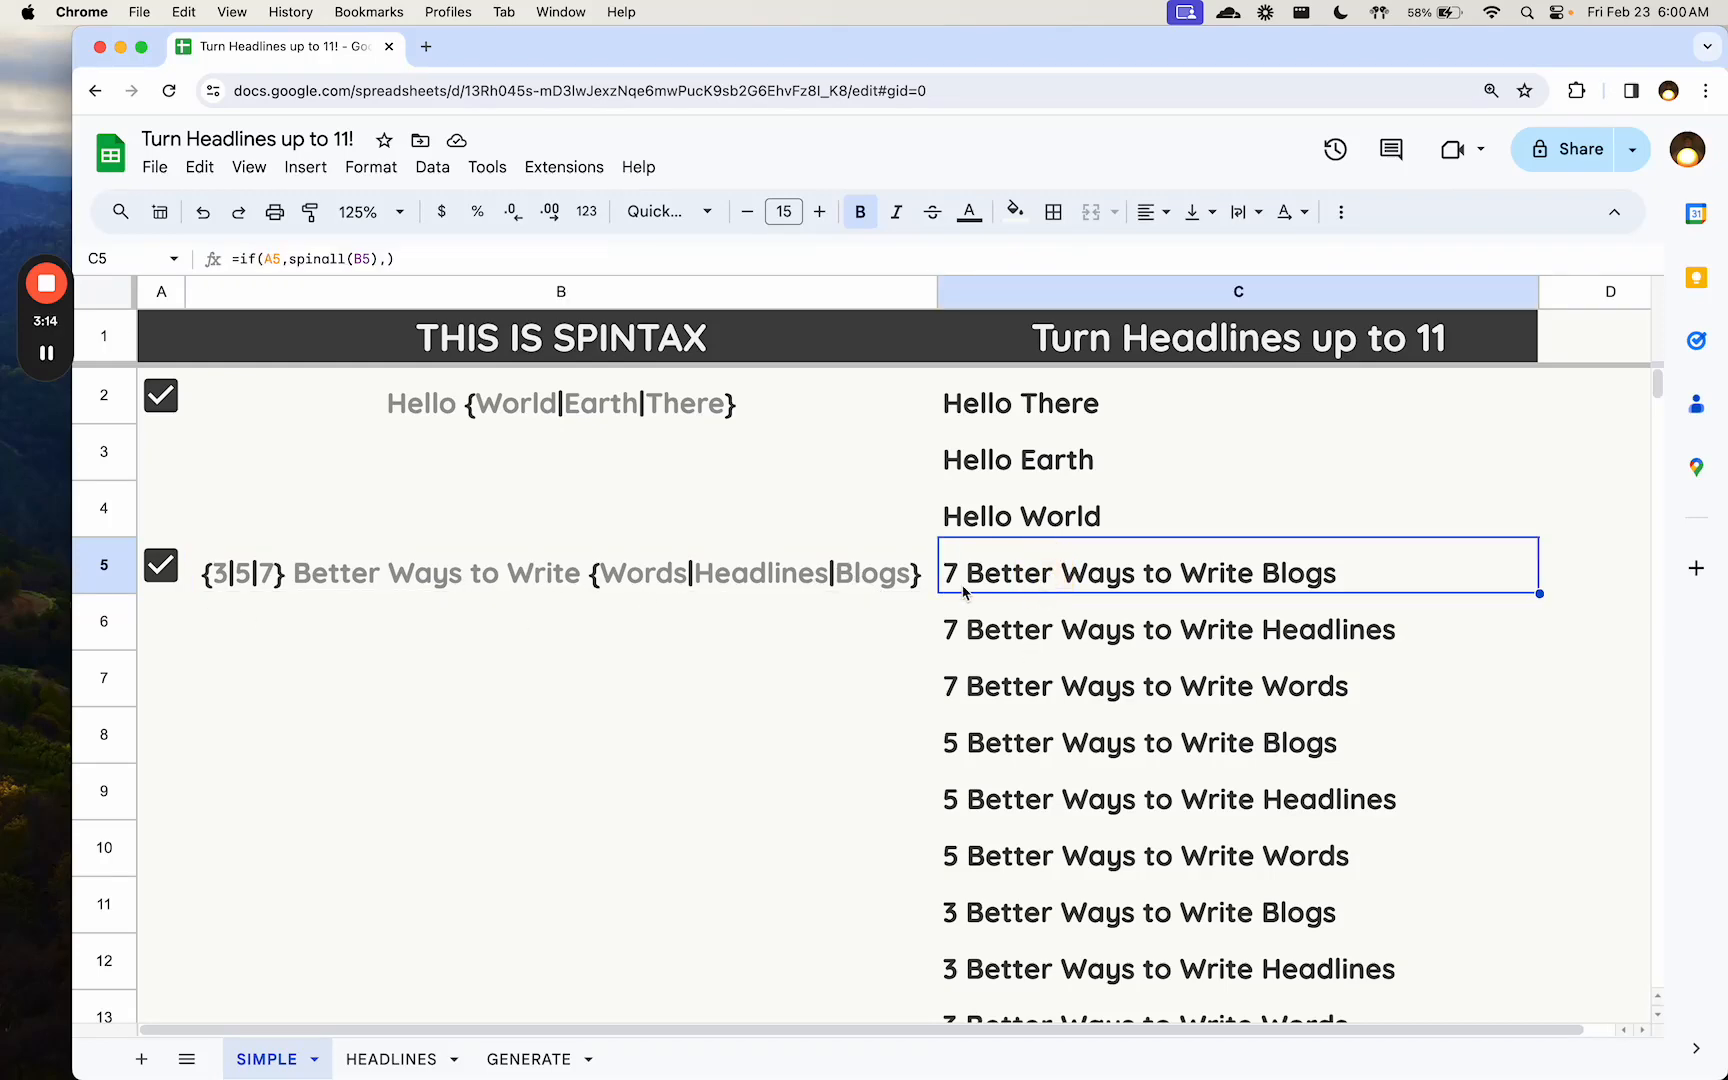
# - Enable the checkbox in A14 to generate all headlines from the three-group spintax in B14
pyautogui.scroll(-2, 1006, 590)
pyautogui.scroll(-3, 1004, 595)
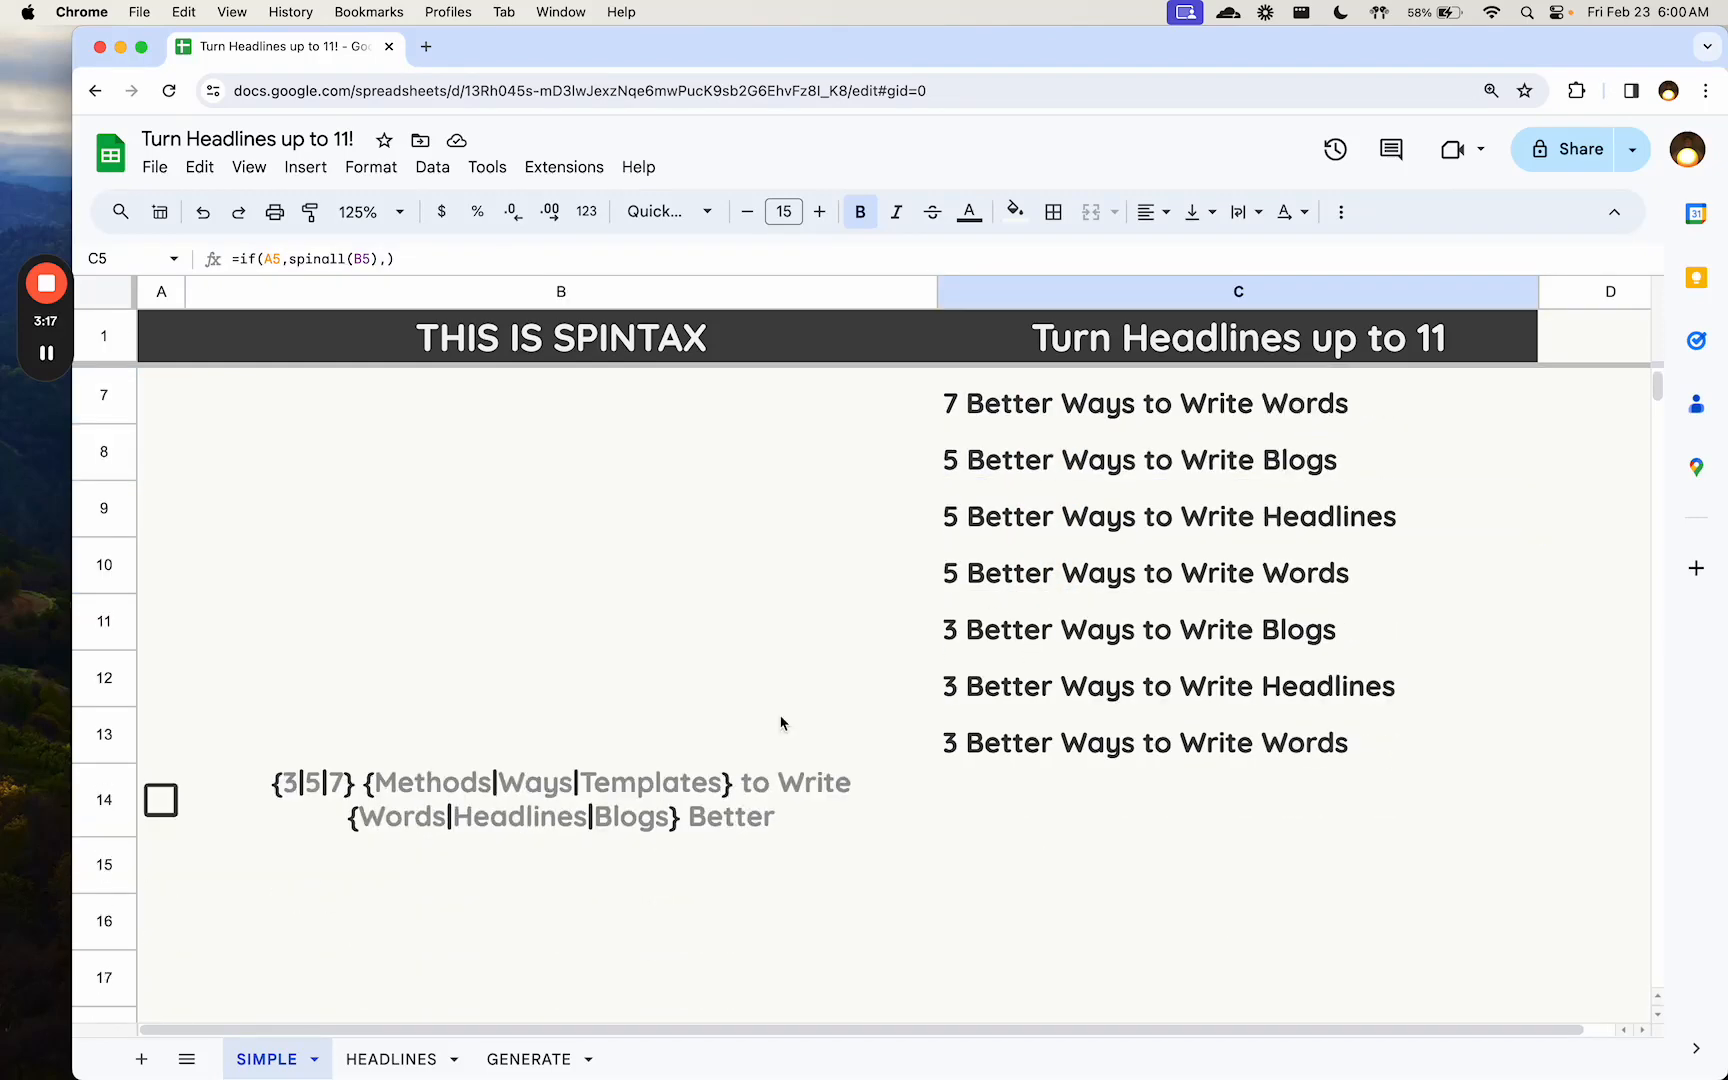
pyautogui.click(370, 790)
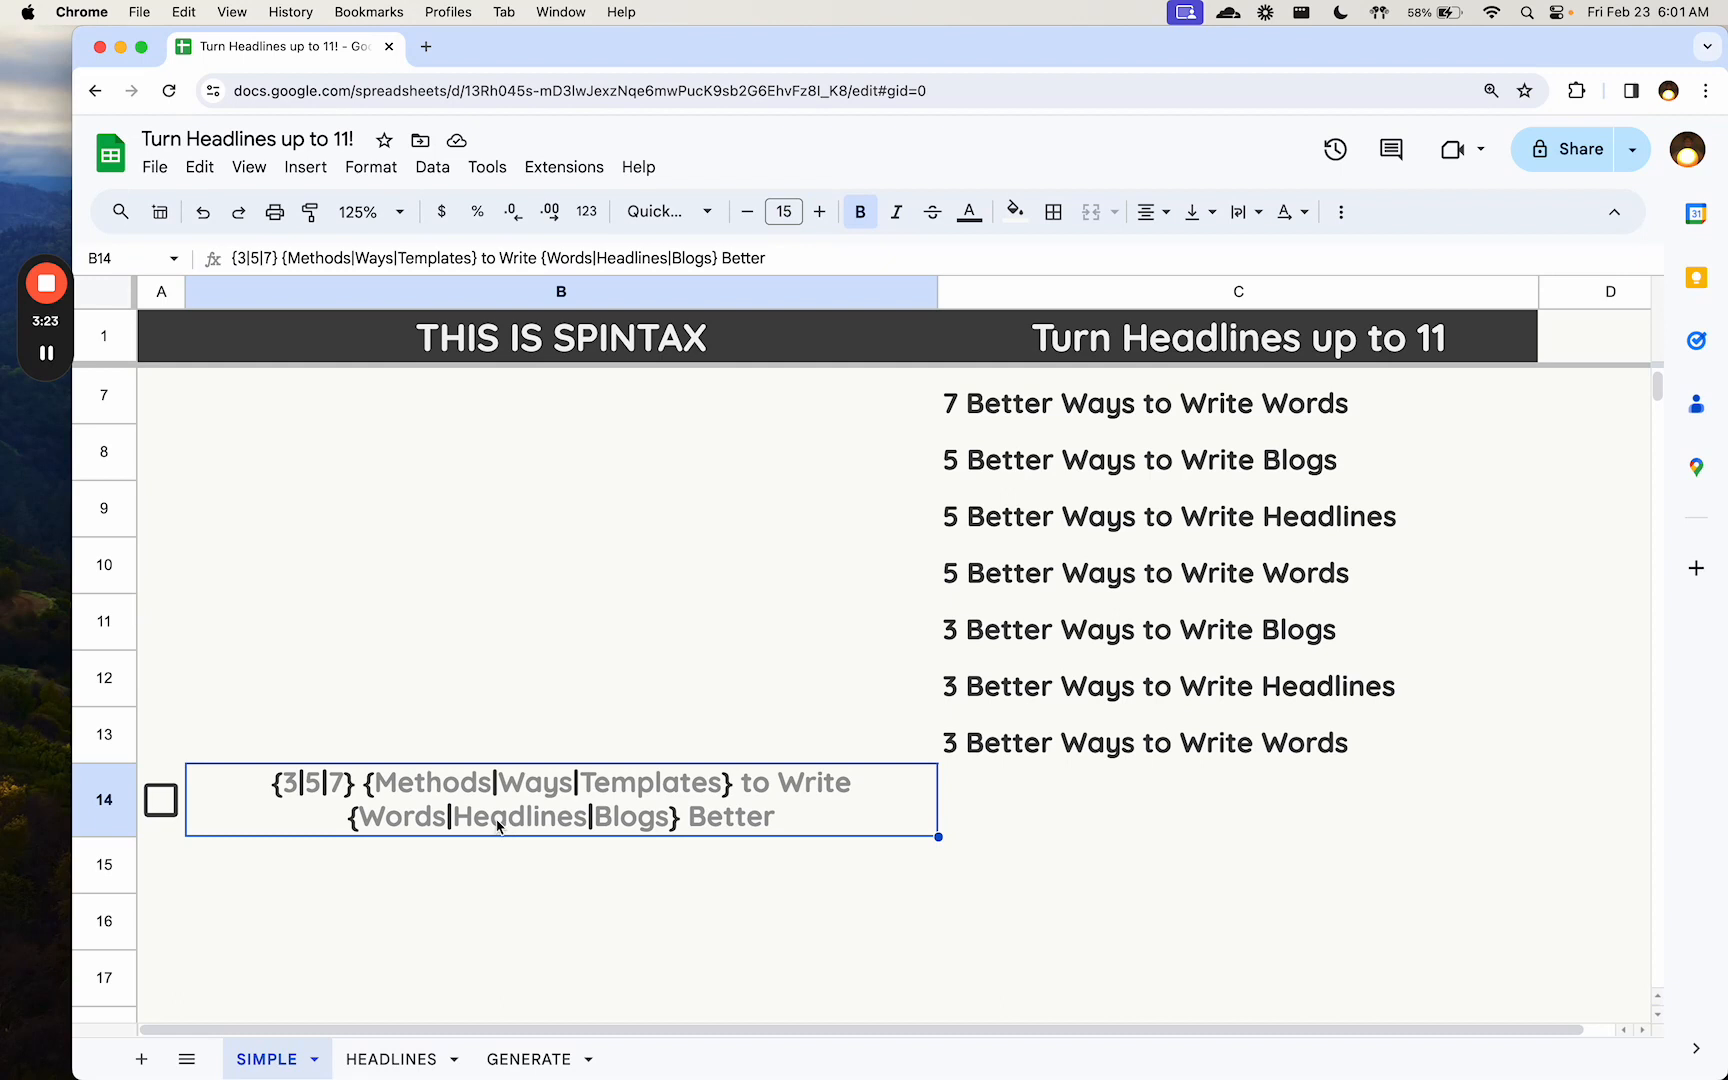
pyautogui.click(531, 787)
pyautogui.click(161, 800)
pyautogui.click(380, 810)
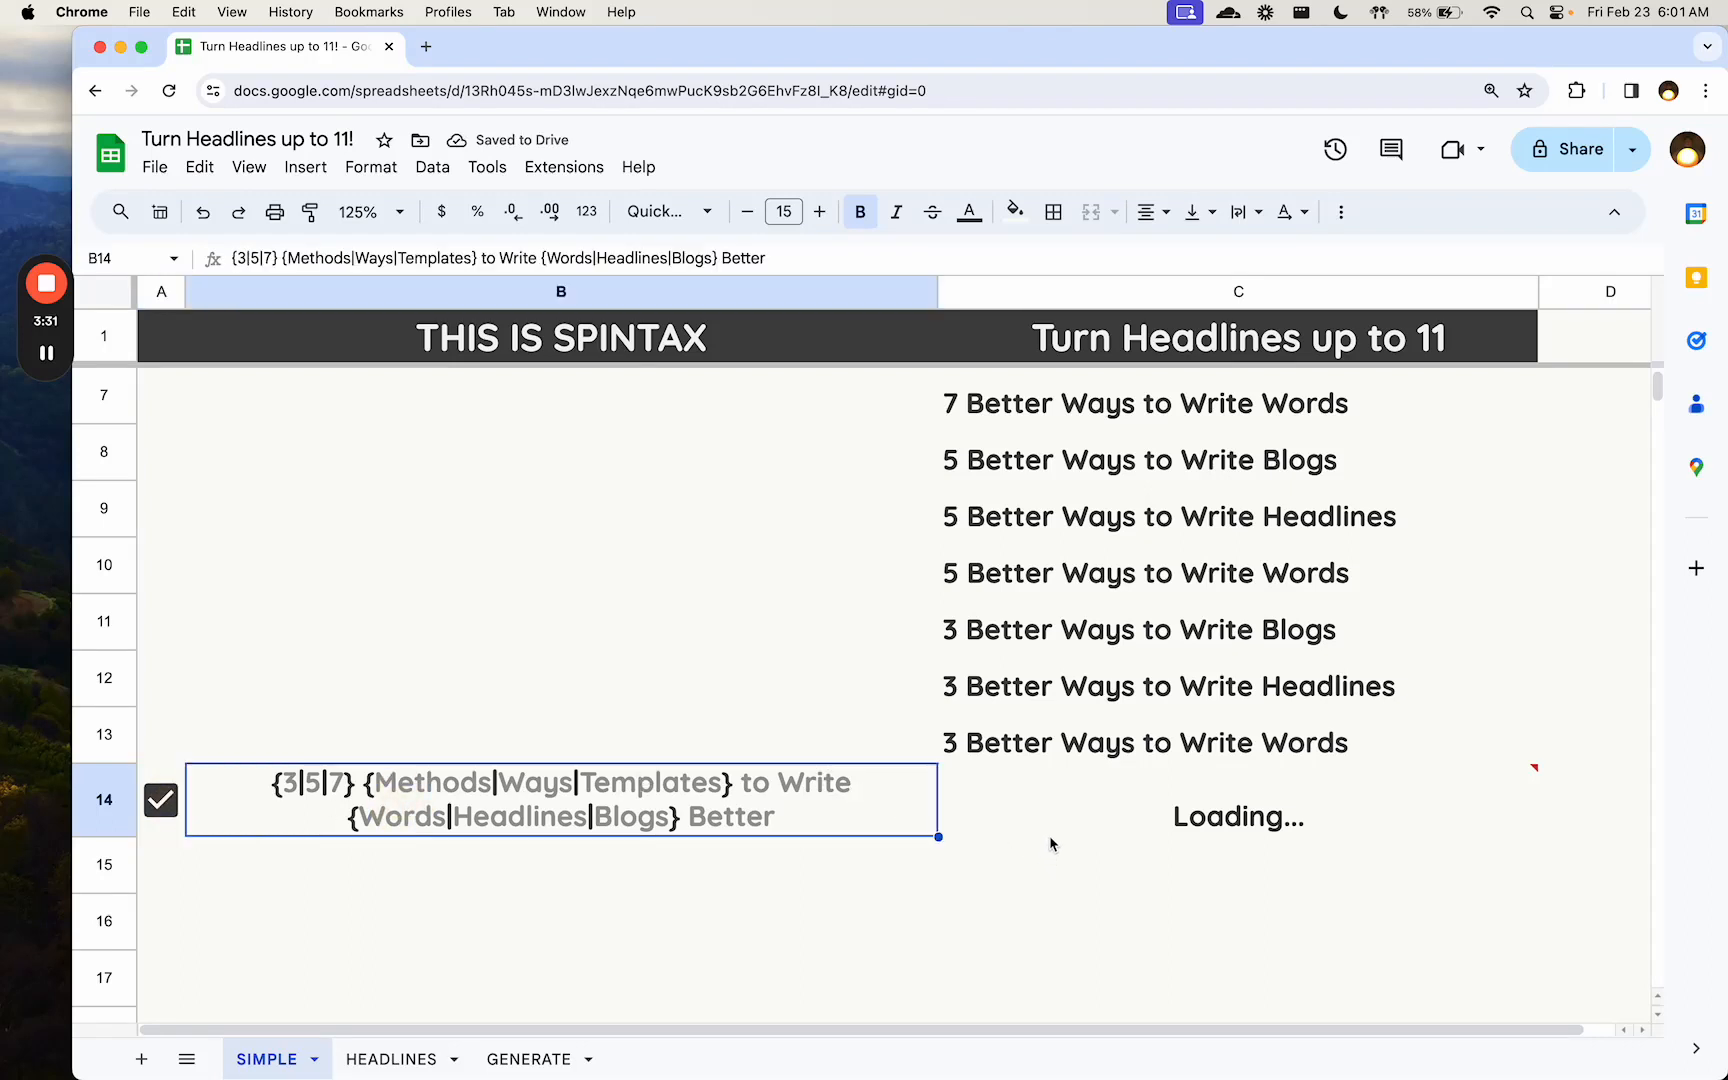
# - Replace the conditional formula in C14 with =spinall(B14) to output every variation of the three-group spintax
pyautogui.click(1074, 826)
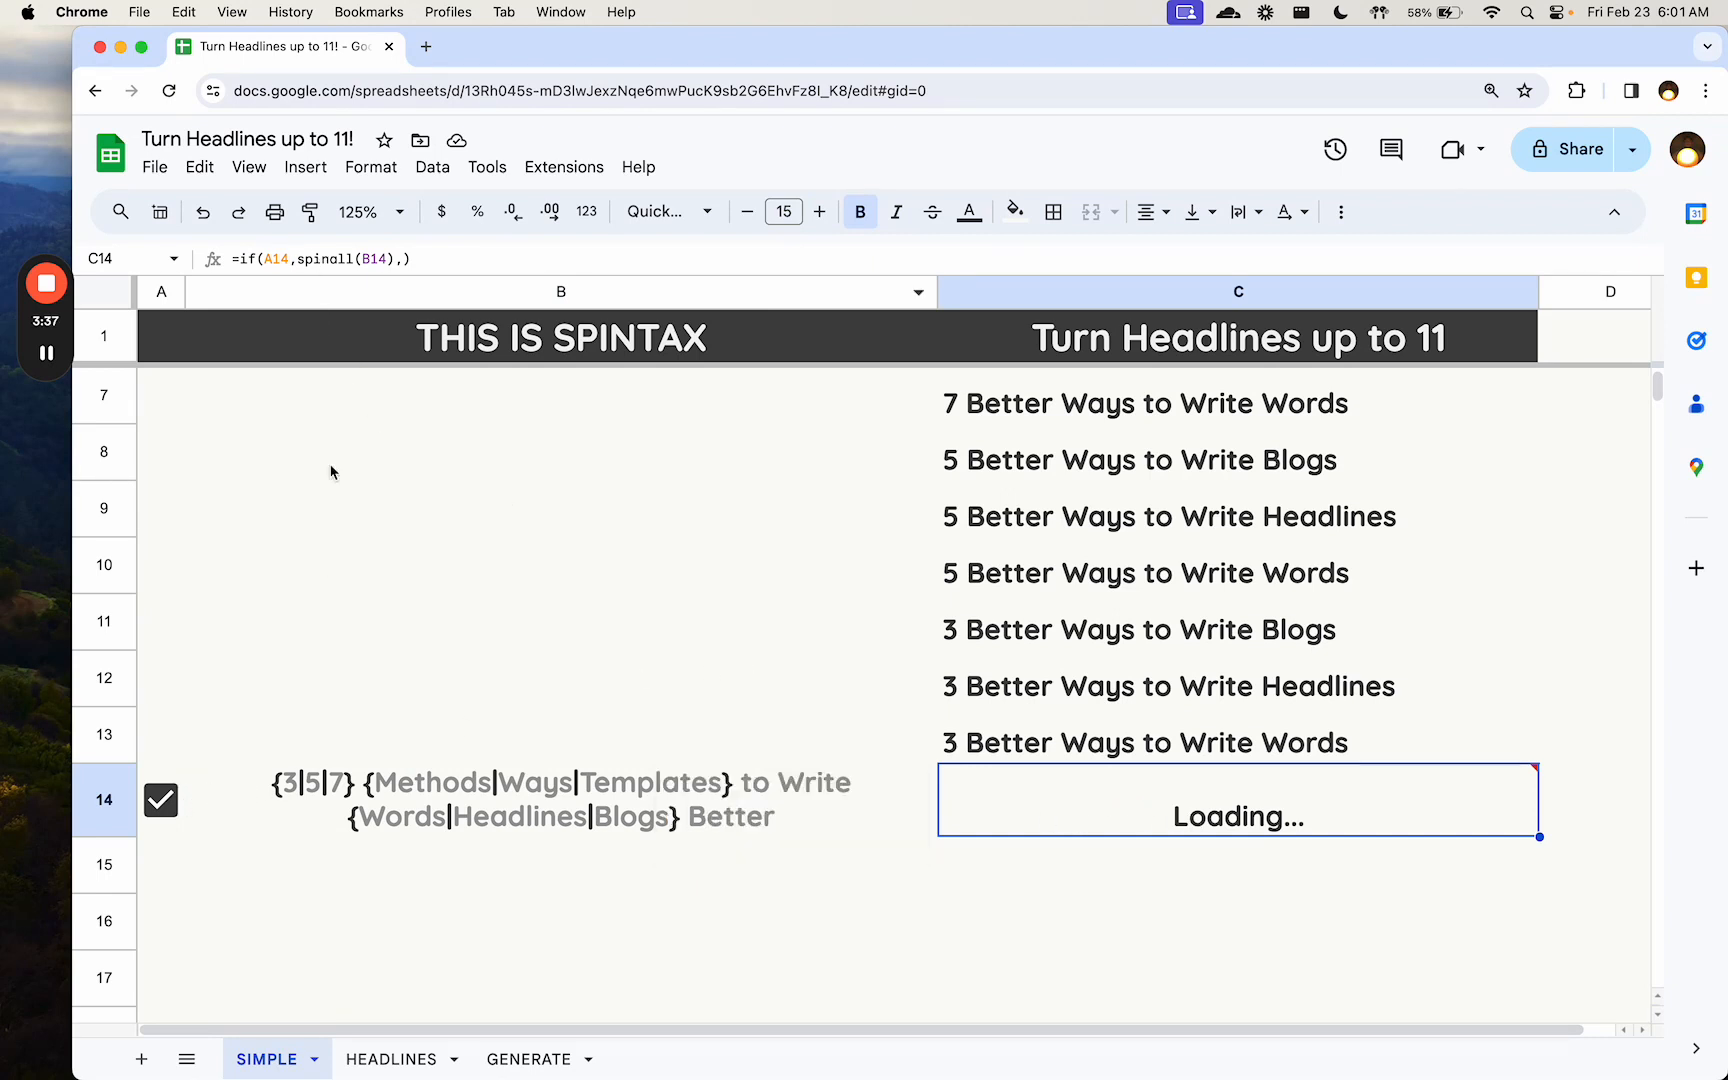
pyautogui.doubleClick(1043, 798)
pyautogui.press('super+a')
pyautogui.write('=spina')
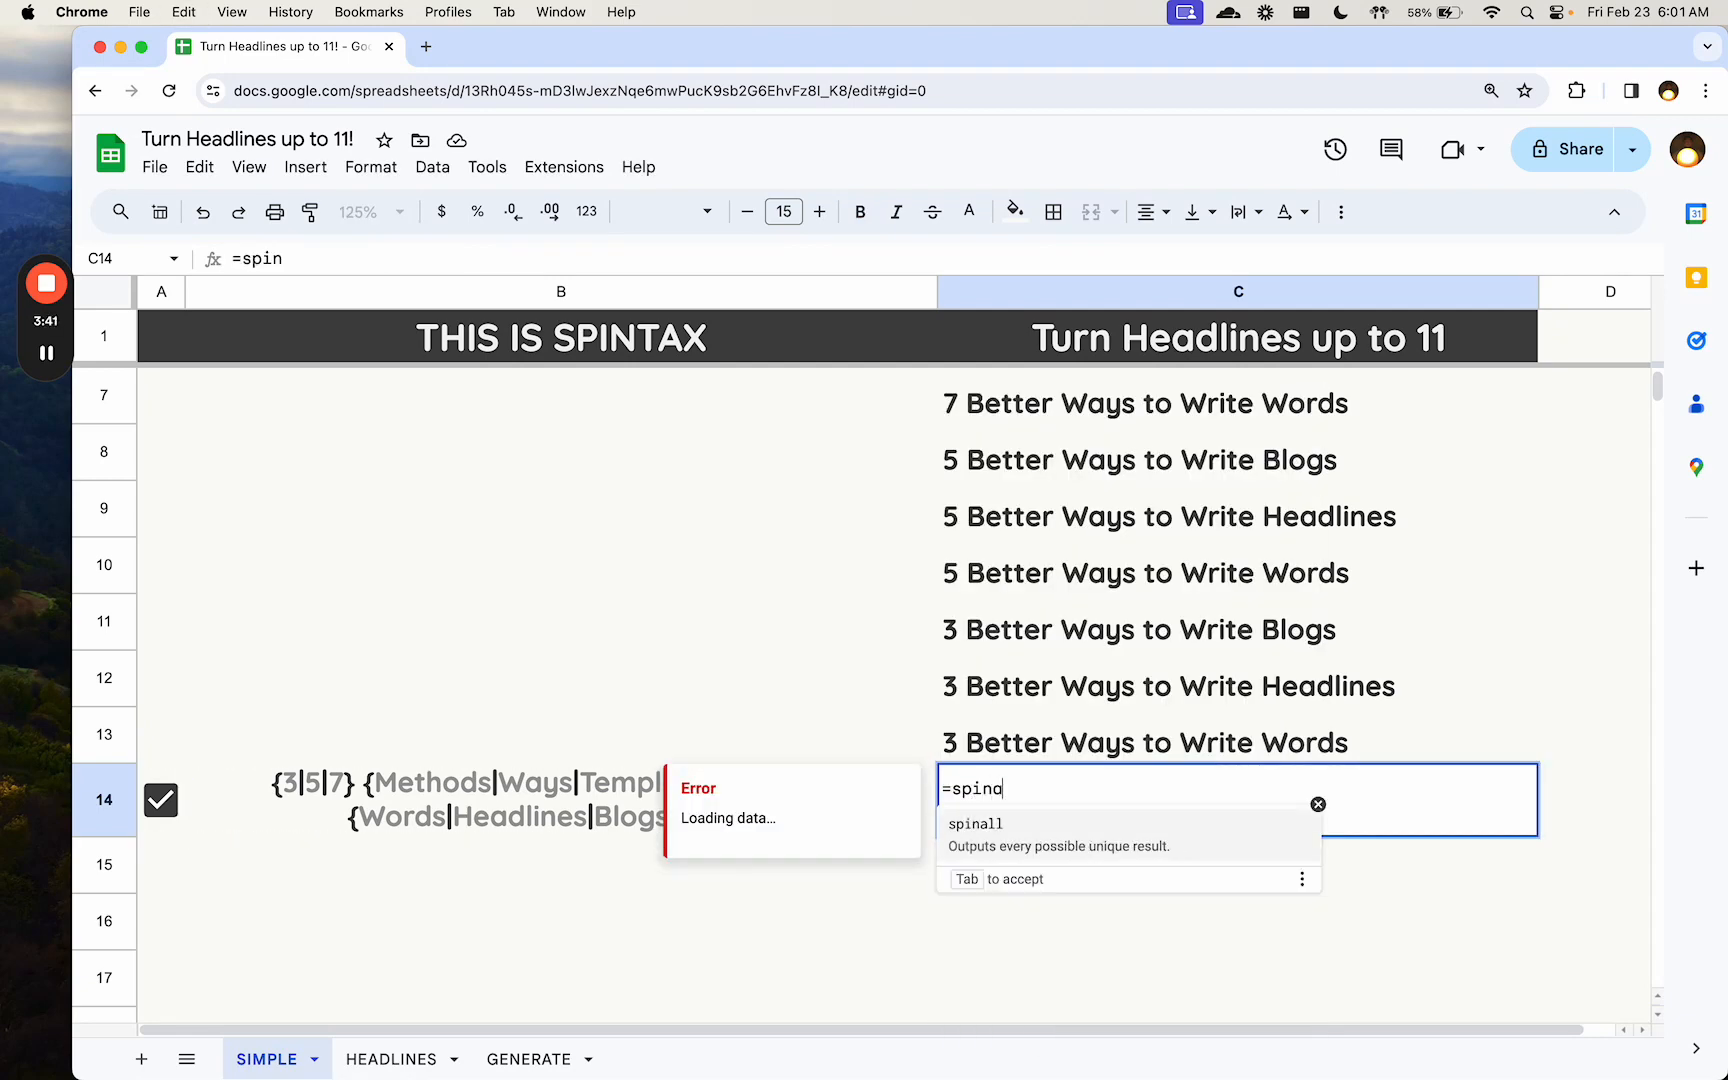
pyautogui.write('ll(B')
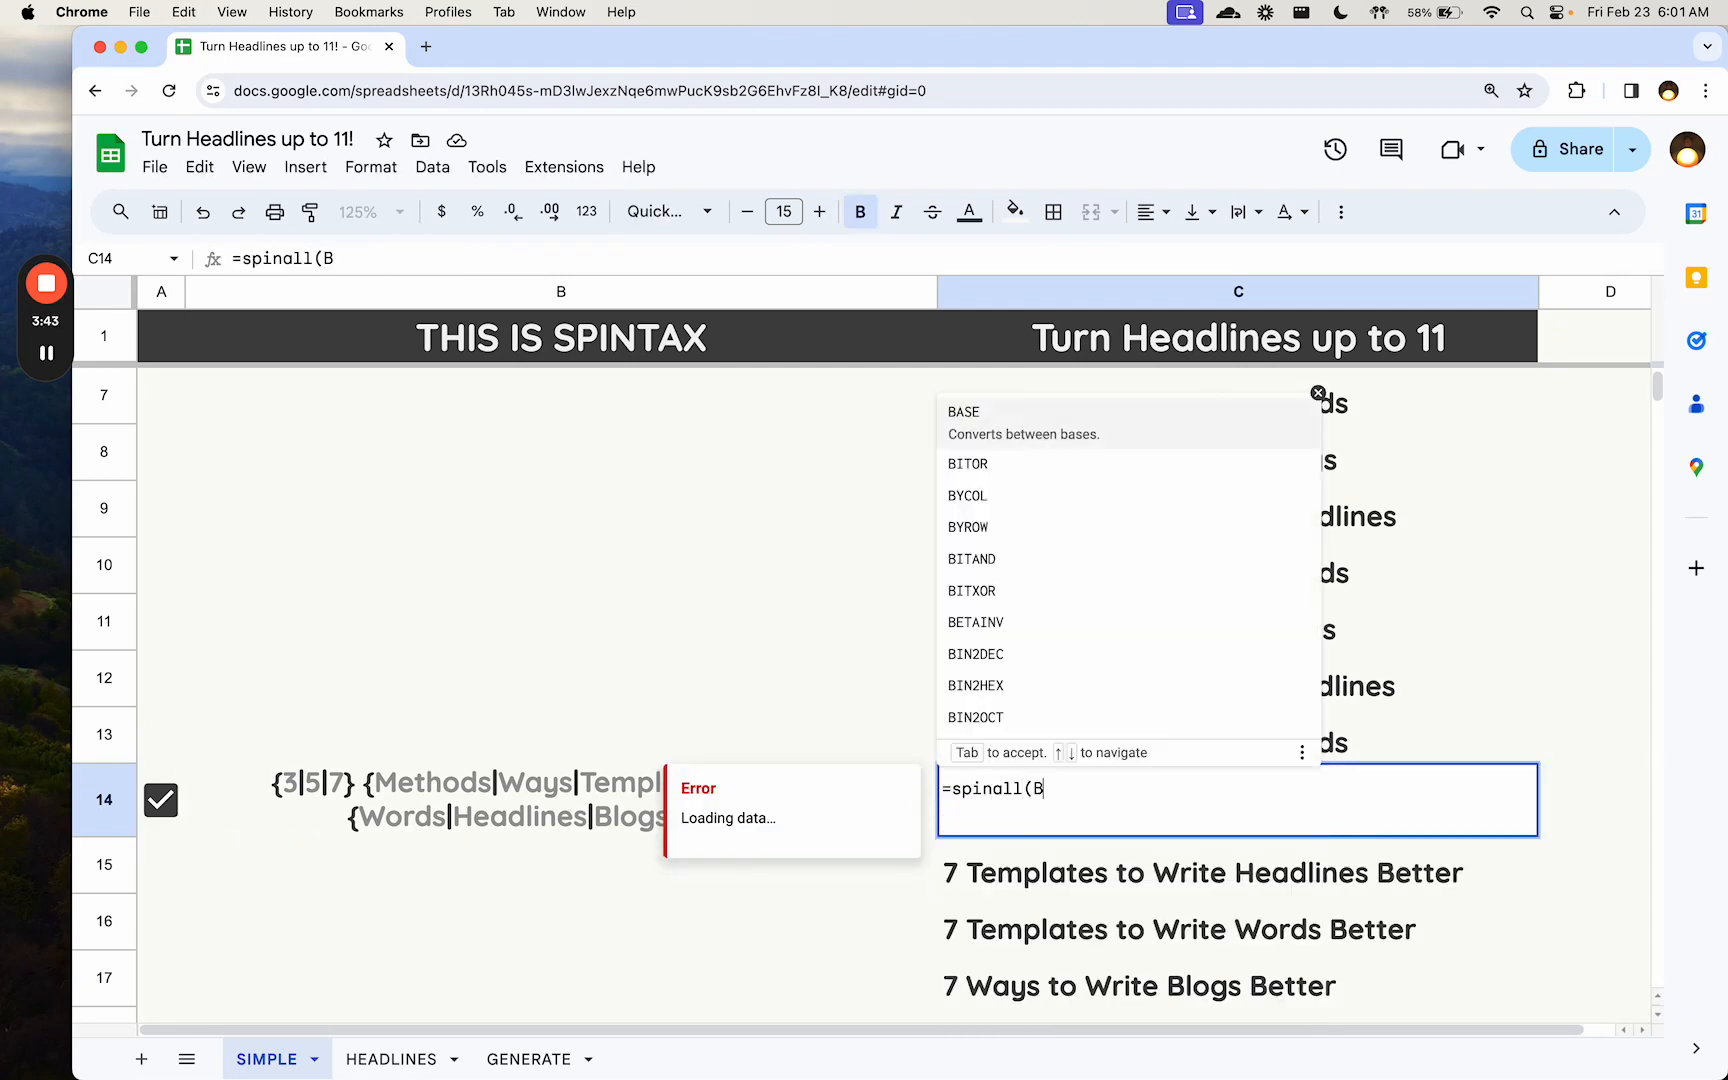
pyautogui.write('14)')
pyautogui.press('Return')
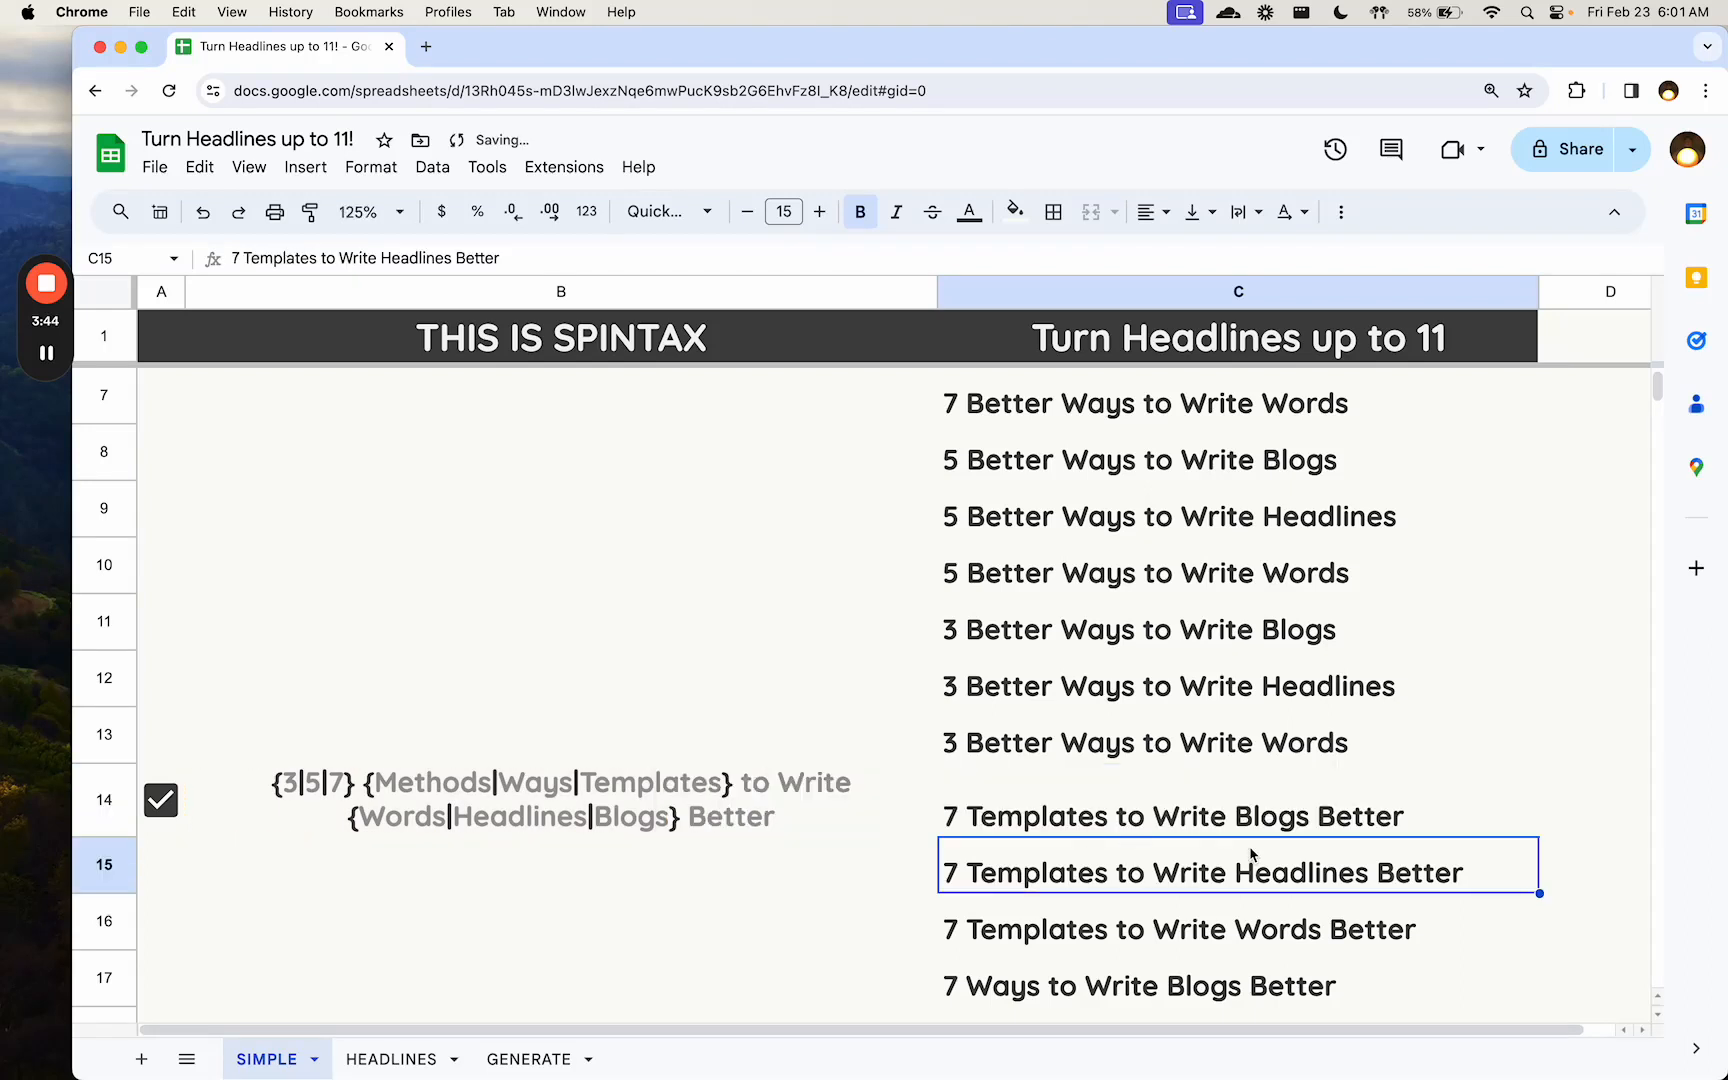
pyautogui.click(1196, 810)
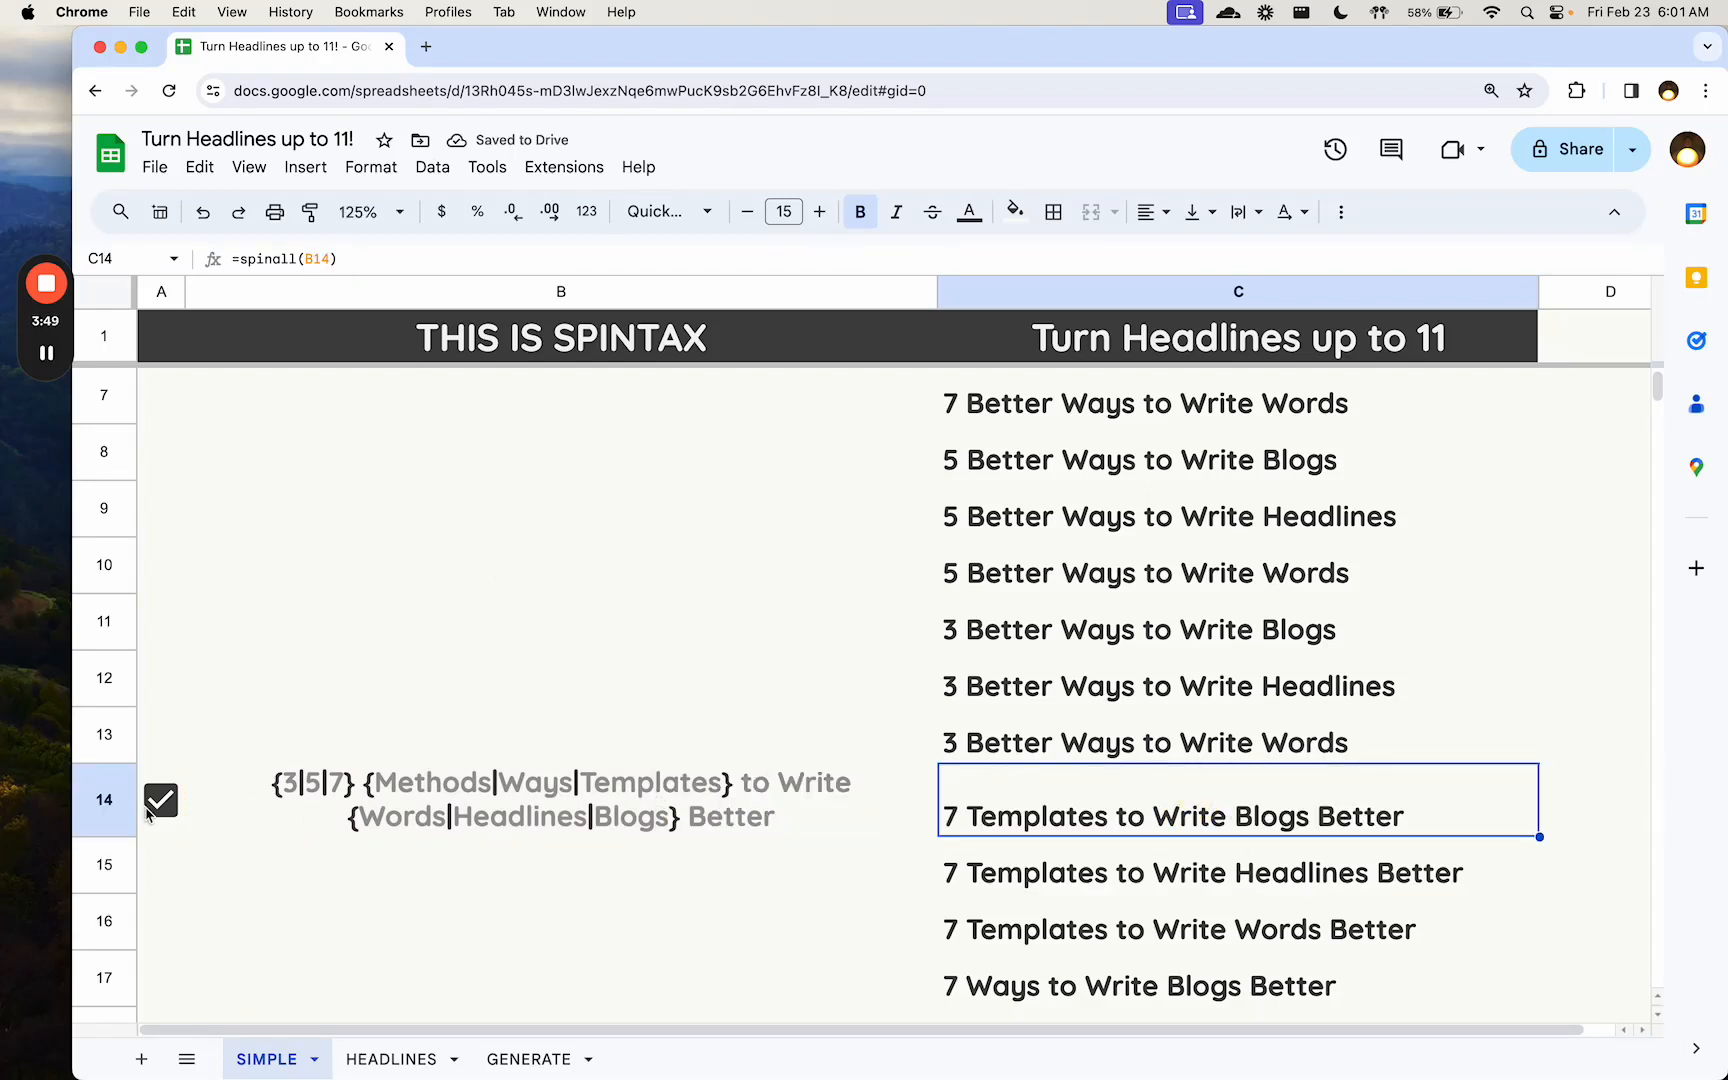
# - Turn the checkbox in A5 off and back on to regenerate the headlines from the spintax in B5
pyautogui.scroll(3, 152, 551)
pyautogui.click(162, 512)
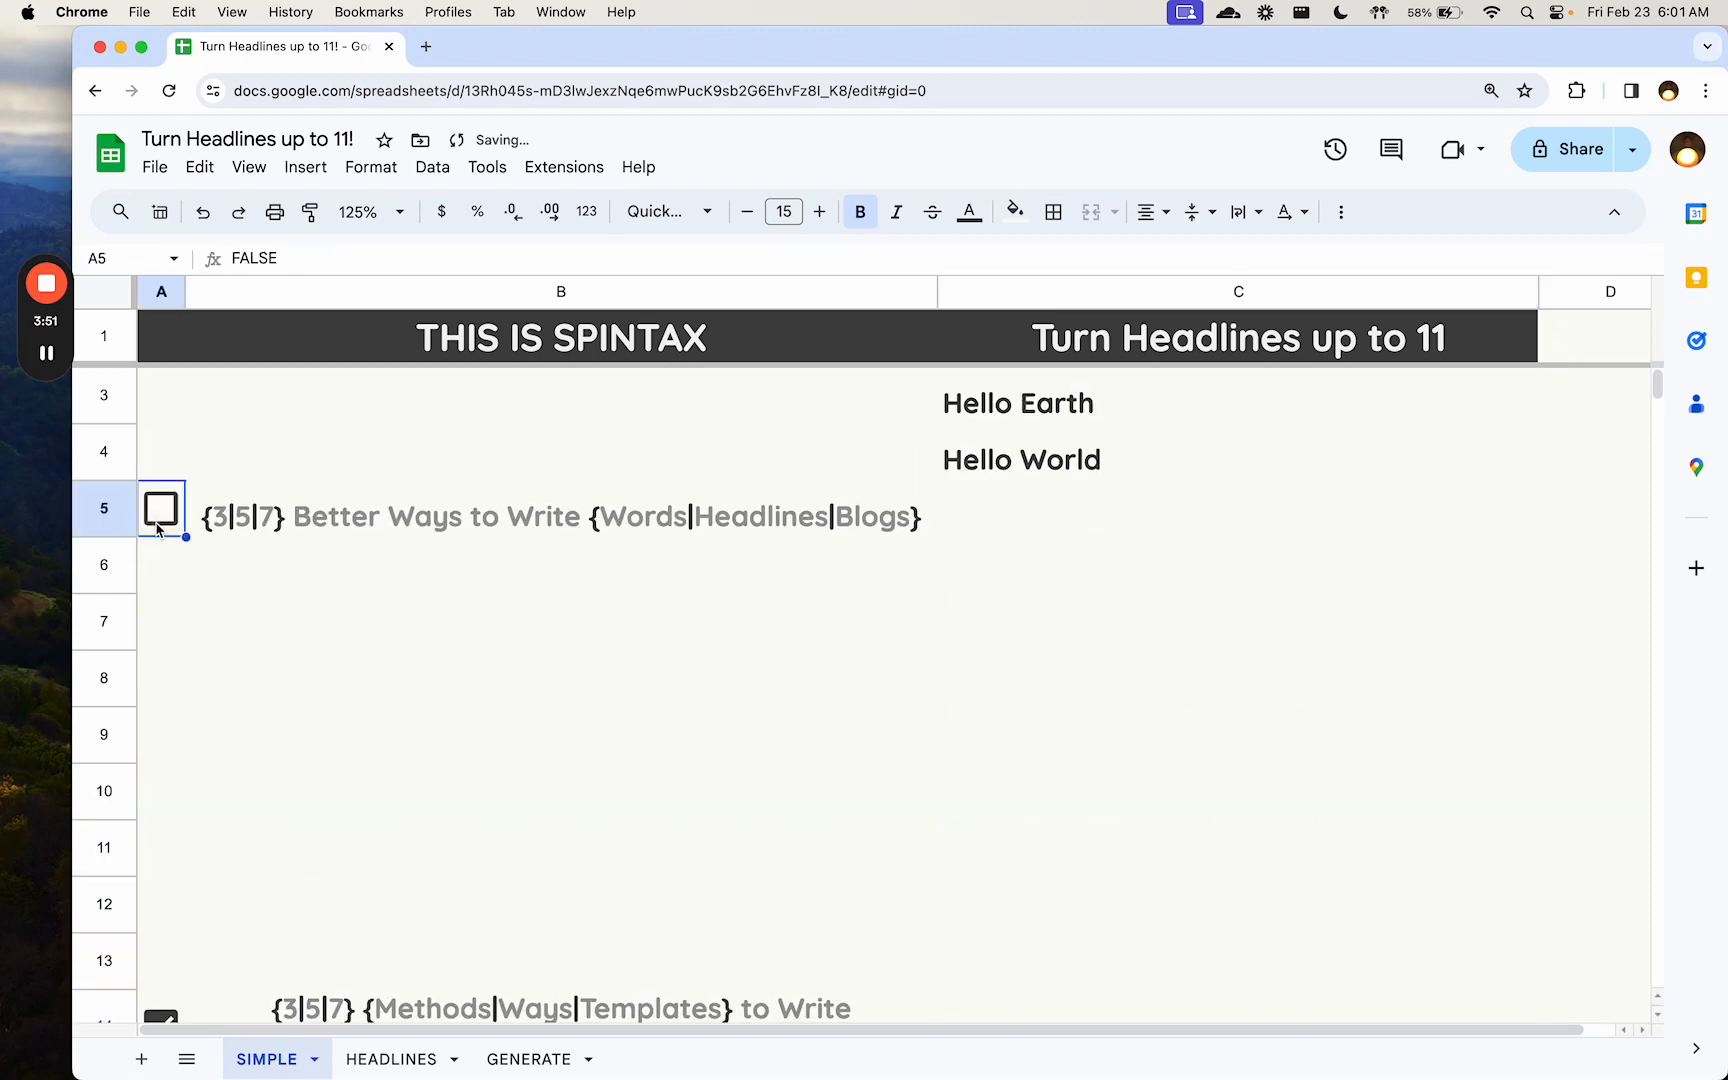
pyautogui.click(164, 515)
pyautogui.scroll(-3, 745, 649)
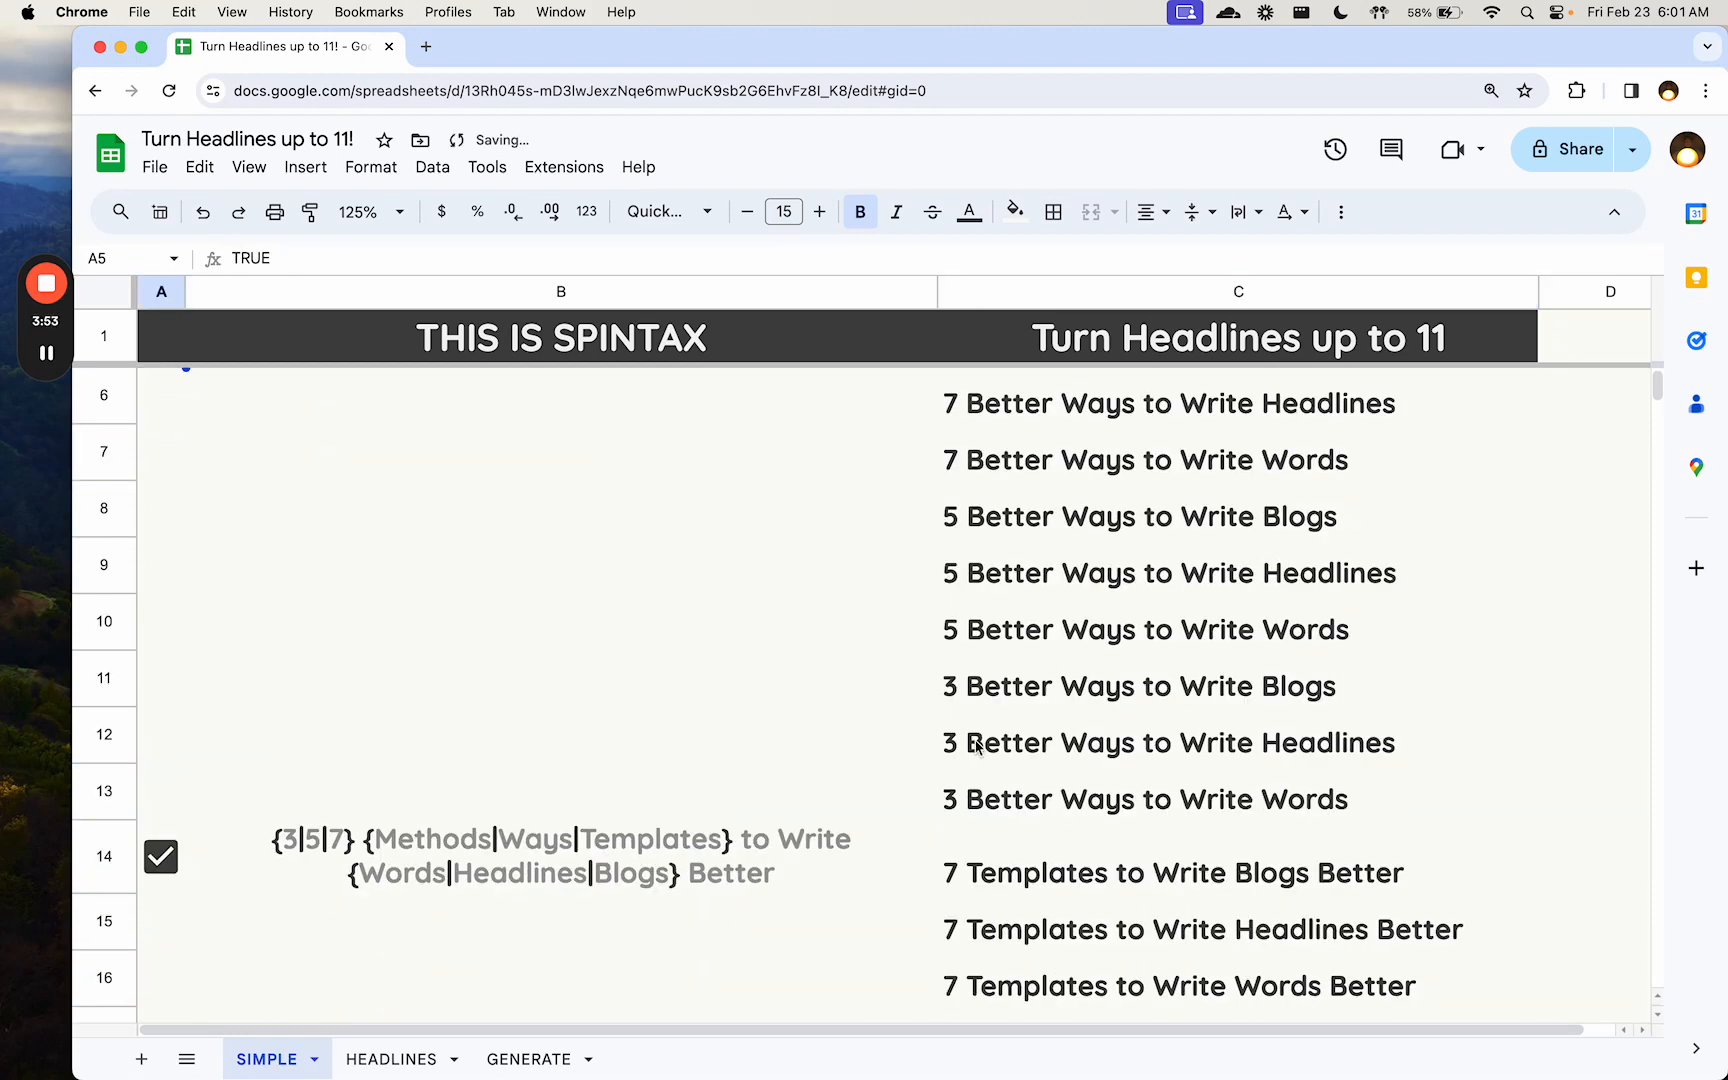
# - Select the generated headlines in C14:C40 to review them, and compare them with the source spintax in B14
pyautogui.click(1017, 838)
pyautogui.scroll(-3, 1013, 852)
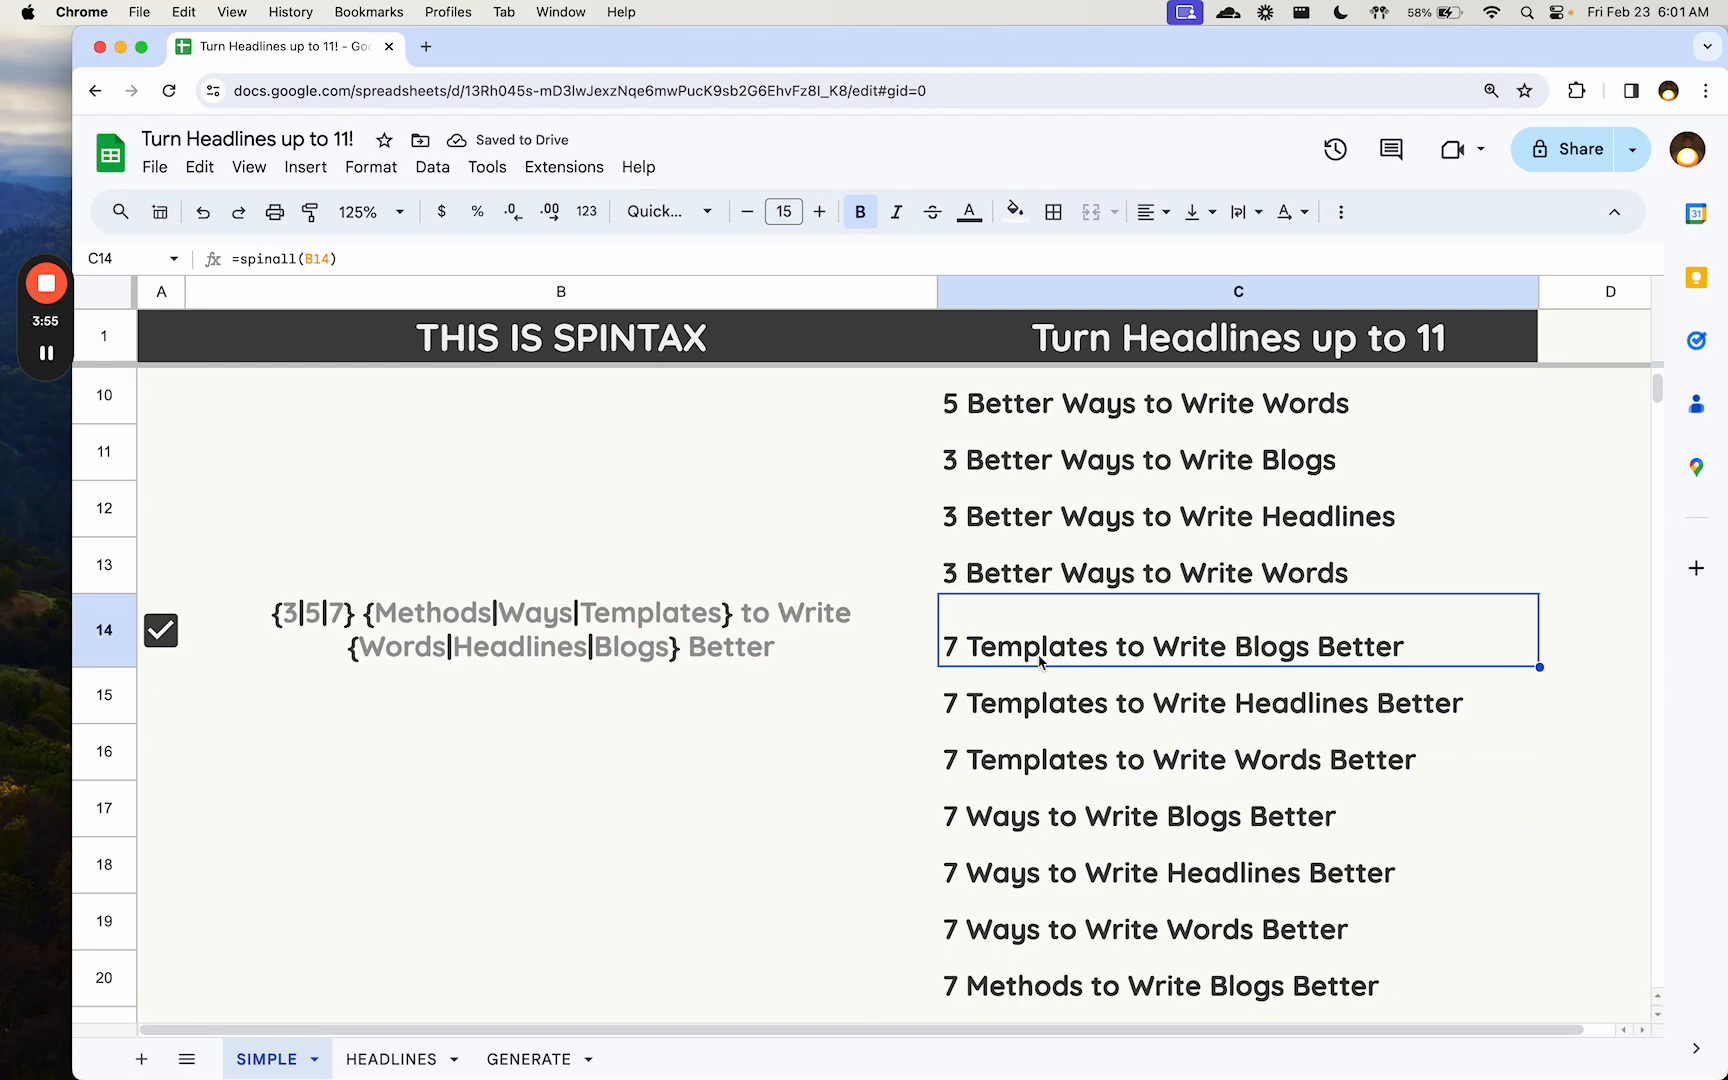
pyautogui.scroll(-18, 1038, 660)
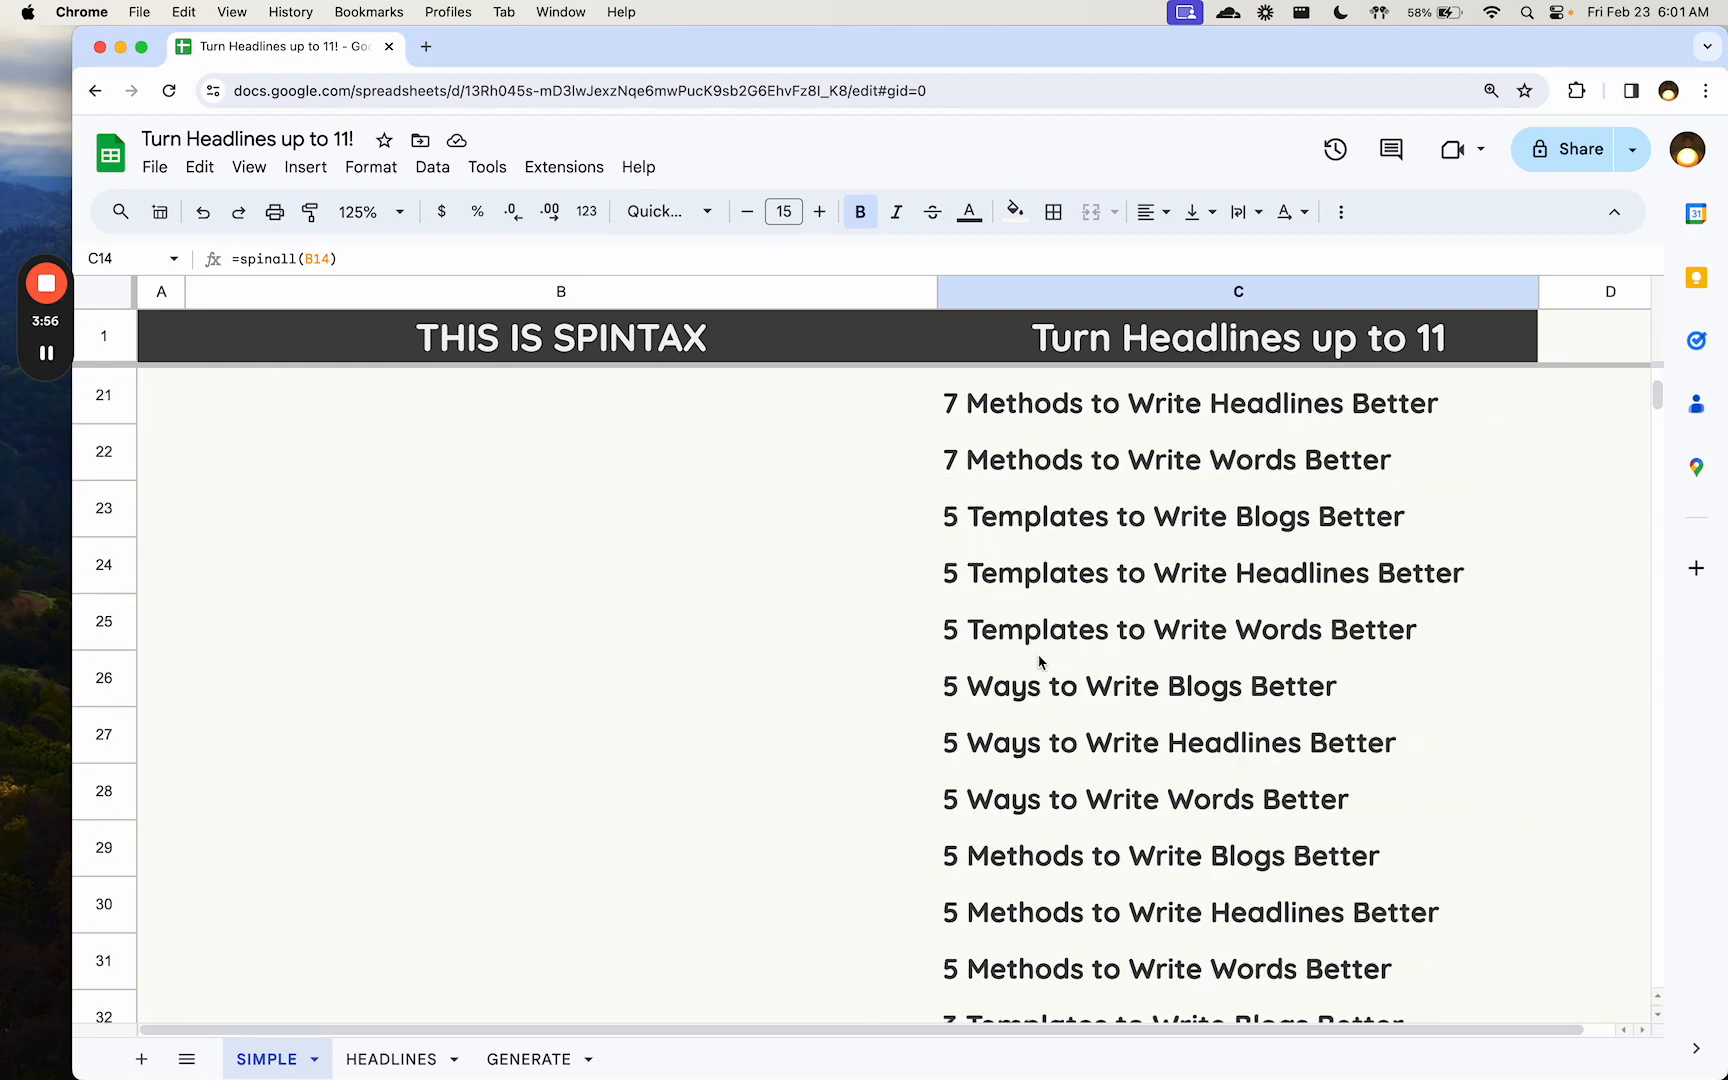
pyautogui.keyDown('shift'); pyautogui.click(1041, 697); pyautogui.keyUp('shift')
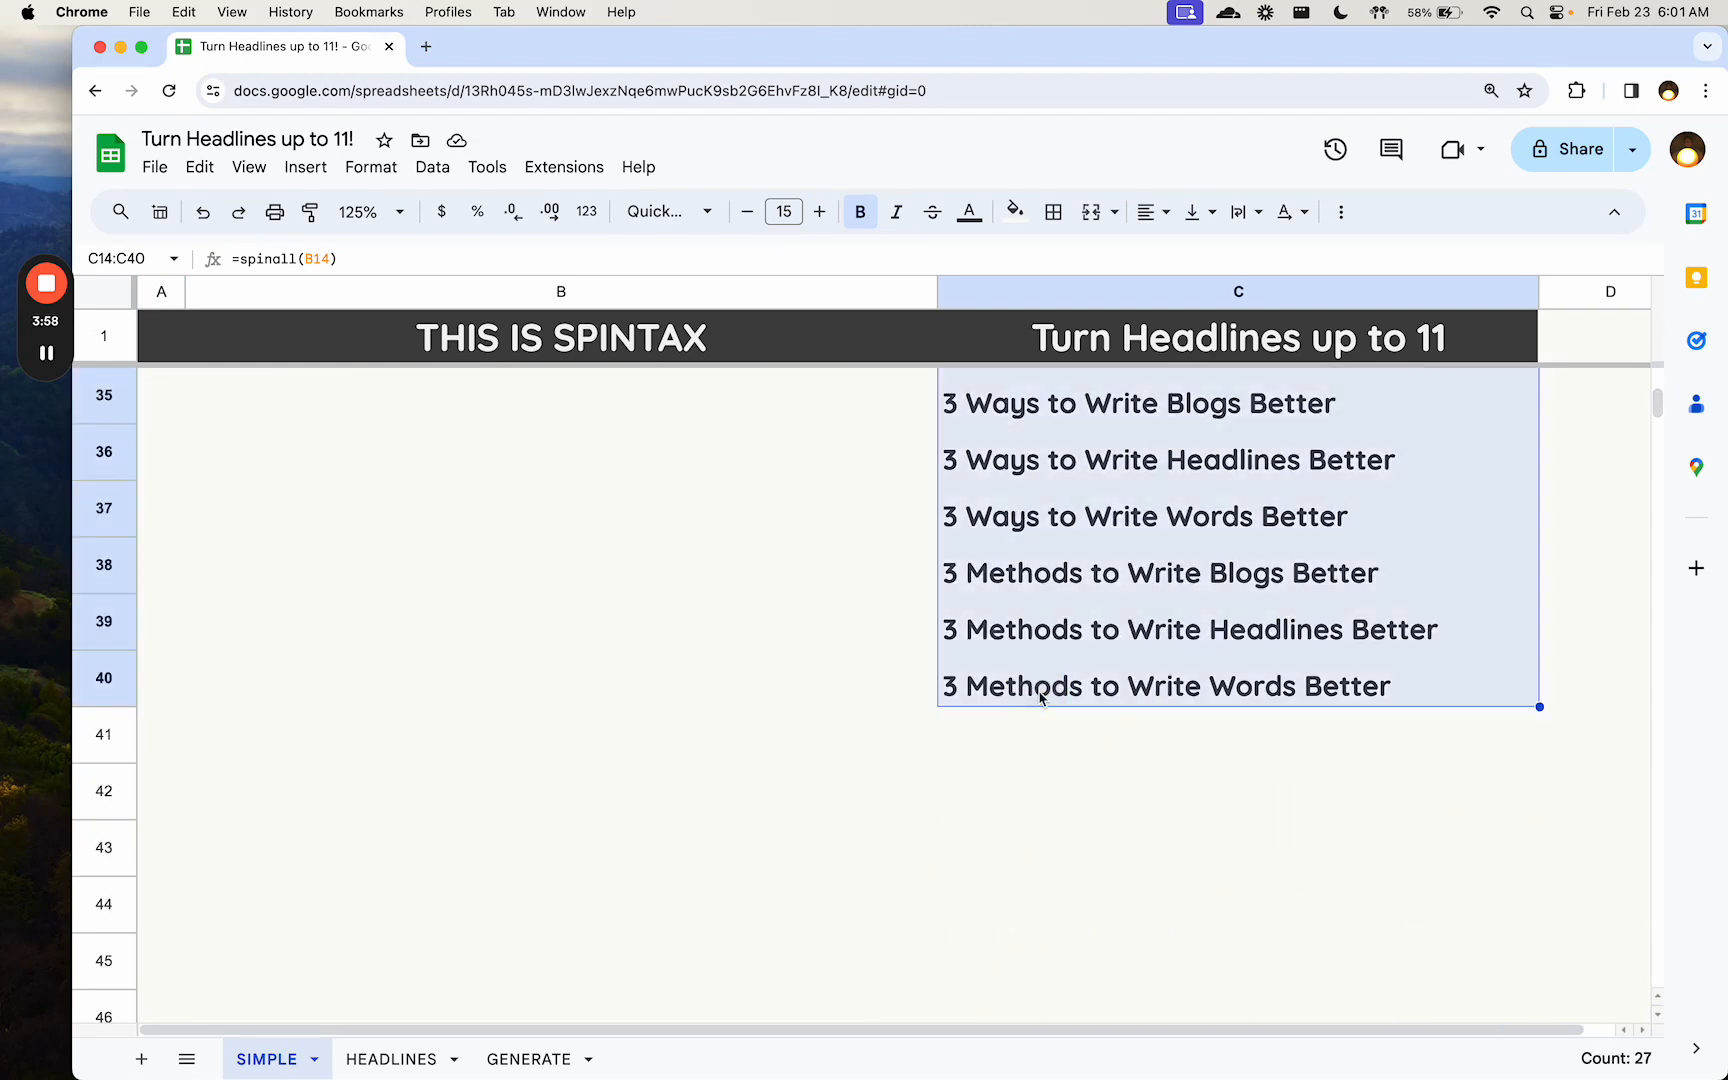
pyautogui.scroll(20, 991, 645)
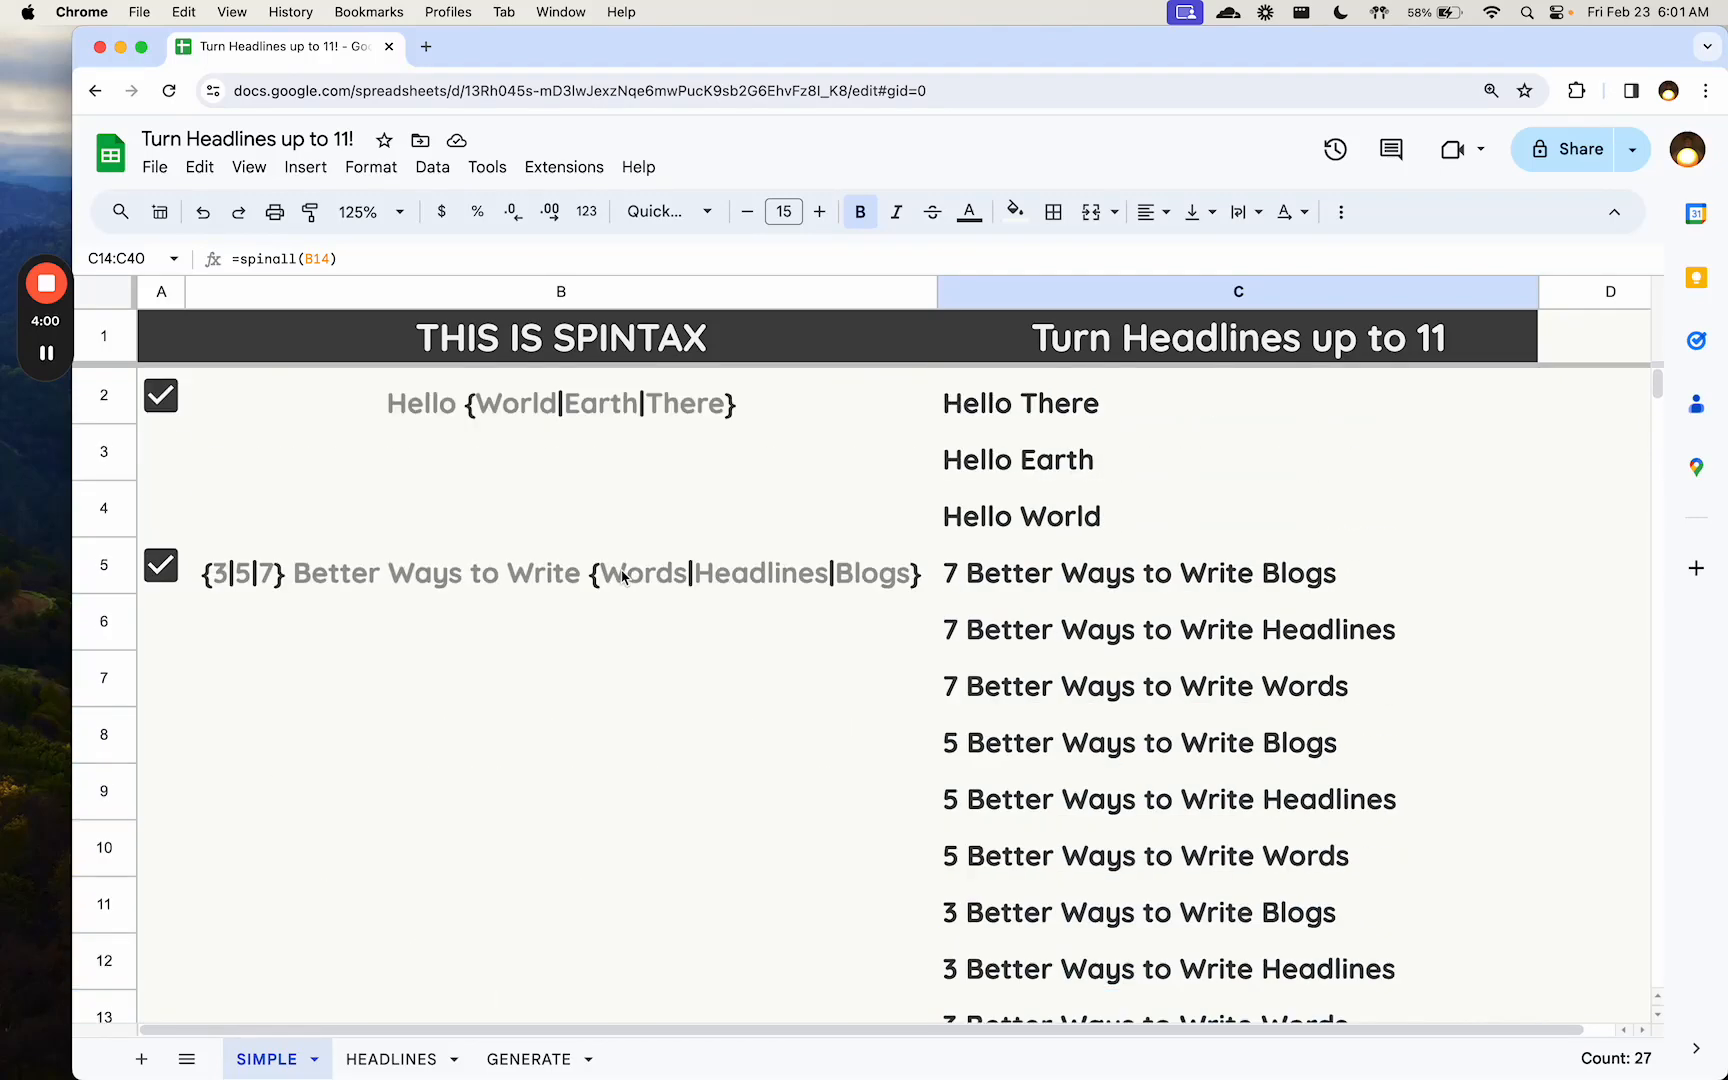
pyautogui.scroll(-5, 475, 729)
pyautogui.click(324, 583)
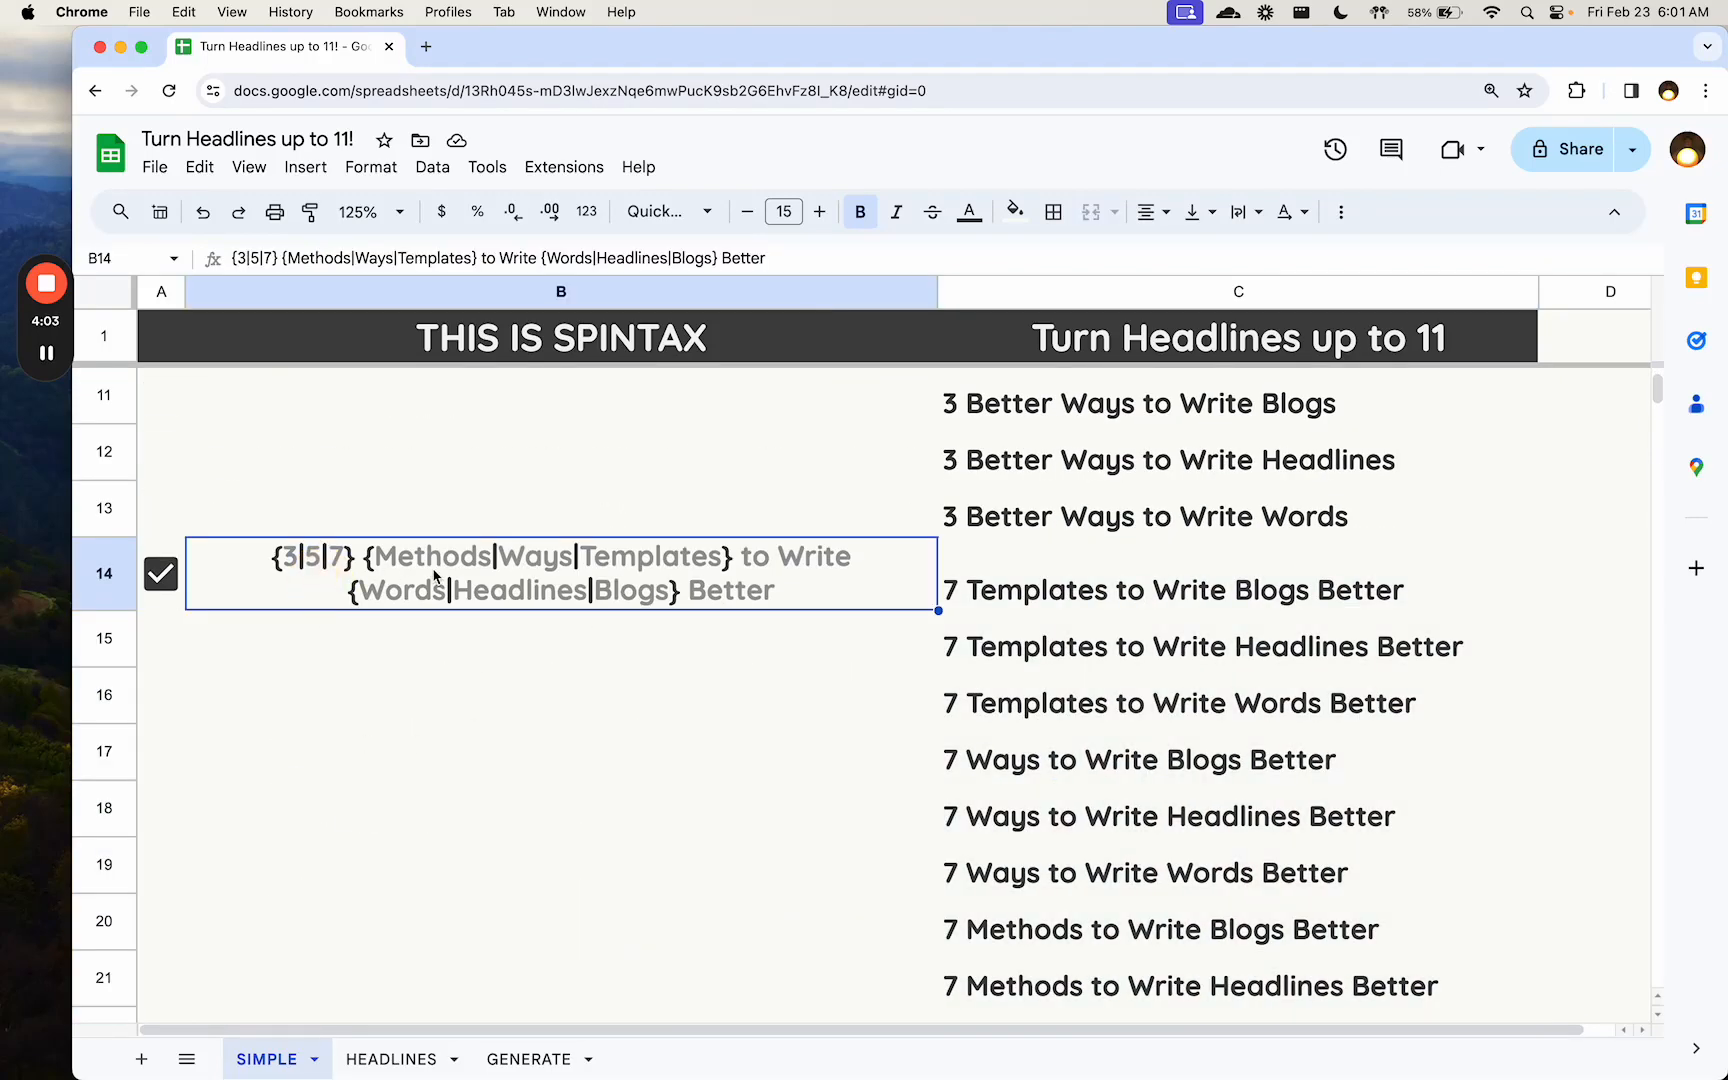
# - Switch to the HEADLINES sheet and select the first role in A2
pyautogui.click(390, 1060)
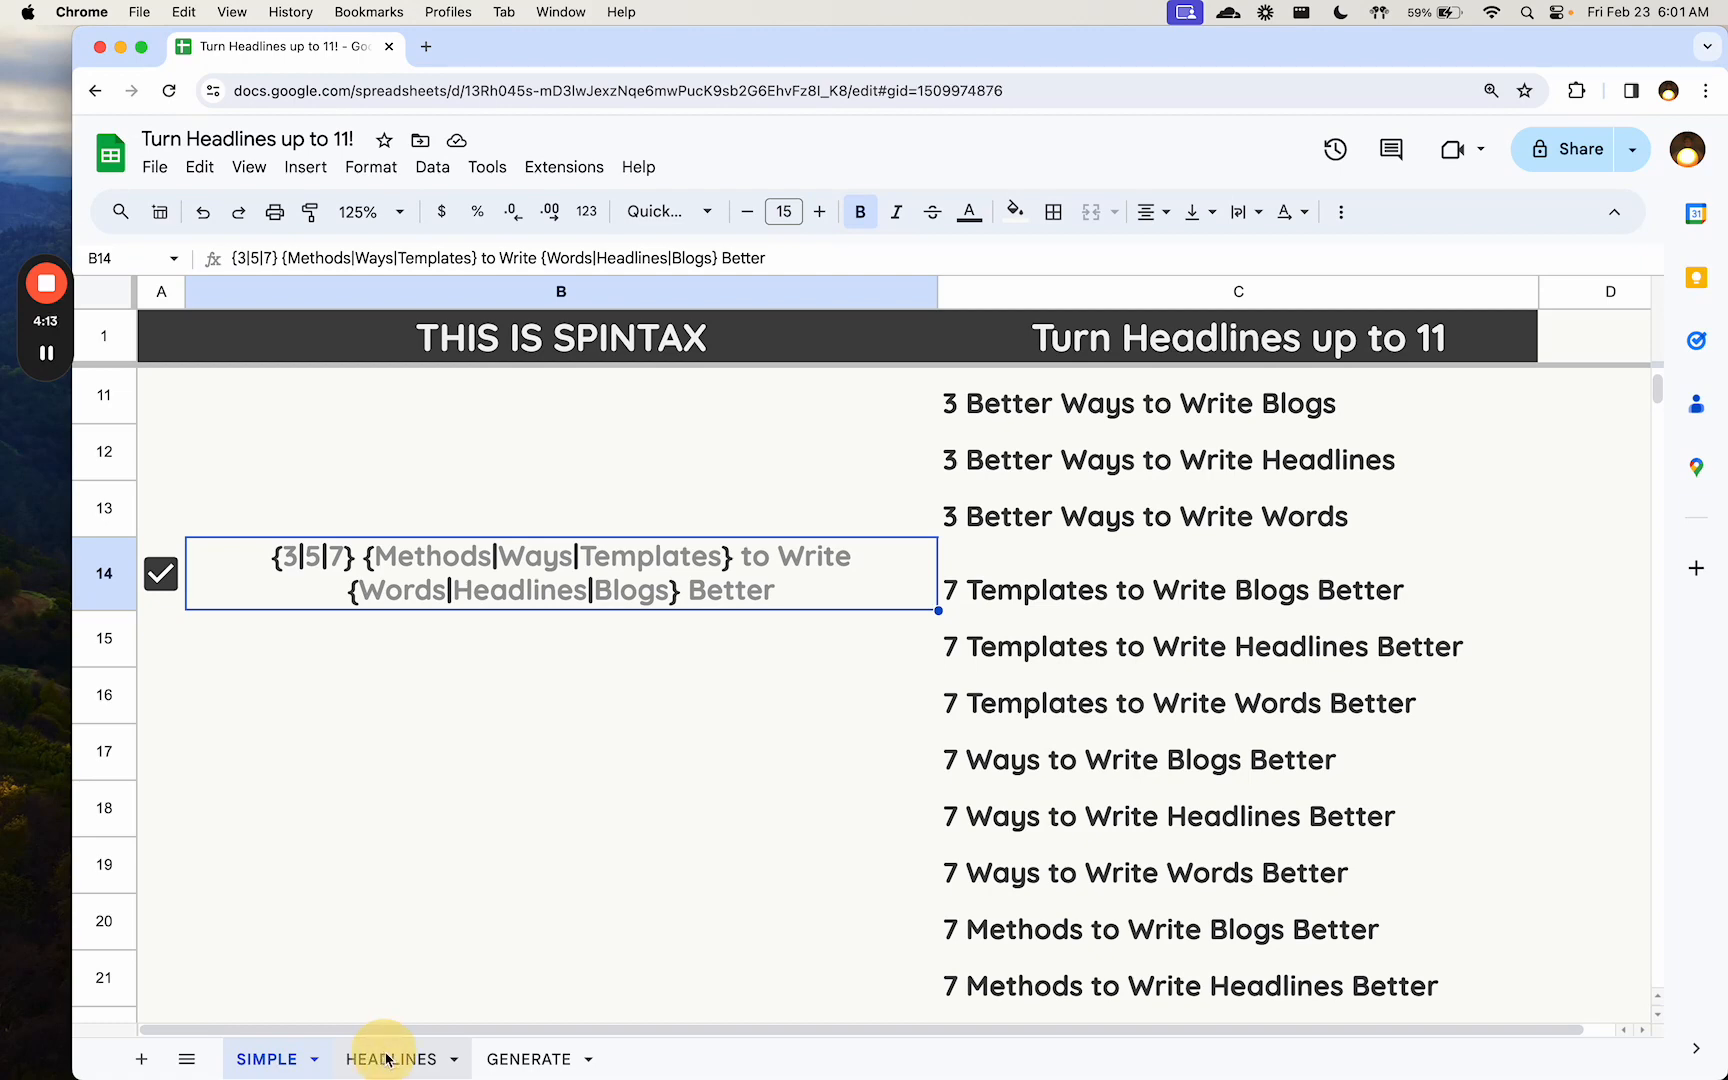
pyautogui.click(272, 412)
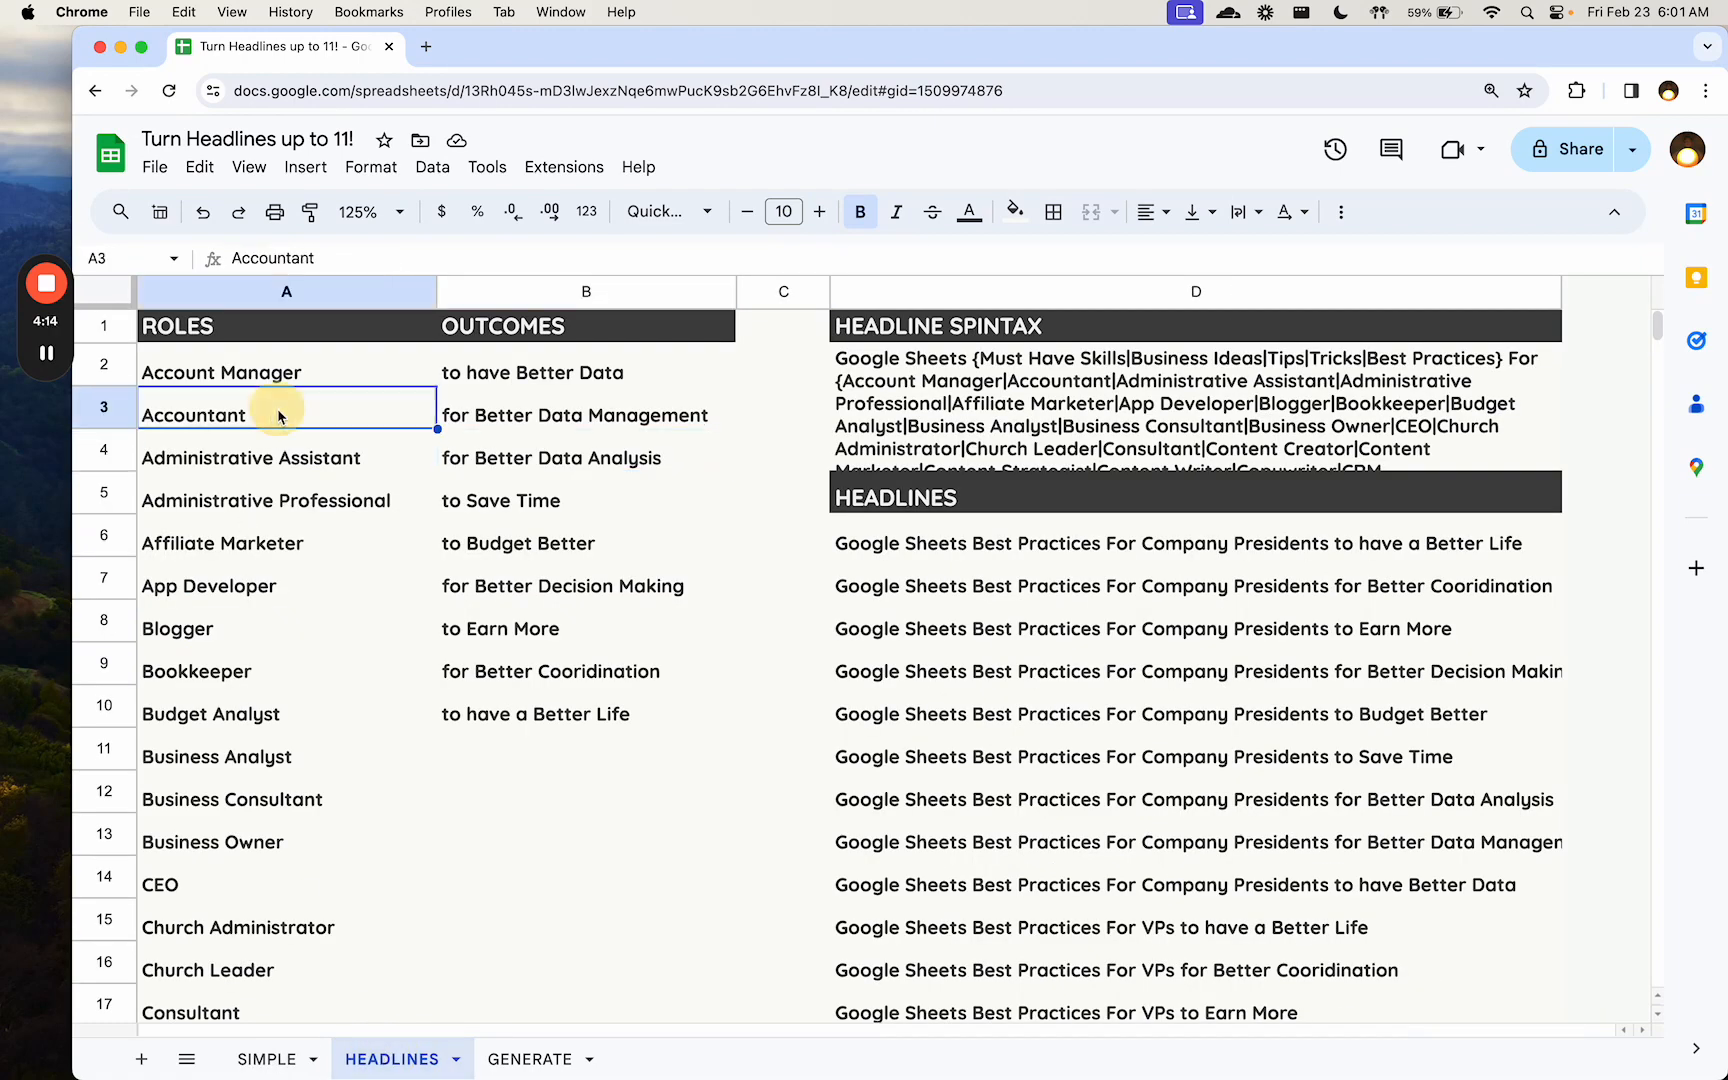
pyautogui.click(352, 380)
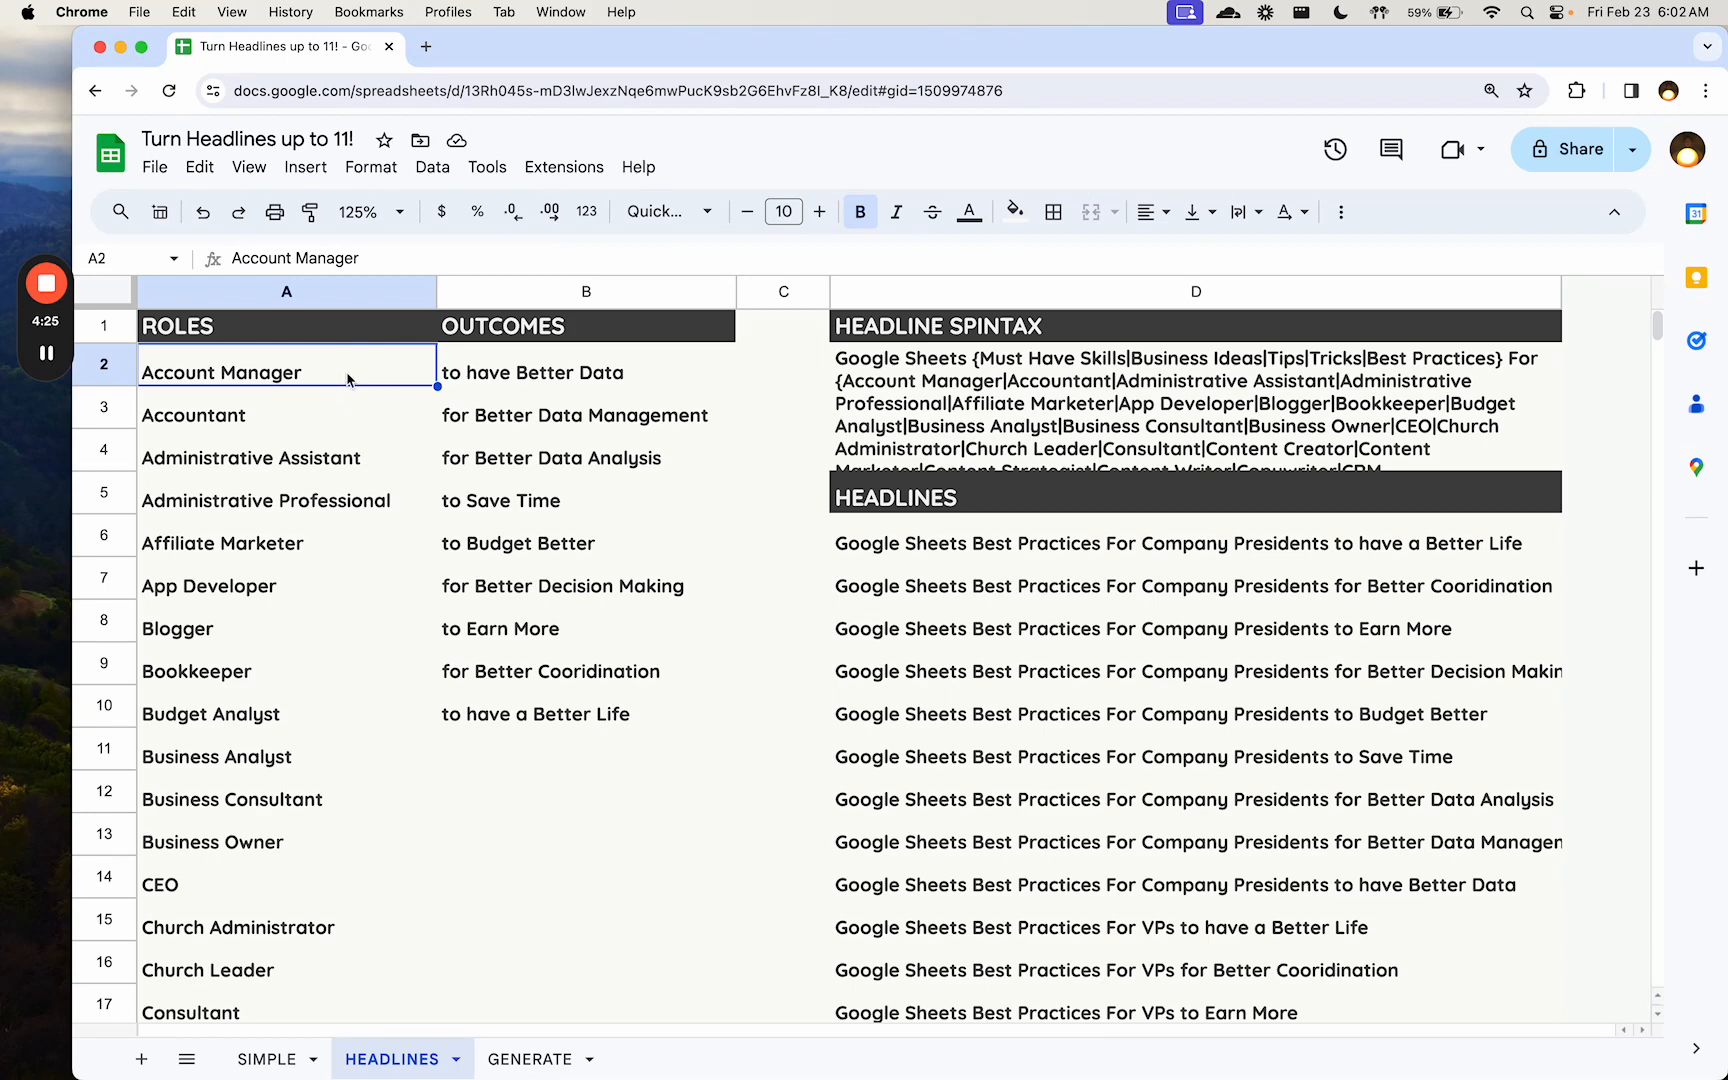
# - Look through the whole list of roles in column A to its last entry, and return to A2
pyautogui.click(325, 416)
pyautogui.click(315, 750)
pyautogui.scroll(-3, 315, 748)
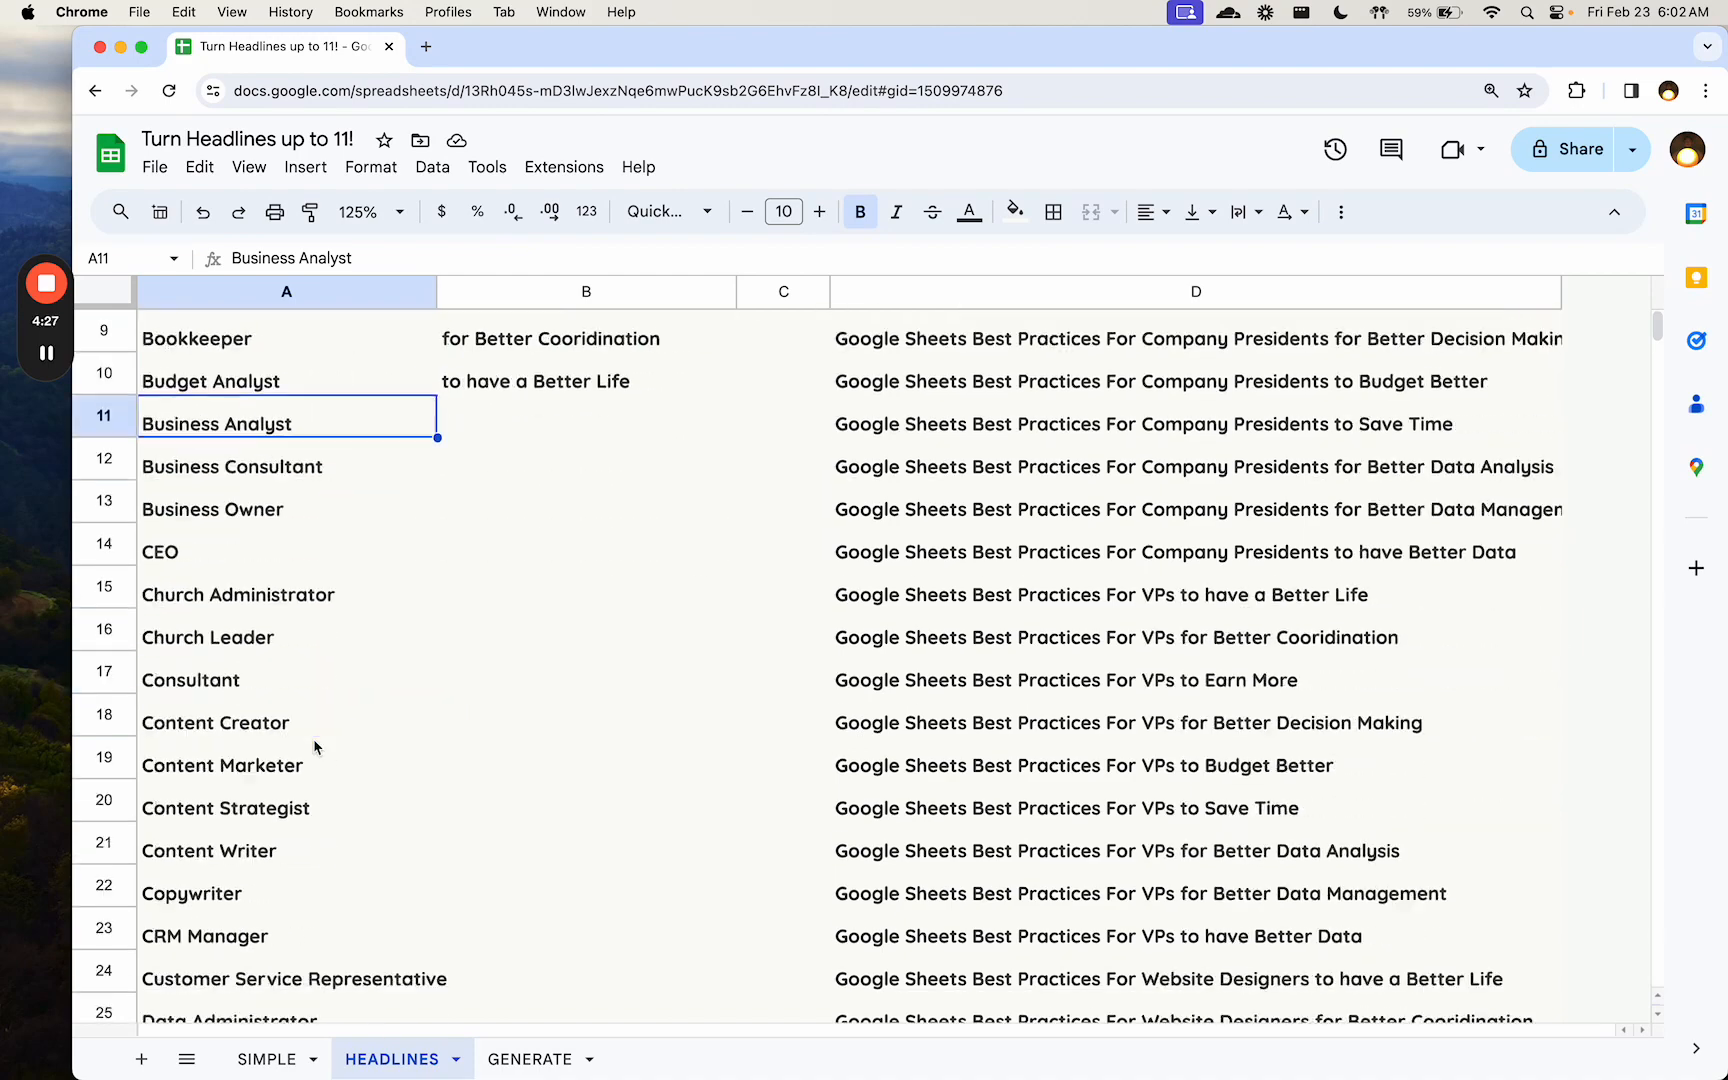
pyautogui.scroll(-6, 315, 748)
pyautogui.click(290, 676)
pyautogui.scroll(-1, 296, 700)
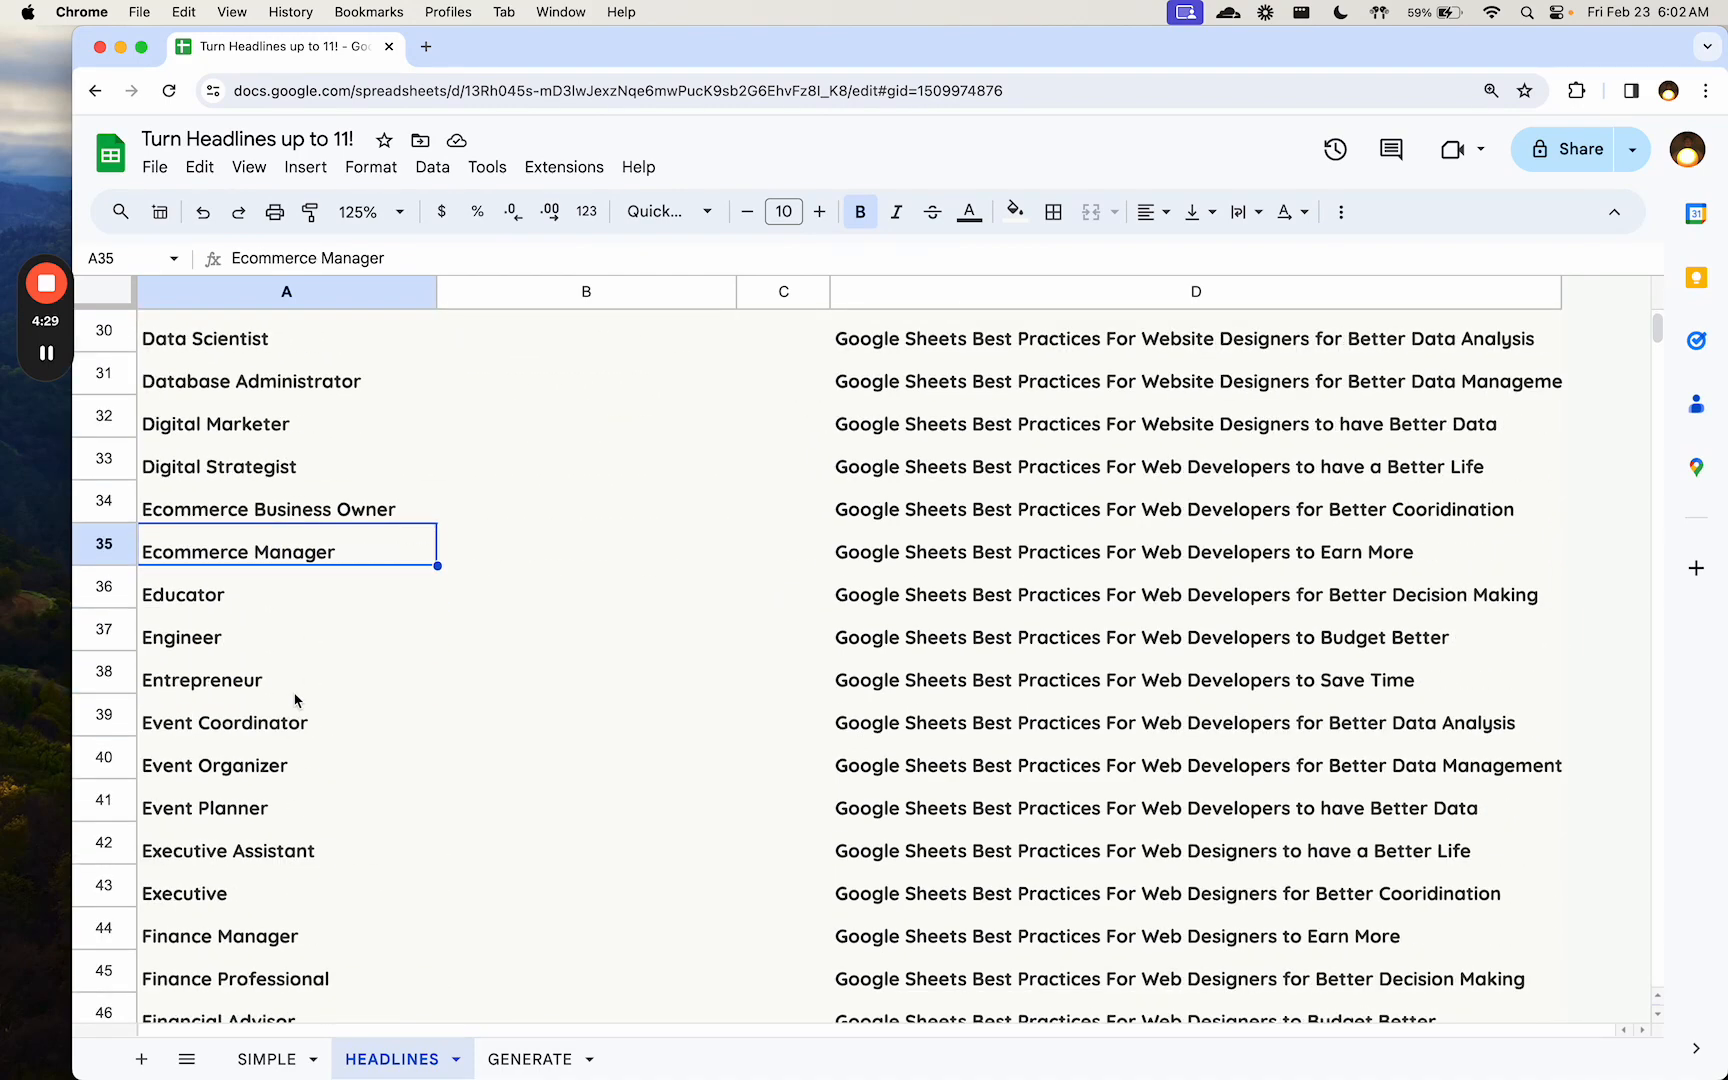
pyautogui.scroll(-3, 295, 700)
pyautogui.click(291, 693)
pyautogui.scroll(-7, 293, 698)
pyautogui.click(293, 567)
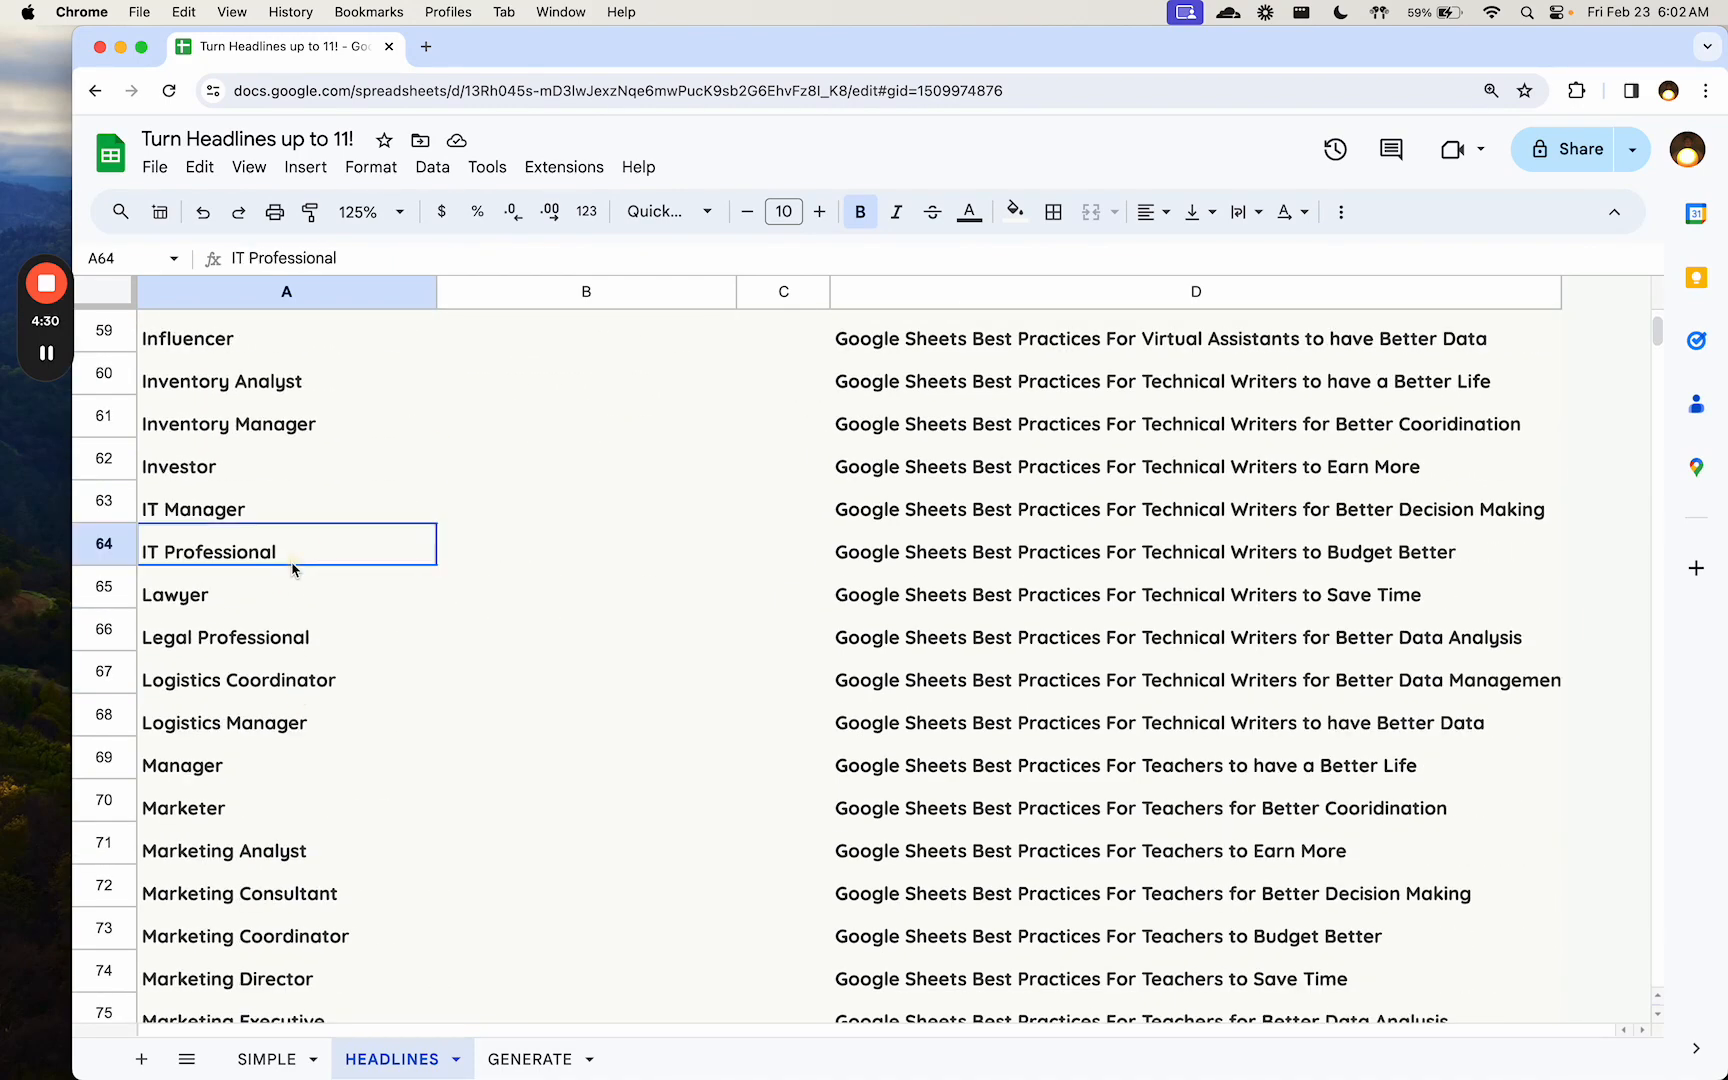
pyautogui.scroll(-12, 293, 567)
pyautogui.click(293, 567)
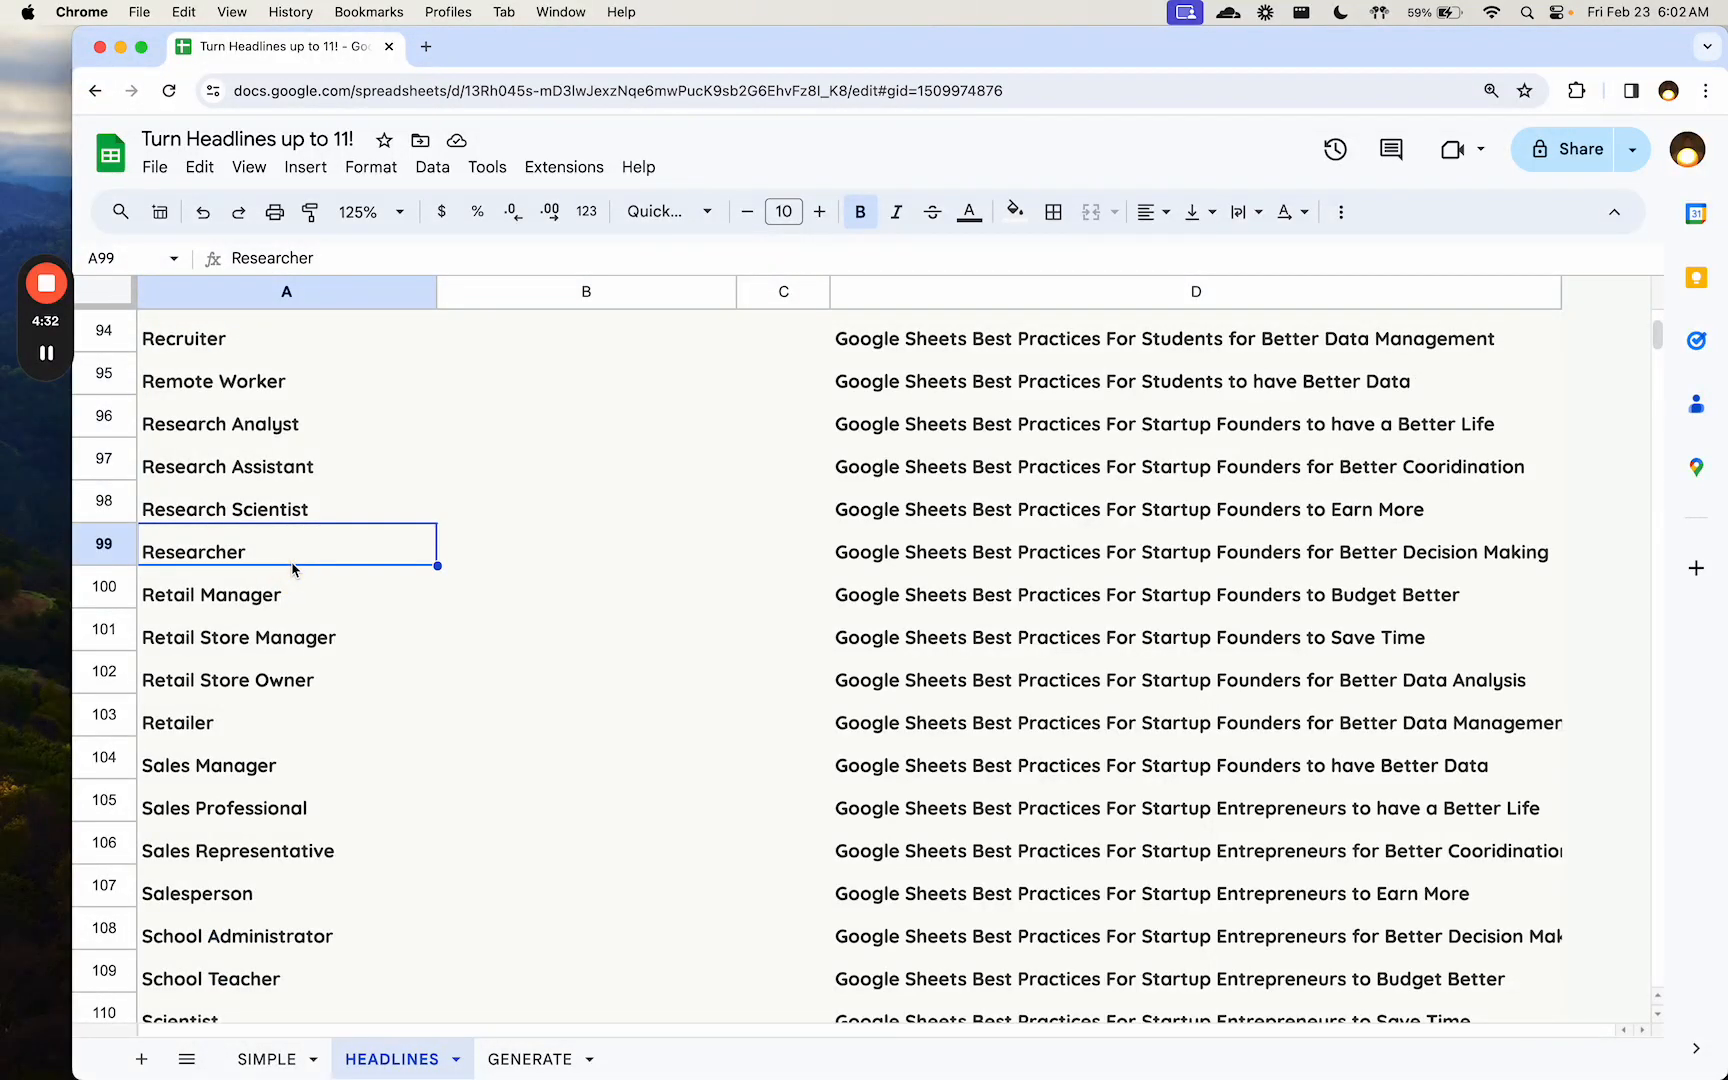
pyautogui.press('super+Down')
pyautogui.press('super+Up')
pyautogui.press('Down')
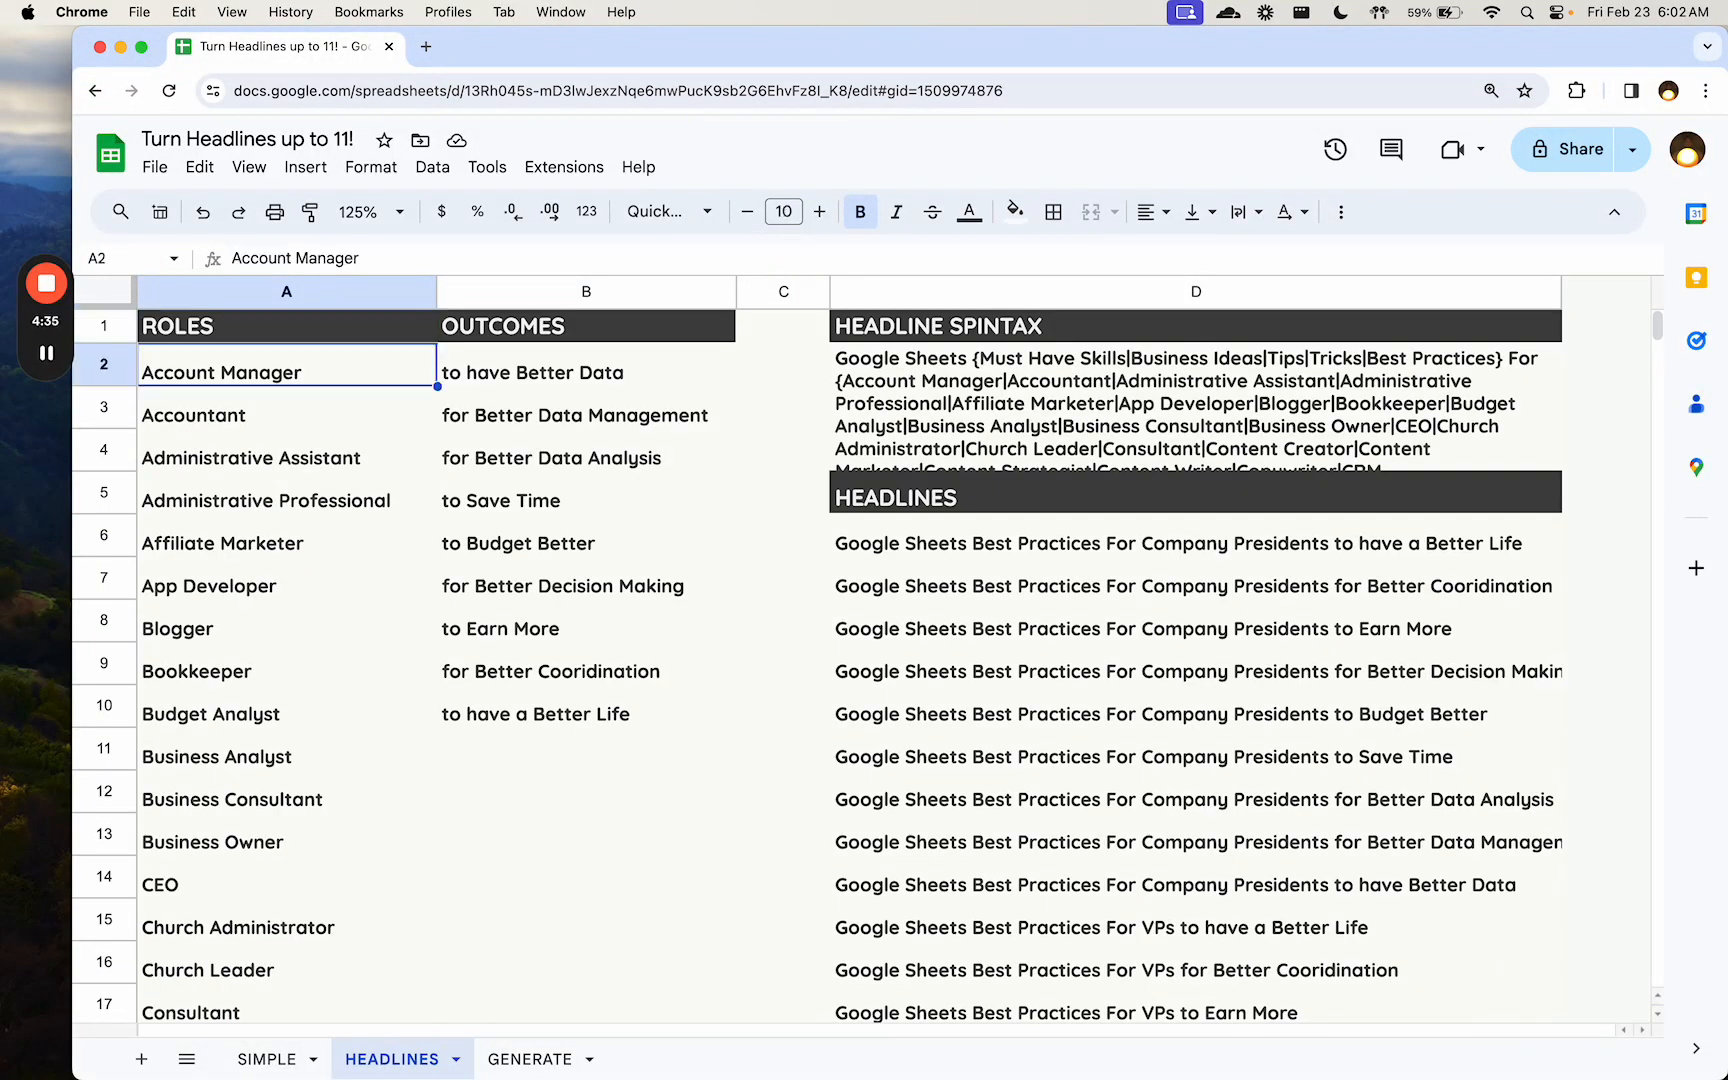
# - Examine the outcome phrases in column B alongside the roles in column A
pyautogui.press('Right')
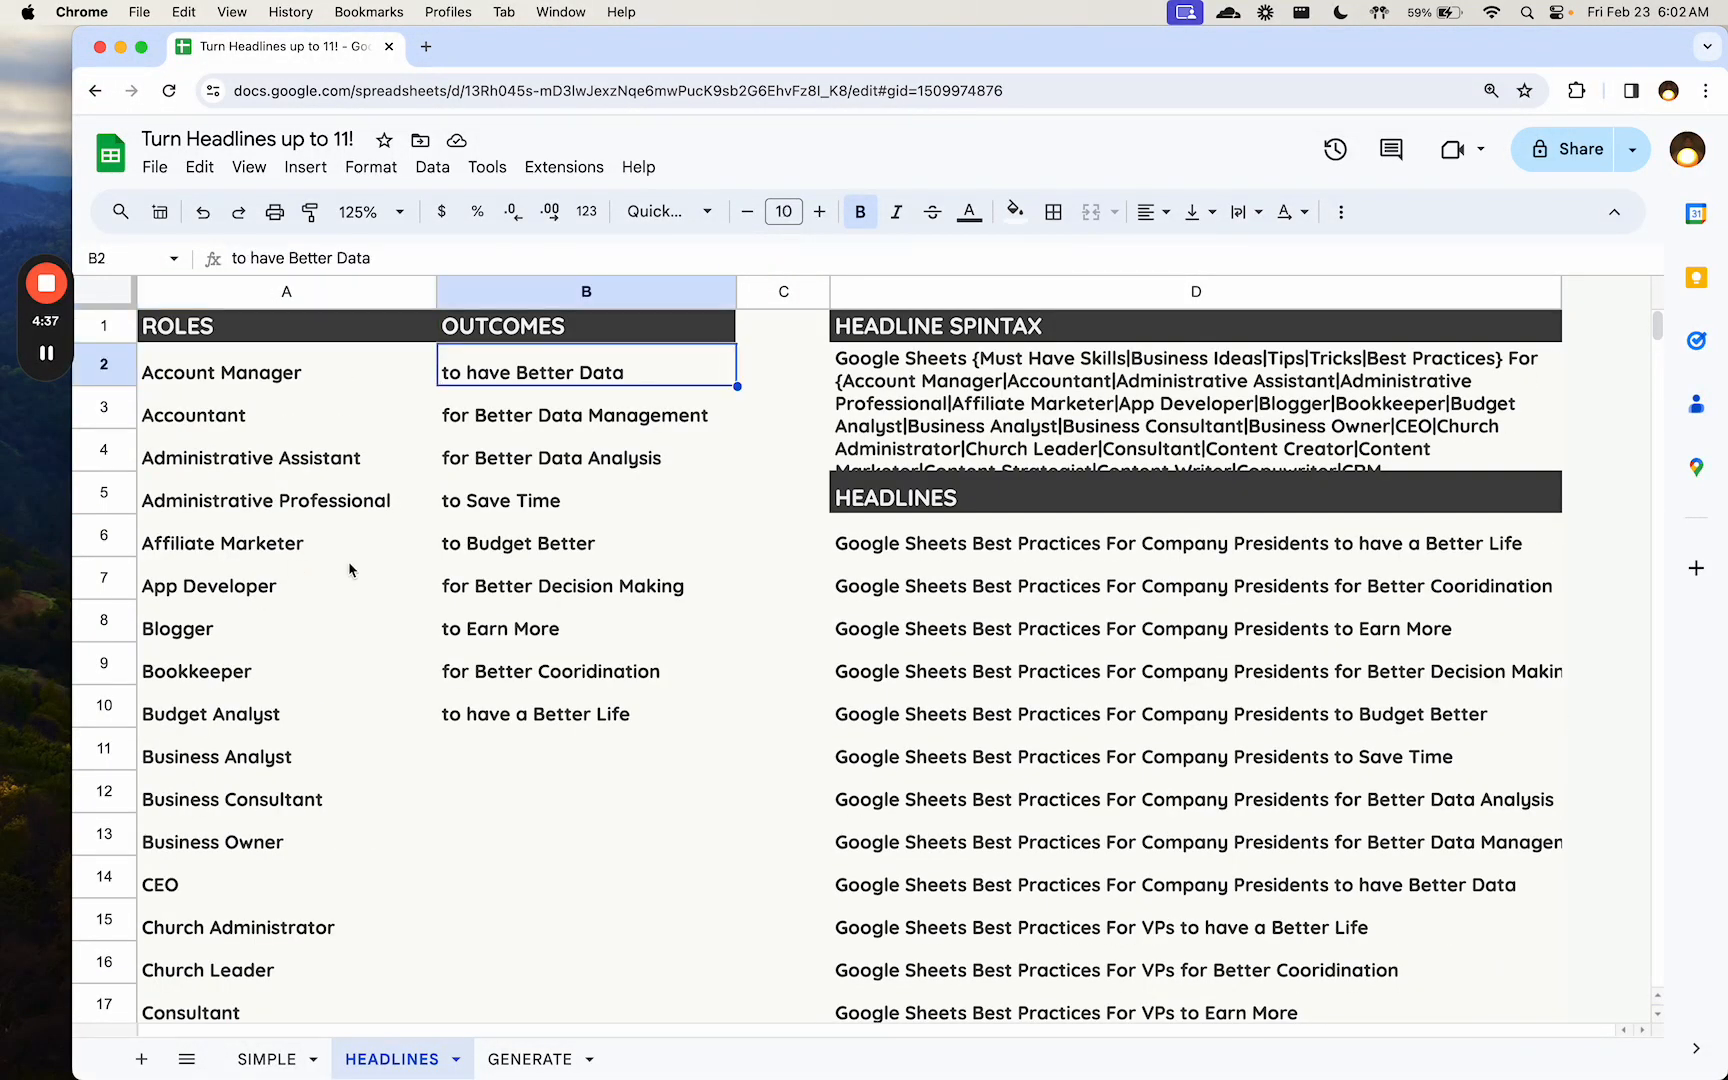
pyautogui.click(310, 402)
pyautogui.click(553, 392)
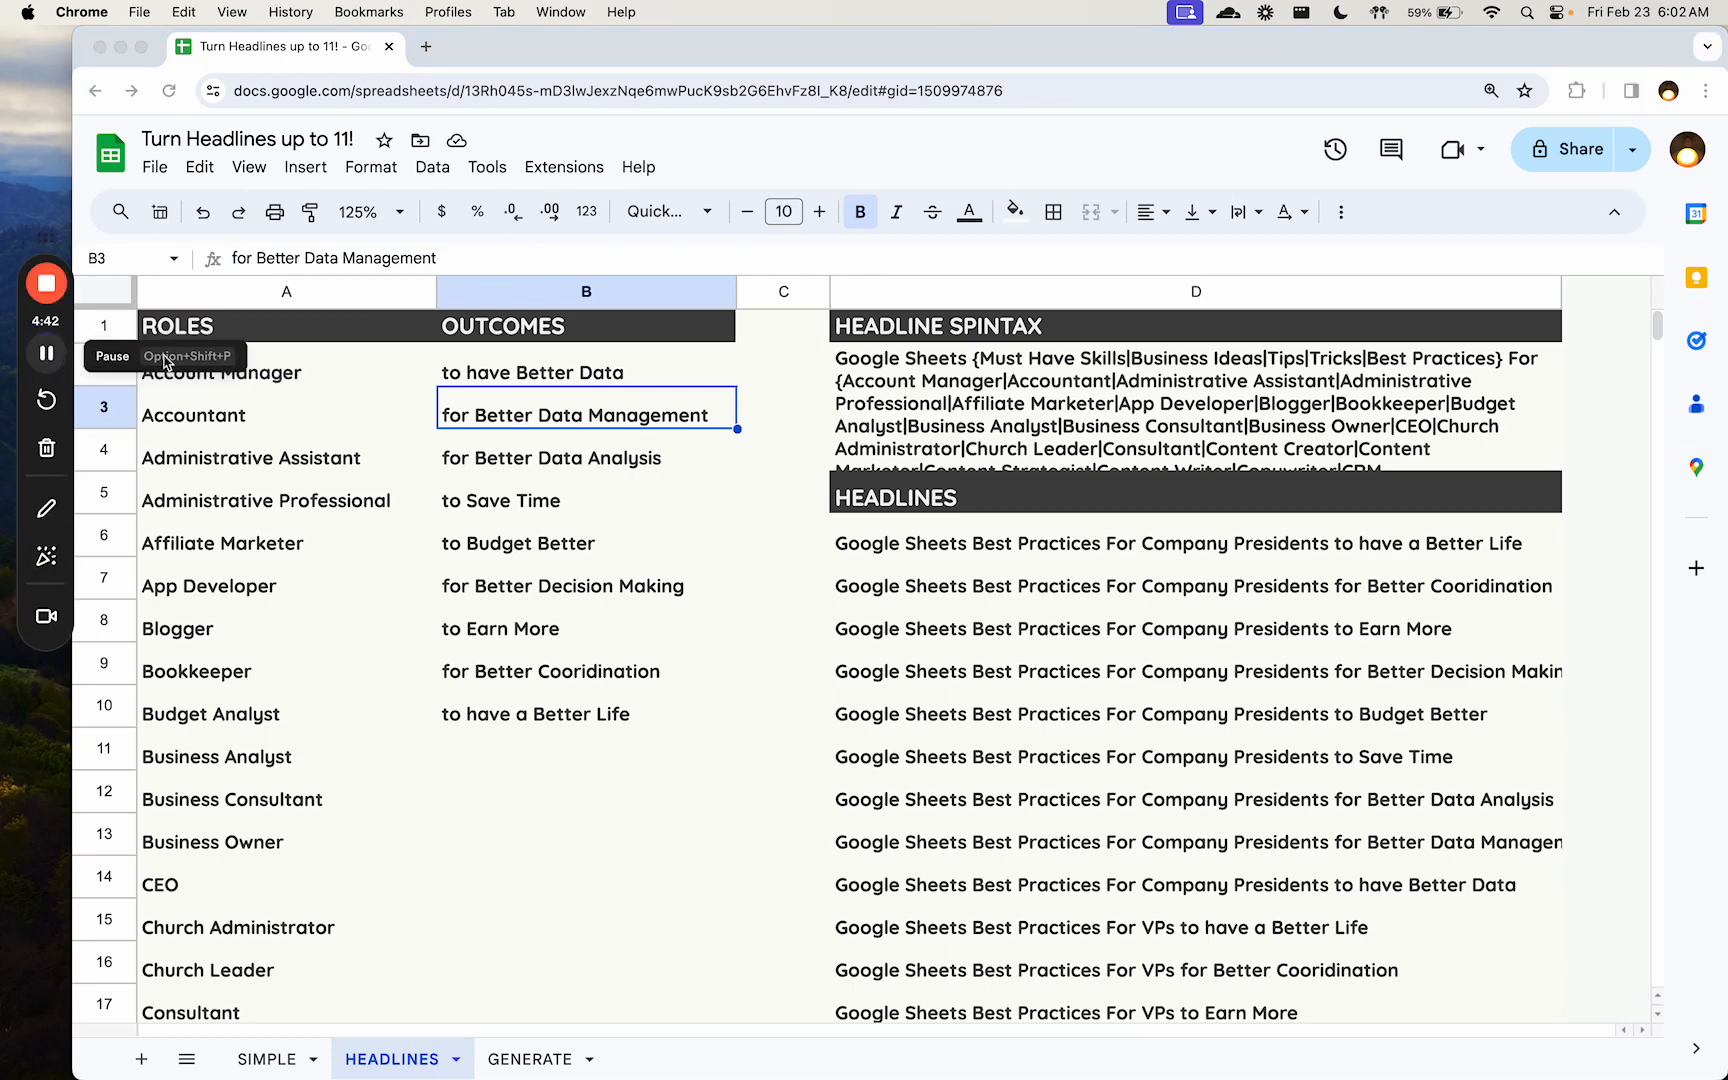
# - Examine how the CONCATENATE formula in D2 joins the roles in A2:A127 and outcomes in B2:B10 into spintax, leaving it unedited
pyautogui.click(925, 440)
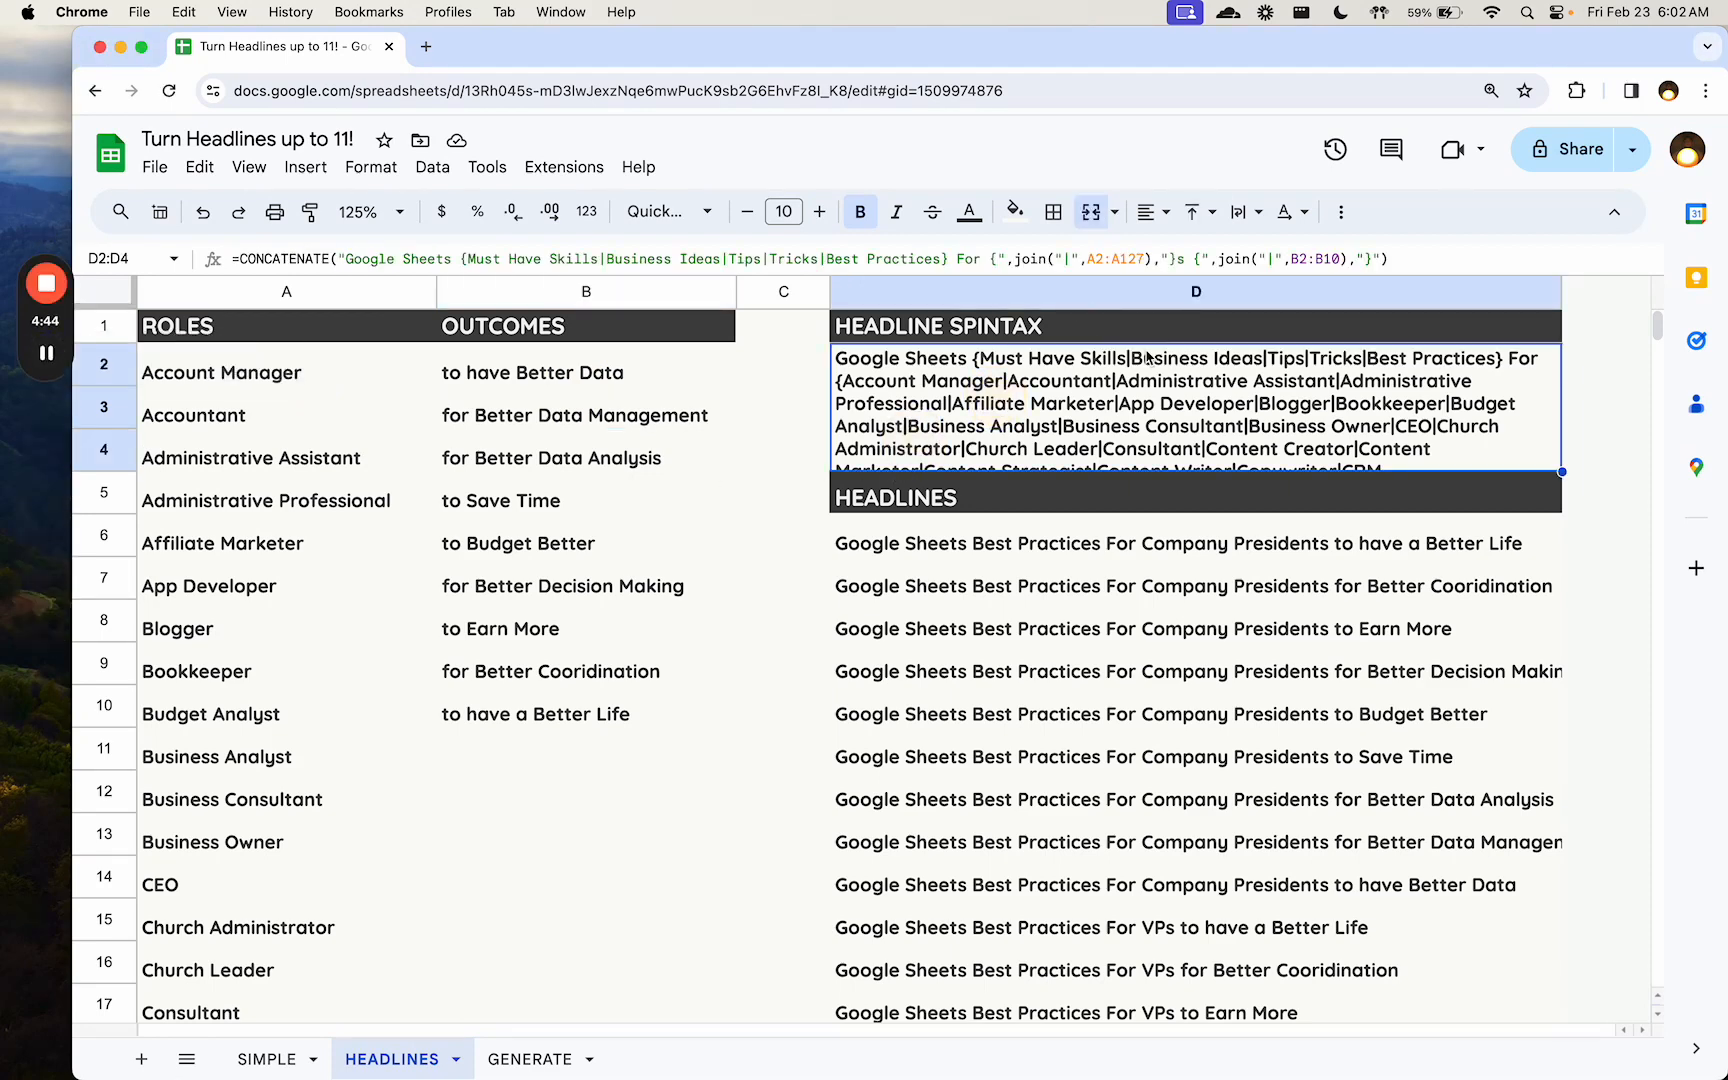
pyautogui.doubleClick(1077, 410)
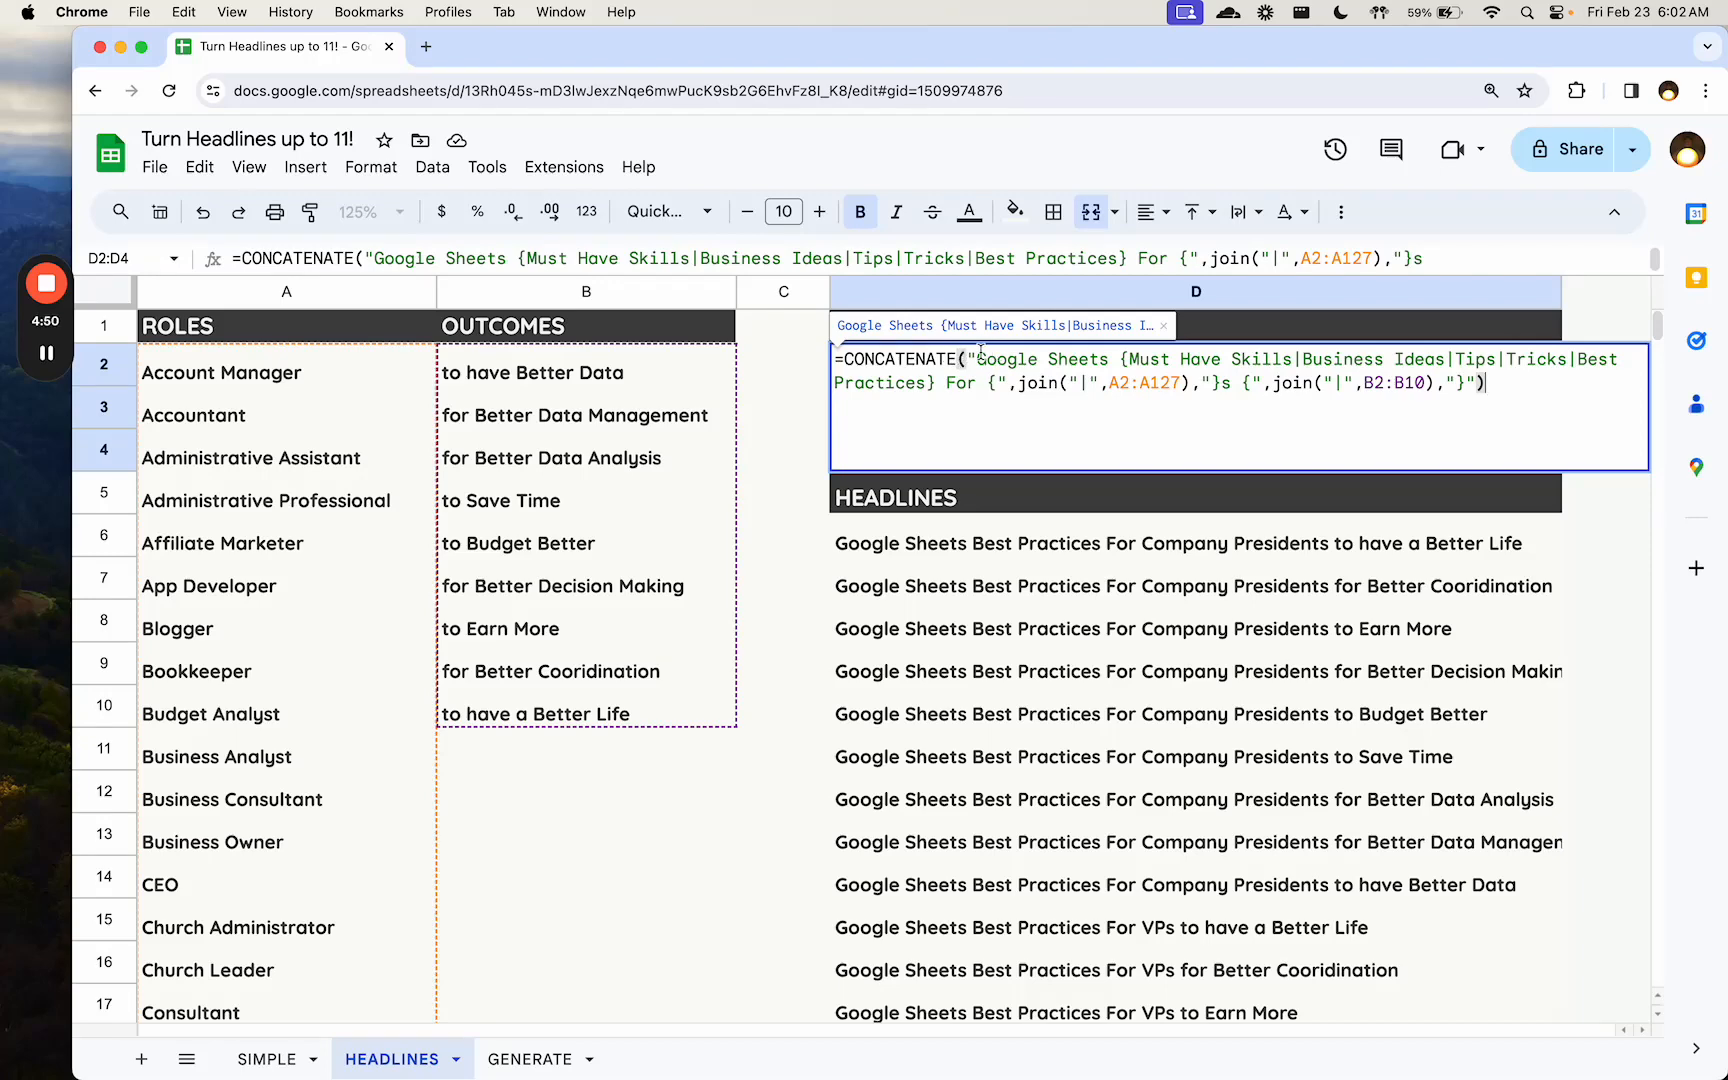
pyautogui.moveTo(976, 358); pyautogui.dragTo(1109, 358)
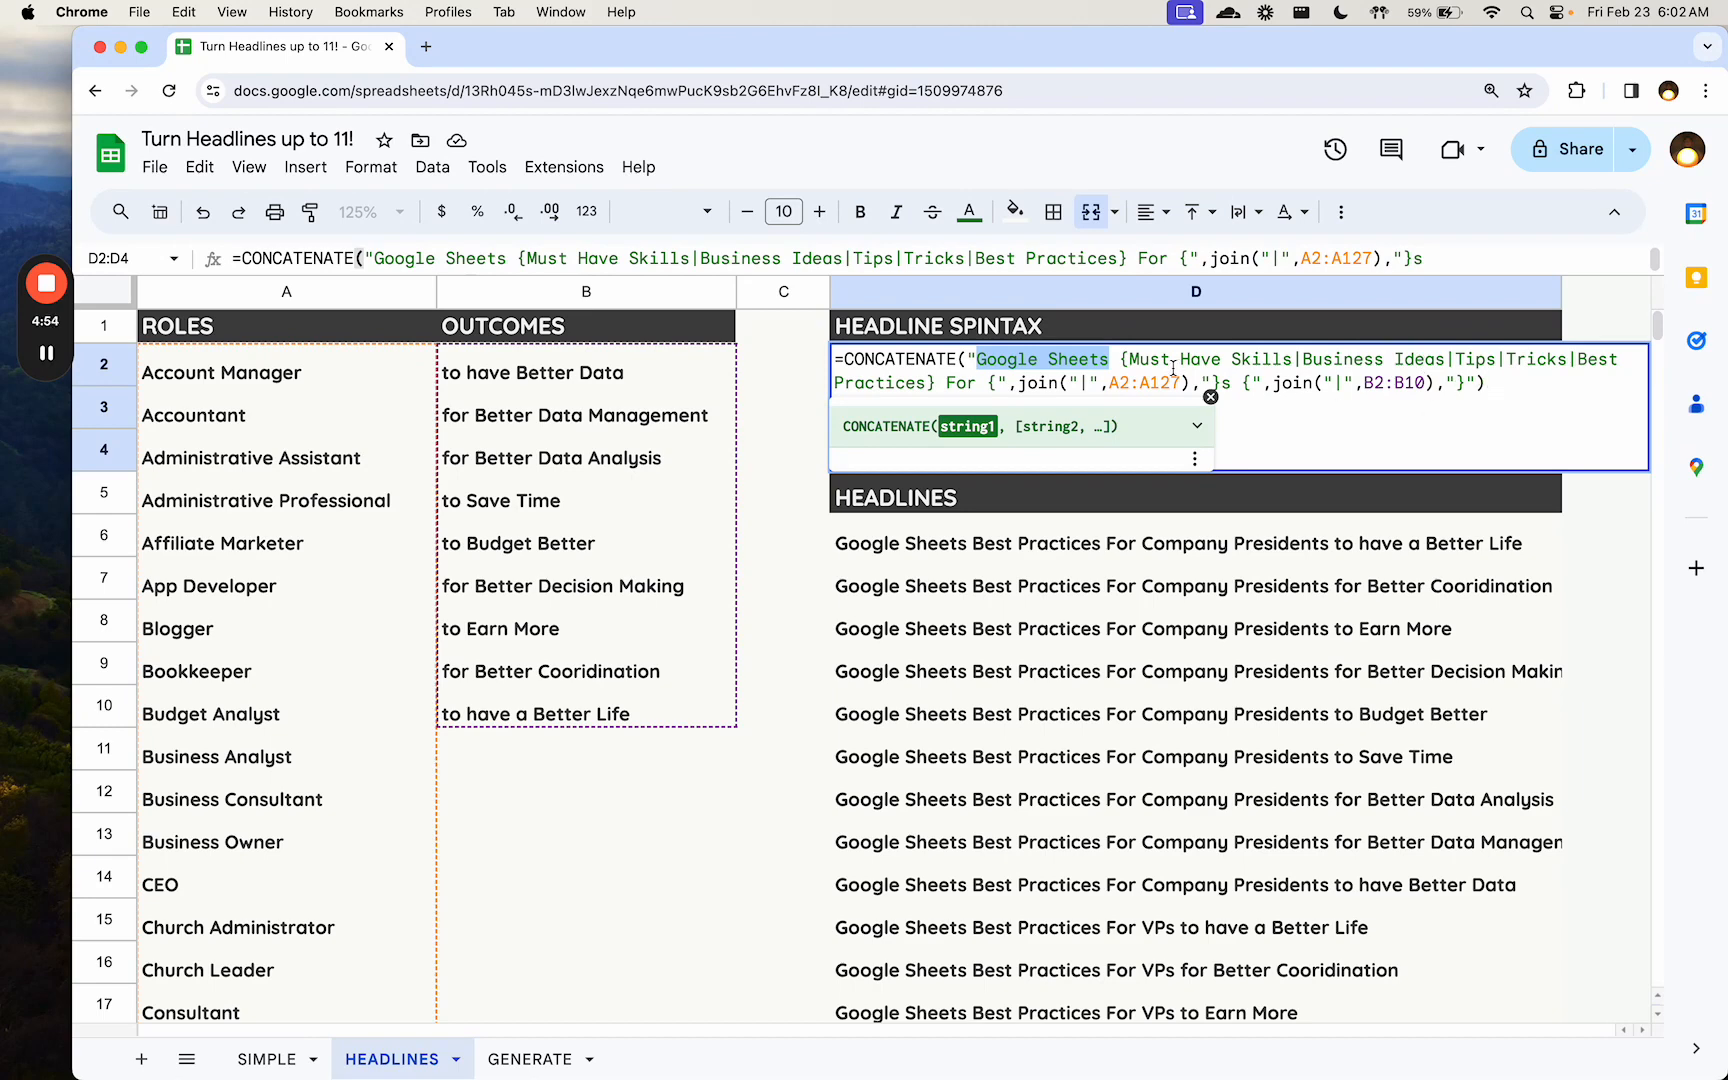
pyautogui.click(1085, 382)
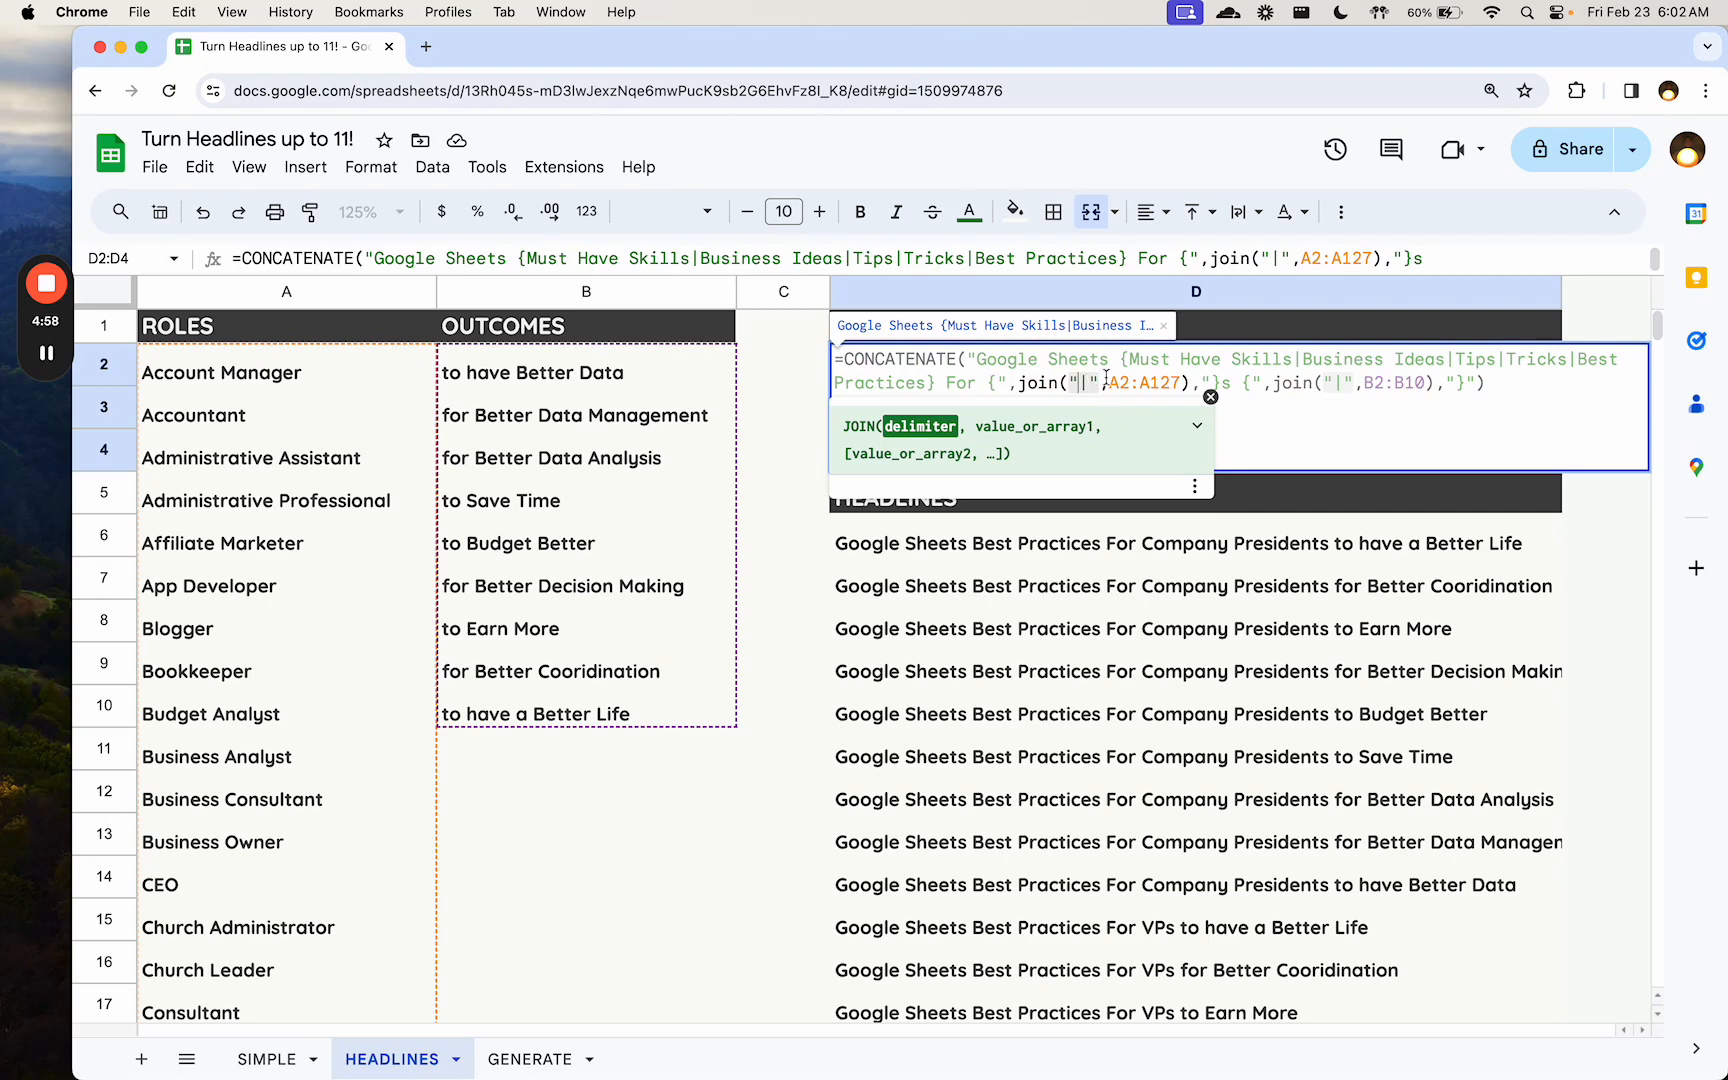
pyautogui.moveTo(1108, 384); pyautogui.dragTo(1180, 383)
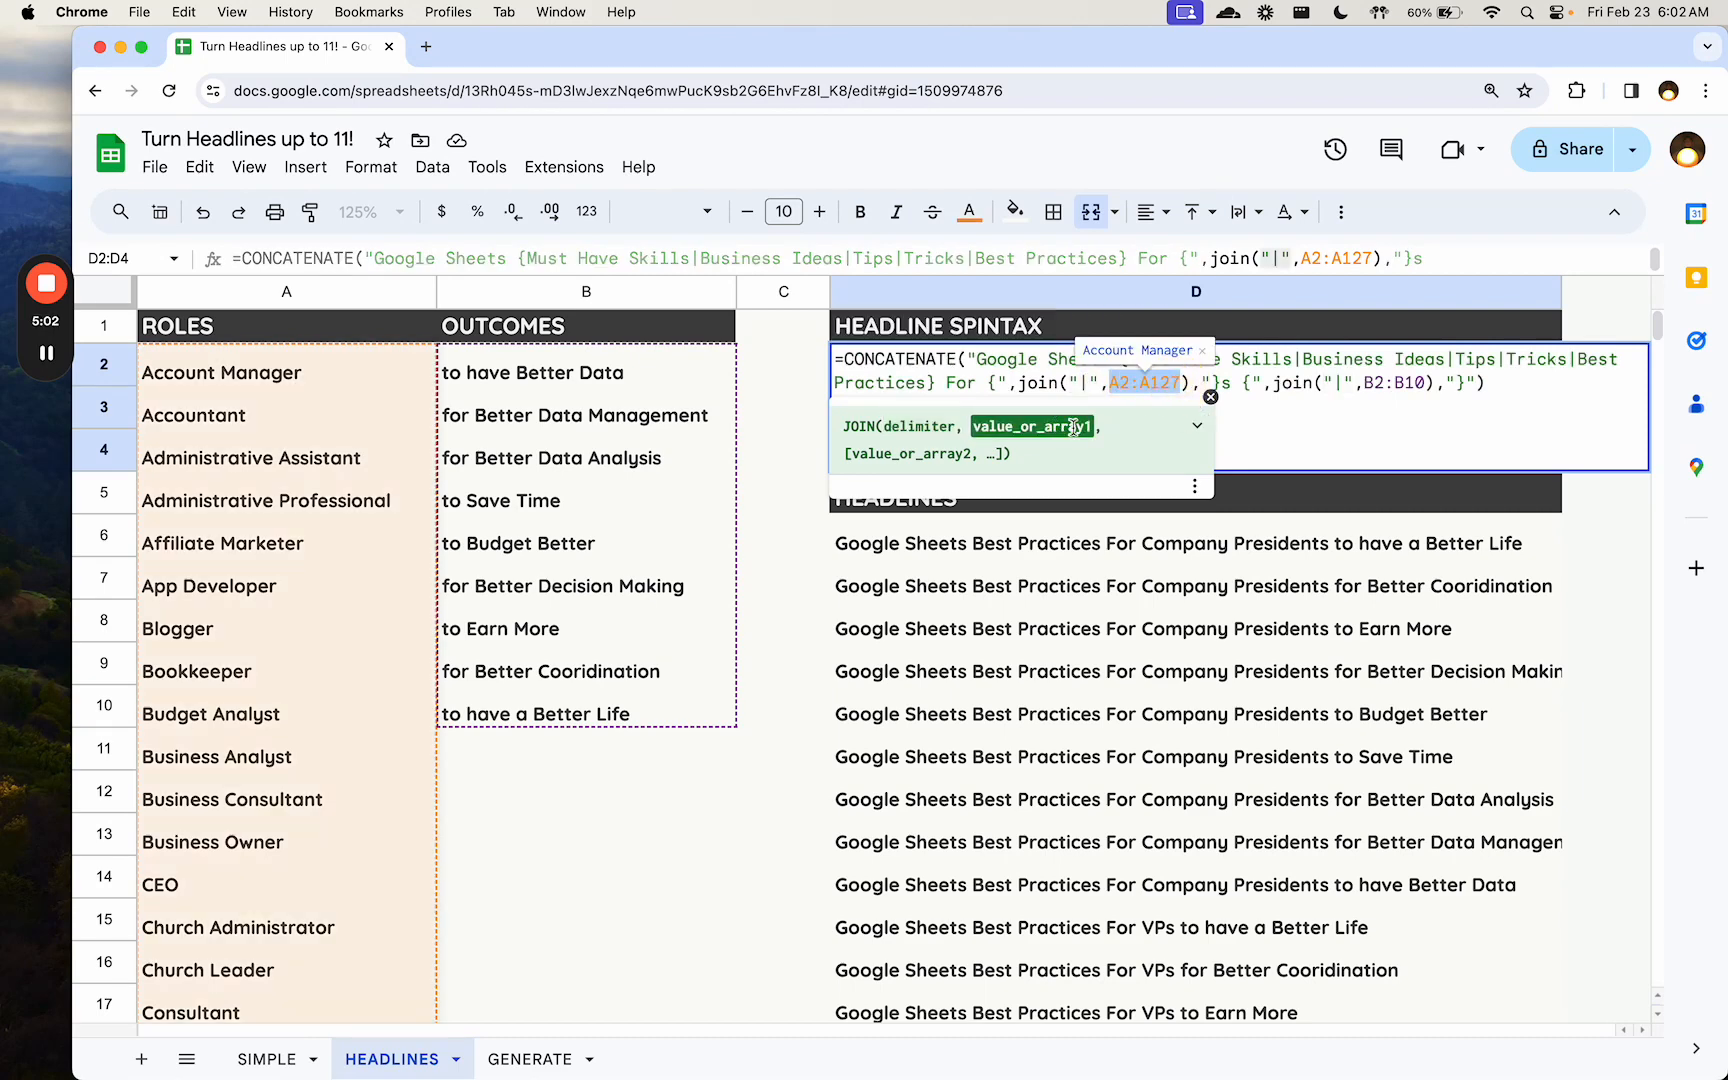
pyautogui.click(1255, 384)
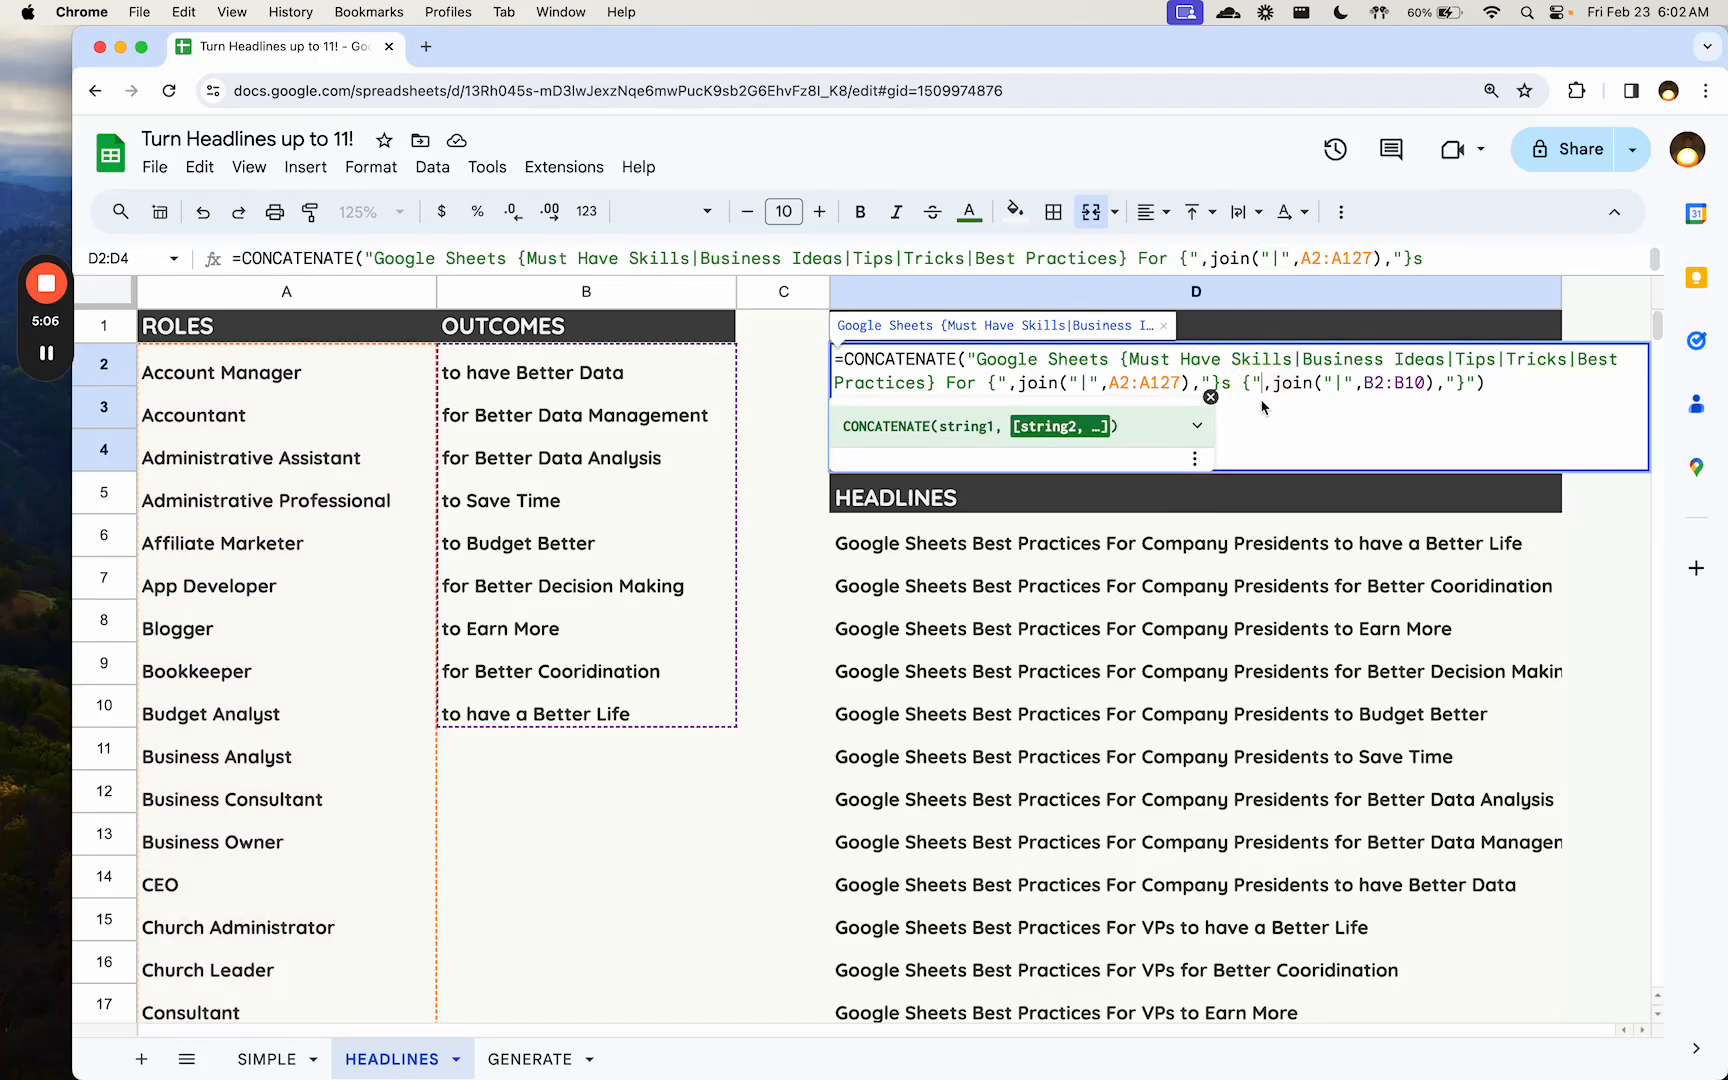
pyautogui.moveTo(1366, 383); pyautogui.dragTo(1436, 384)
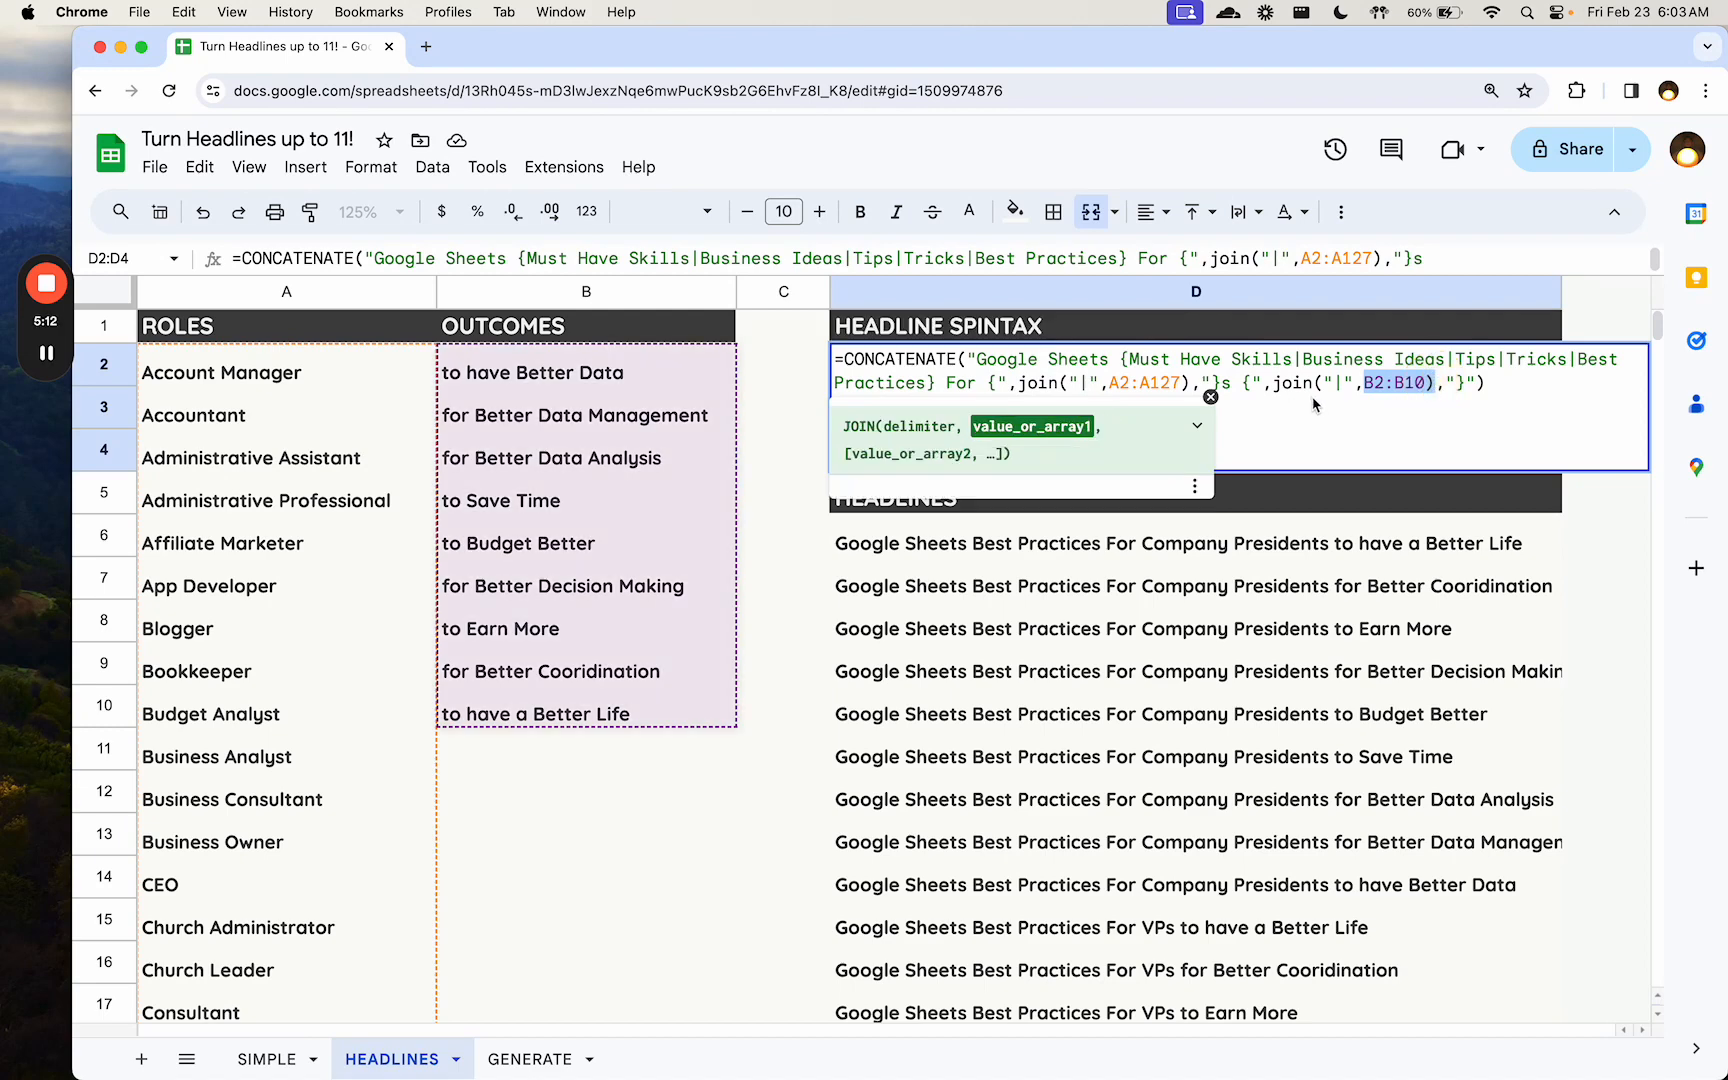
pyautogui.click(1441, 381)
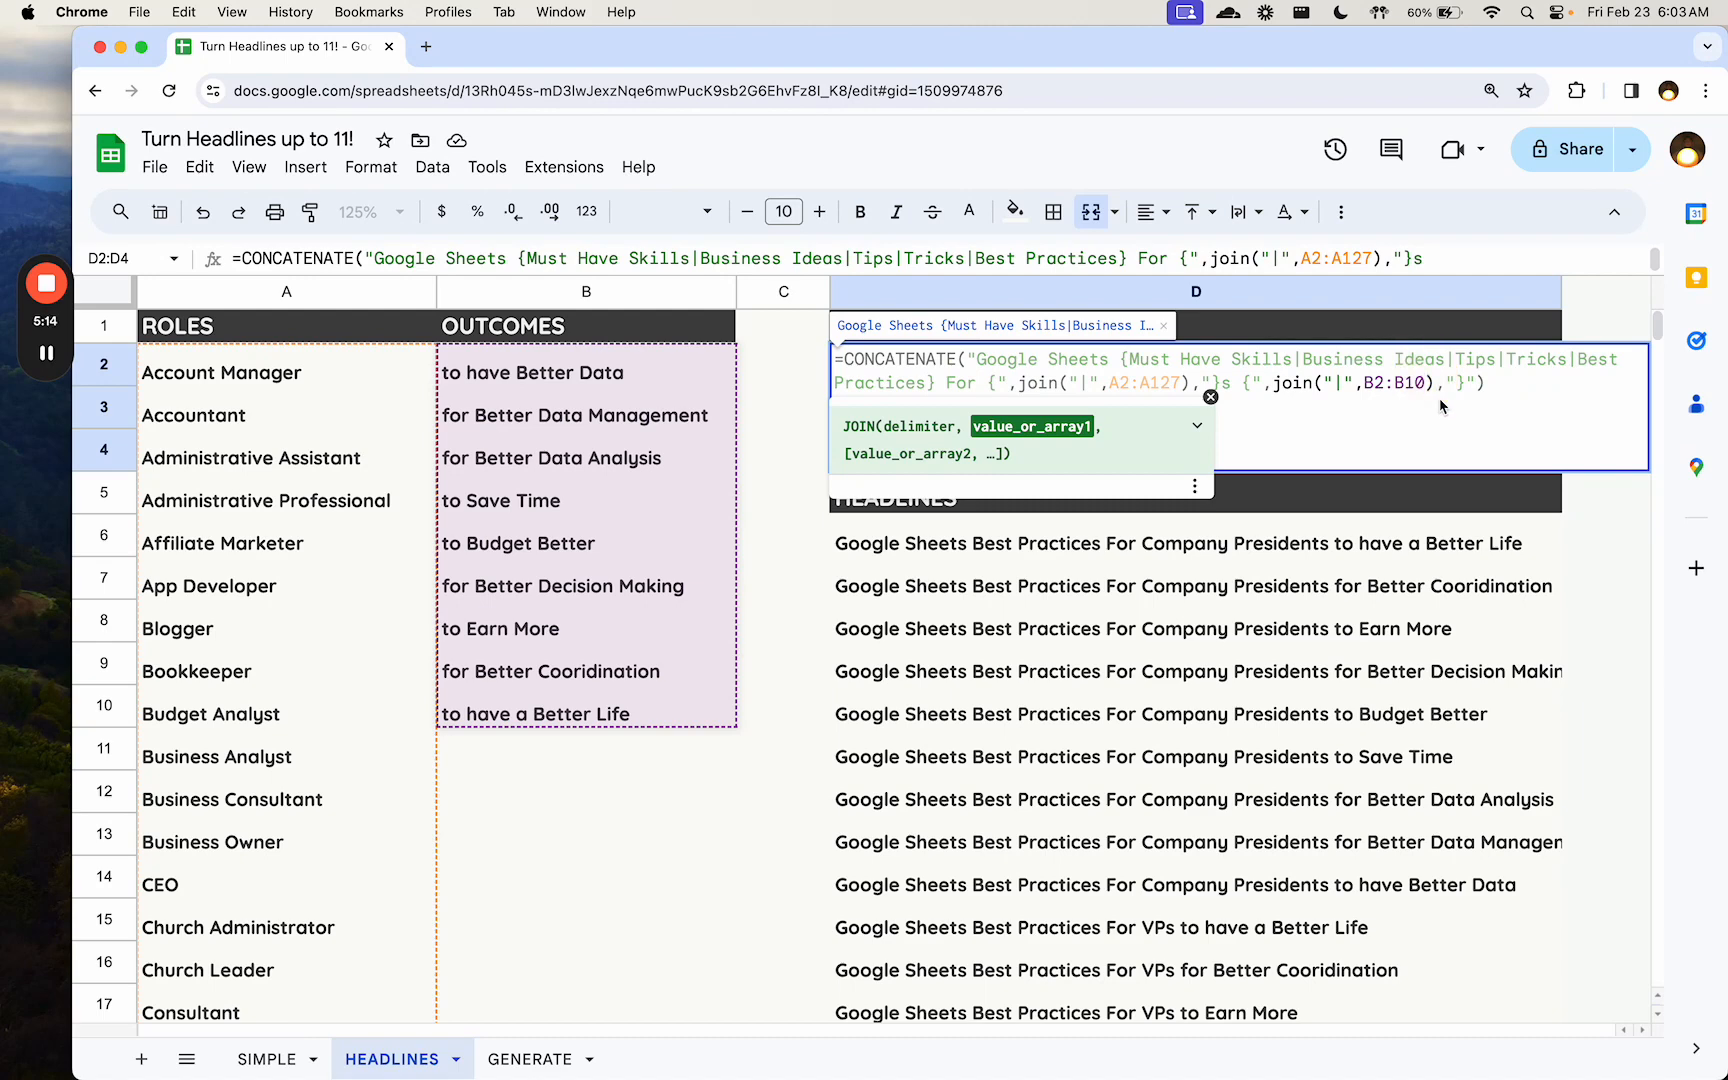
pyautogui.press('Return')
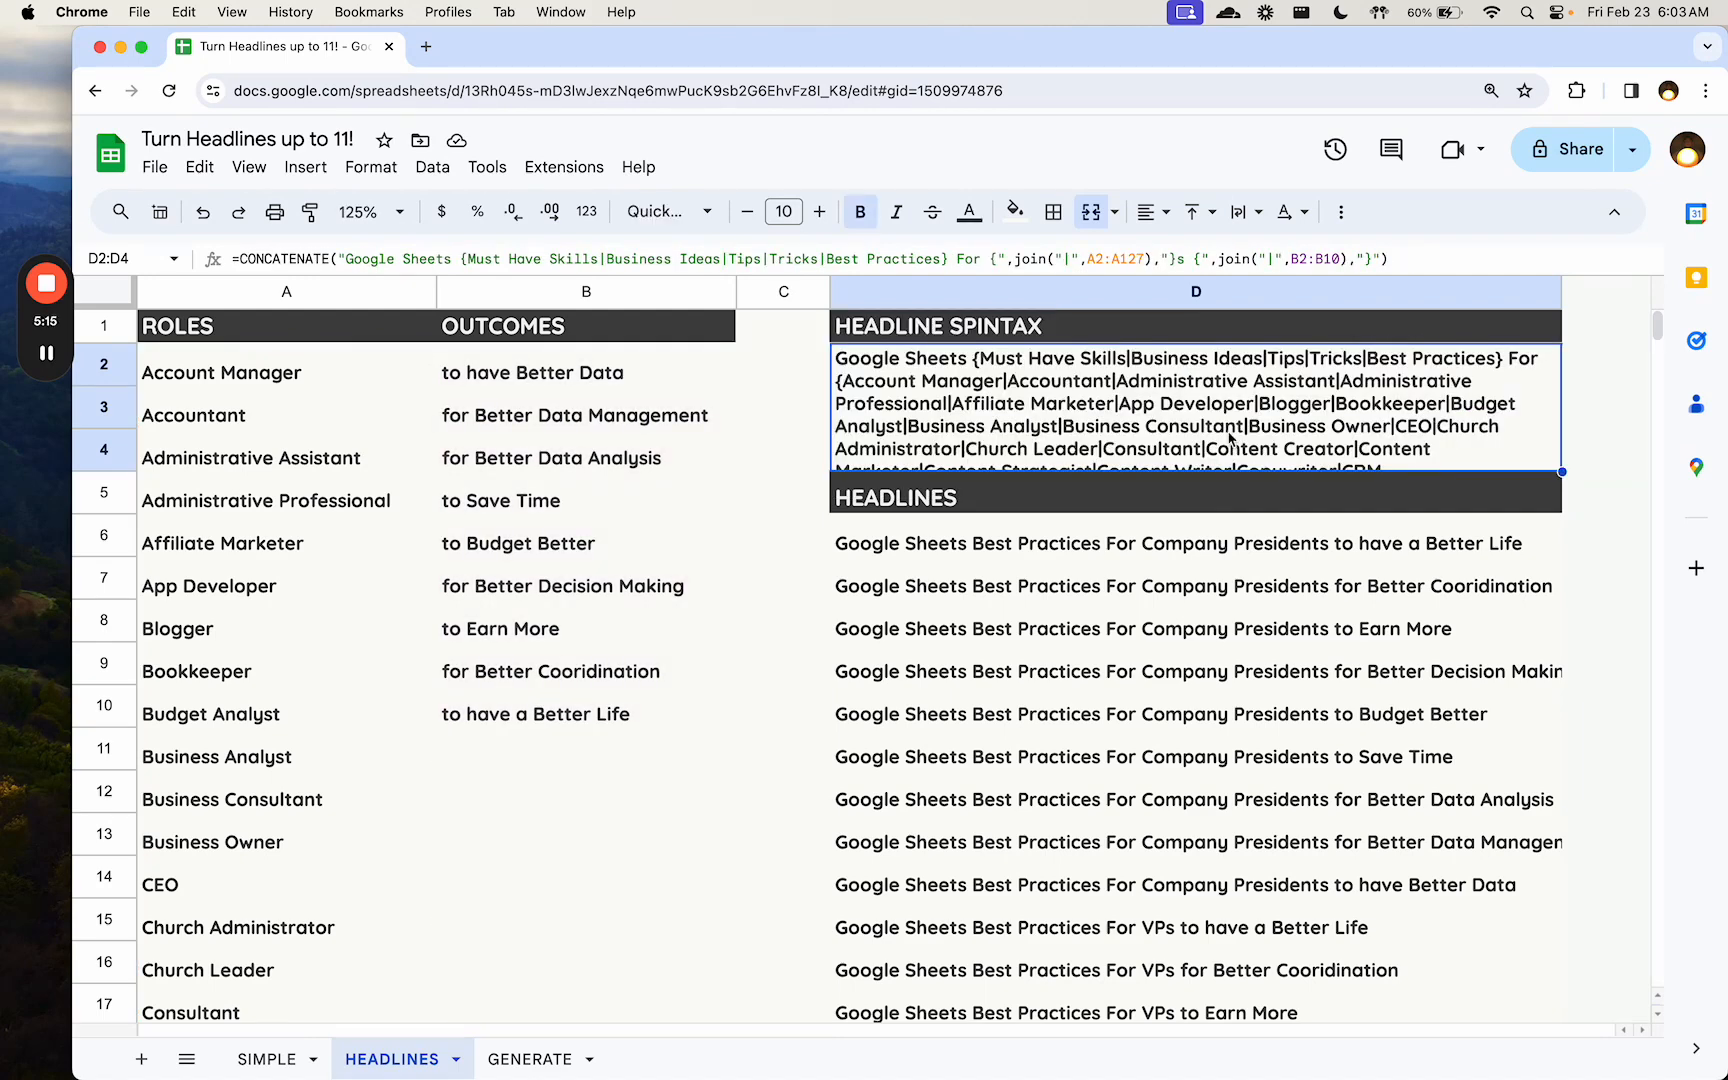
# - Check the formula in D6, go to the last generated headline in column D, and return to the header in D1
pyautogui.click(1006, 558)
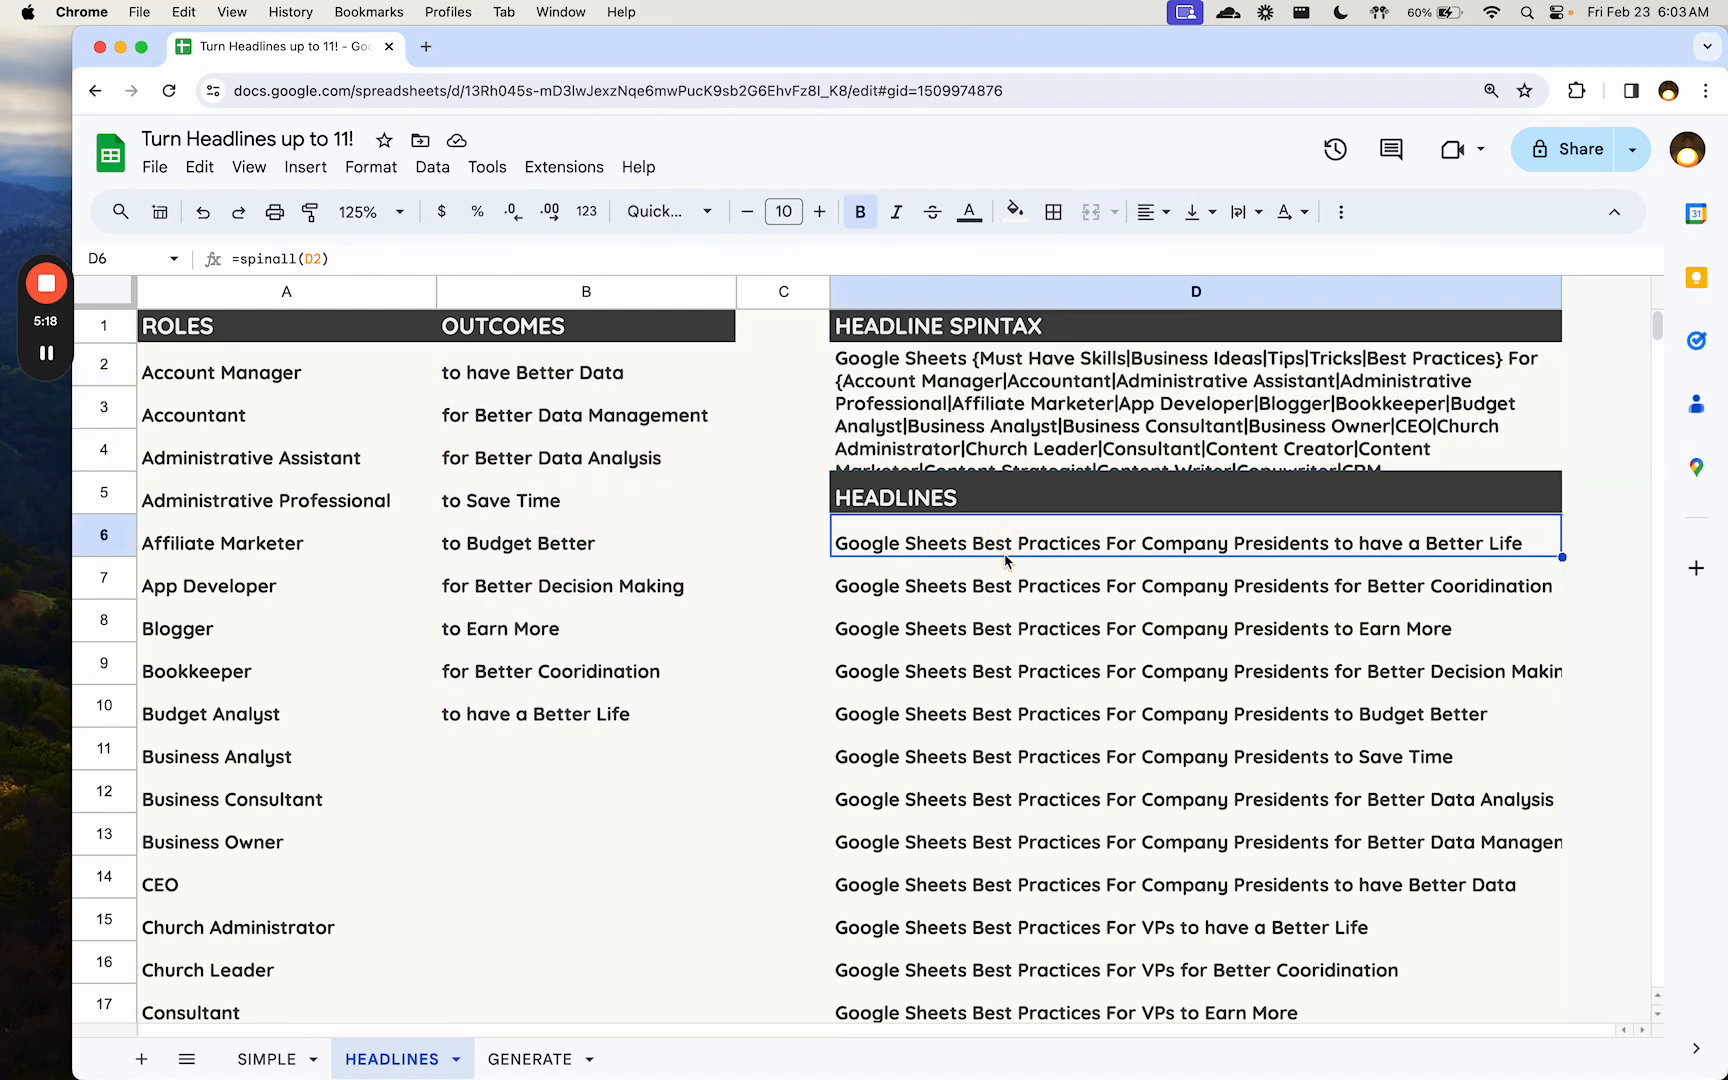
pyautogui.press('super+Down')
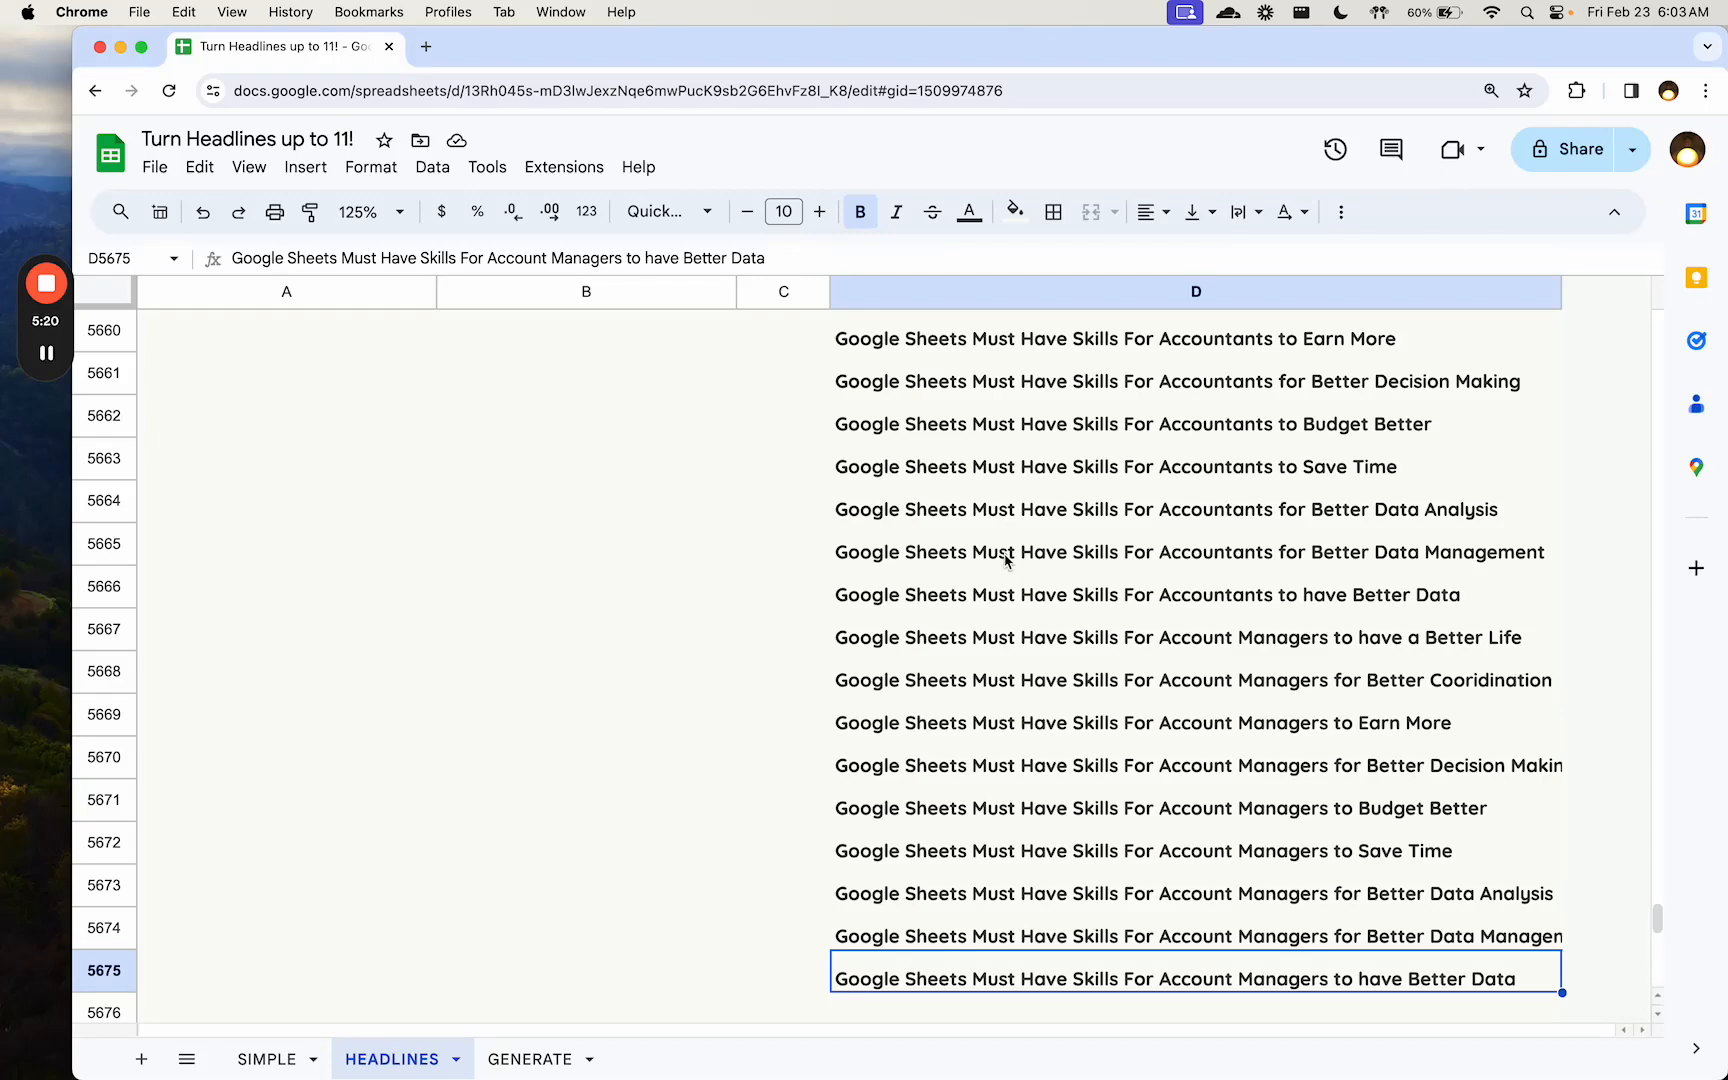
pyautogui.press('super+Up')
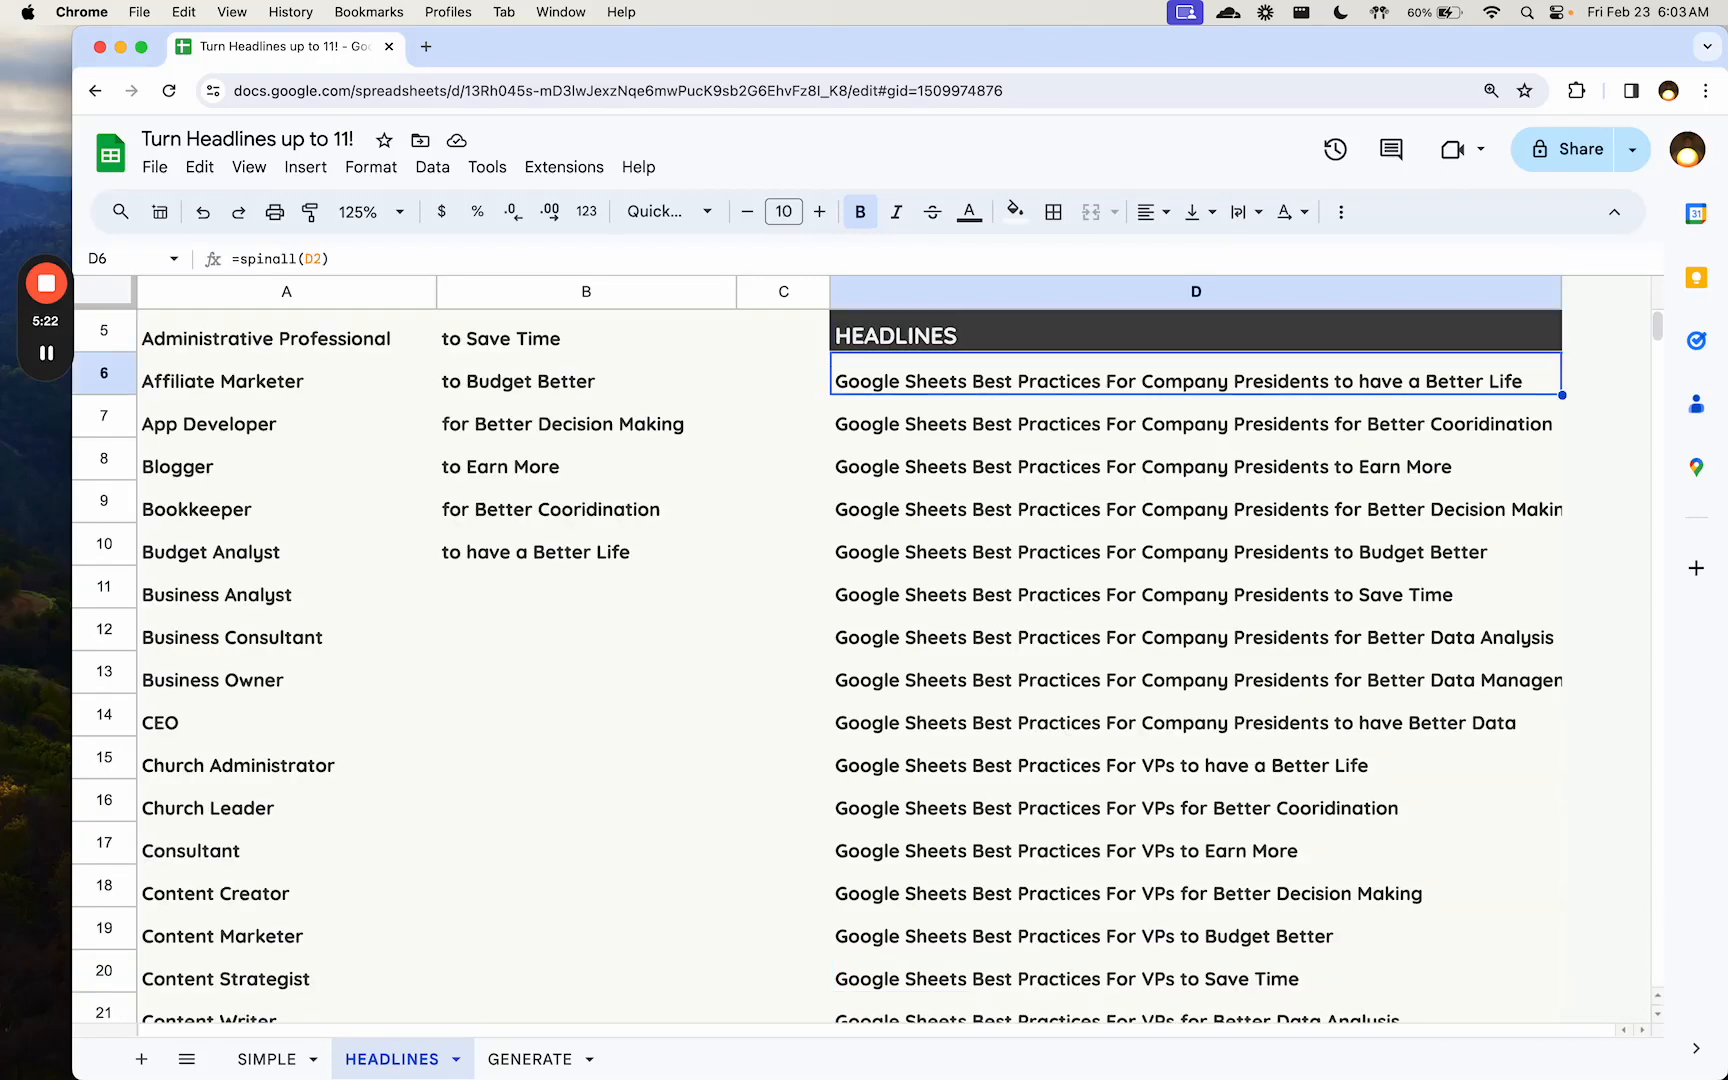
pyautogui.press('super+Up')
pyautogui.press('super+Up')
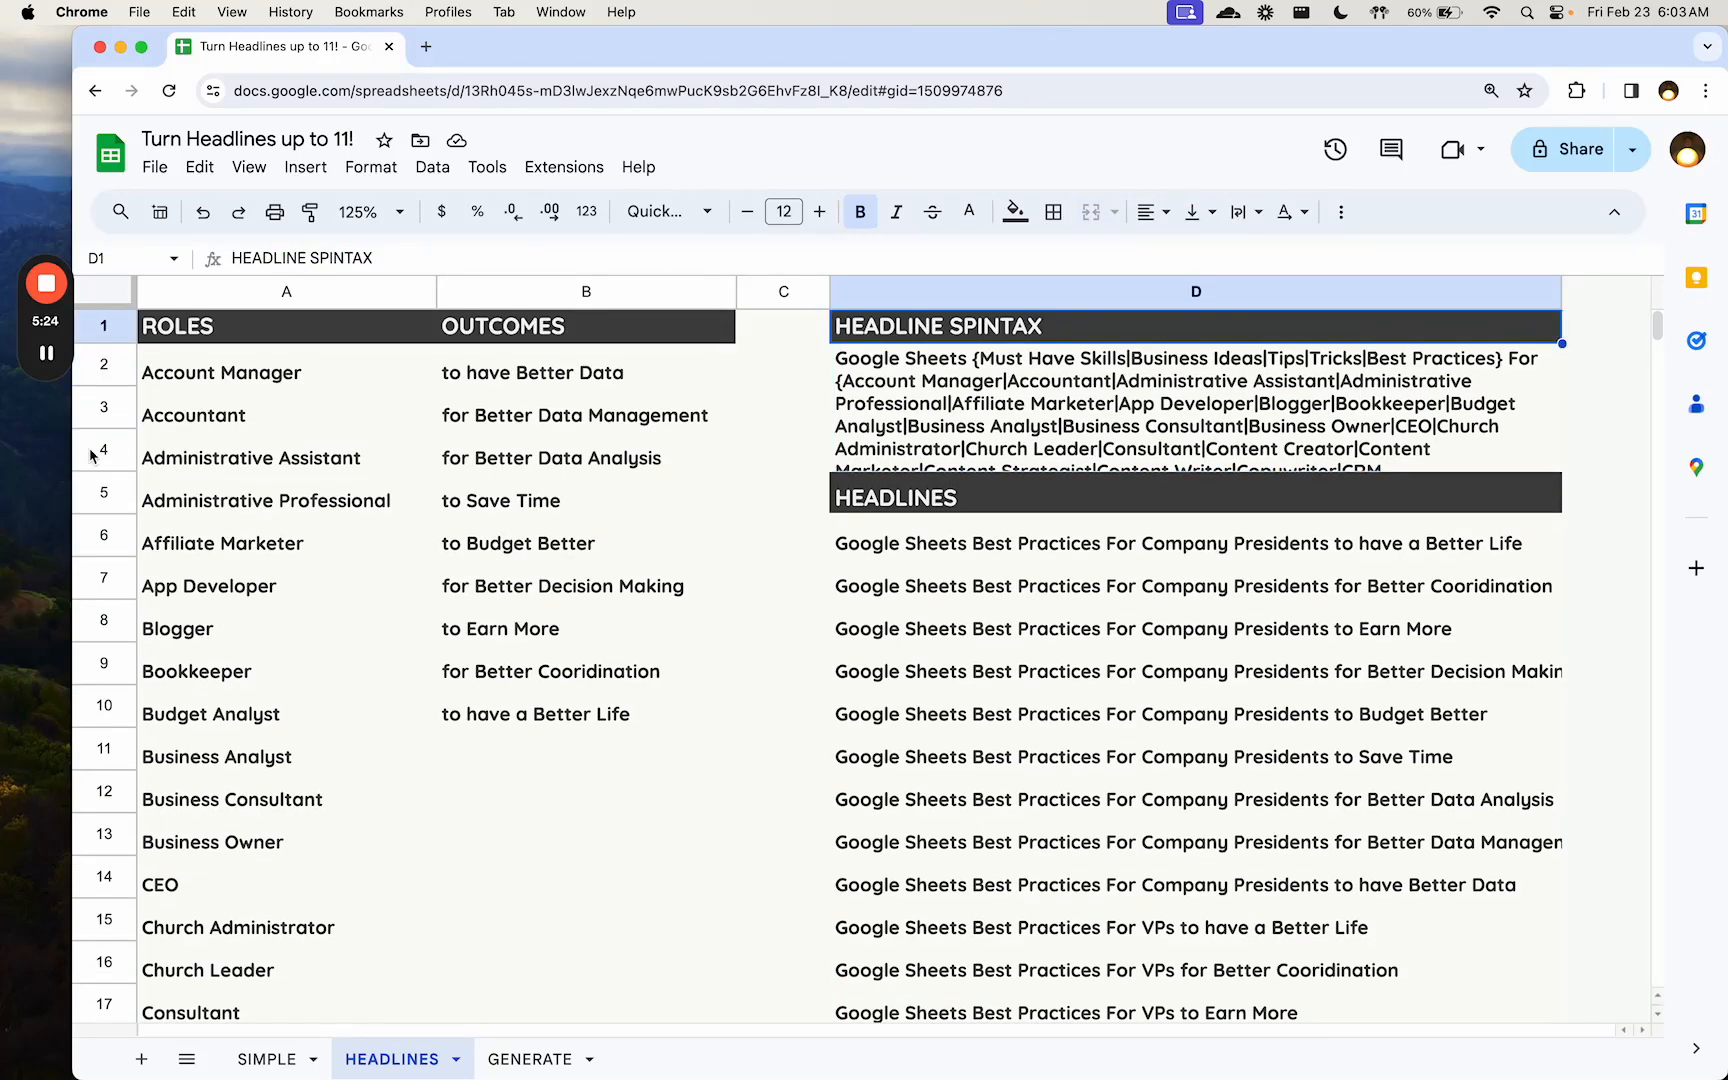
# - Review the CONCATENATE formula in D2 and the spinall formula in D6 once more, leaving both unedited
pyautogui.click(222, 372)
pyautogui.click(1218, 362)
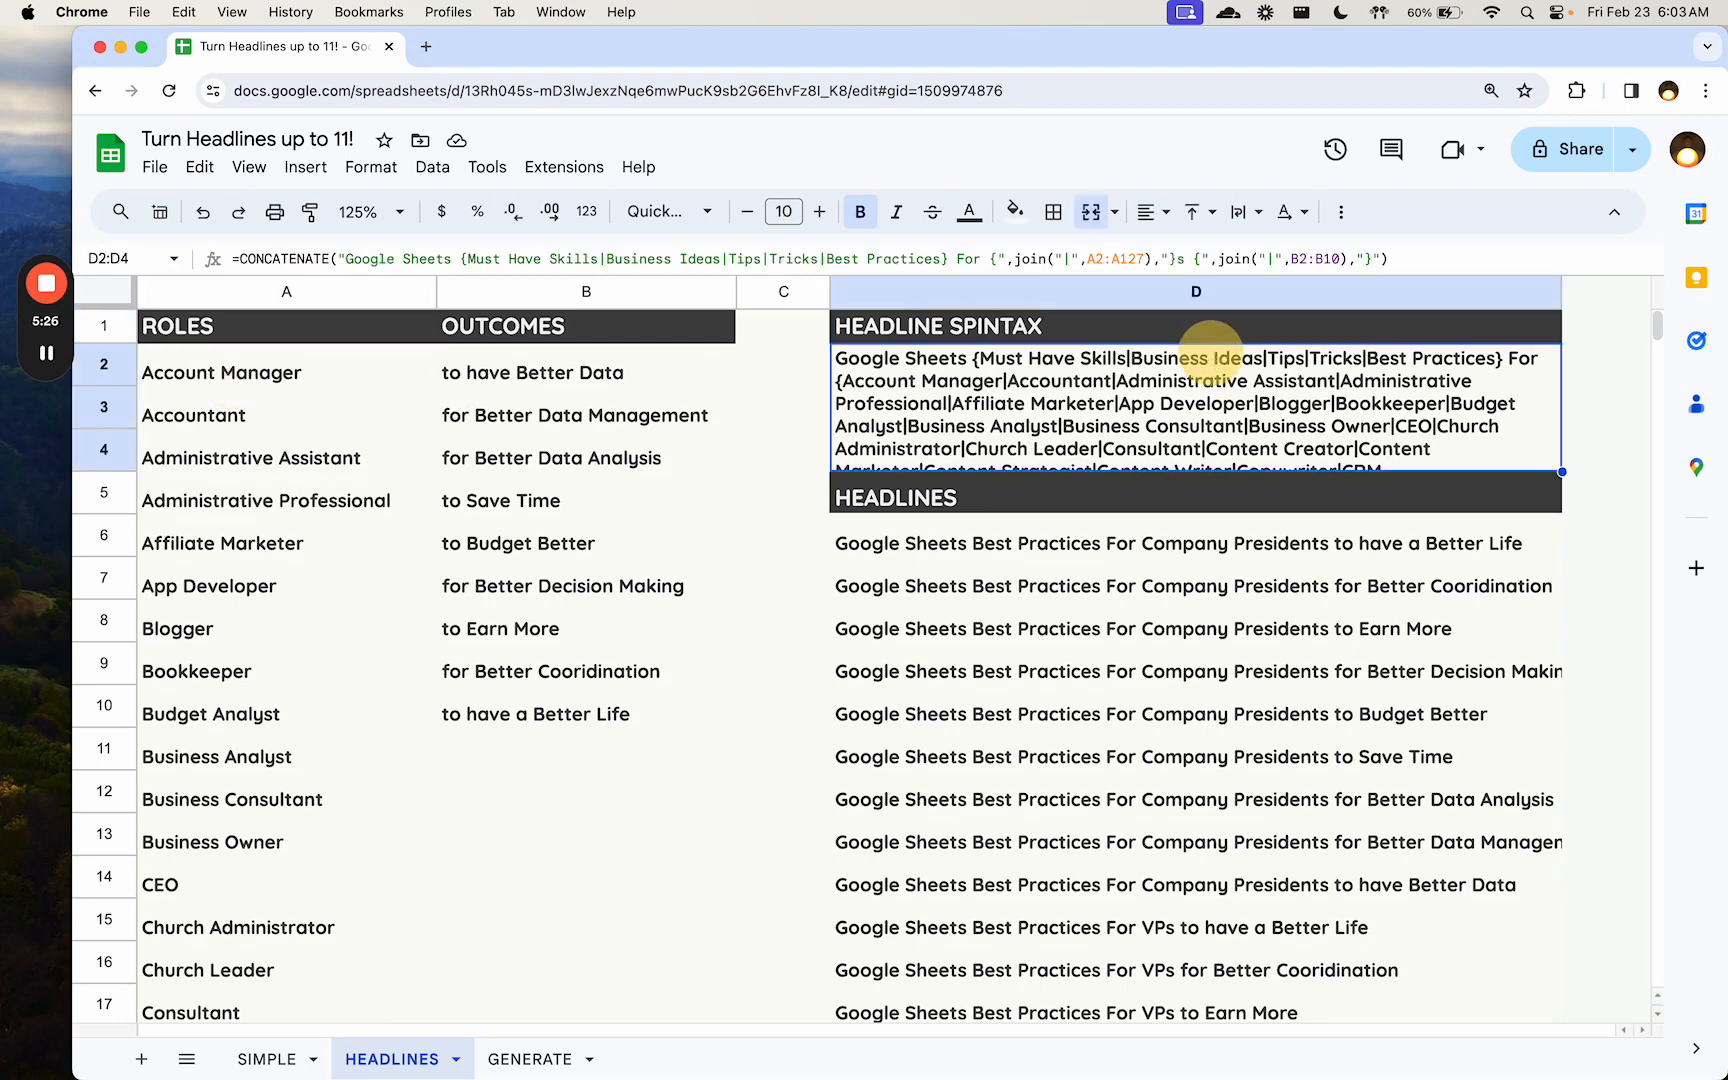
pyautogui.doubleClick(1172, 392)
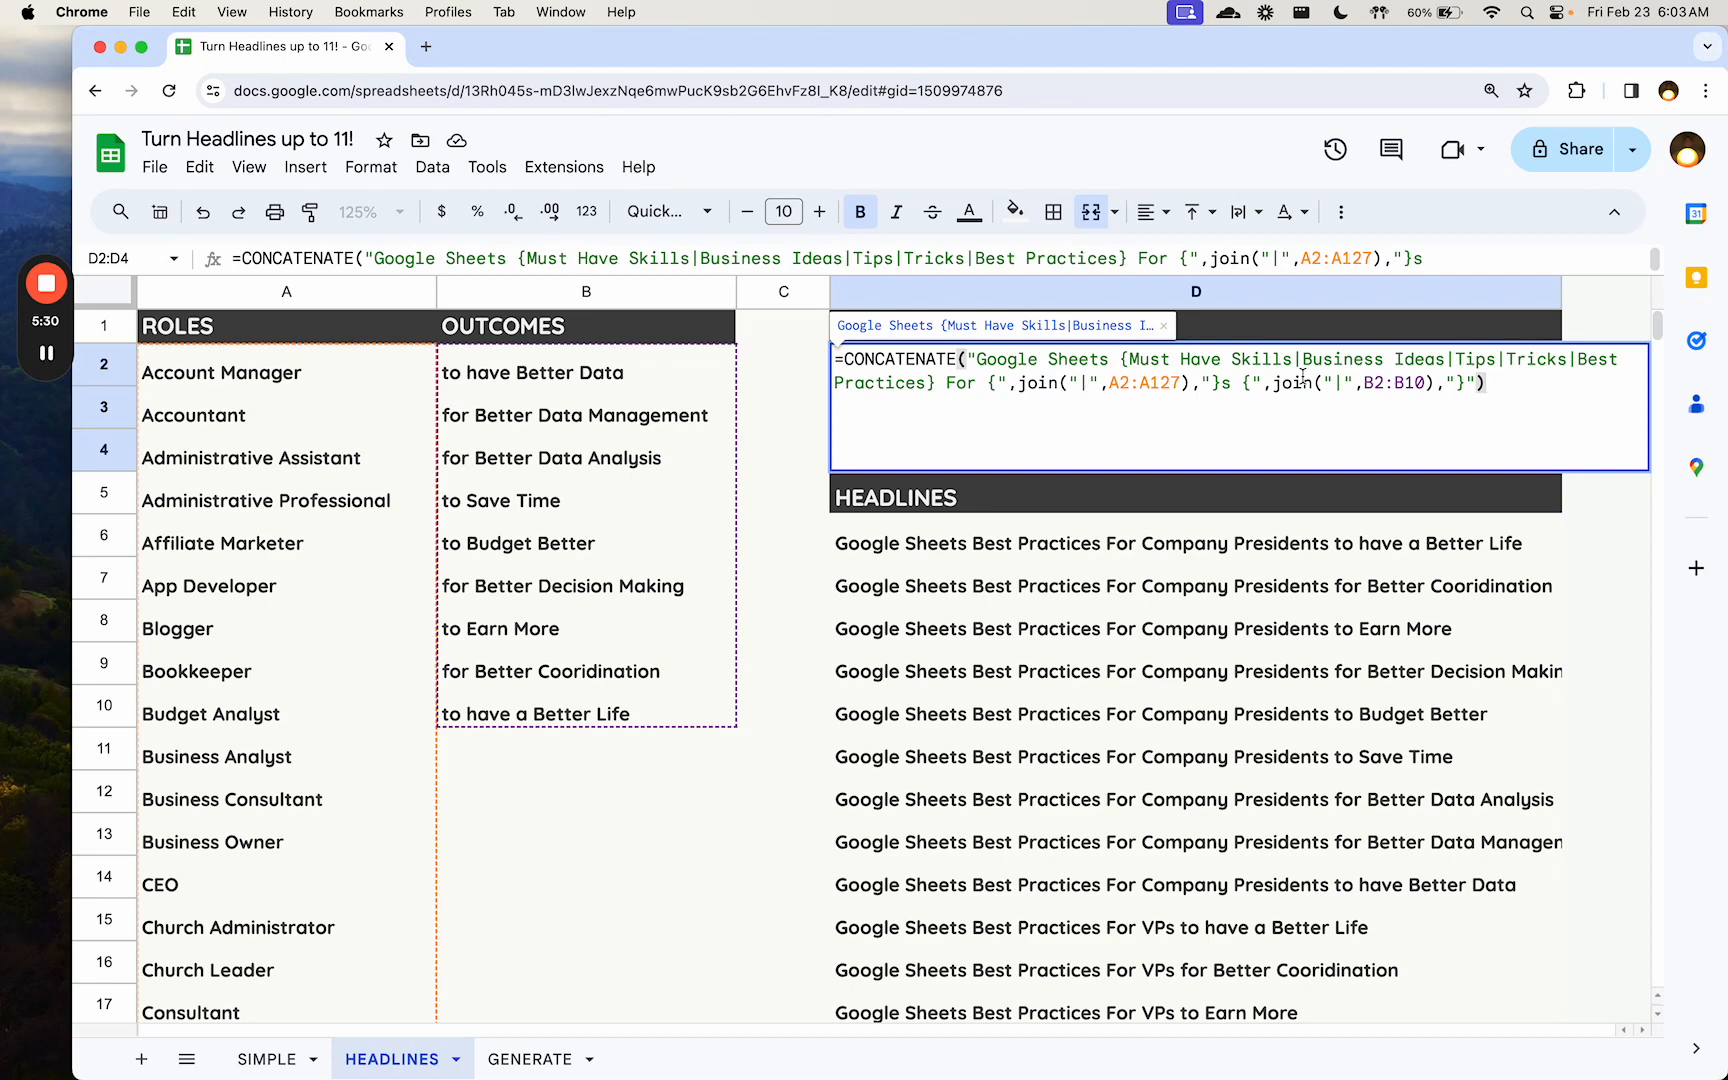
pyautogui.click(995, 548)
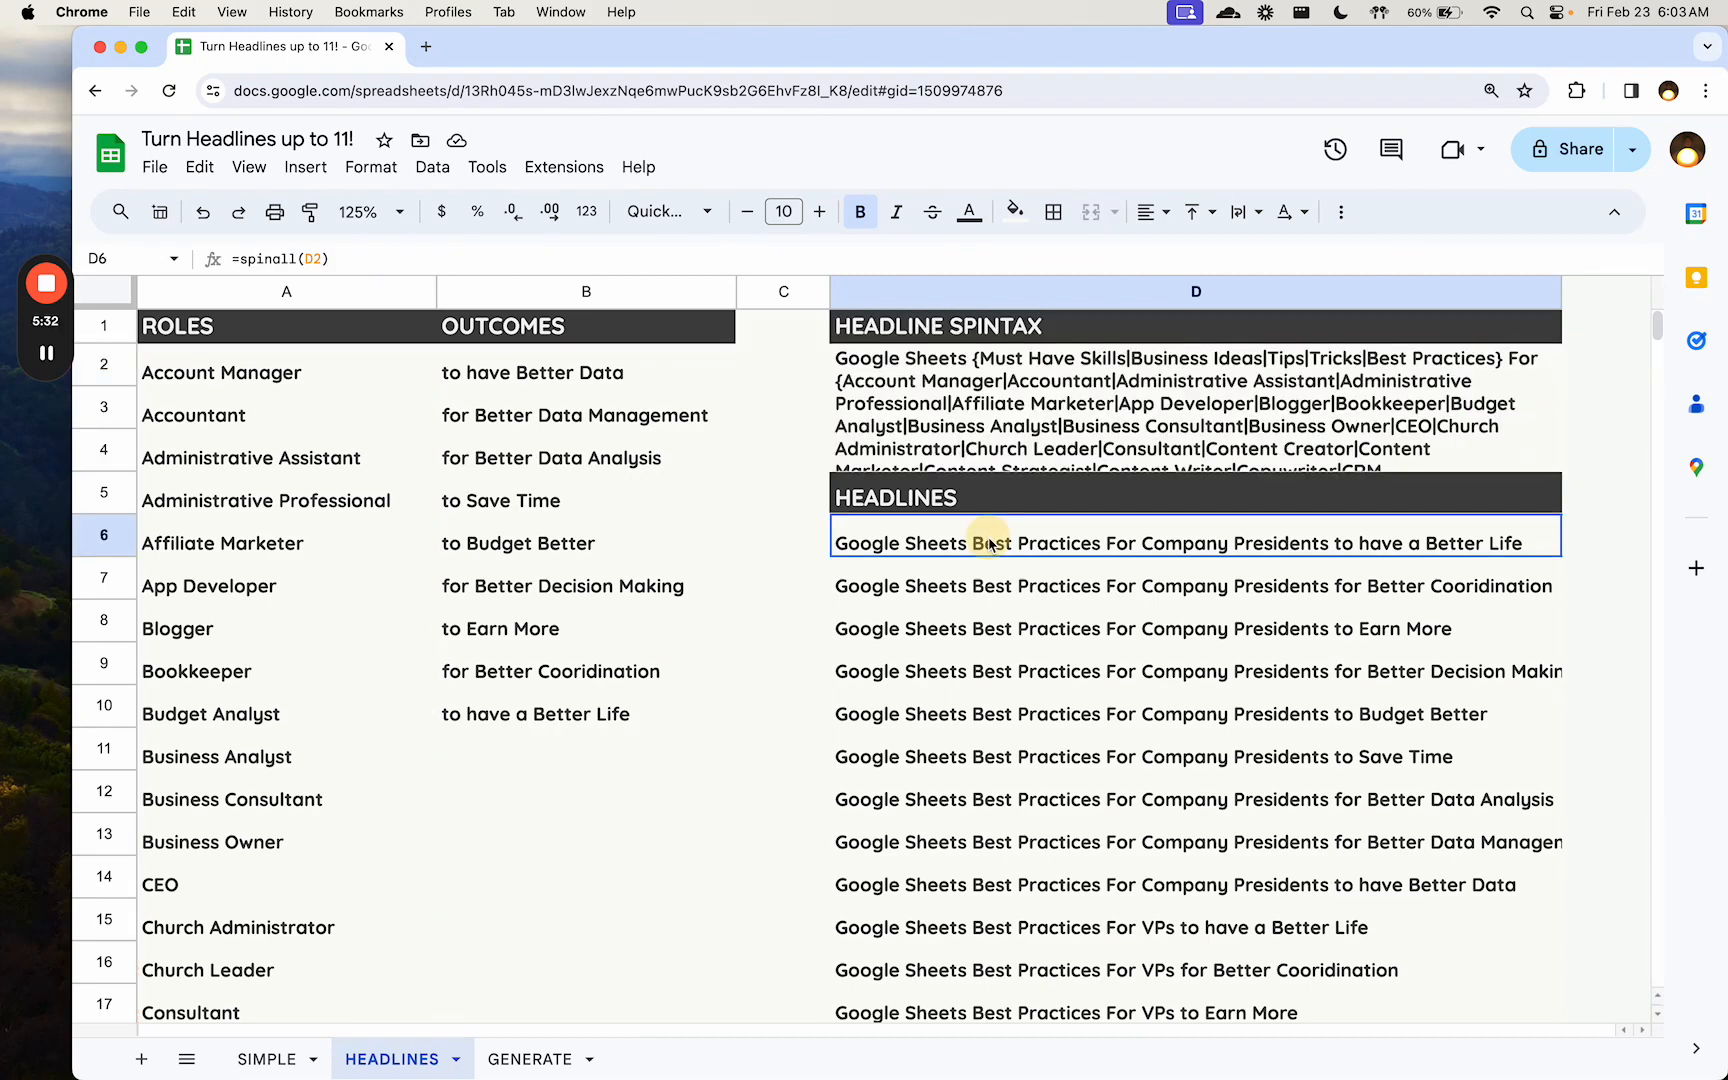
pyautogui.click(1135, 390)
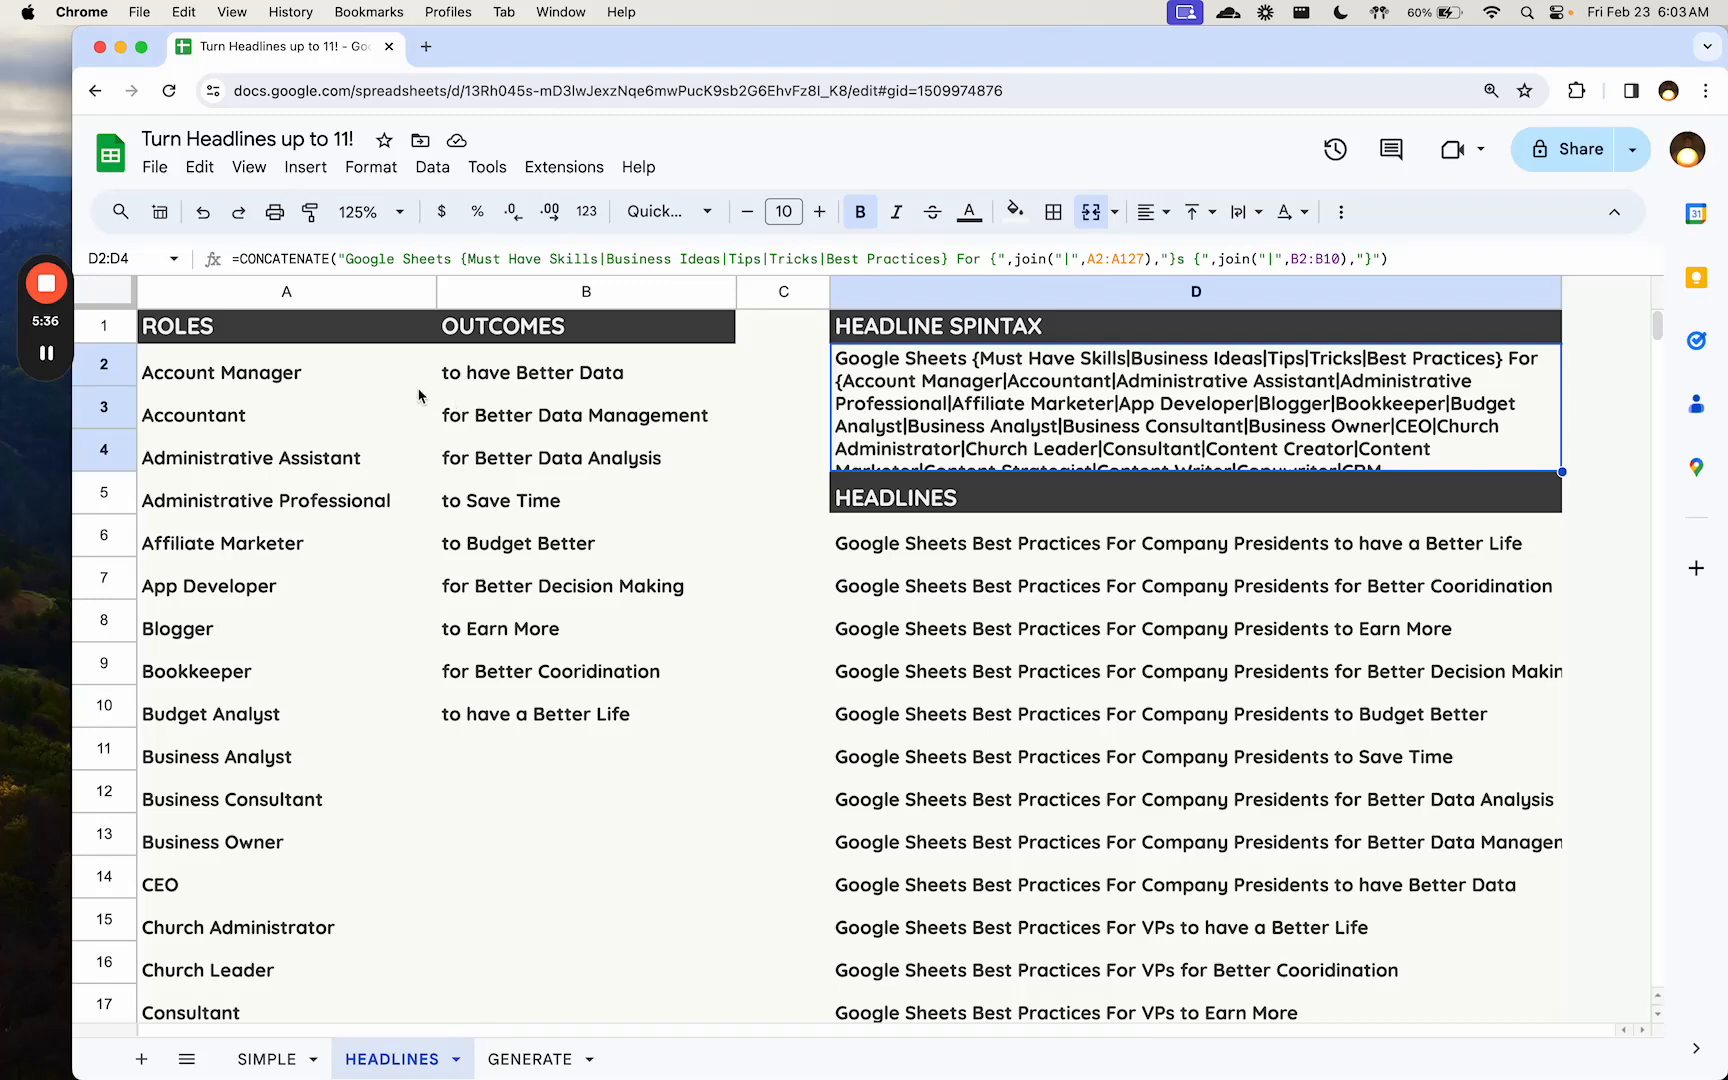
# - Select the outcomes in B2:B10 and calculate 125*5*9 in Spotlight to work out the number of possible headlines
pyautogui.moveTo(638, 376); pyautogui.dragTo(628, 712)
pyautogui.press('super+space')
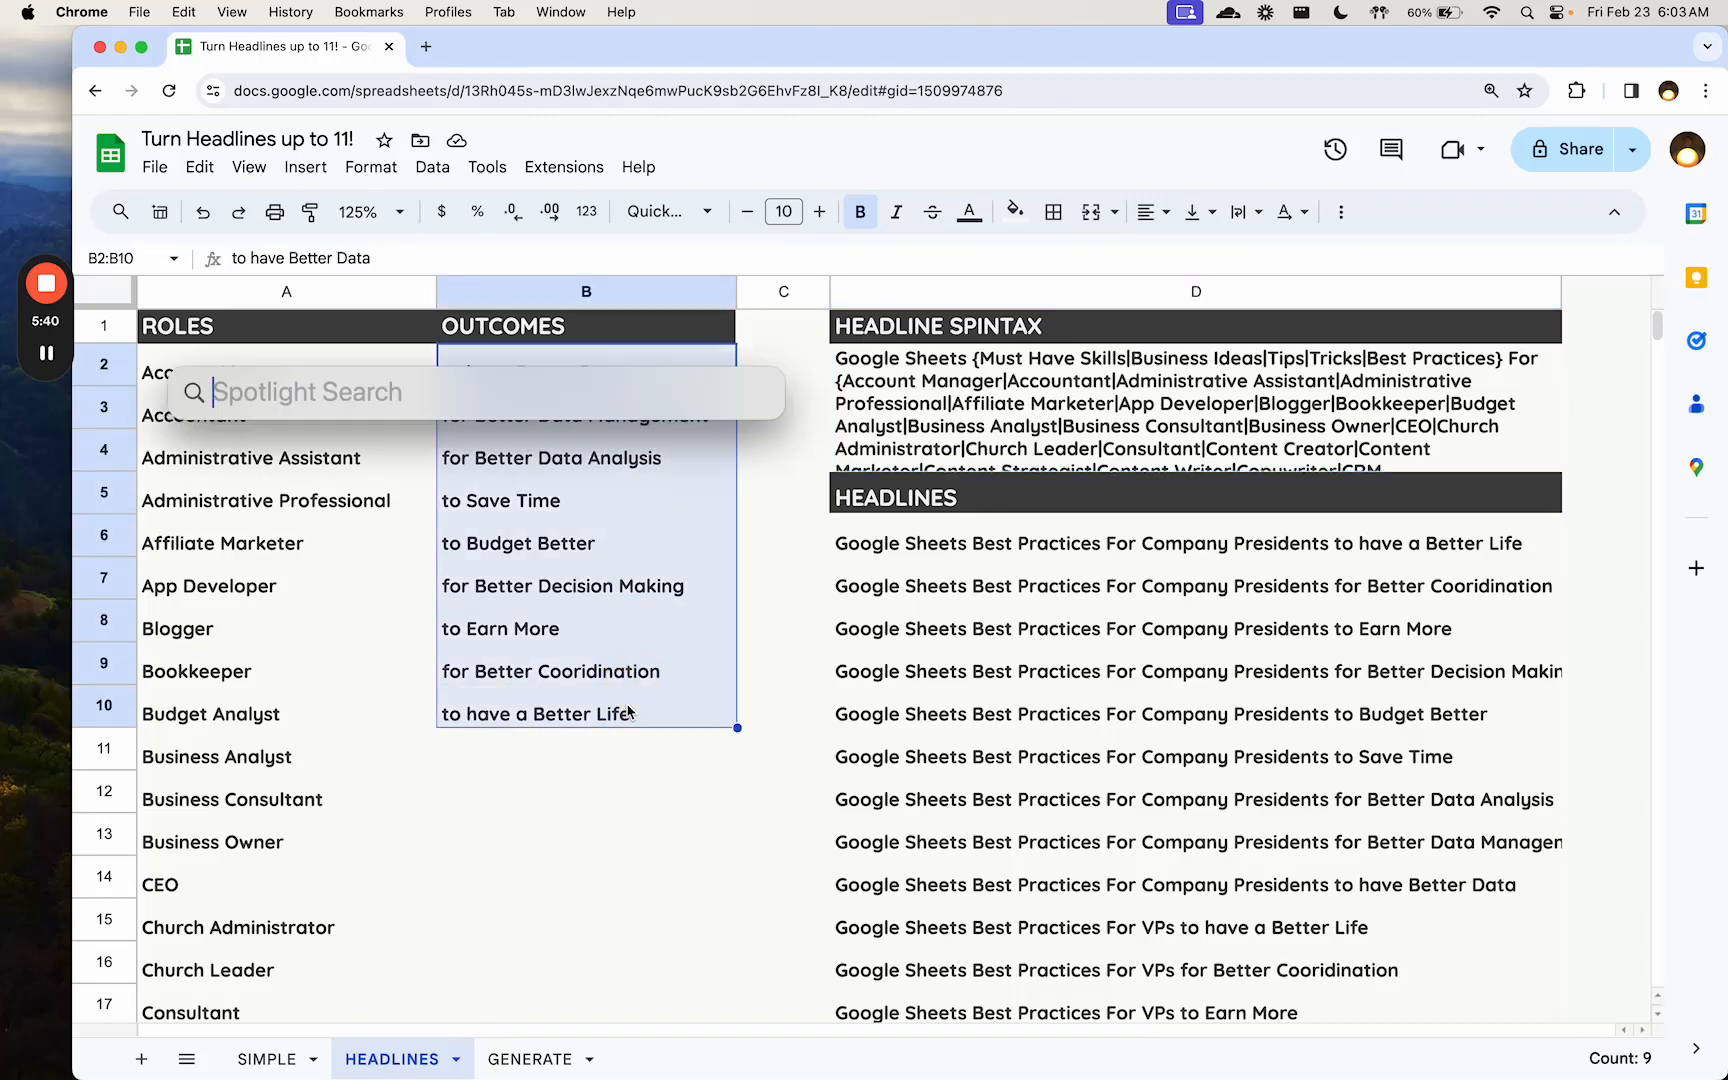
pyautogui.write('125')
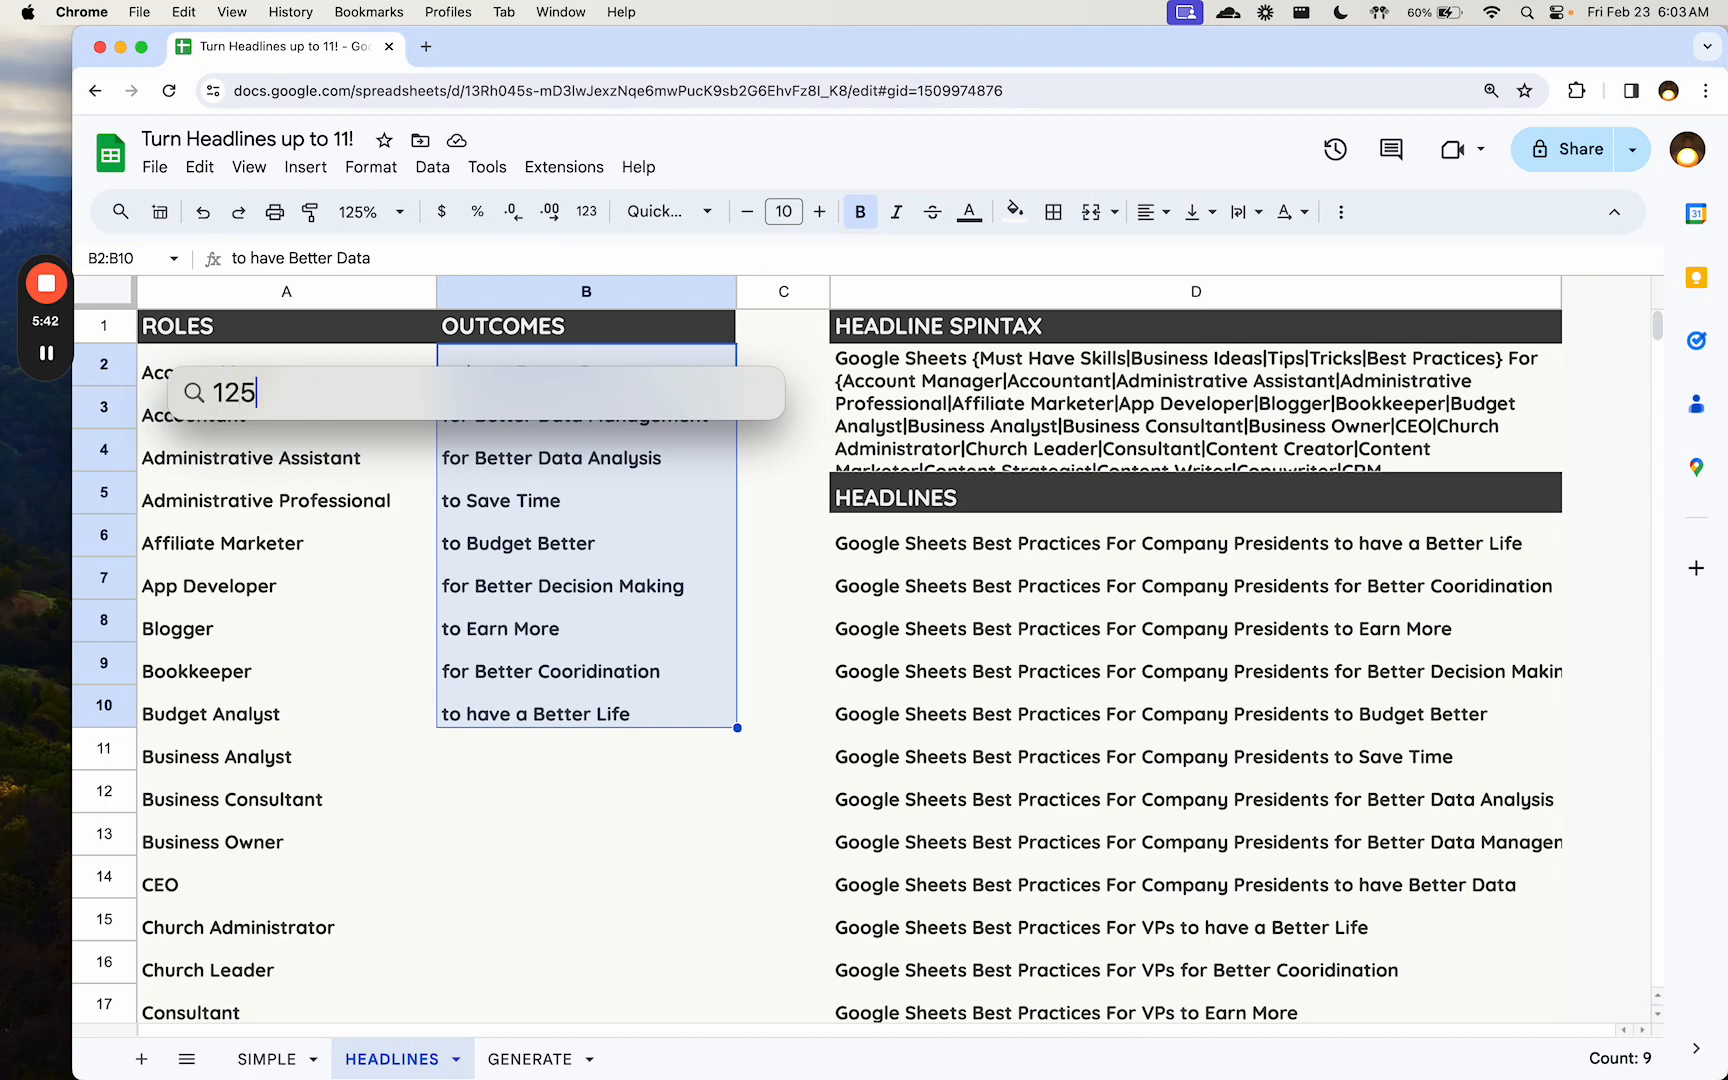
pyautogui.write('*5*5')
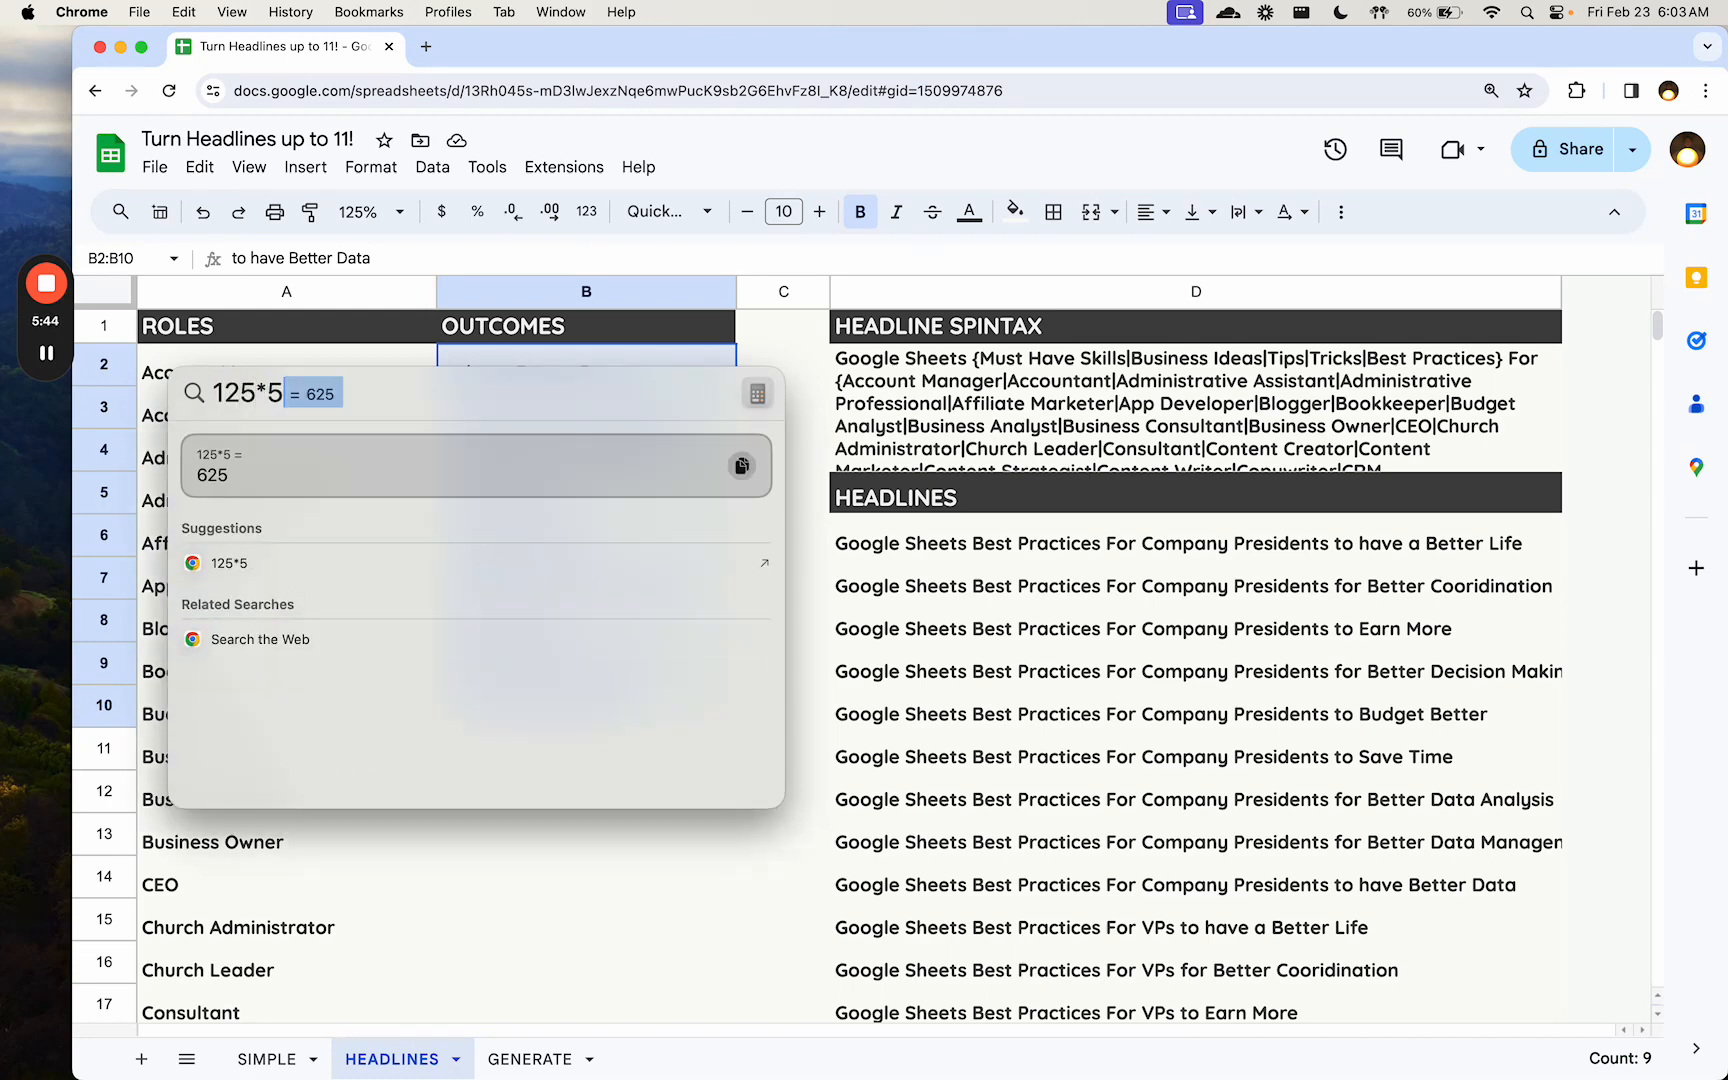
pyautogui.write('9')
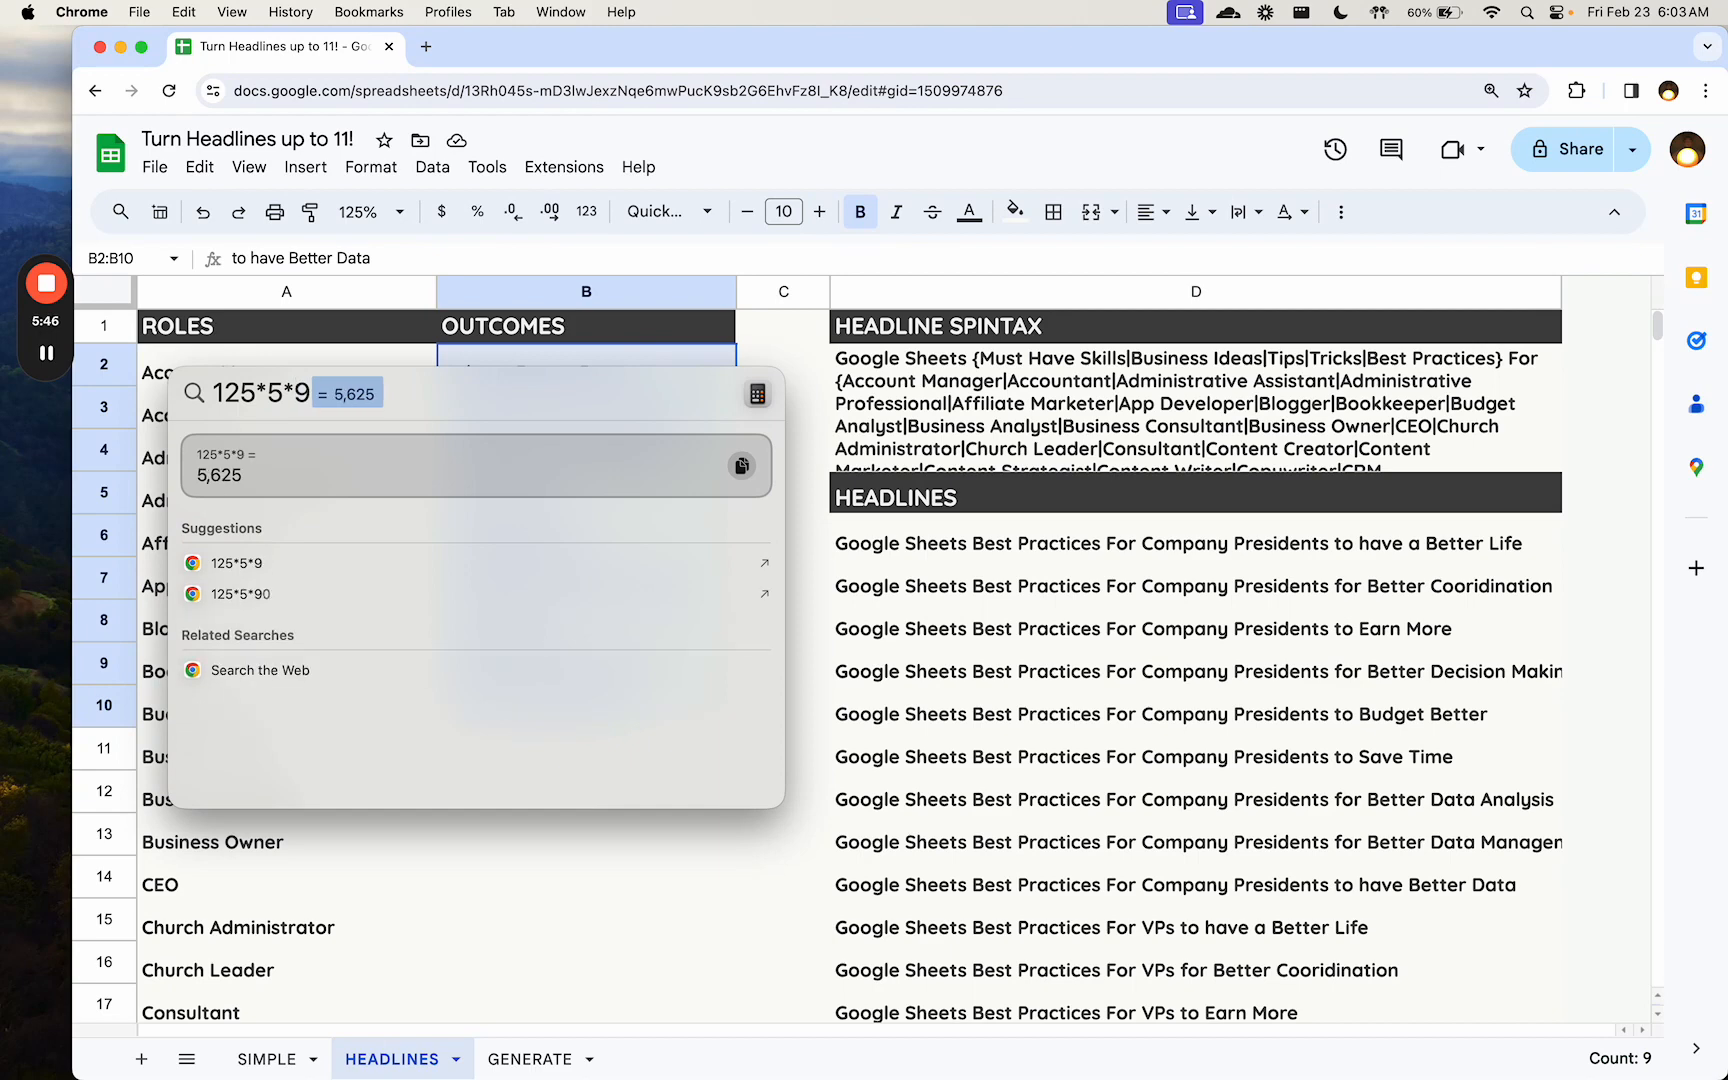
pyautogui.press('Escape')
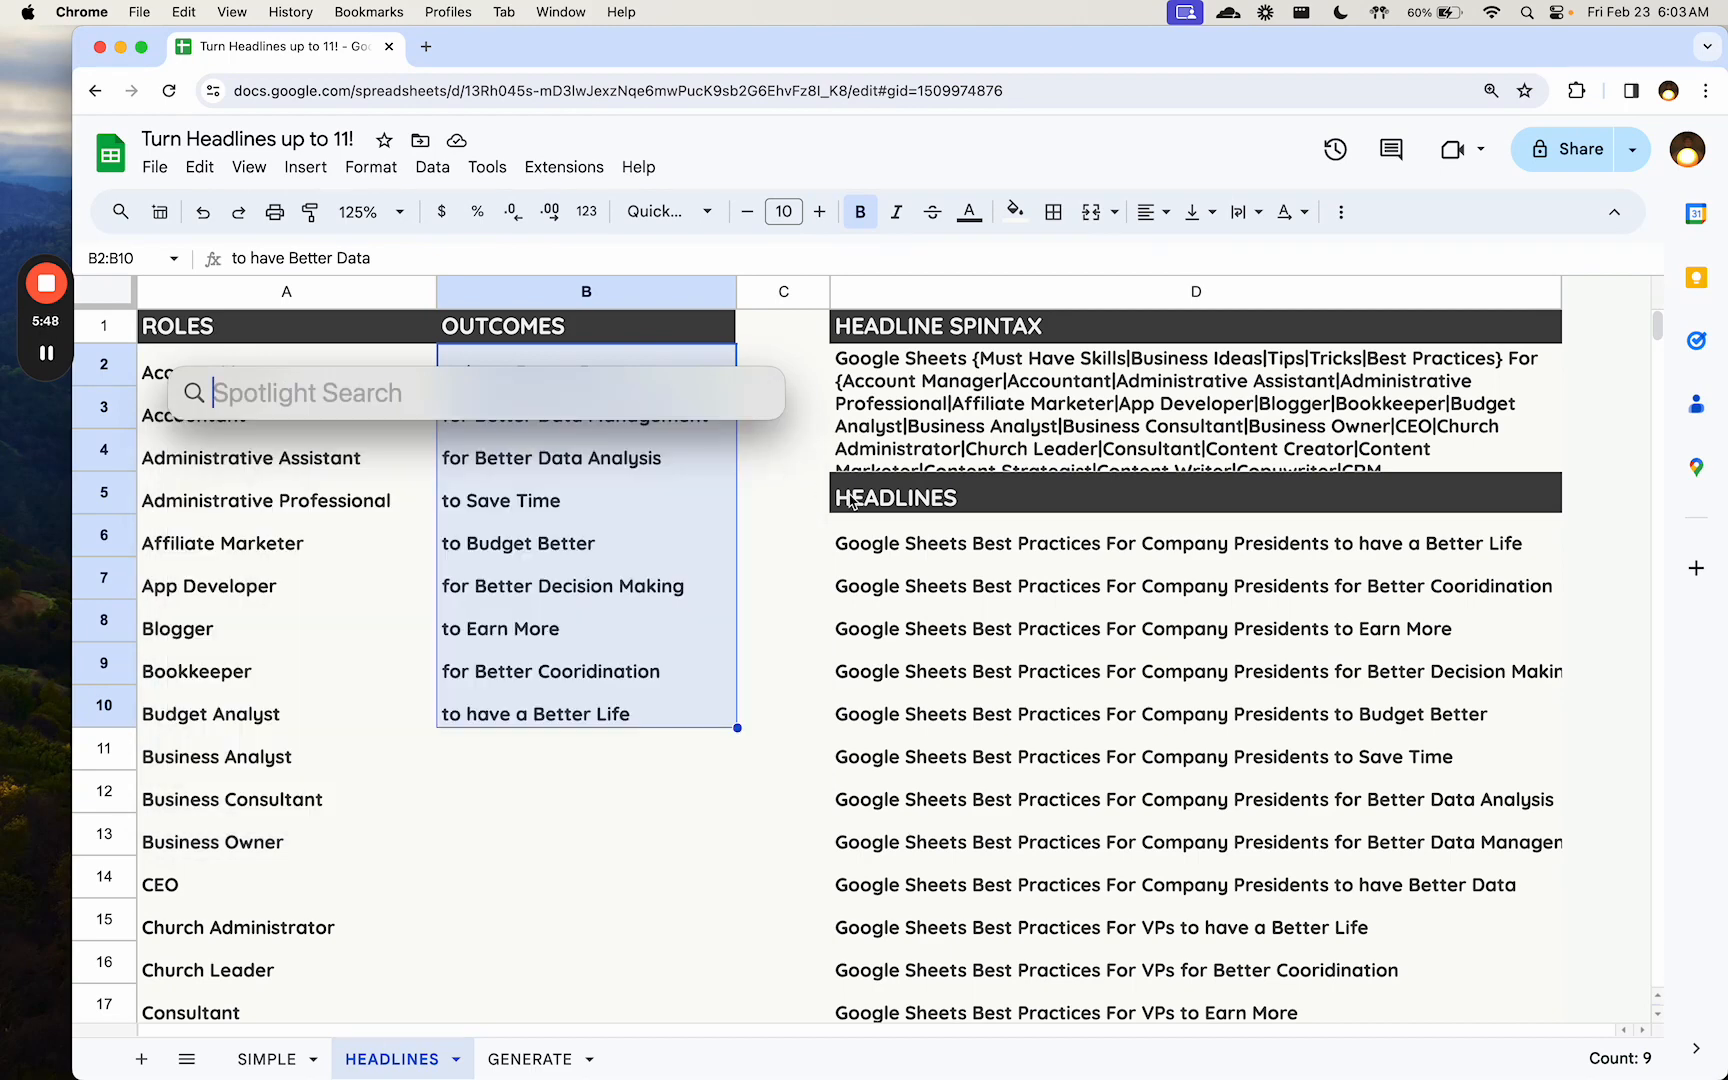
# - Check the spinall formula in D6 again and go to the outcome in B4
pyautogui.click(995, 566)
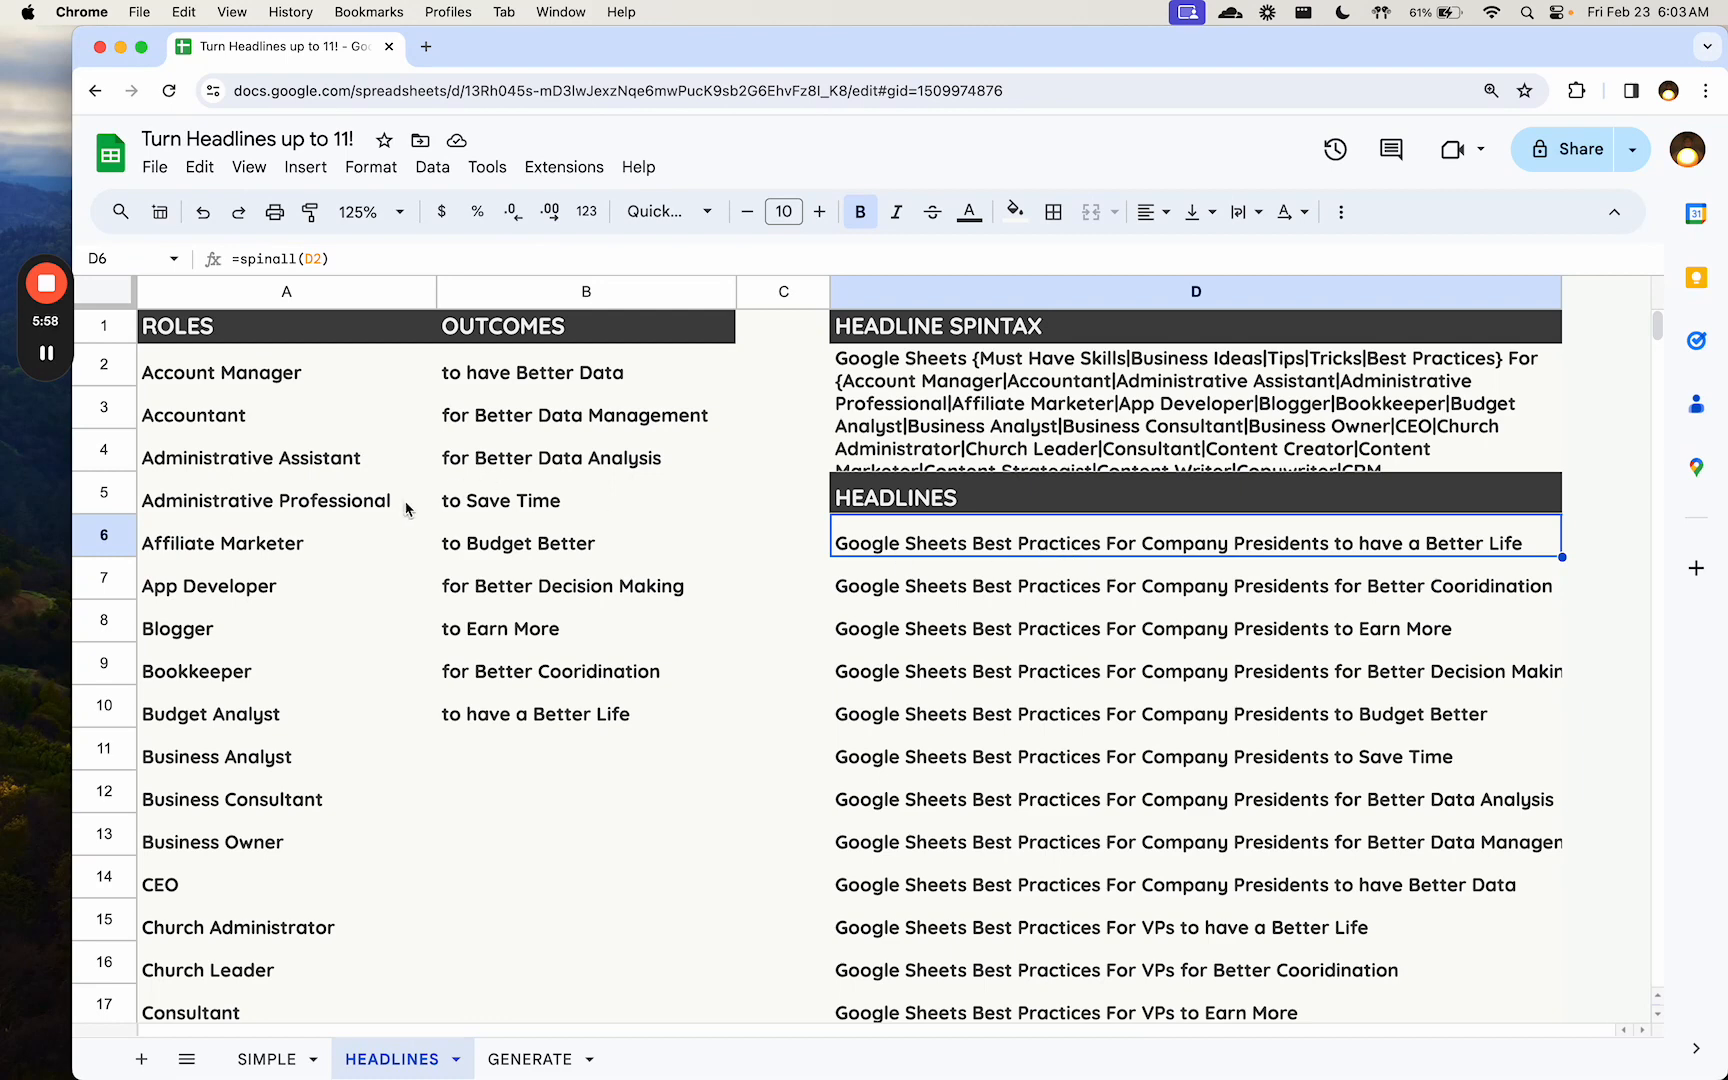
pyautogui.click(933, 545)
pyautogui.click(457, 442)
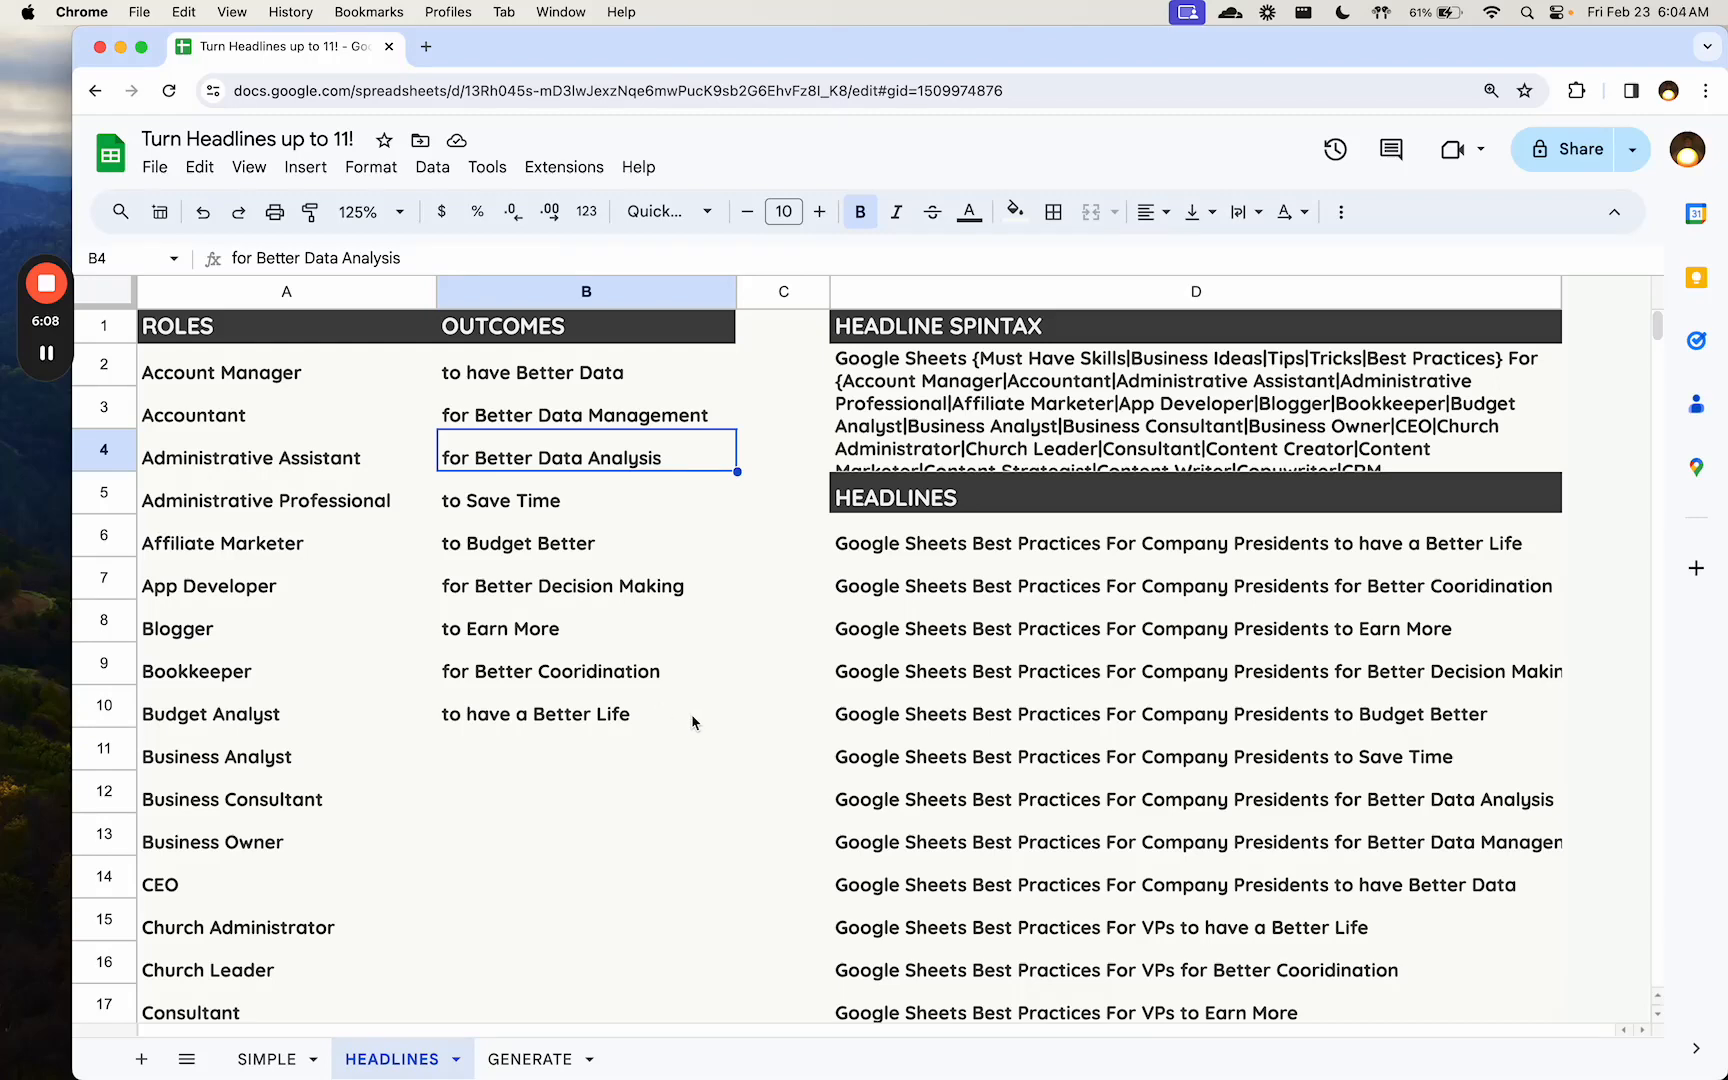
# - Open the GENERATE sheet and examine how D2's formula uses the A2 checkbox and spin_generate on the text in C2, leaving it unedited
pyautogui.click(558, 1058)
pyautogui.click(551, 461)
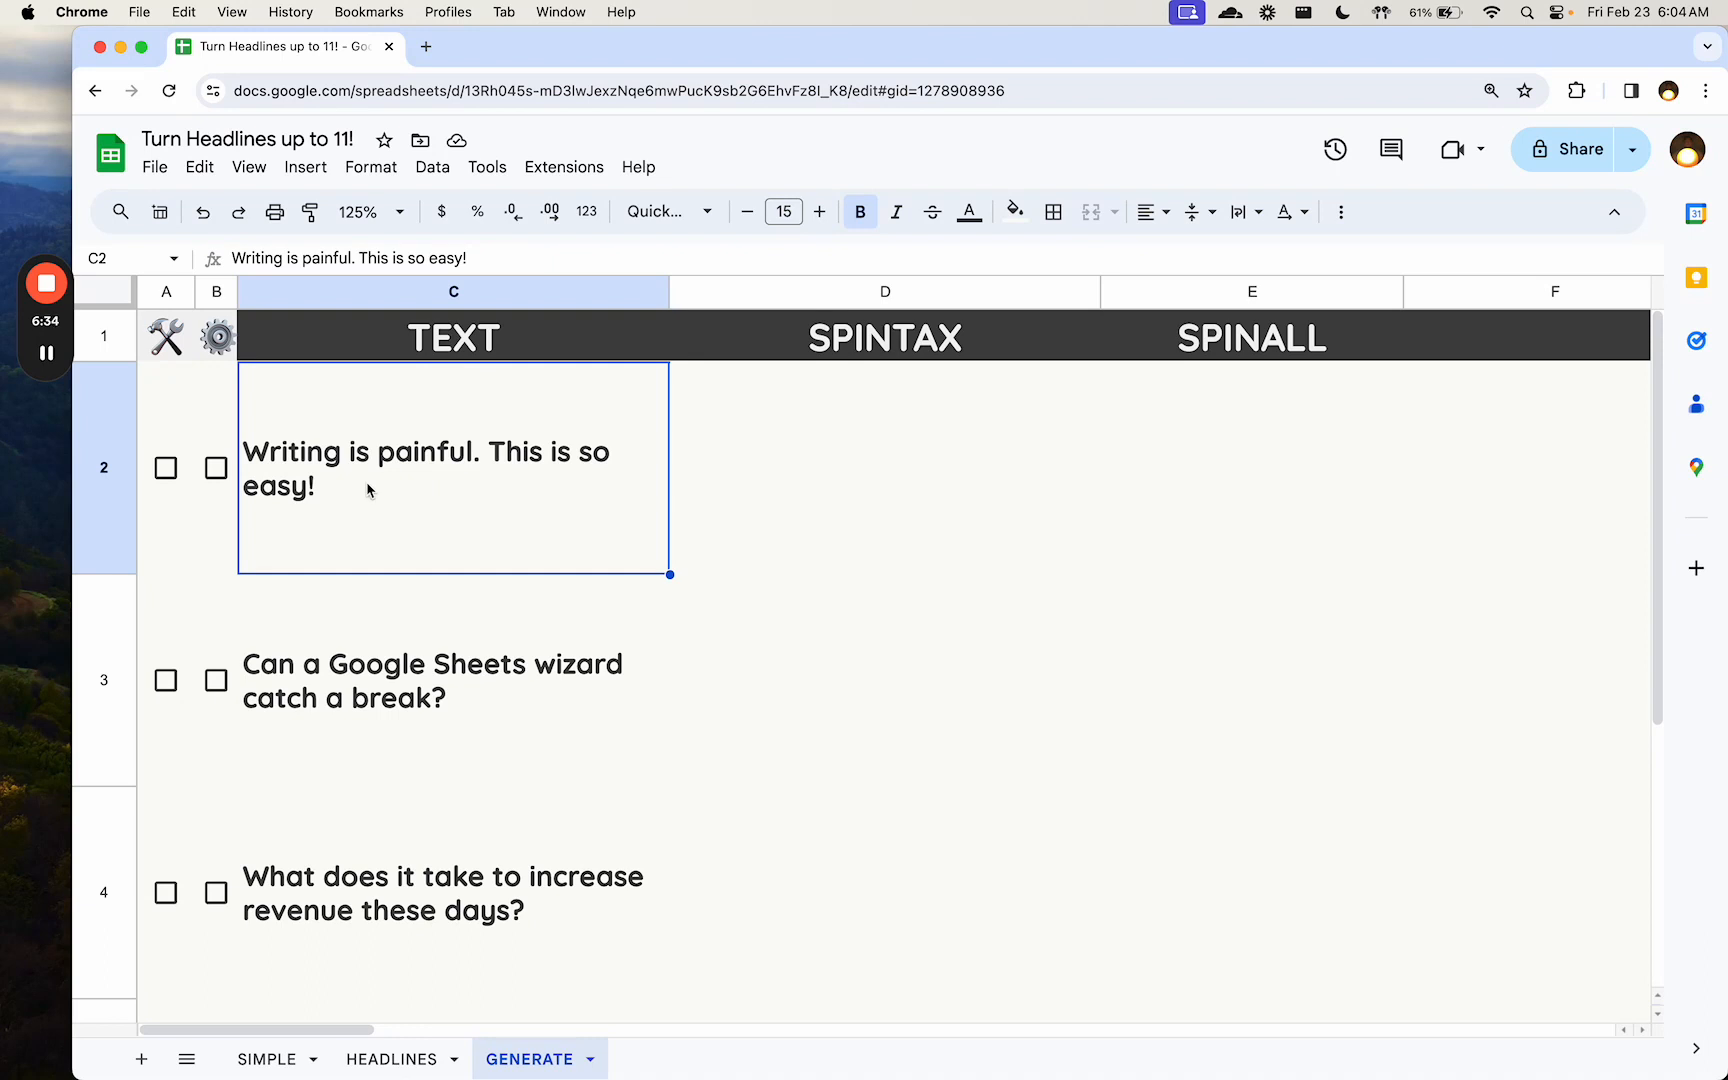
pyautogui.click(742, 484)
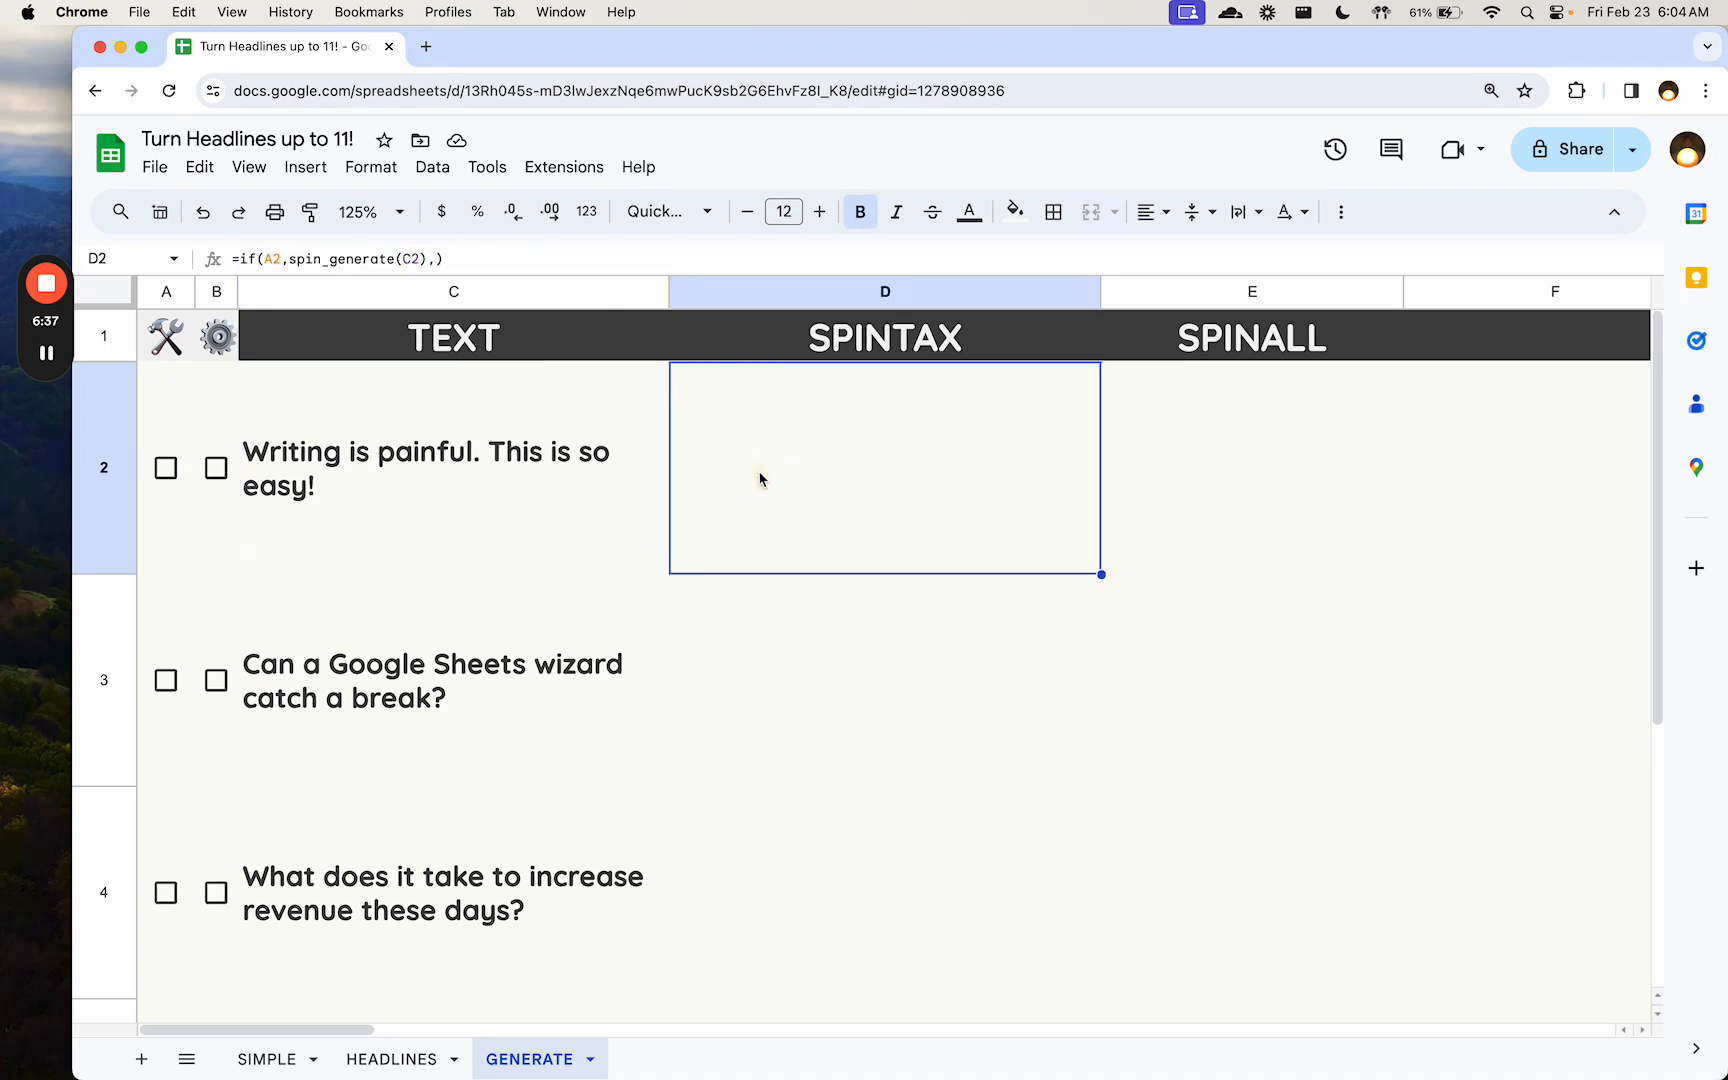
pyautogui.click(307, 260)
pyautogui.moveTo(307, 260); pyautogui.dragTo(445, 262)
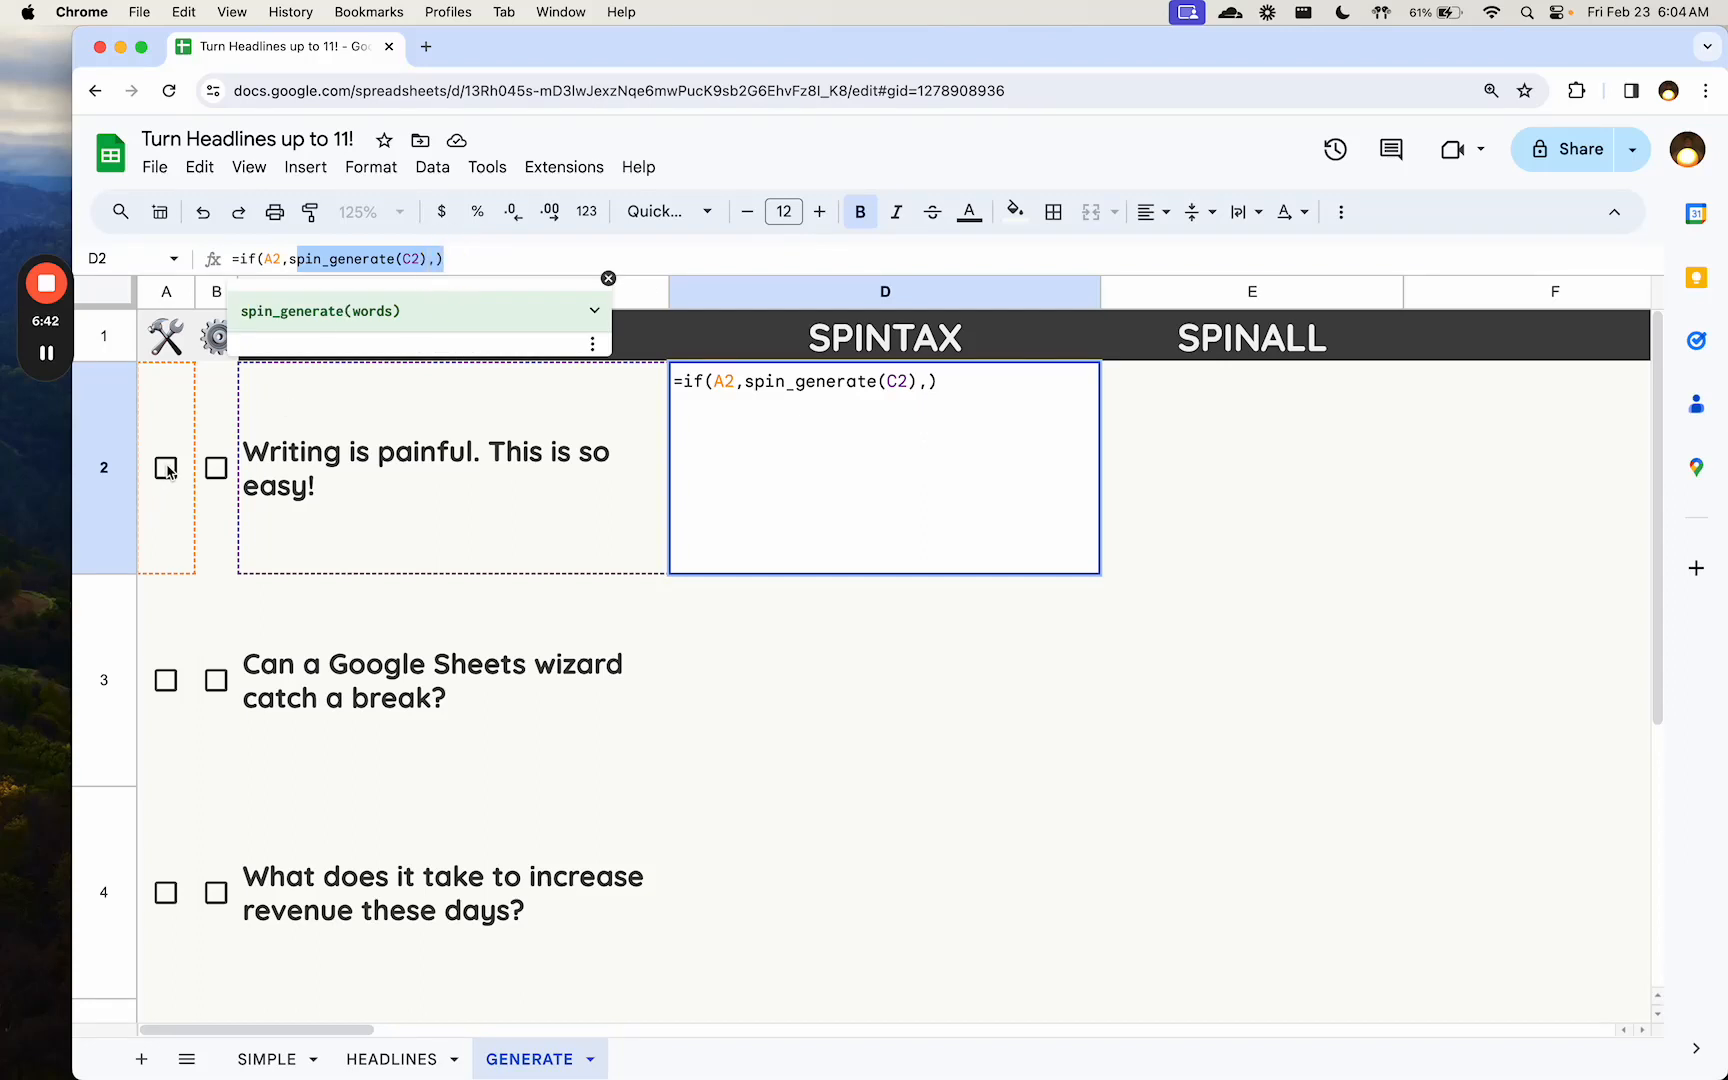
pyautogui.press('Escape')
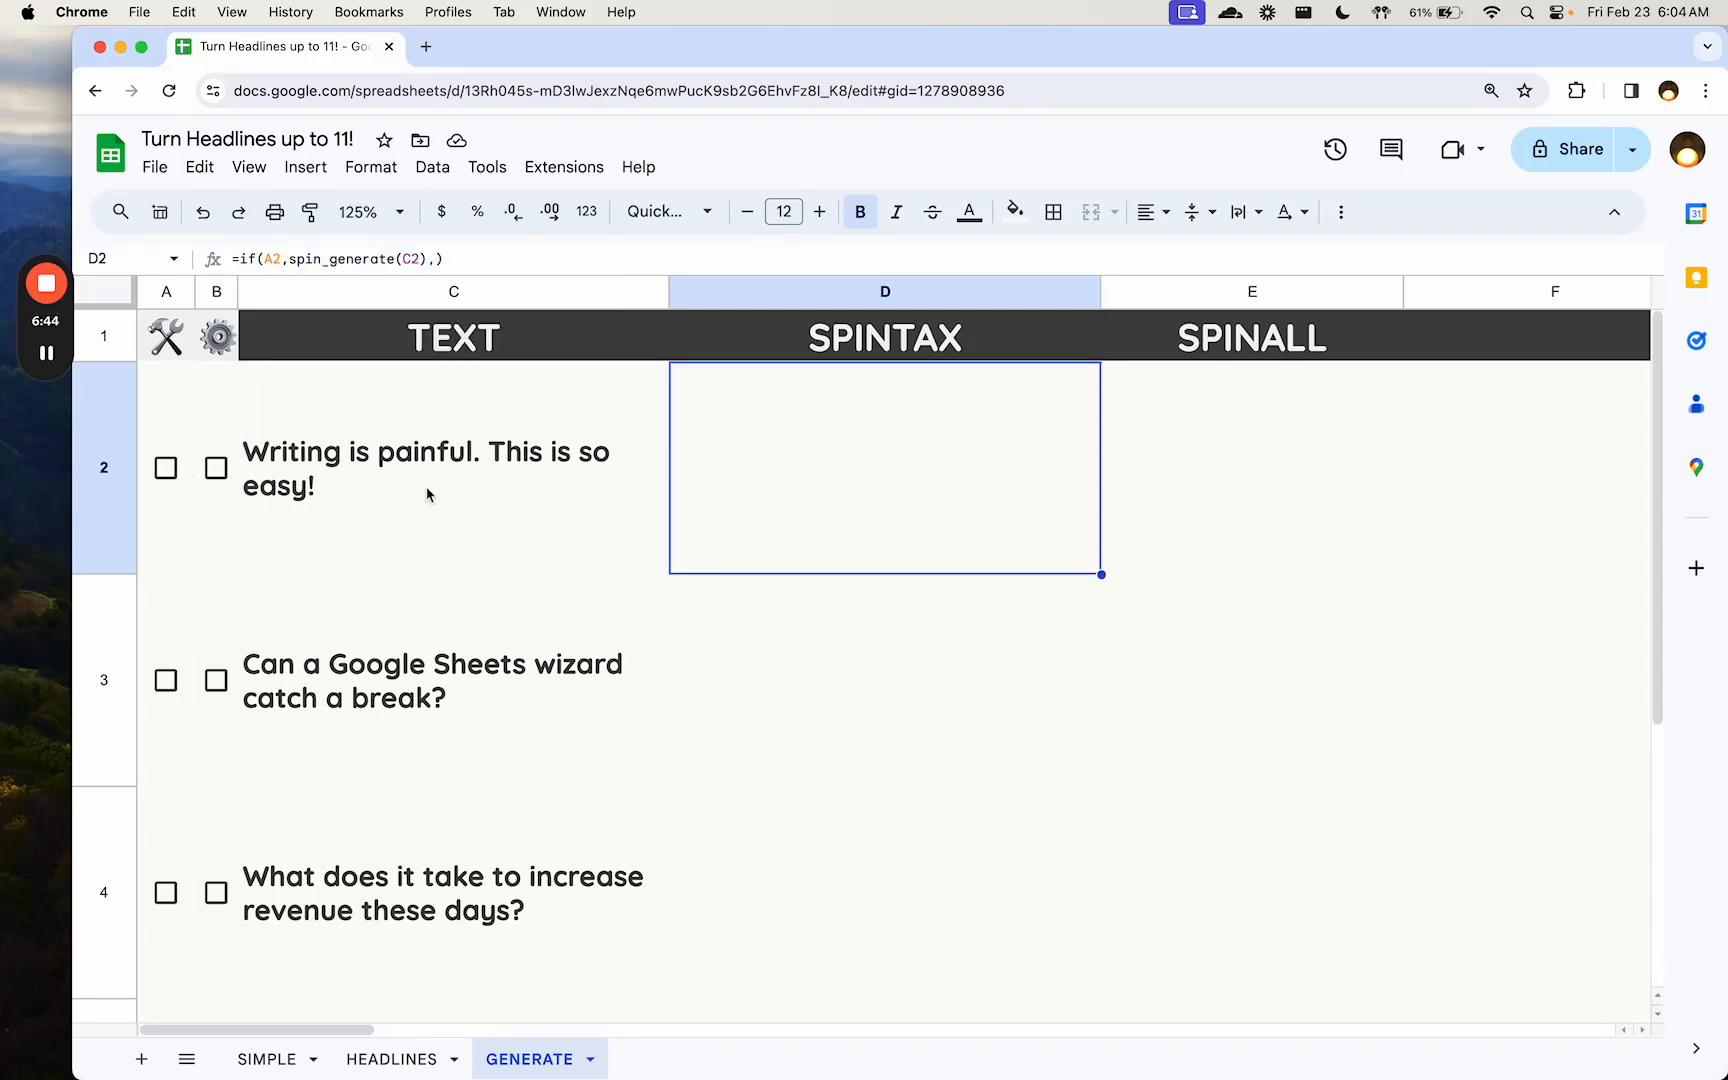
pyautogui.click(430, 495)
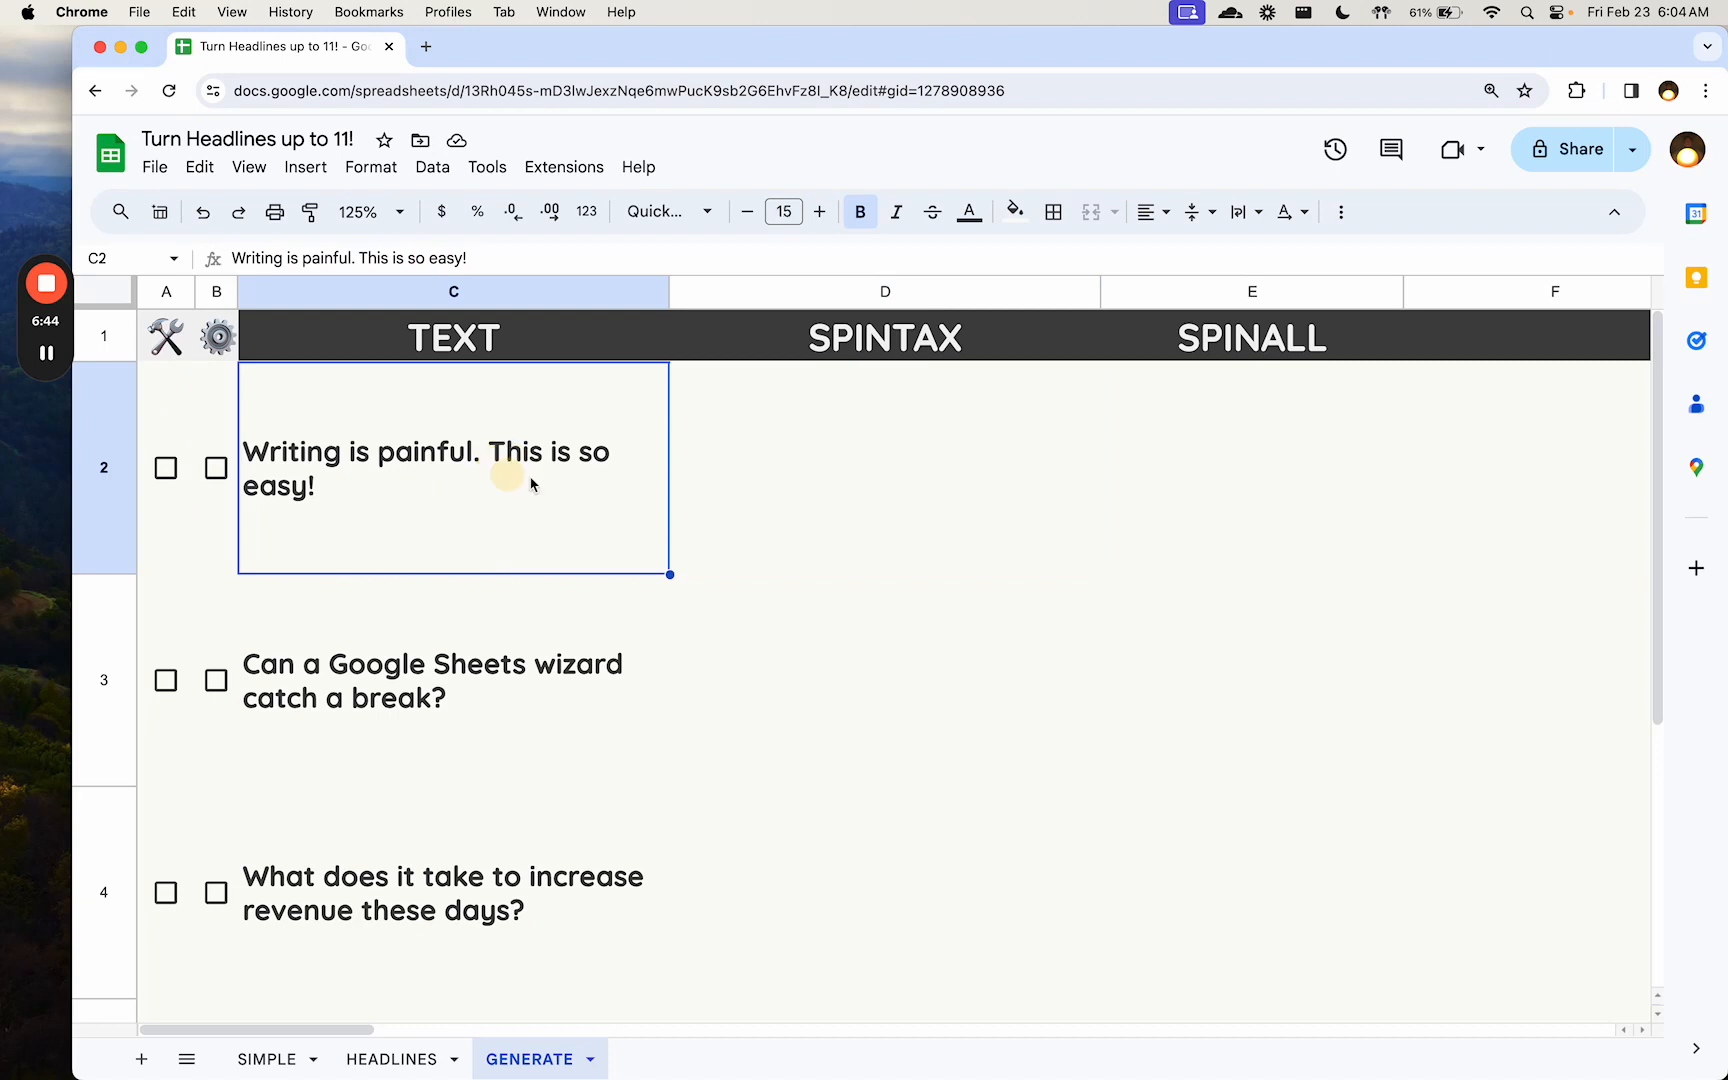
# - Replace the conditional formula in D2 with =spin_generate(C2) to create spintax directly from the text
pyautogui.click(722, 452)
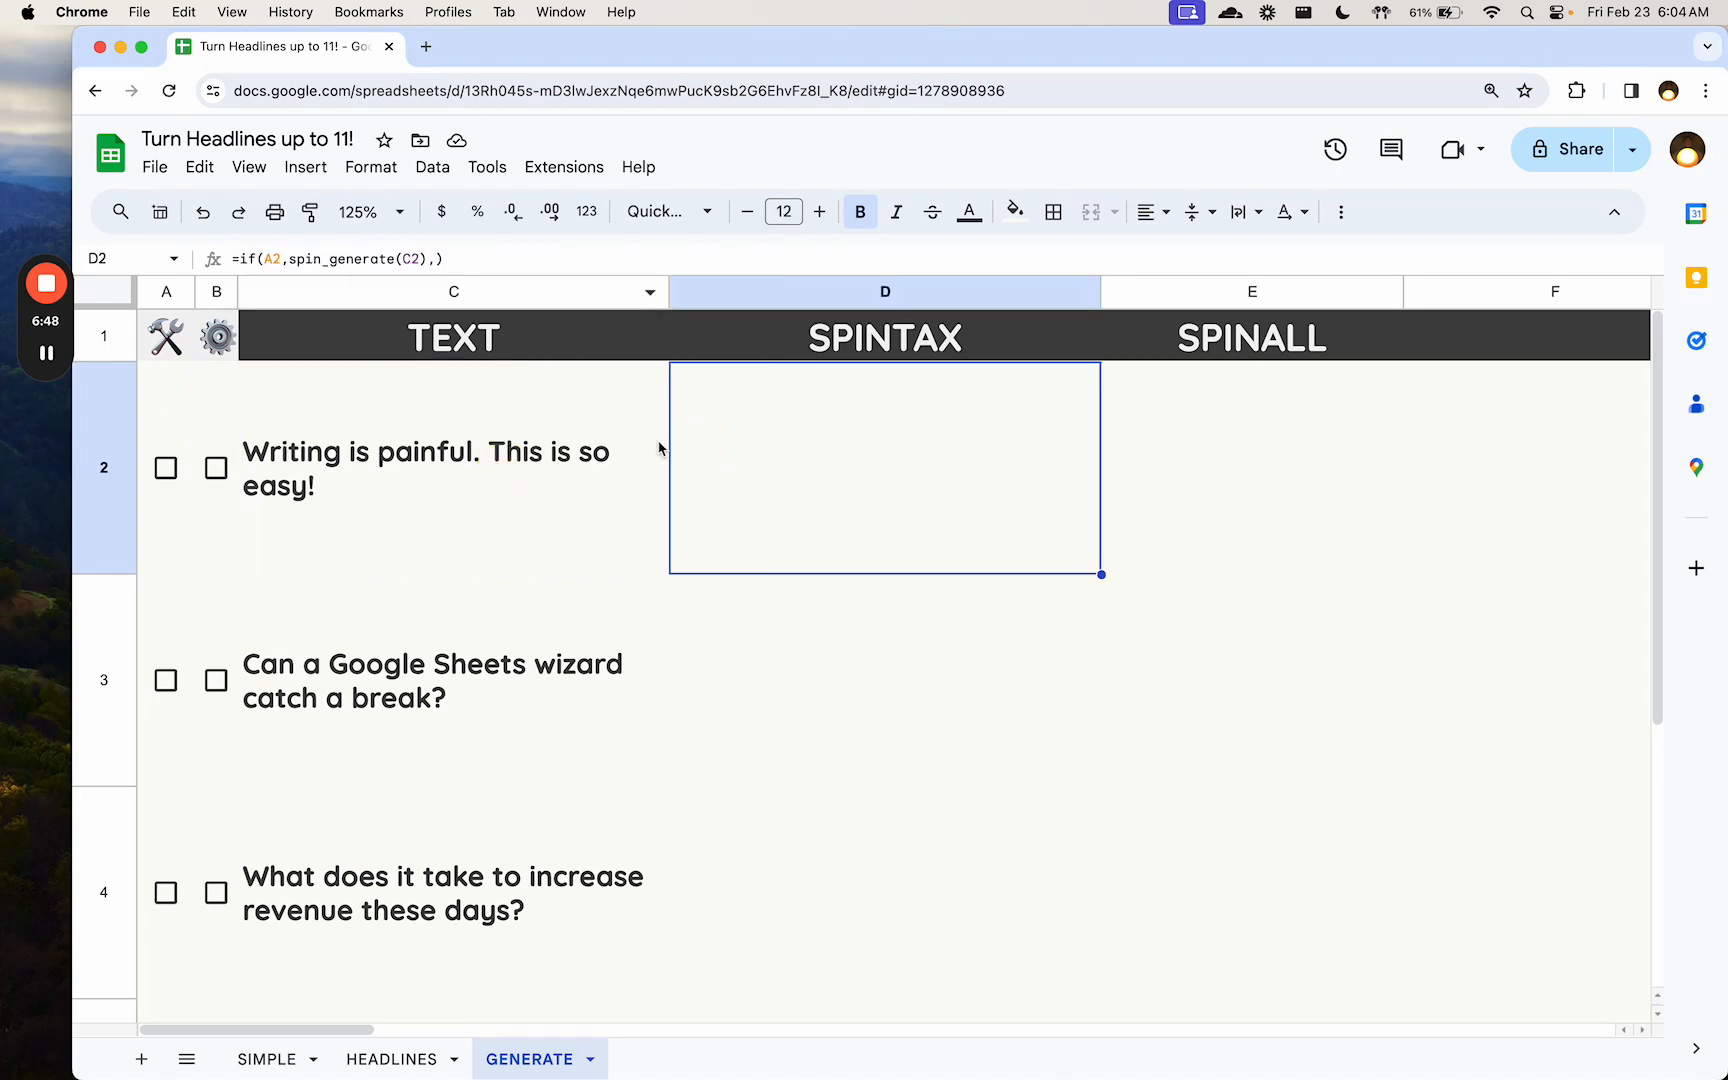
pyautogui.write('=')
pyautogui.write('spin_generate(')
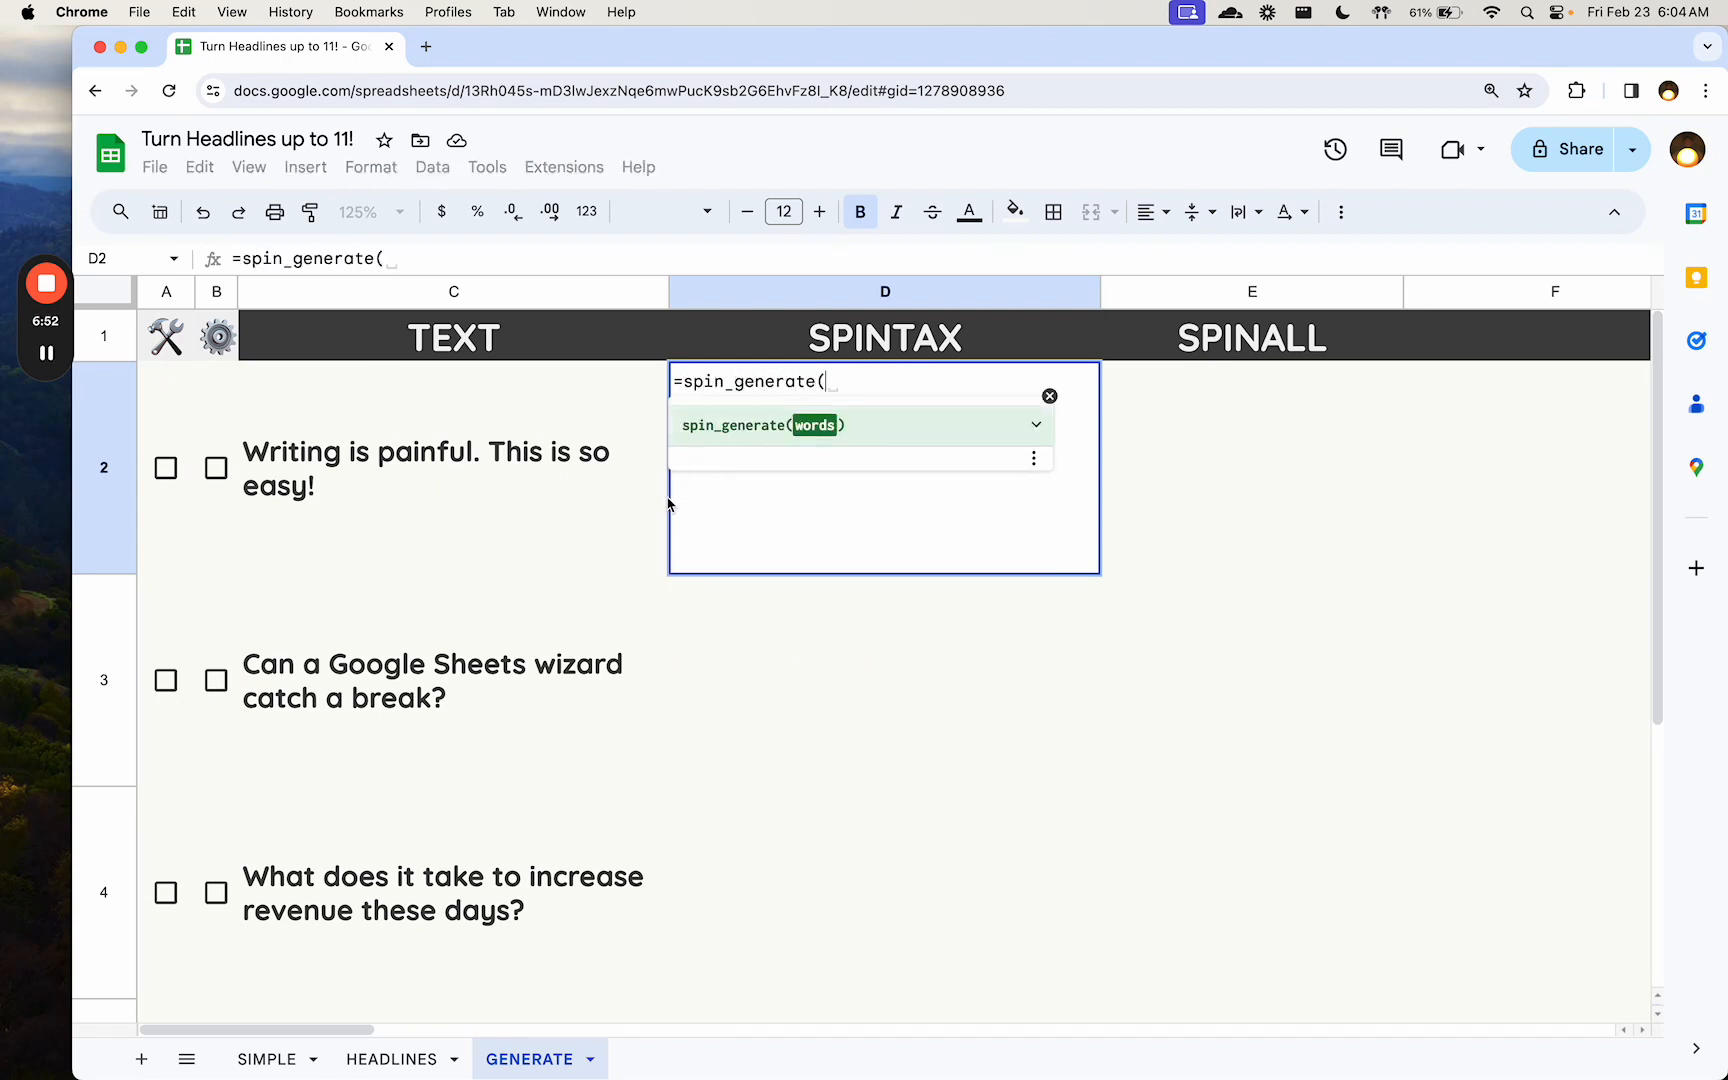
pyautogui.write('C2')
pyautogui.press('Return')
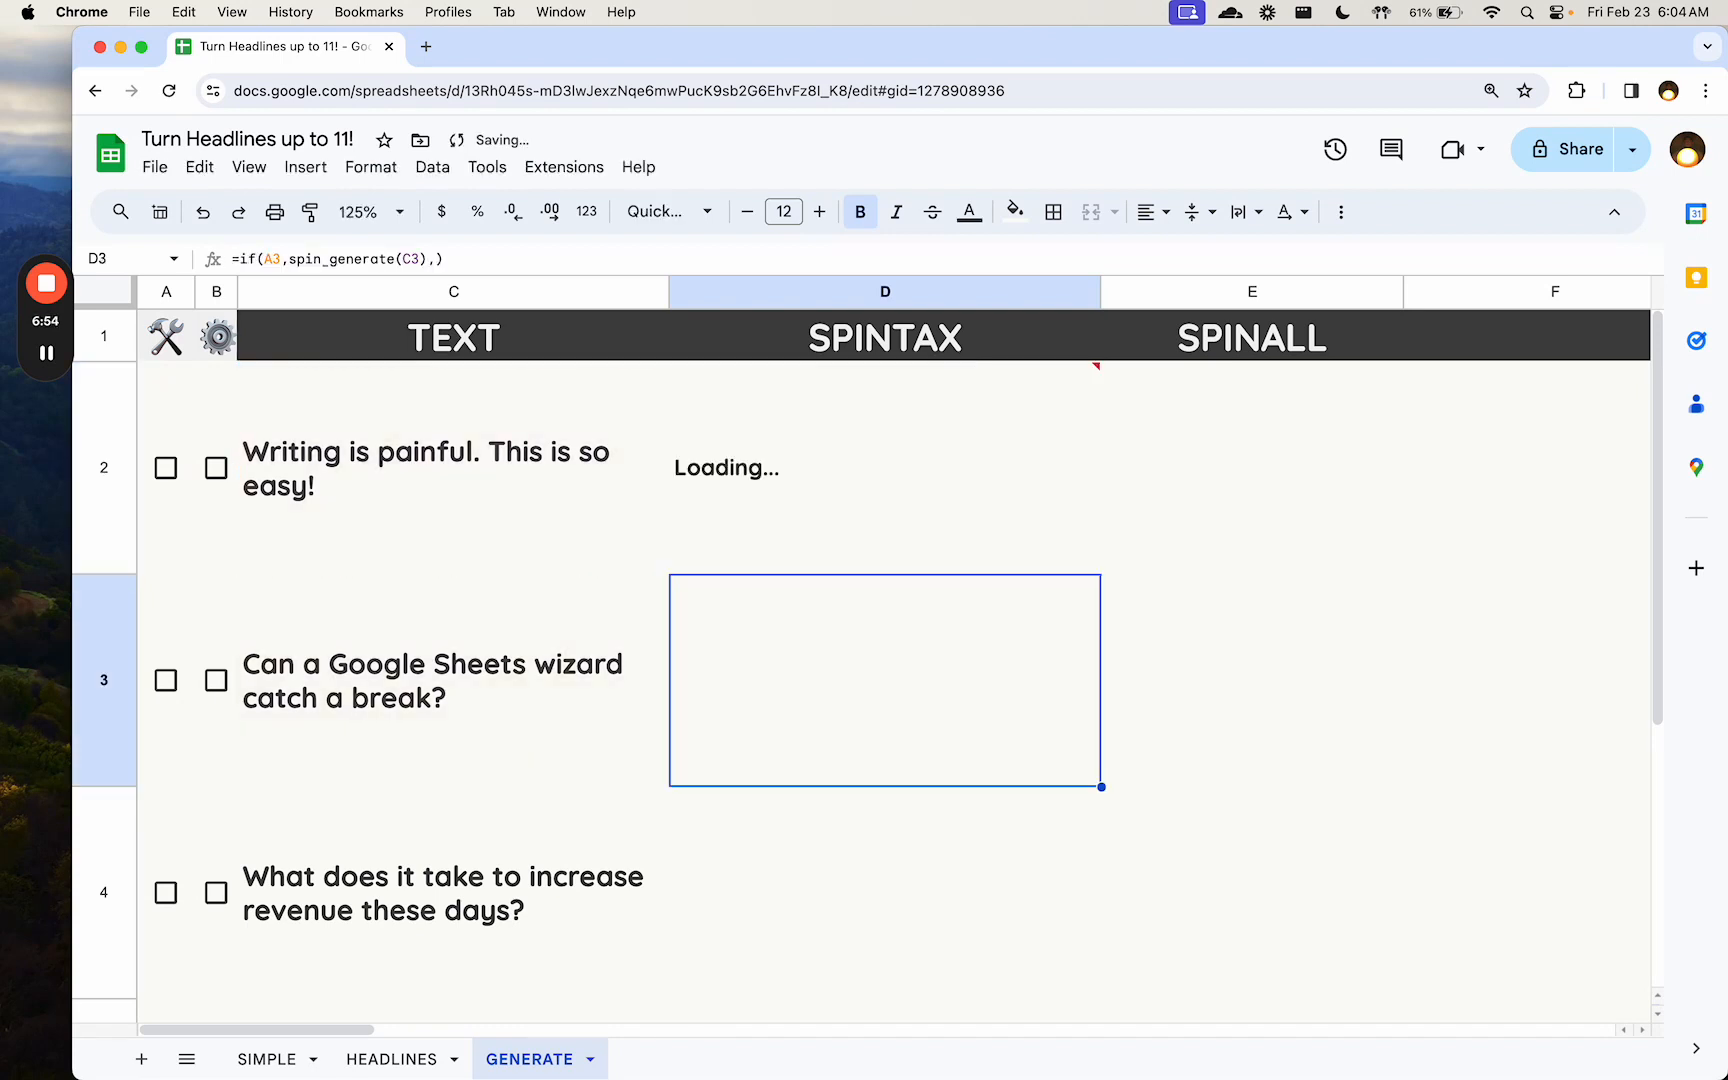
# - View the Spintax Content Spinner extension's options without running any, and return to the spintax in D2
pyautogui.click(490, 168)
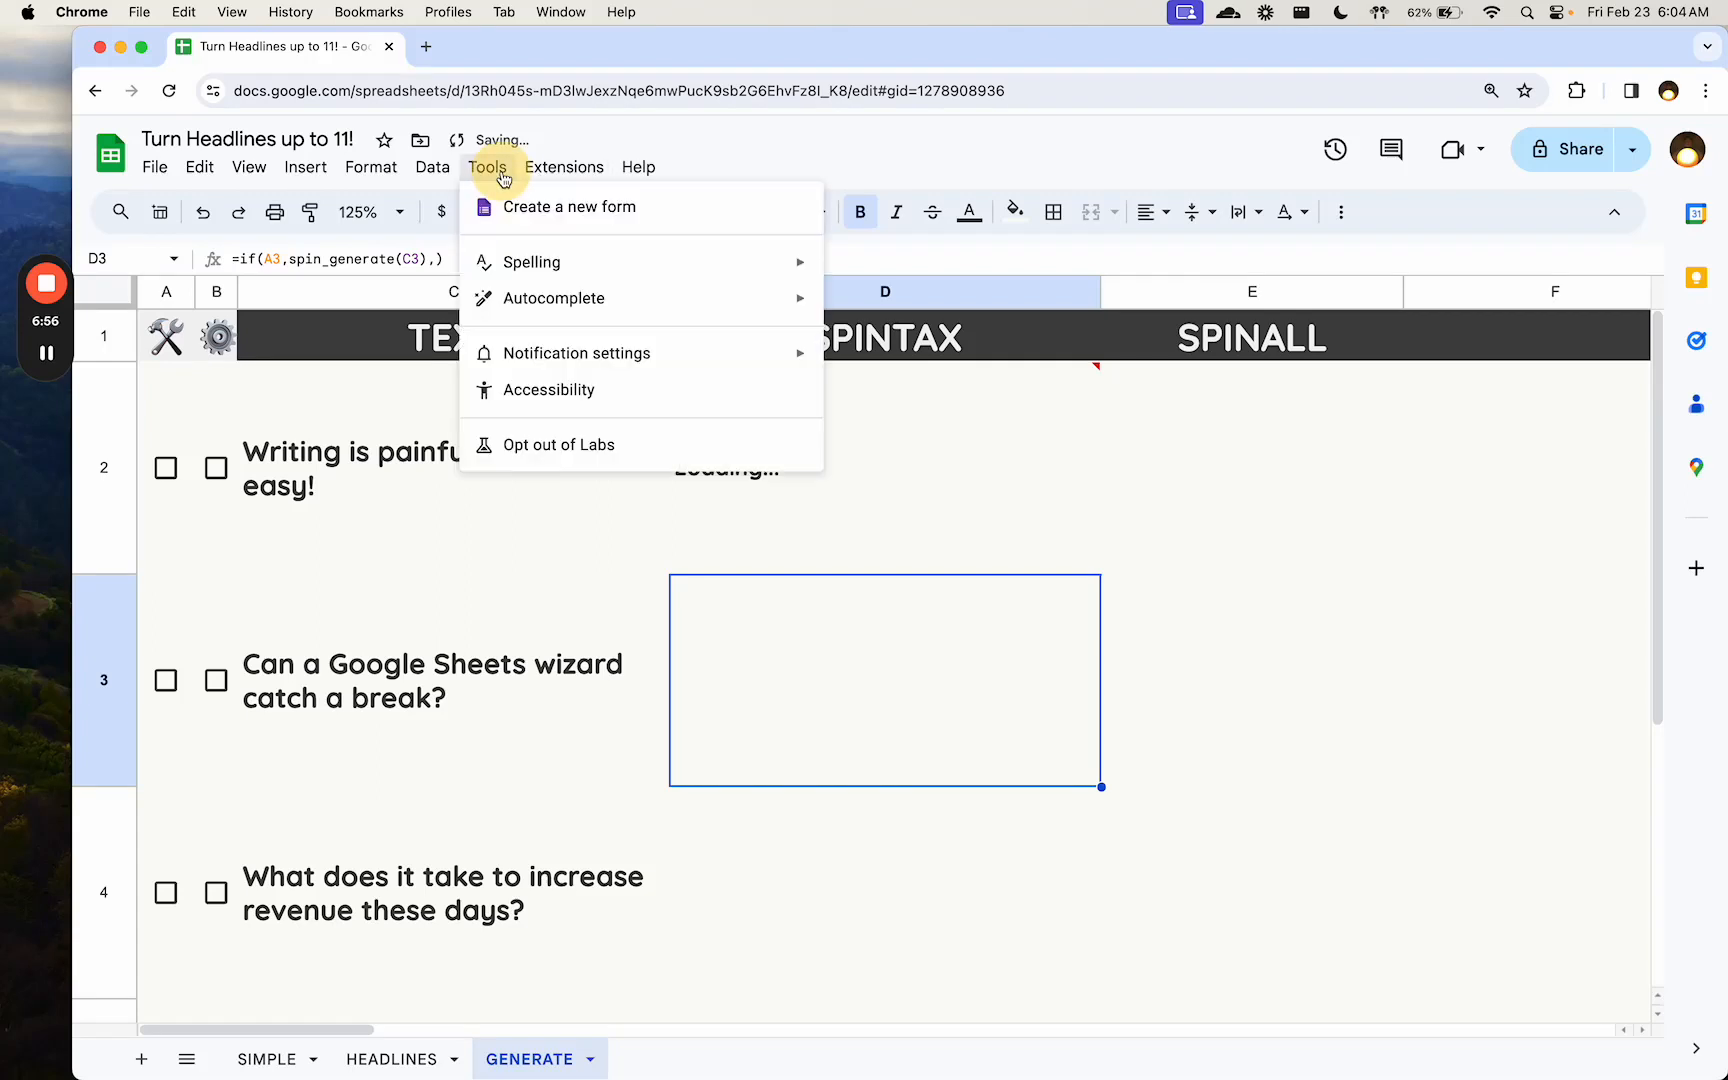
pyautogui.moveTo(545, 168)
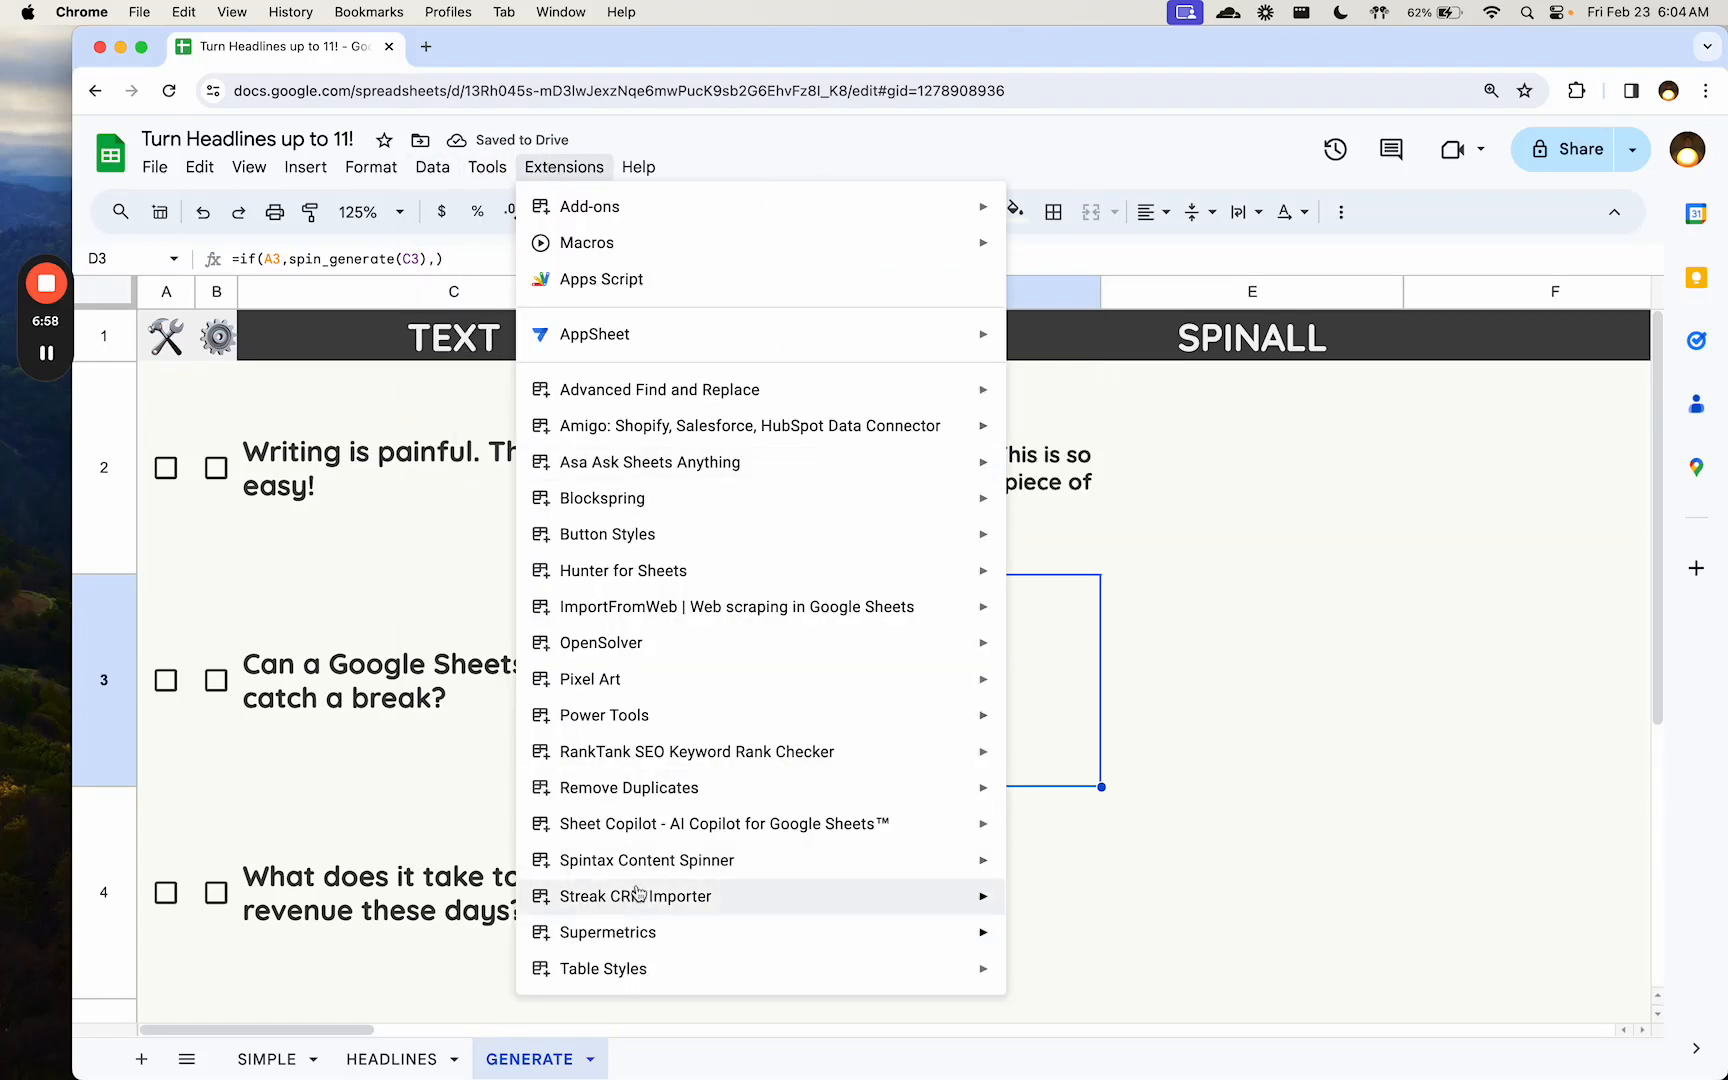
pyautogui.moveTo(648, 860)
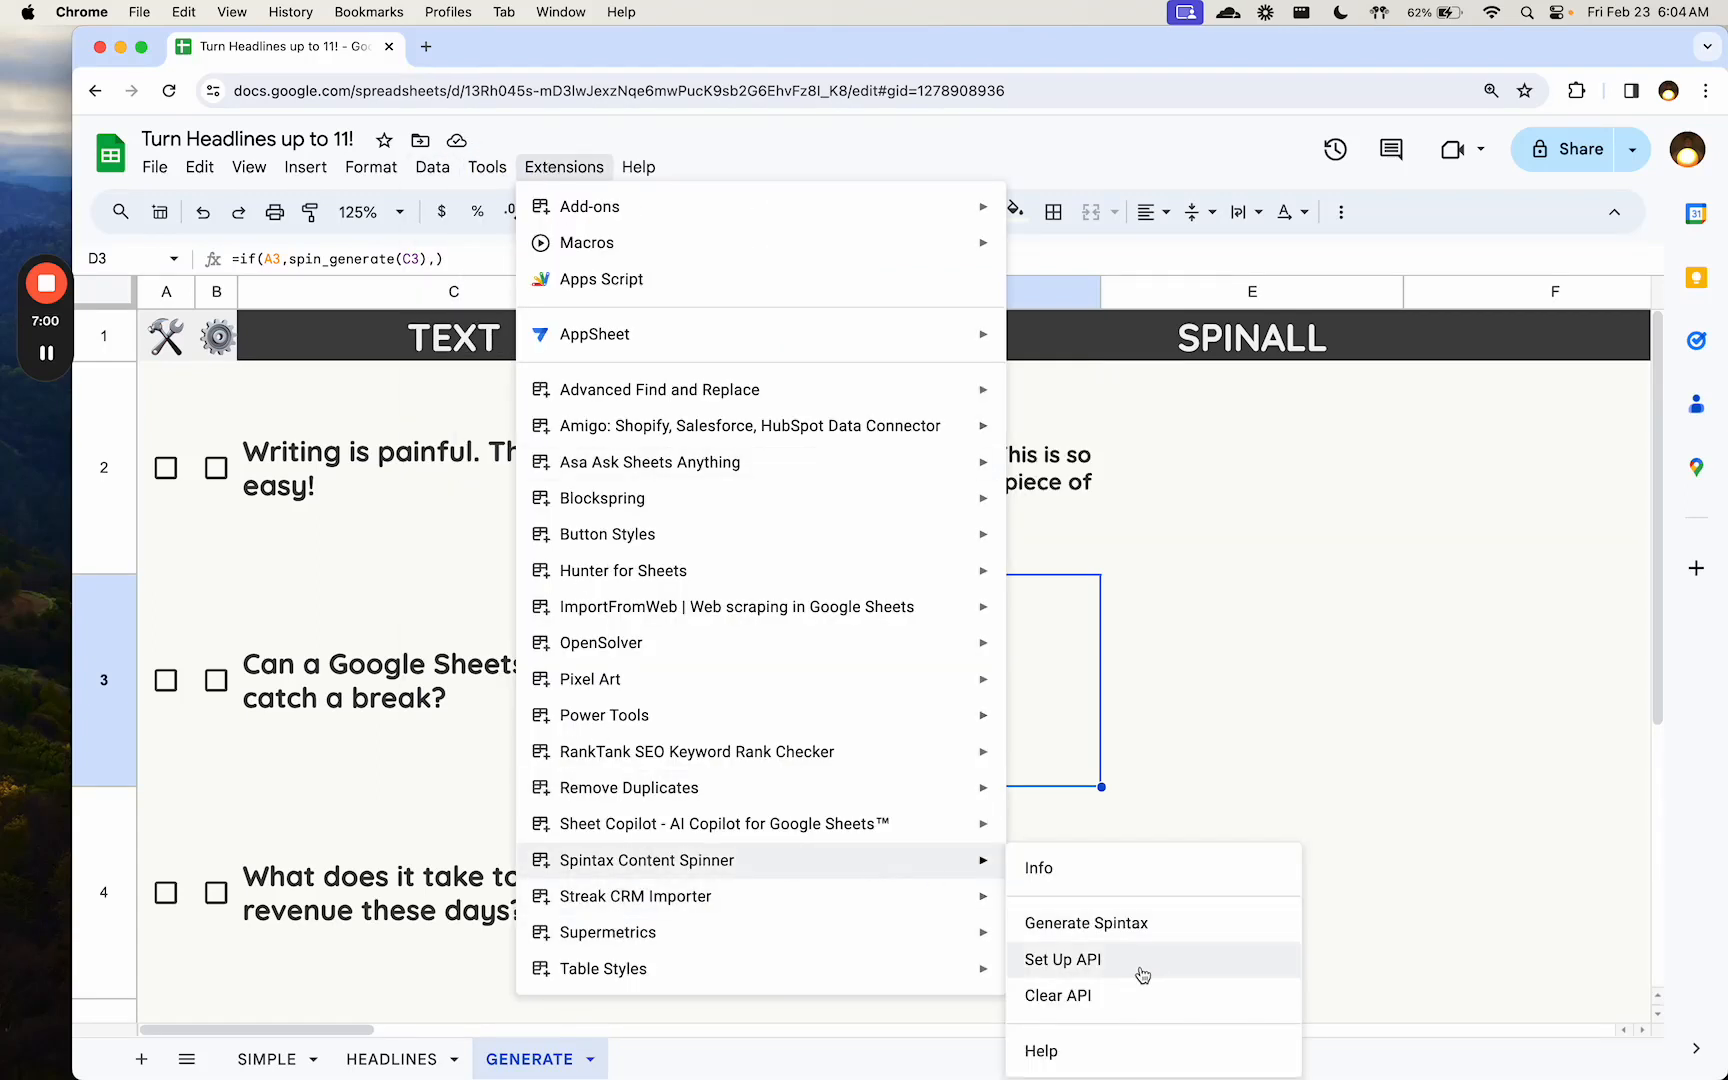
pyautogui.click(1064, 475)
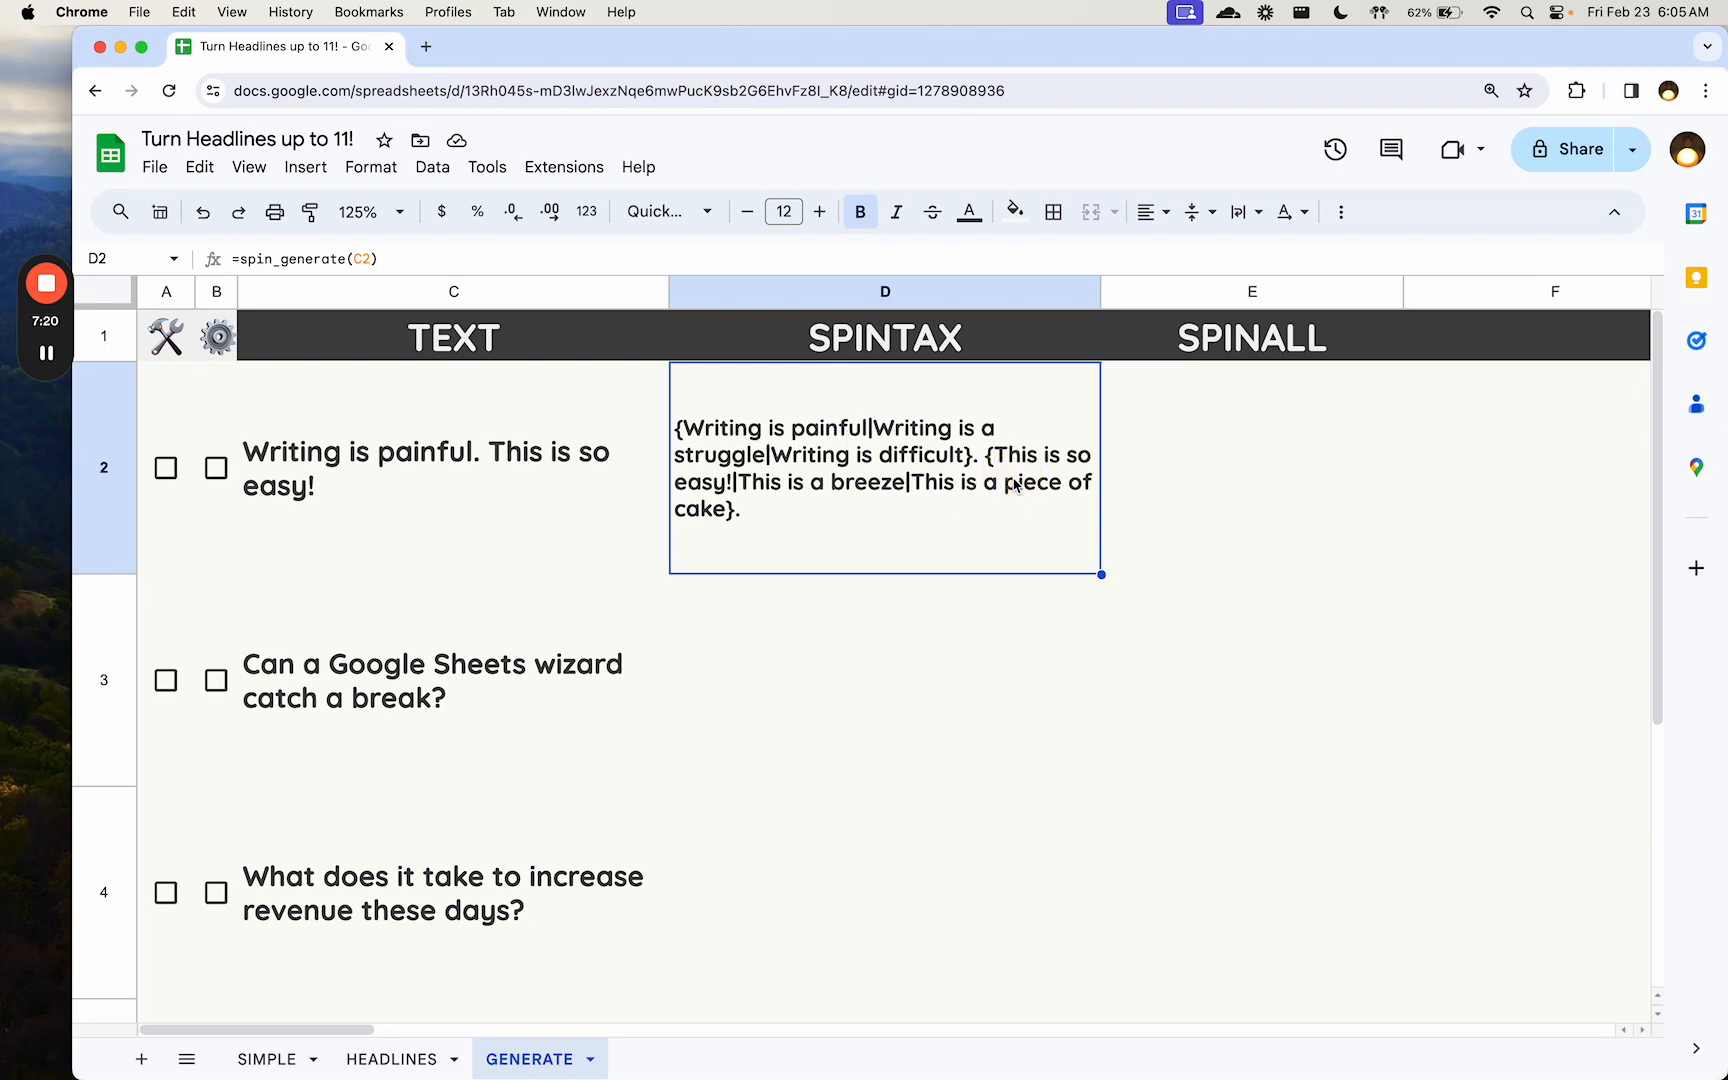
# - Check the E2 formula, then tick the checkboxes in A2 and B2 to expand the first row's spintax into all its variations
pyautogui.press('Right')
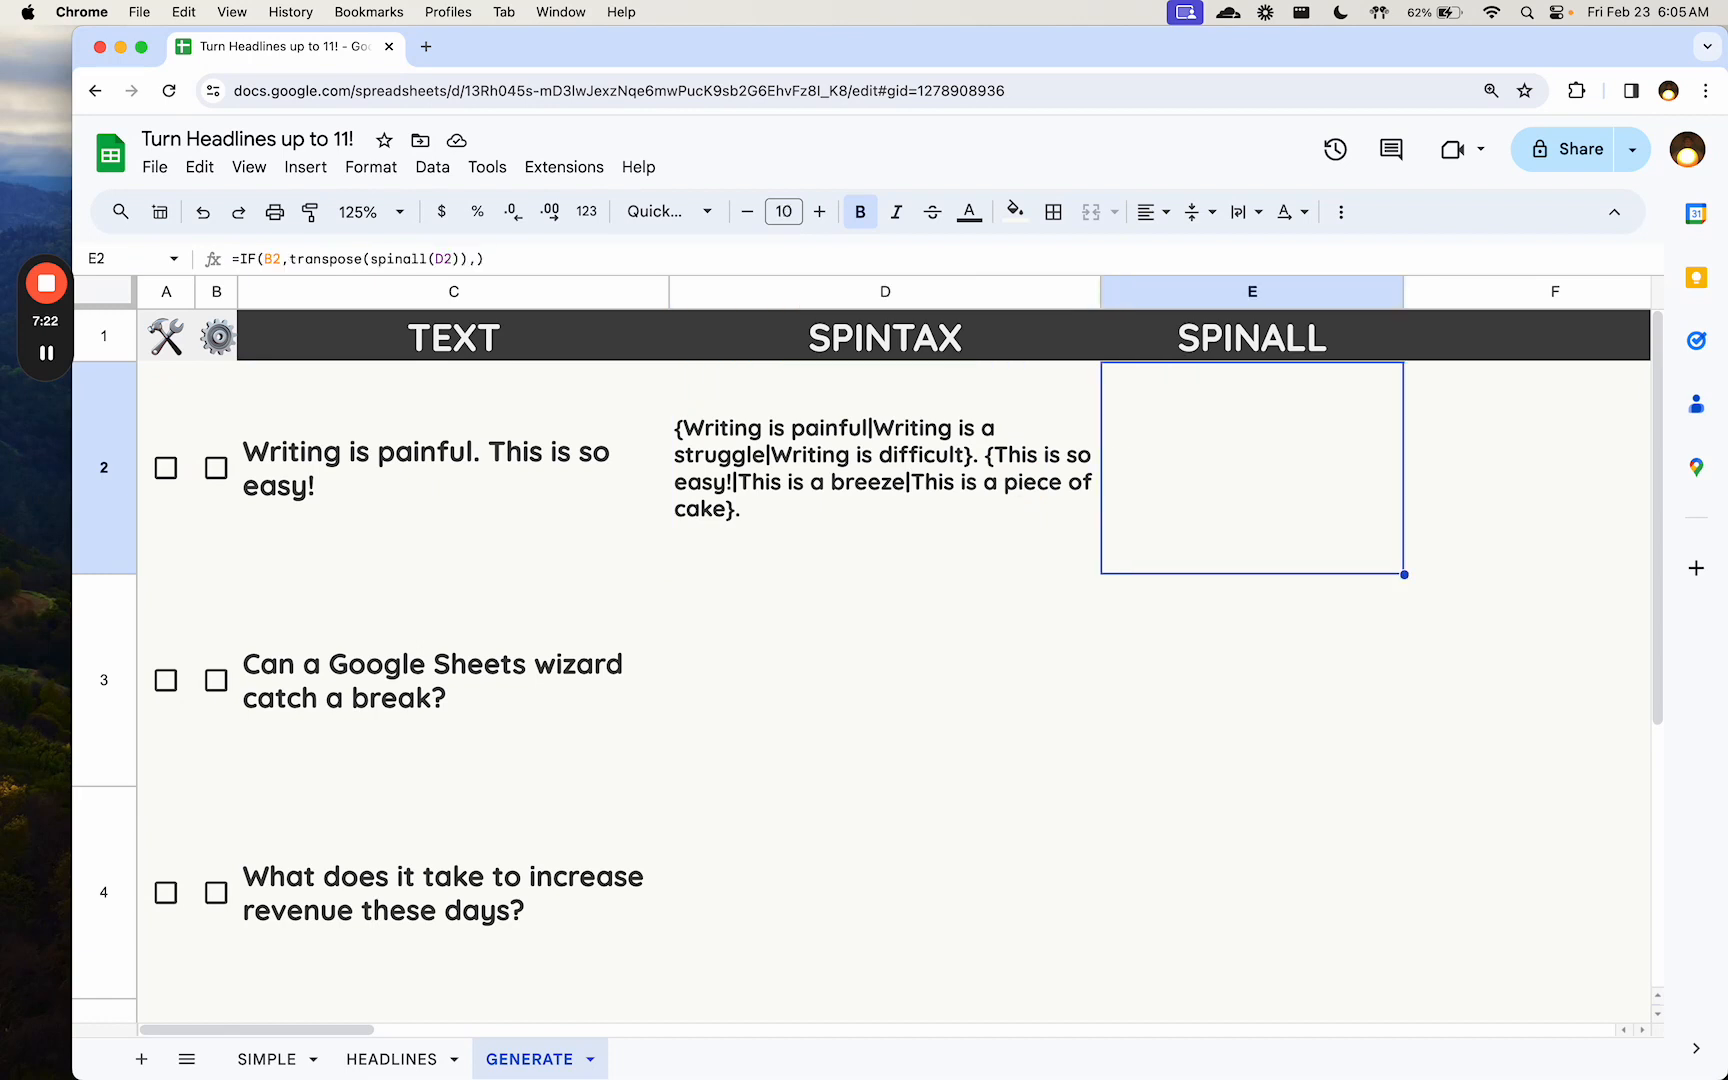
pyautogui.press('Left')
pyautogui.press('Left')
pyautogui.press('Left')
pyautogui.press('Left')
pyautogui.press('space')
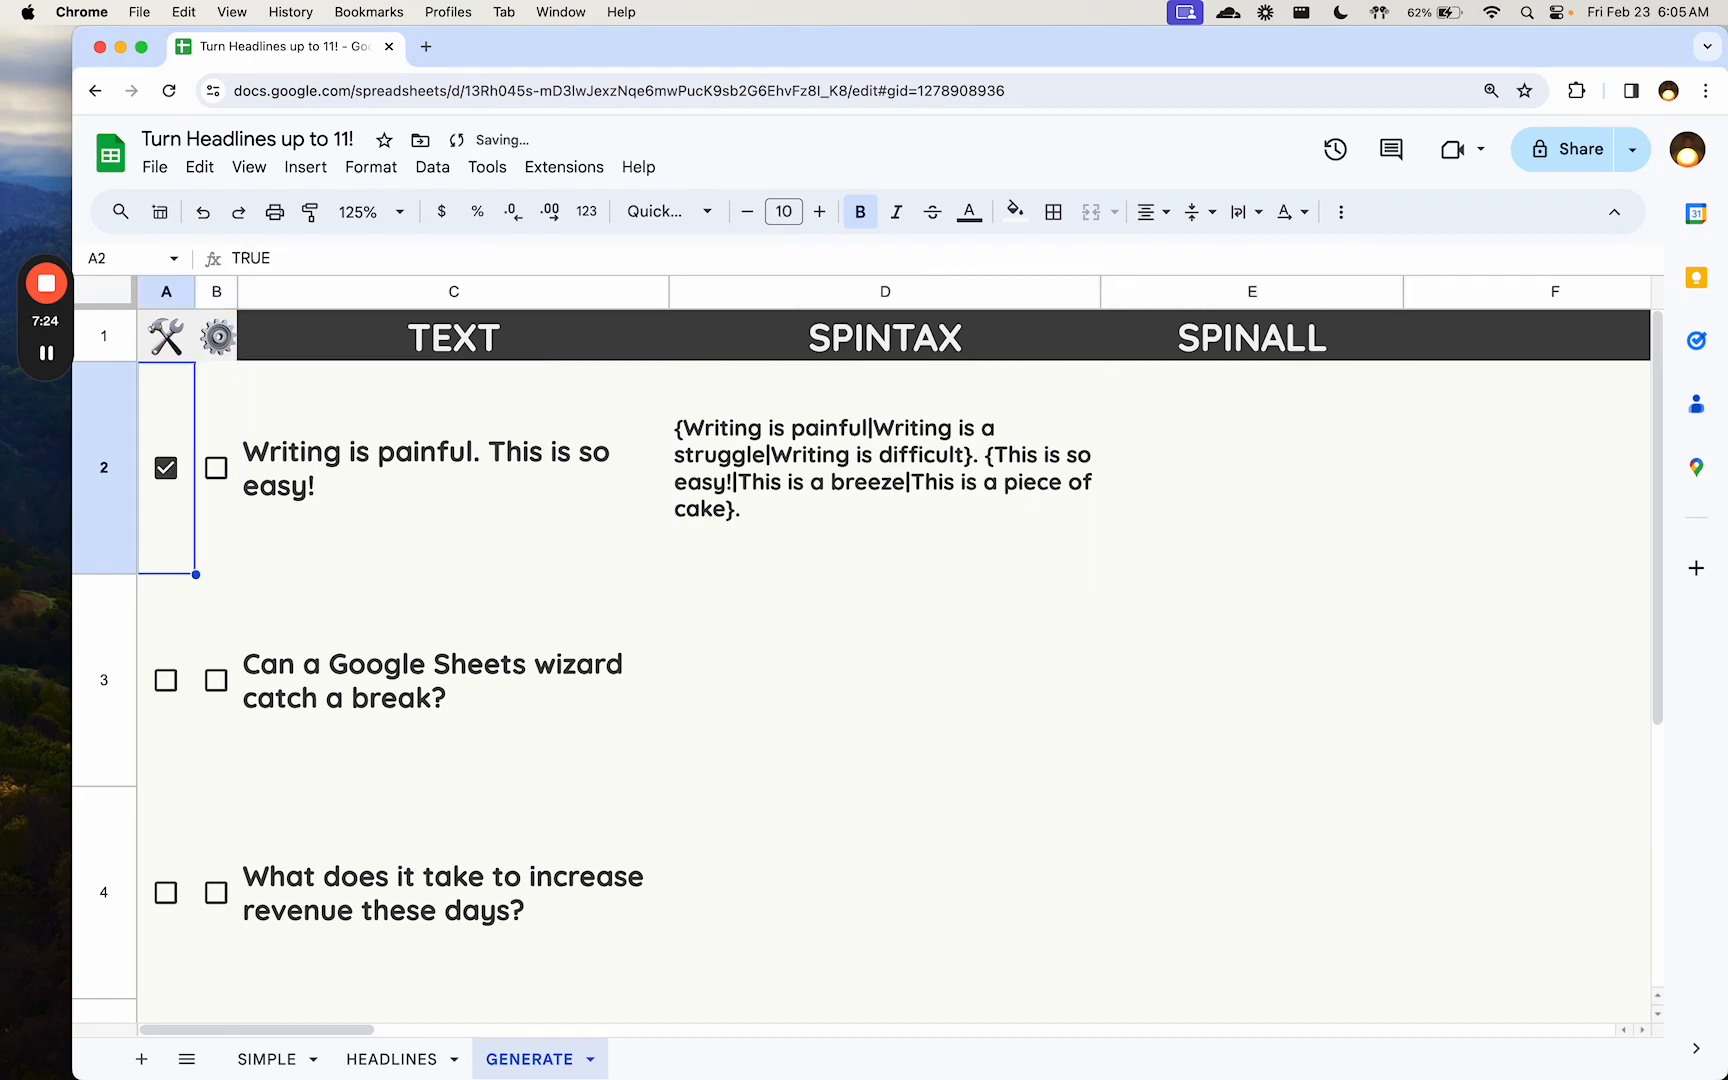
pyautogui.press('Right')
pyautogui.press('space')
pyautogui.press('Right')
pyautogui.press('Right')
pyautogui.press('Right')
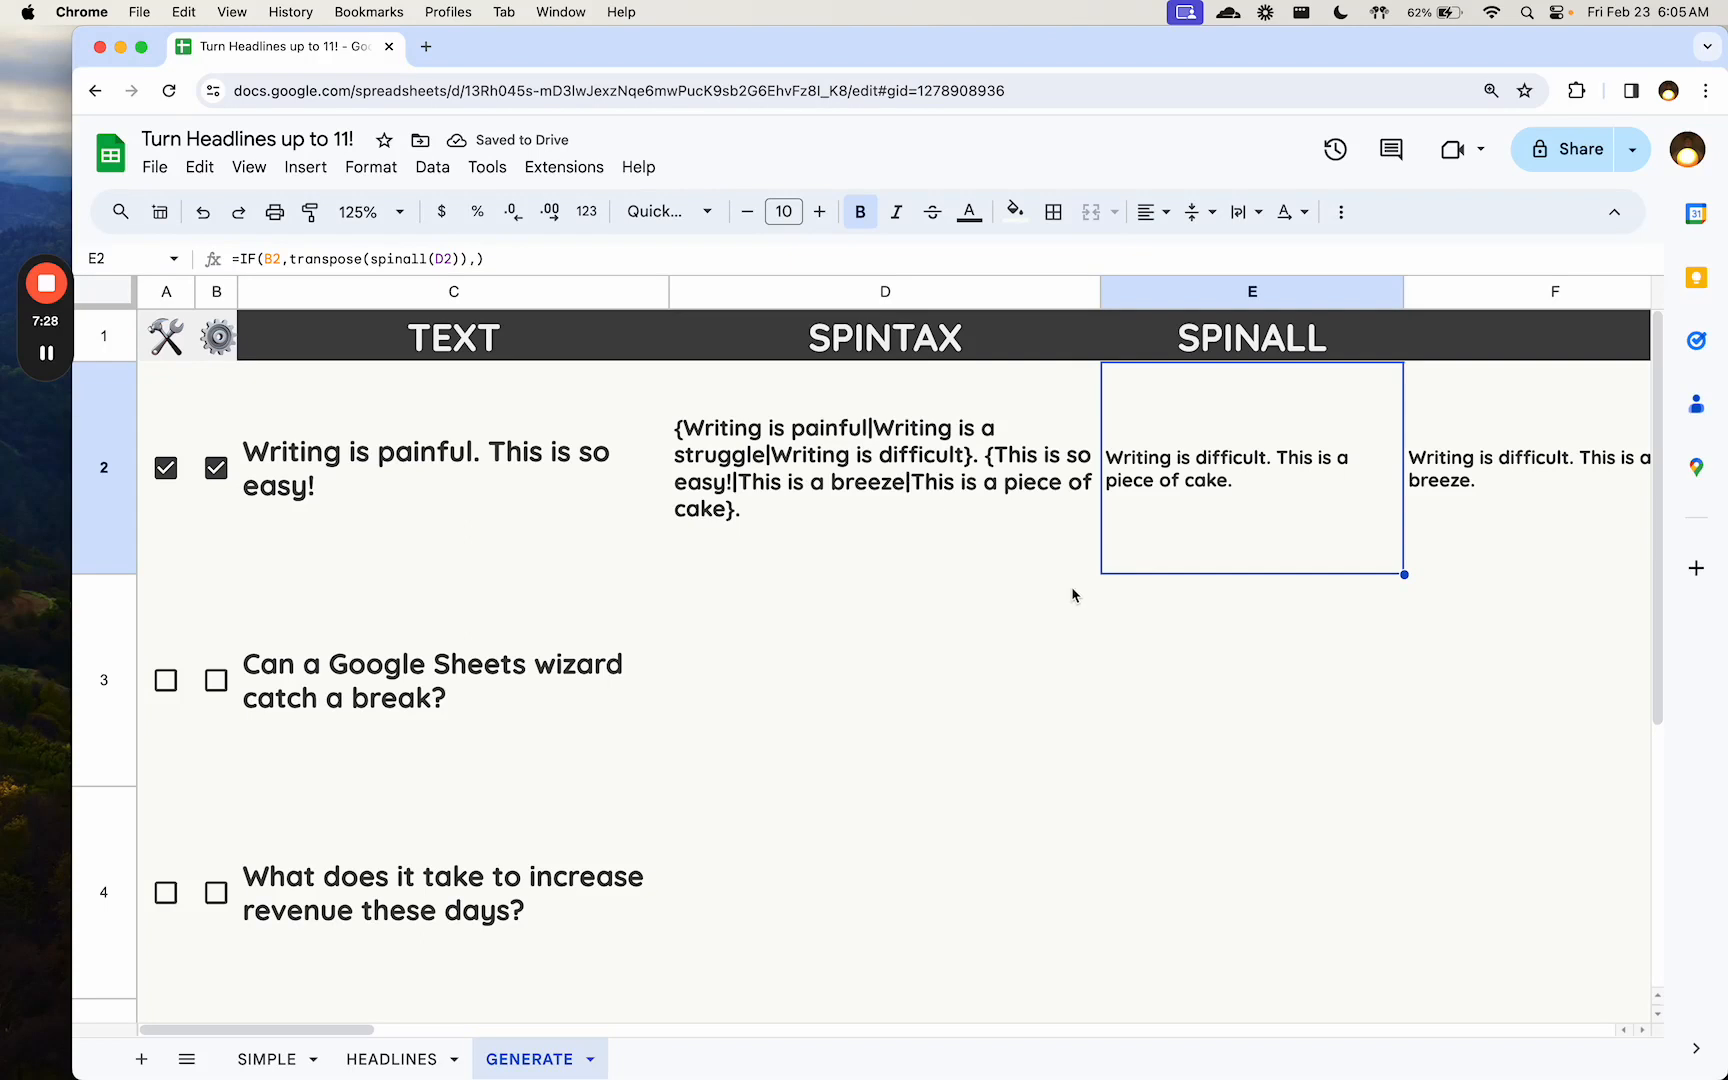
# - Look through the generated variations across row 2 to the last one, and return to A2
pyautogui.press('Right')
pyautogui.press('Right')
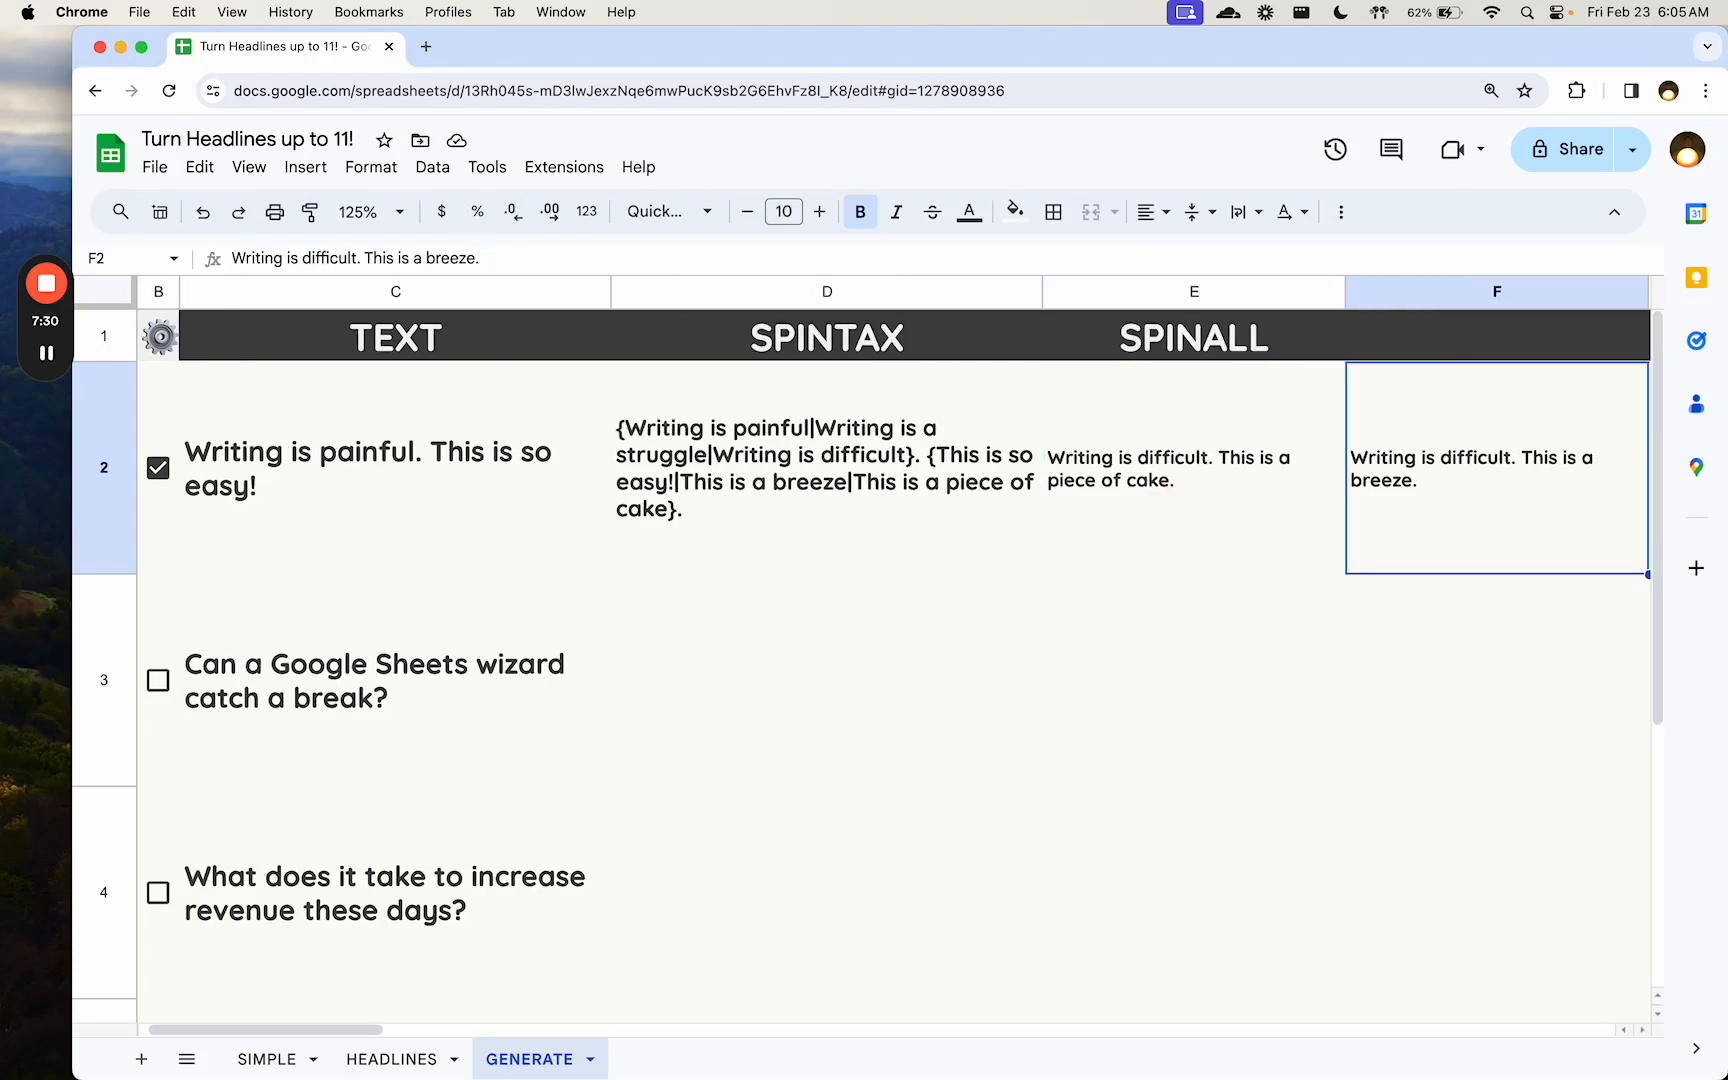
pyautogui.press('Right')
pyautogui.press('Right')
pyautogui.press('Right')
pyautogui.press('Right')
pyautogui.press('Right')
pyautogui.press('Right')
pyautogui.press('Right')
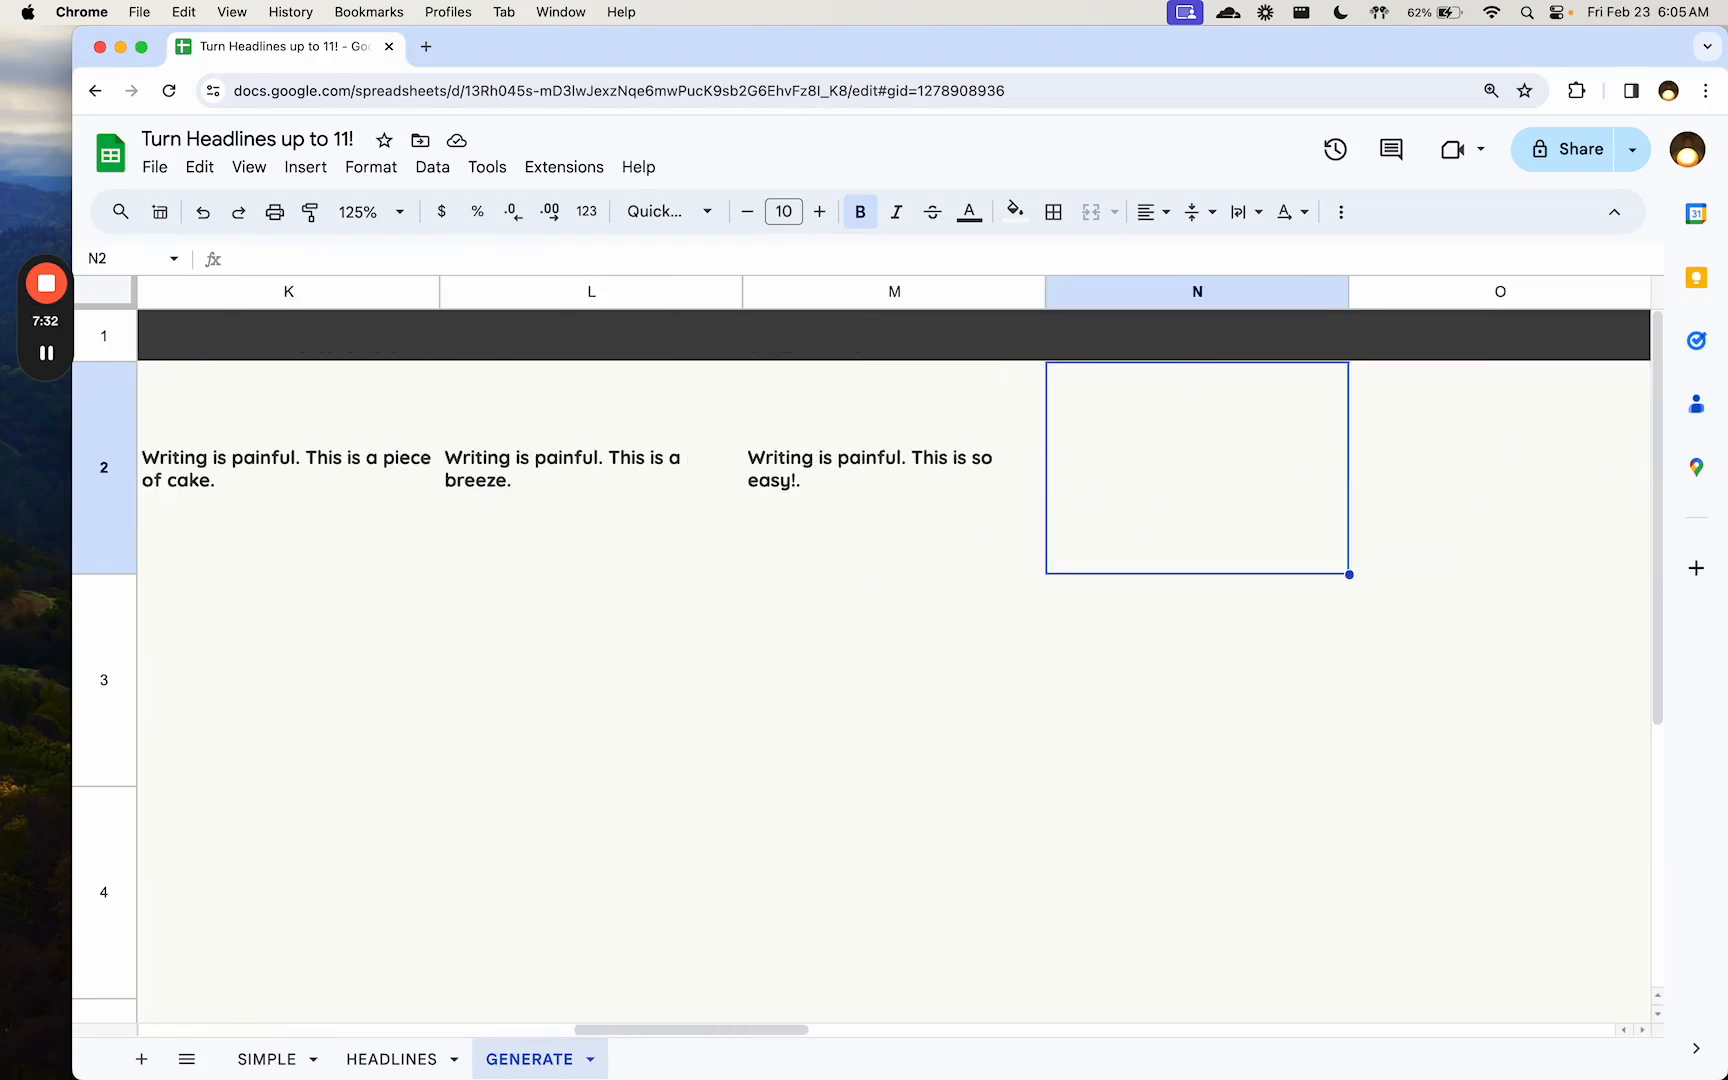
pyautogui.press('Left')
pyautogui.press('Left')
pyautogui.press('Left')
pyautogui.press('Left')
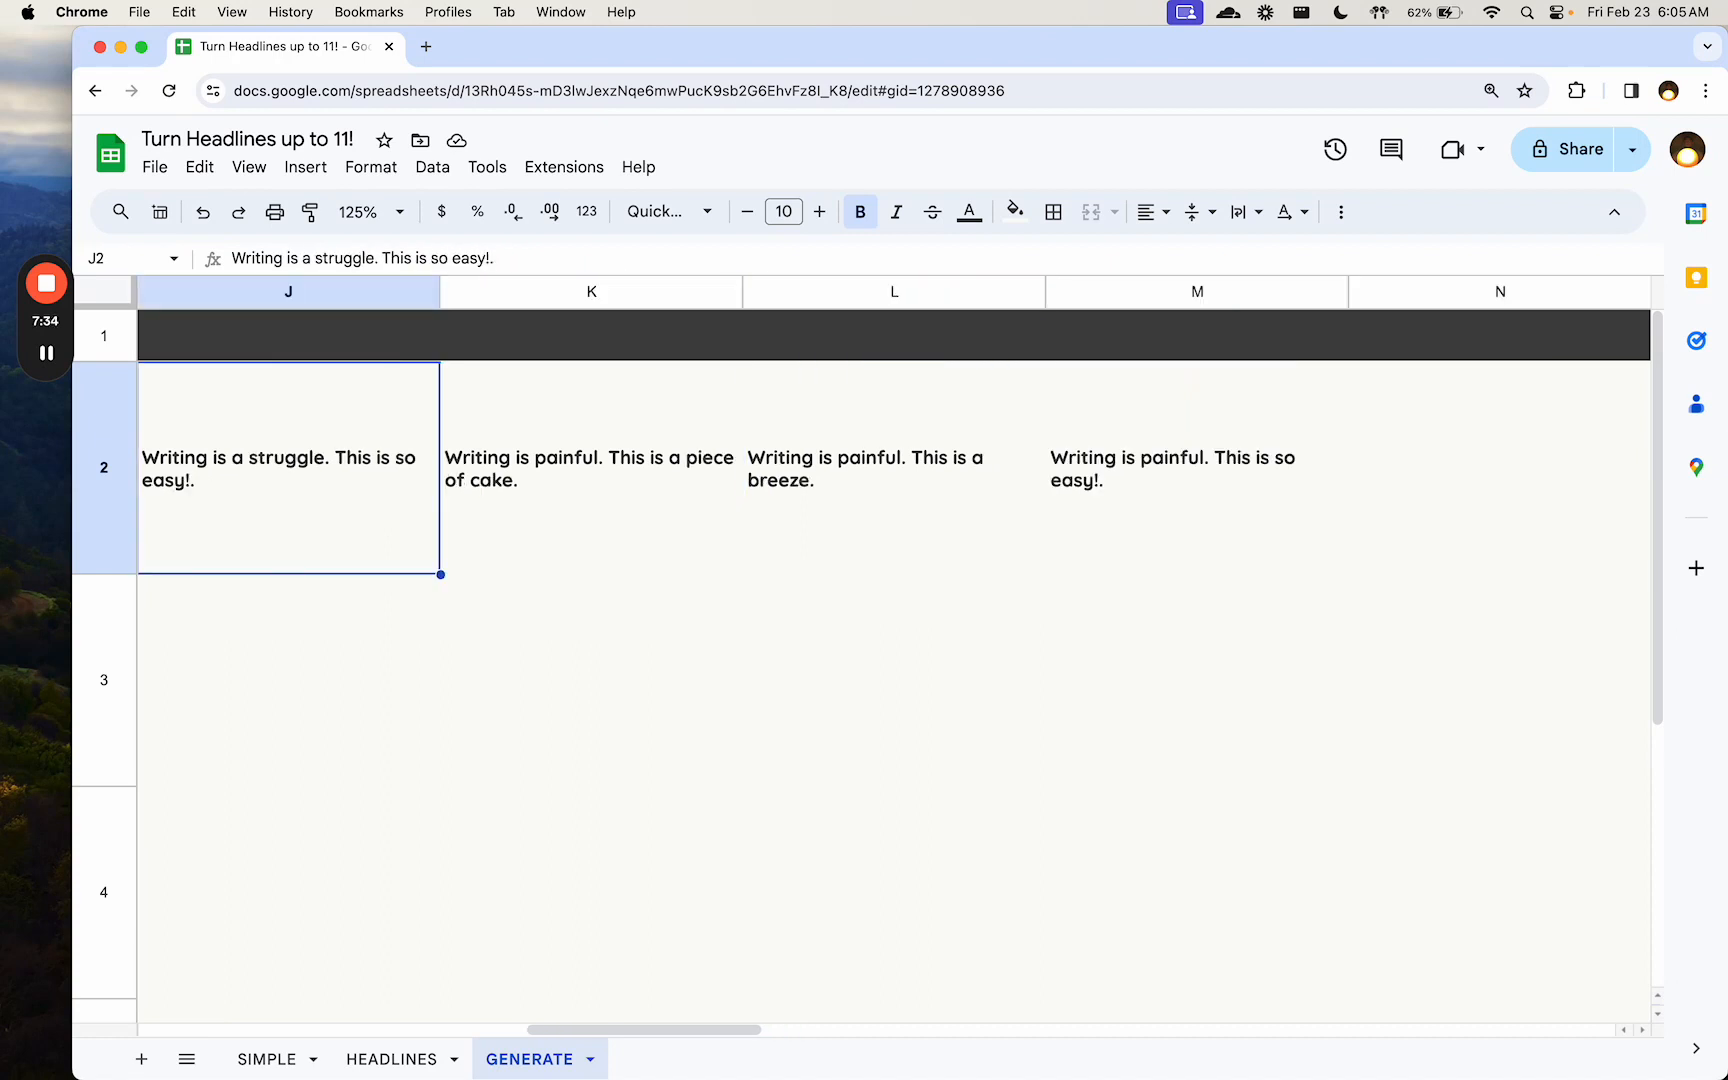
pyautogui.press('Left')
pyautogui.press('Right')
pyautogui.press('Right')
pyautogui.press('Left')
pyautogui.press('Left')
pyautogui.press('Left')
pyautogui.press('Left')
pyautogui.press('Left')
pyautogui.press('Left')
pyautogui.press('Left')
pyautogui.press('Left')
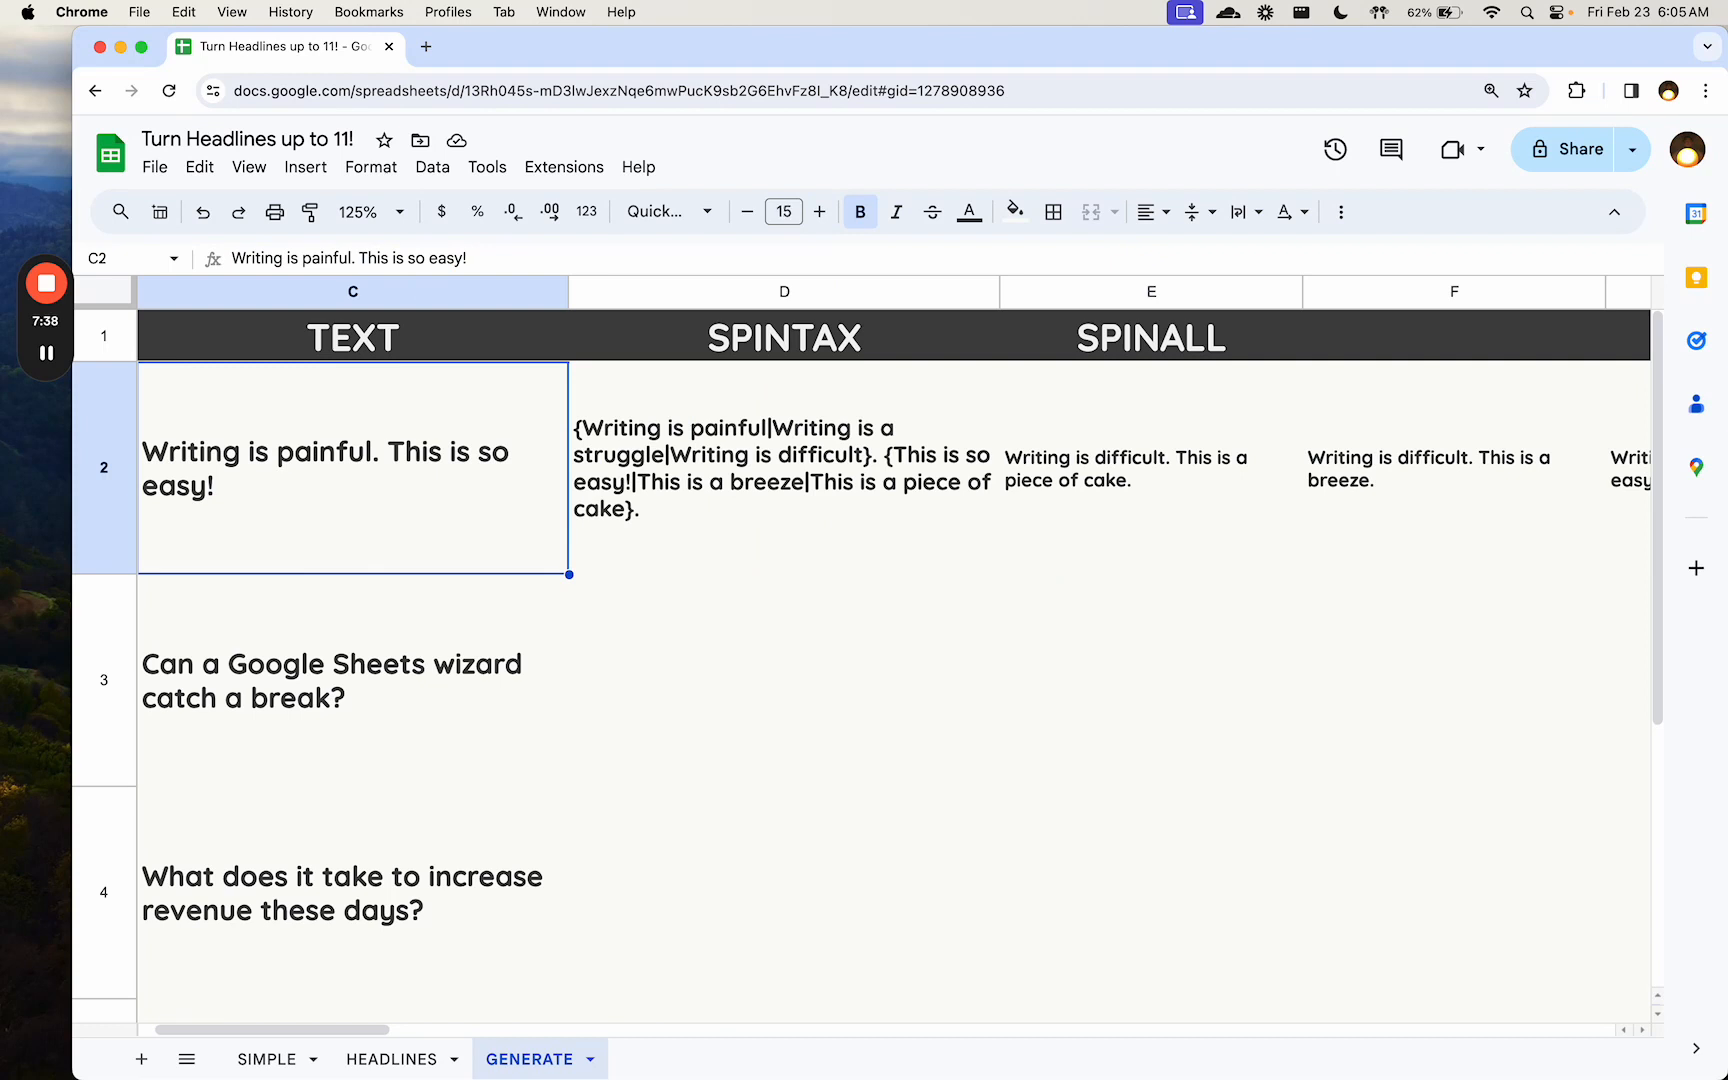
pyautogui.press('Left')
pyautogui.press('Left')
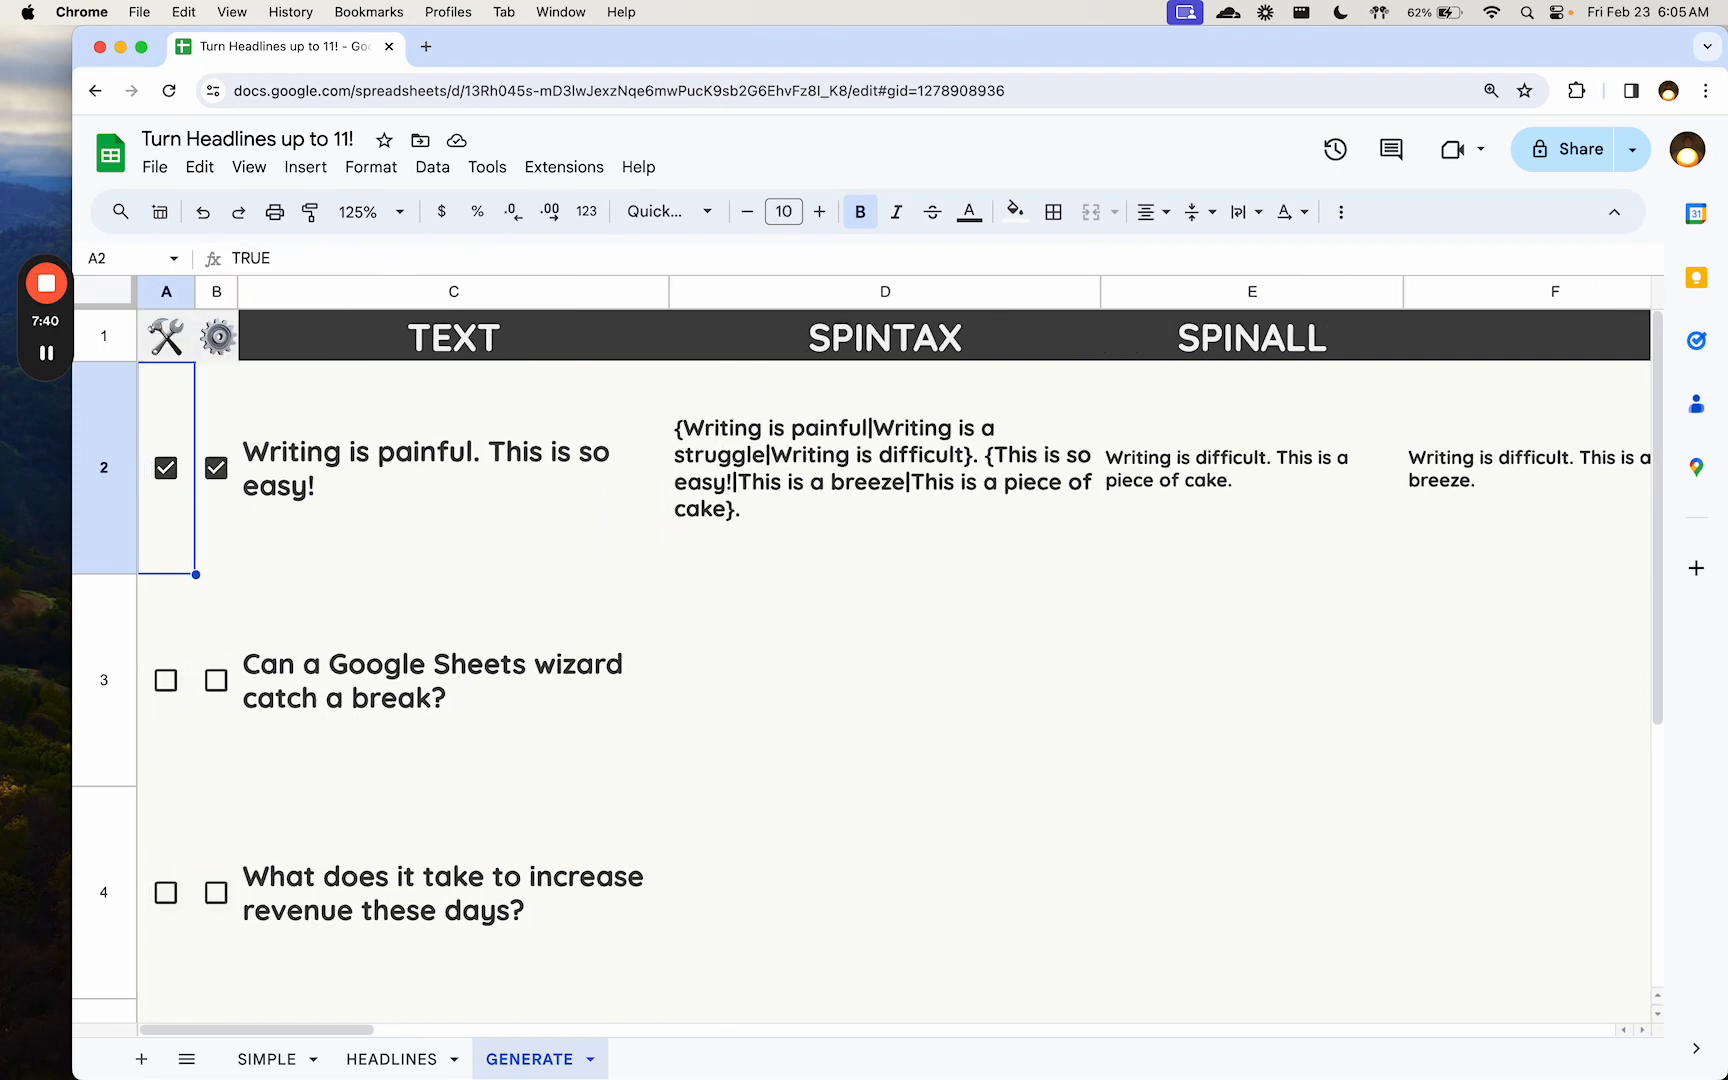
# - Tick the A3 checkbox to generate spintax for "Can a Google Sheets wizard catch a break?" and go to D3
pyautogui.press('Down')
pyautogui.press('Down')
pyautogui.press('Up')
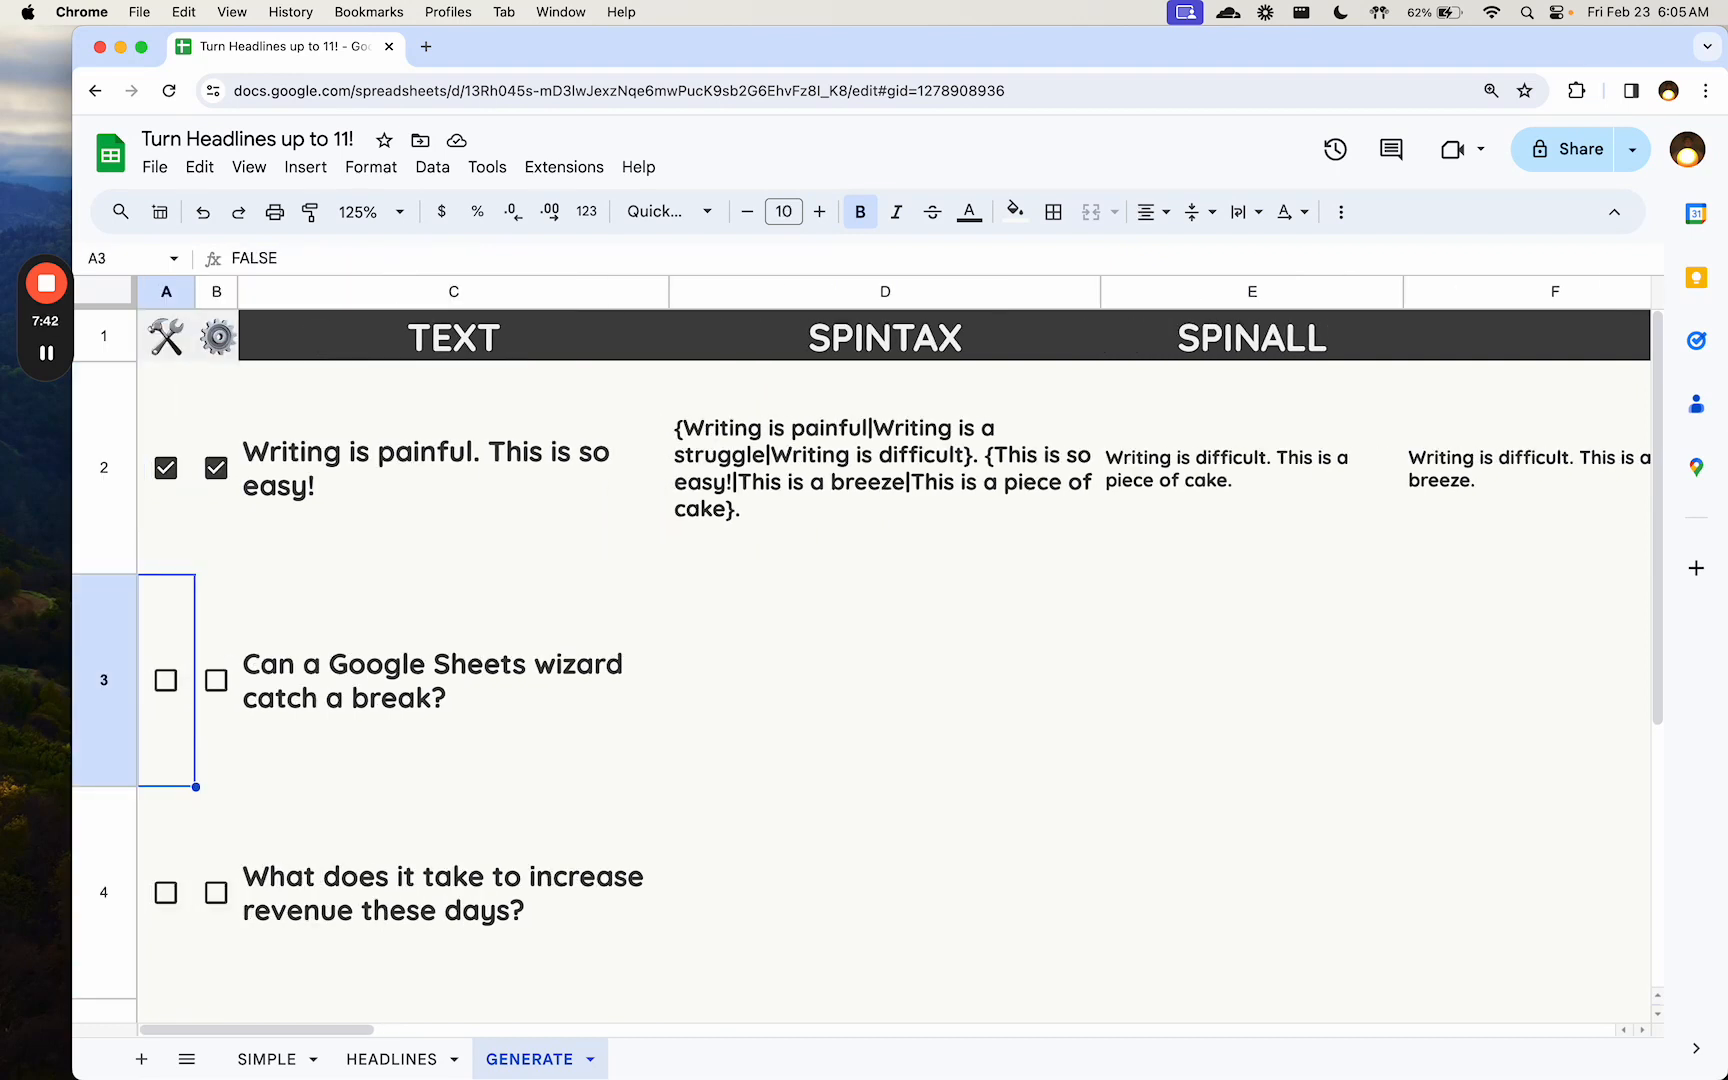
pyautogui.press('space')
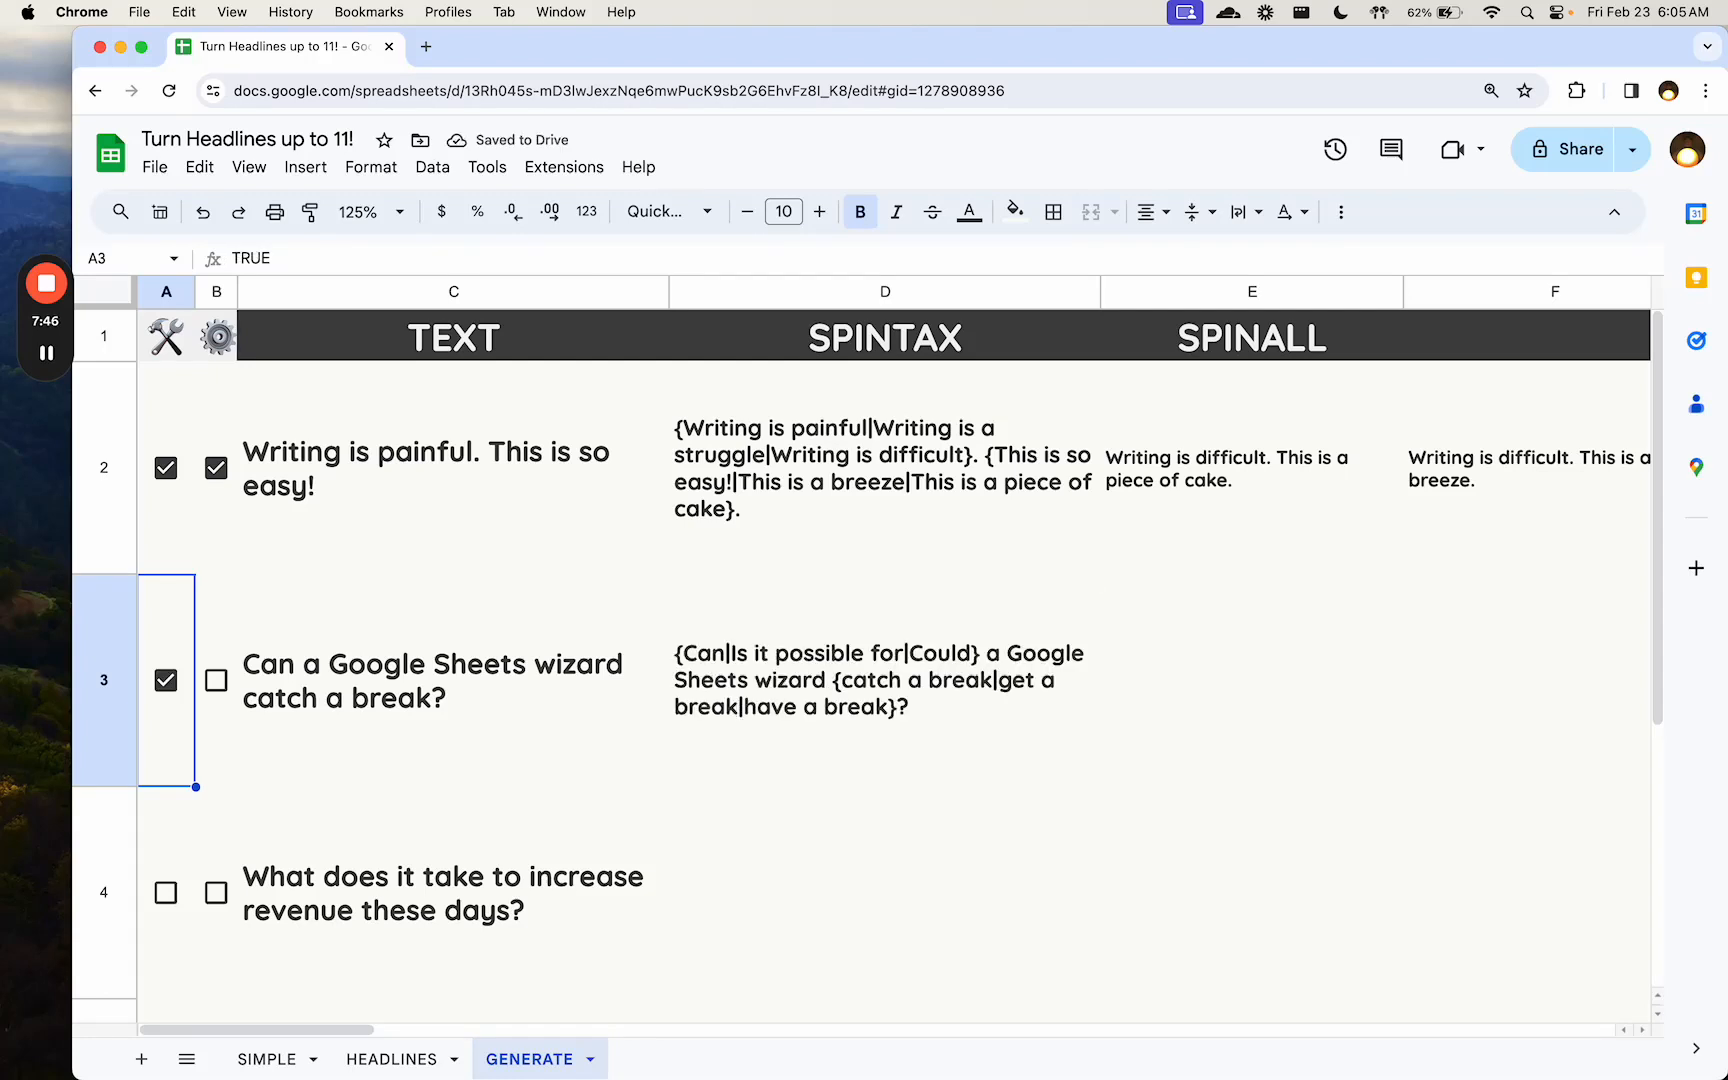
pyautogui.press('Right')
pyautogui.press('Right')
pyautogui.press('Right')
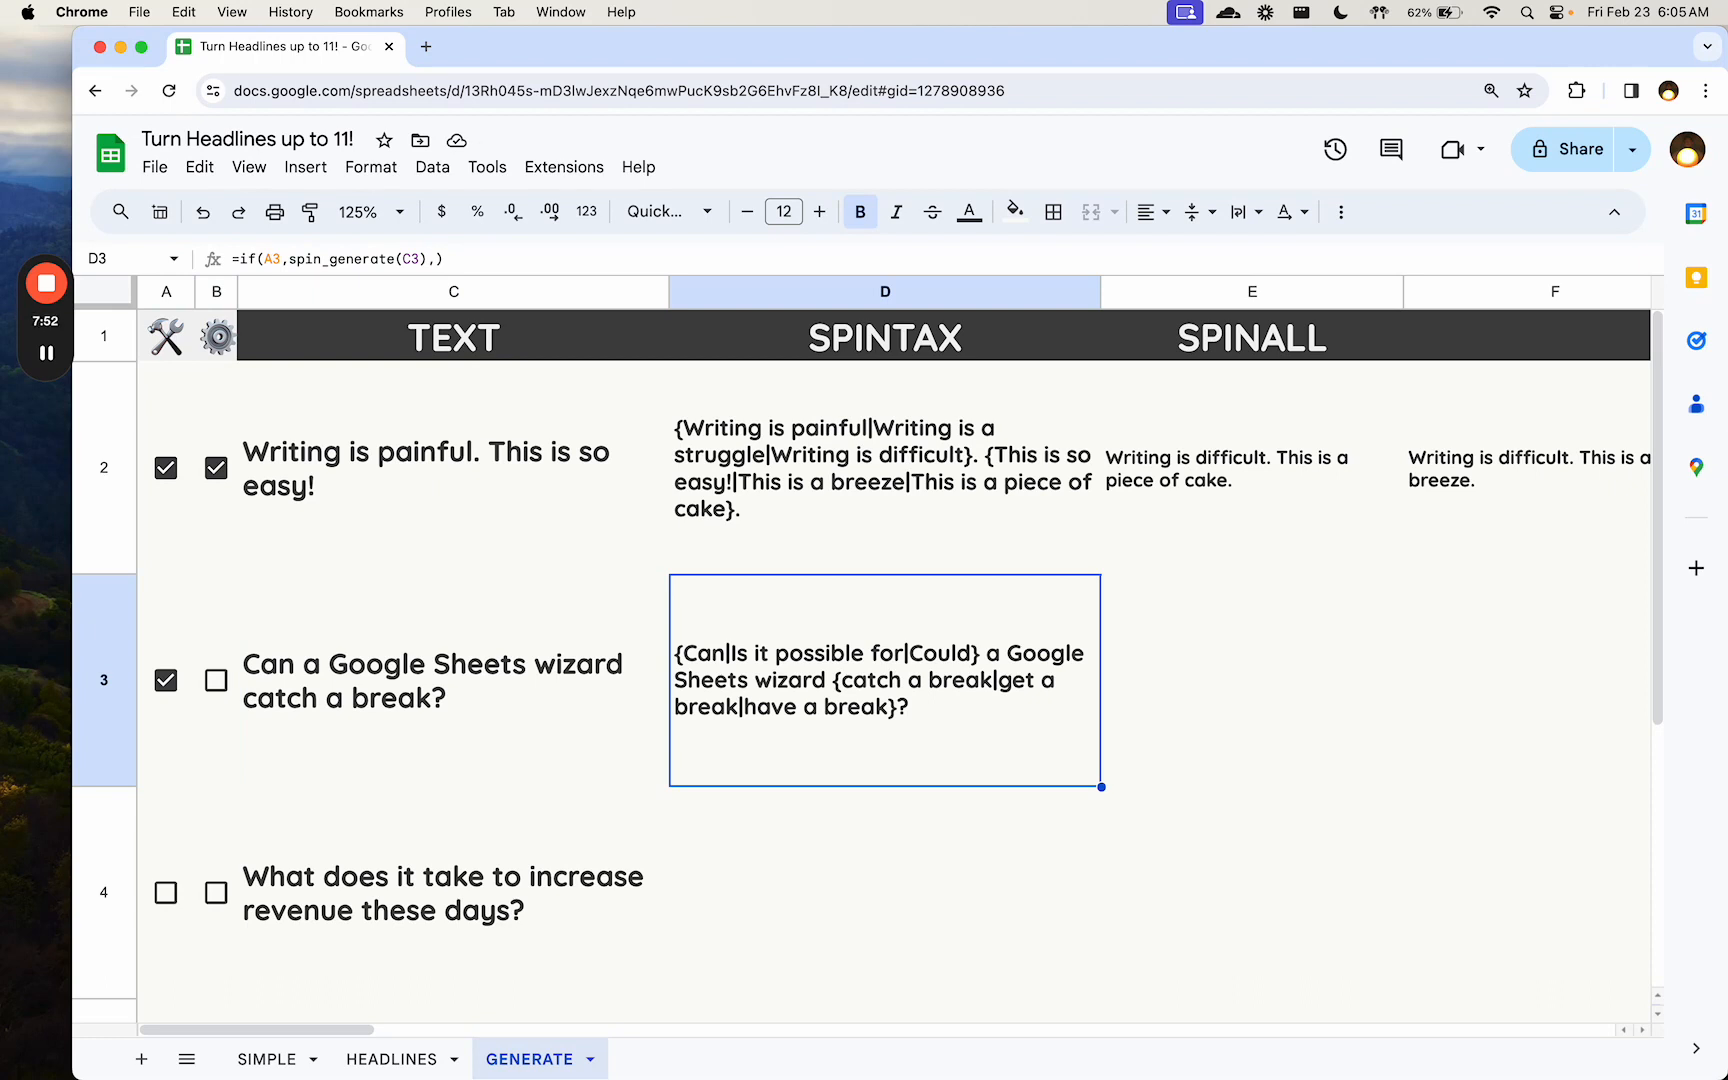
# - Tick the B3 checkbox to expand the third row's spintax into all its variations, and return to D3
pyautogui.press('Left')
pyautogui.press('Left')
pyautogui.press('space')
pyautogui.press('Right')
pyautogui.press('Right')
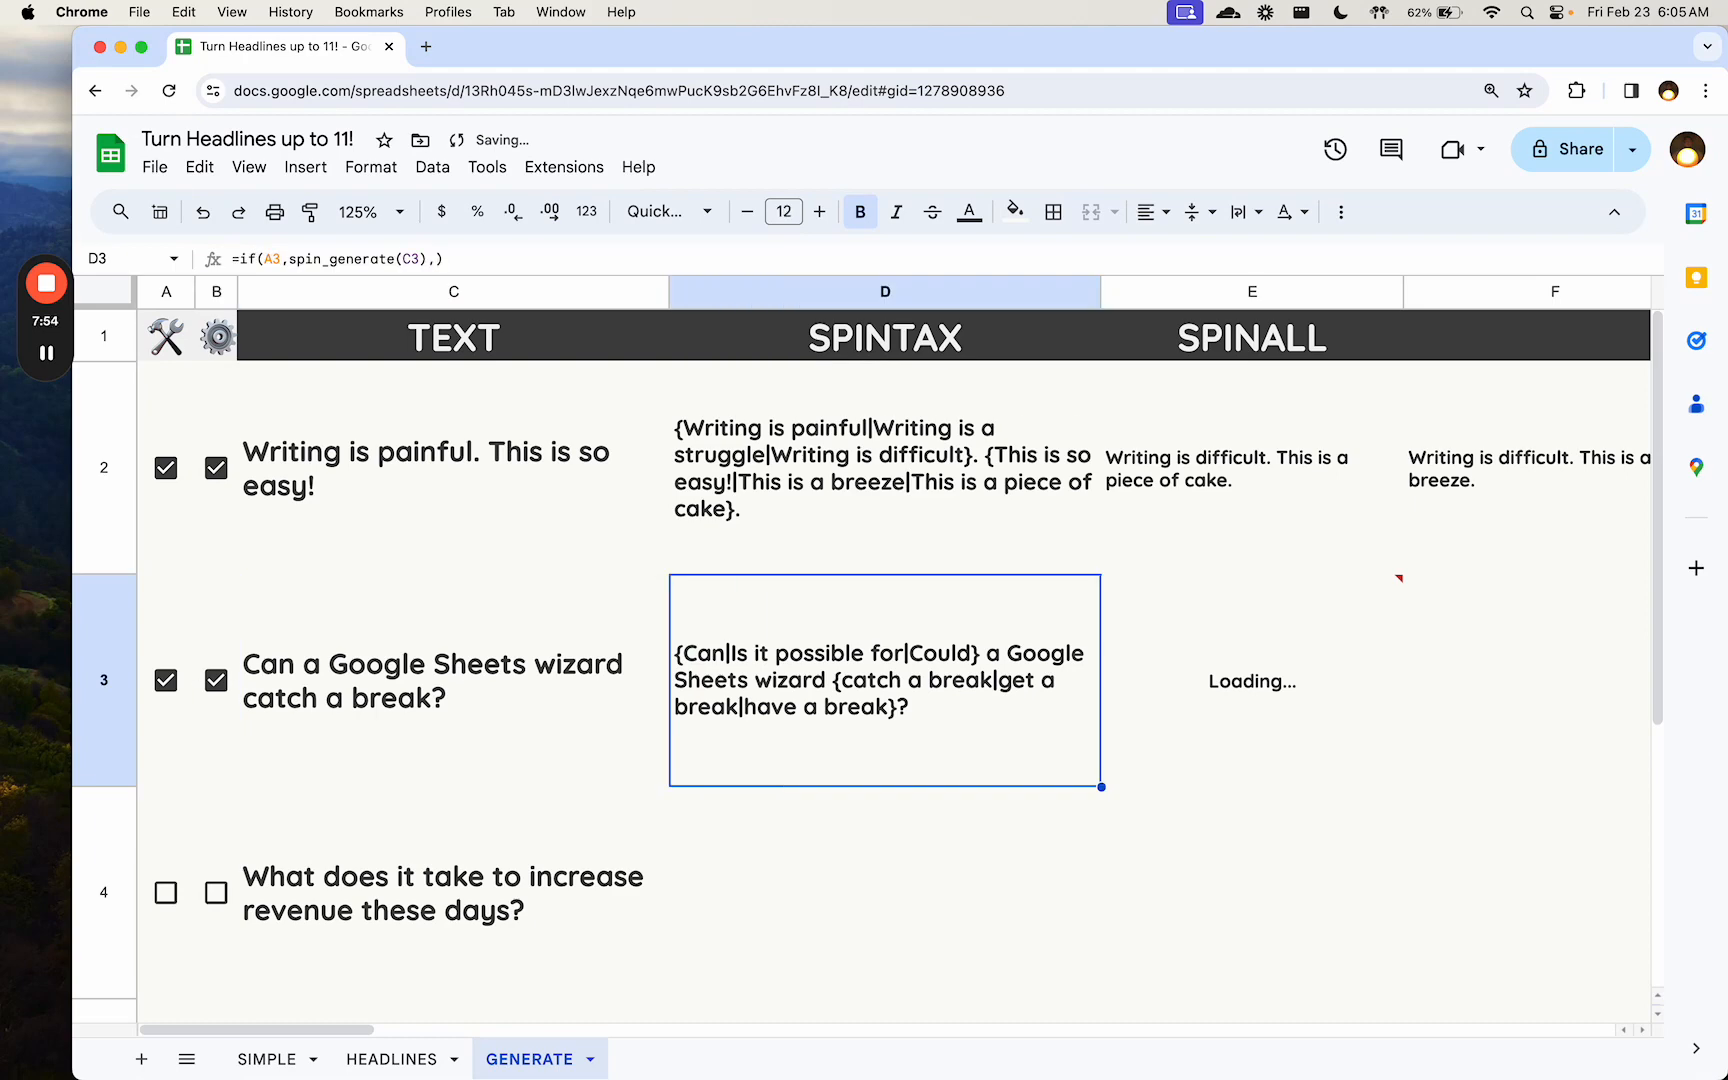
# - Look through the generated variations across row 3, and return to A3
pyautogui.press('Right')
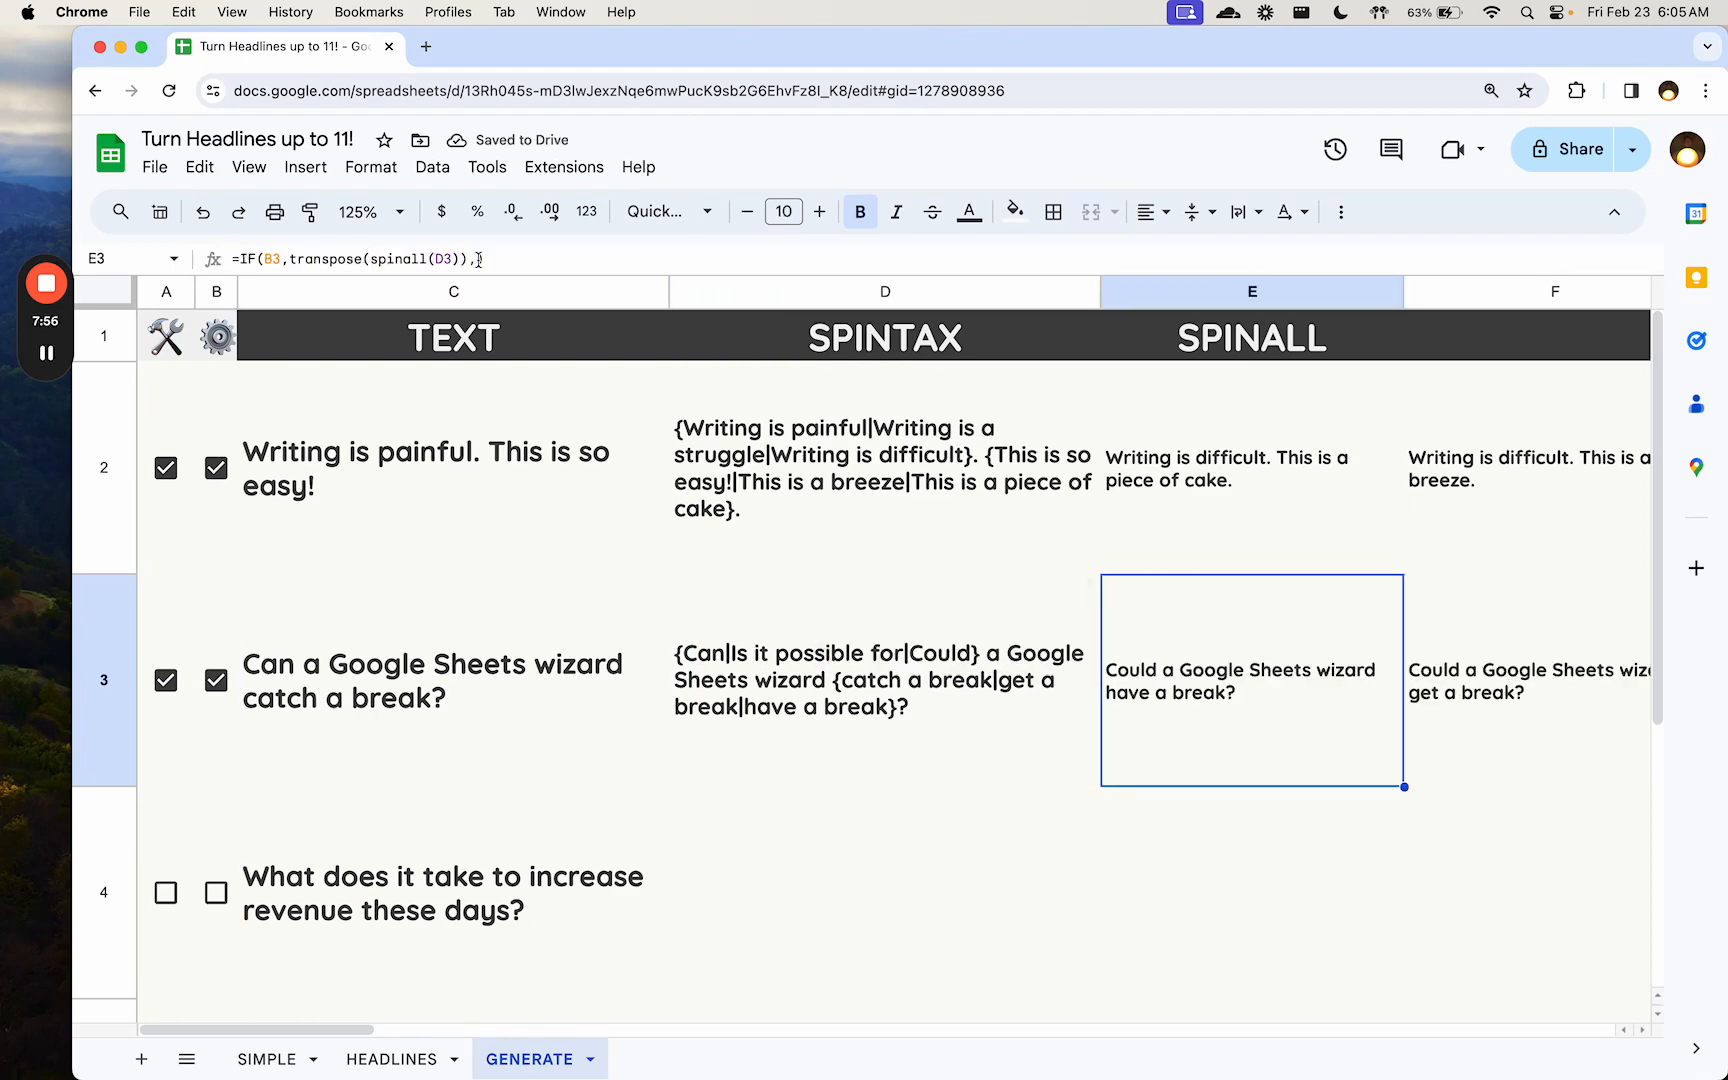
pyautogui.press('Right')
pyautogui.press('Right')
pyautogui.press('Right')
pyautogui.press('Right')
pyautogui.press('Right')
pyautogui.press('Right')
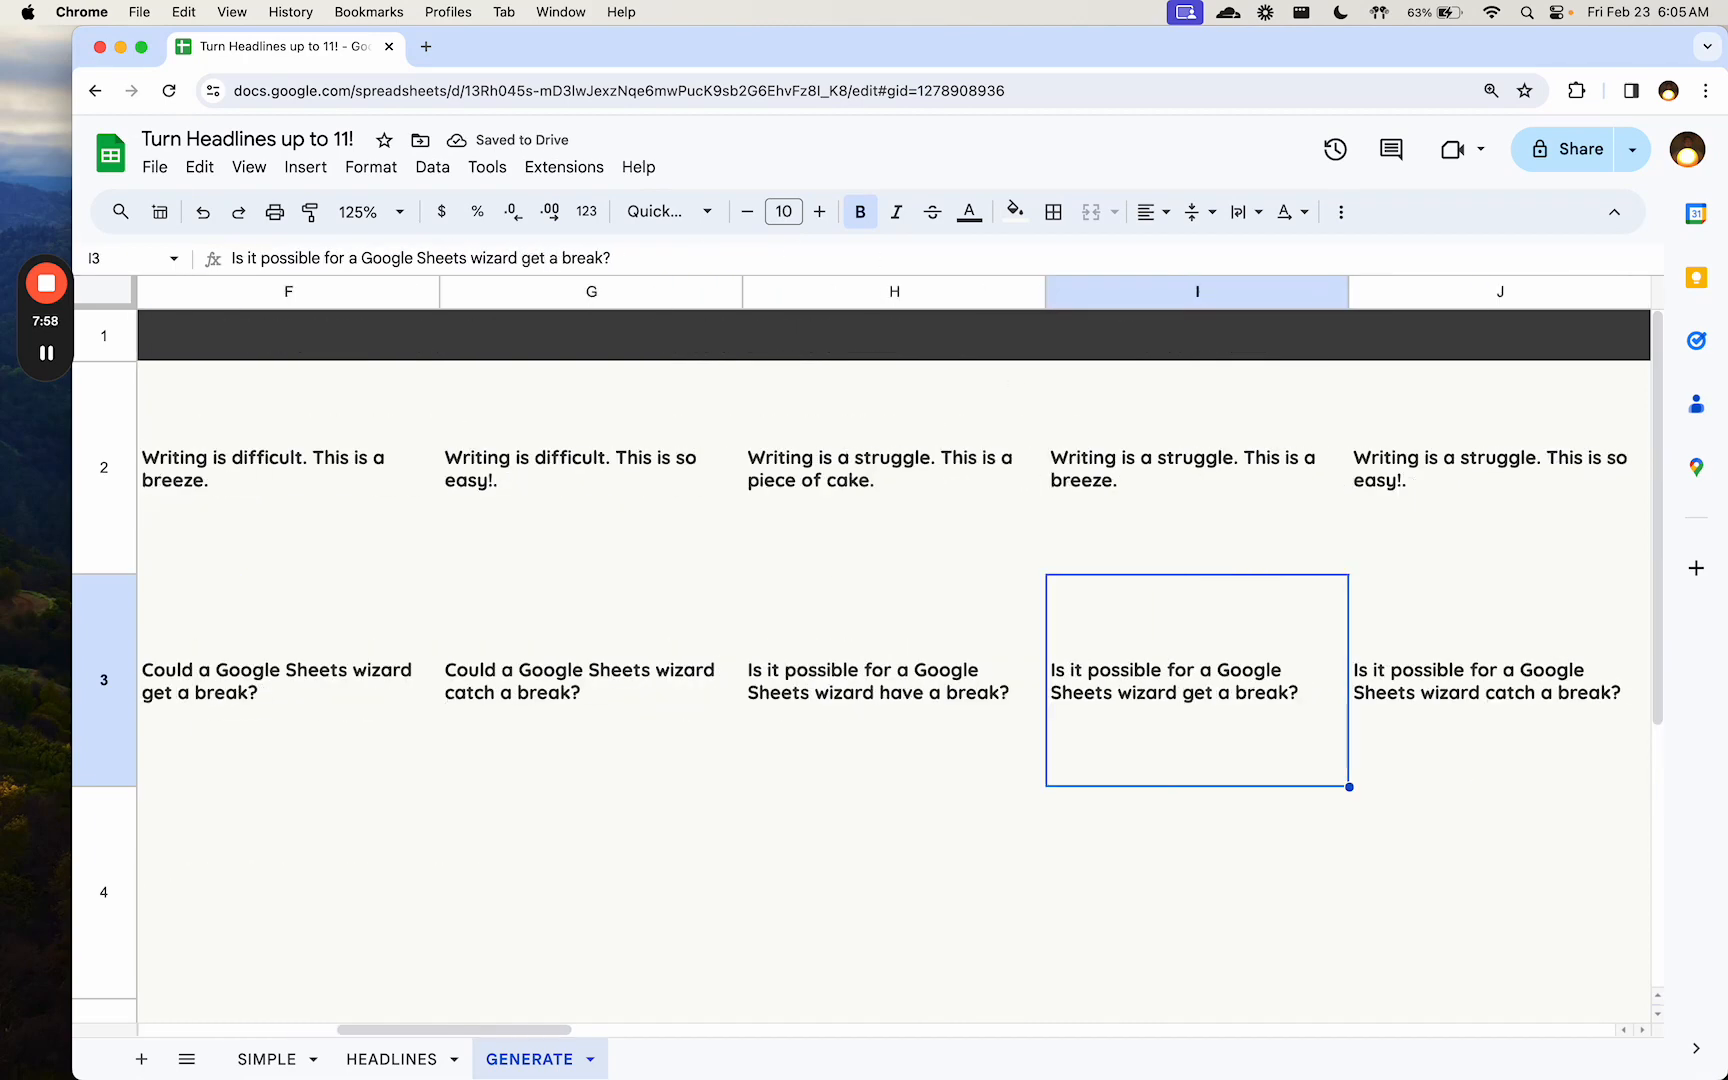
pyautogui.press('Right')
pyautogui.press('Right')
pyautogui.press('Right')
pyautogui.press('Left')
pyautogui.press('Left')
pyautogui.press('Left')
pyautogui.press('Left')
pyautogui.press('Left')
pyautogui.press('Left')
pyautogui.press('Left')
pyautogui.press('Left')
pyautogui.press('Left')
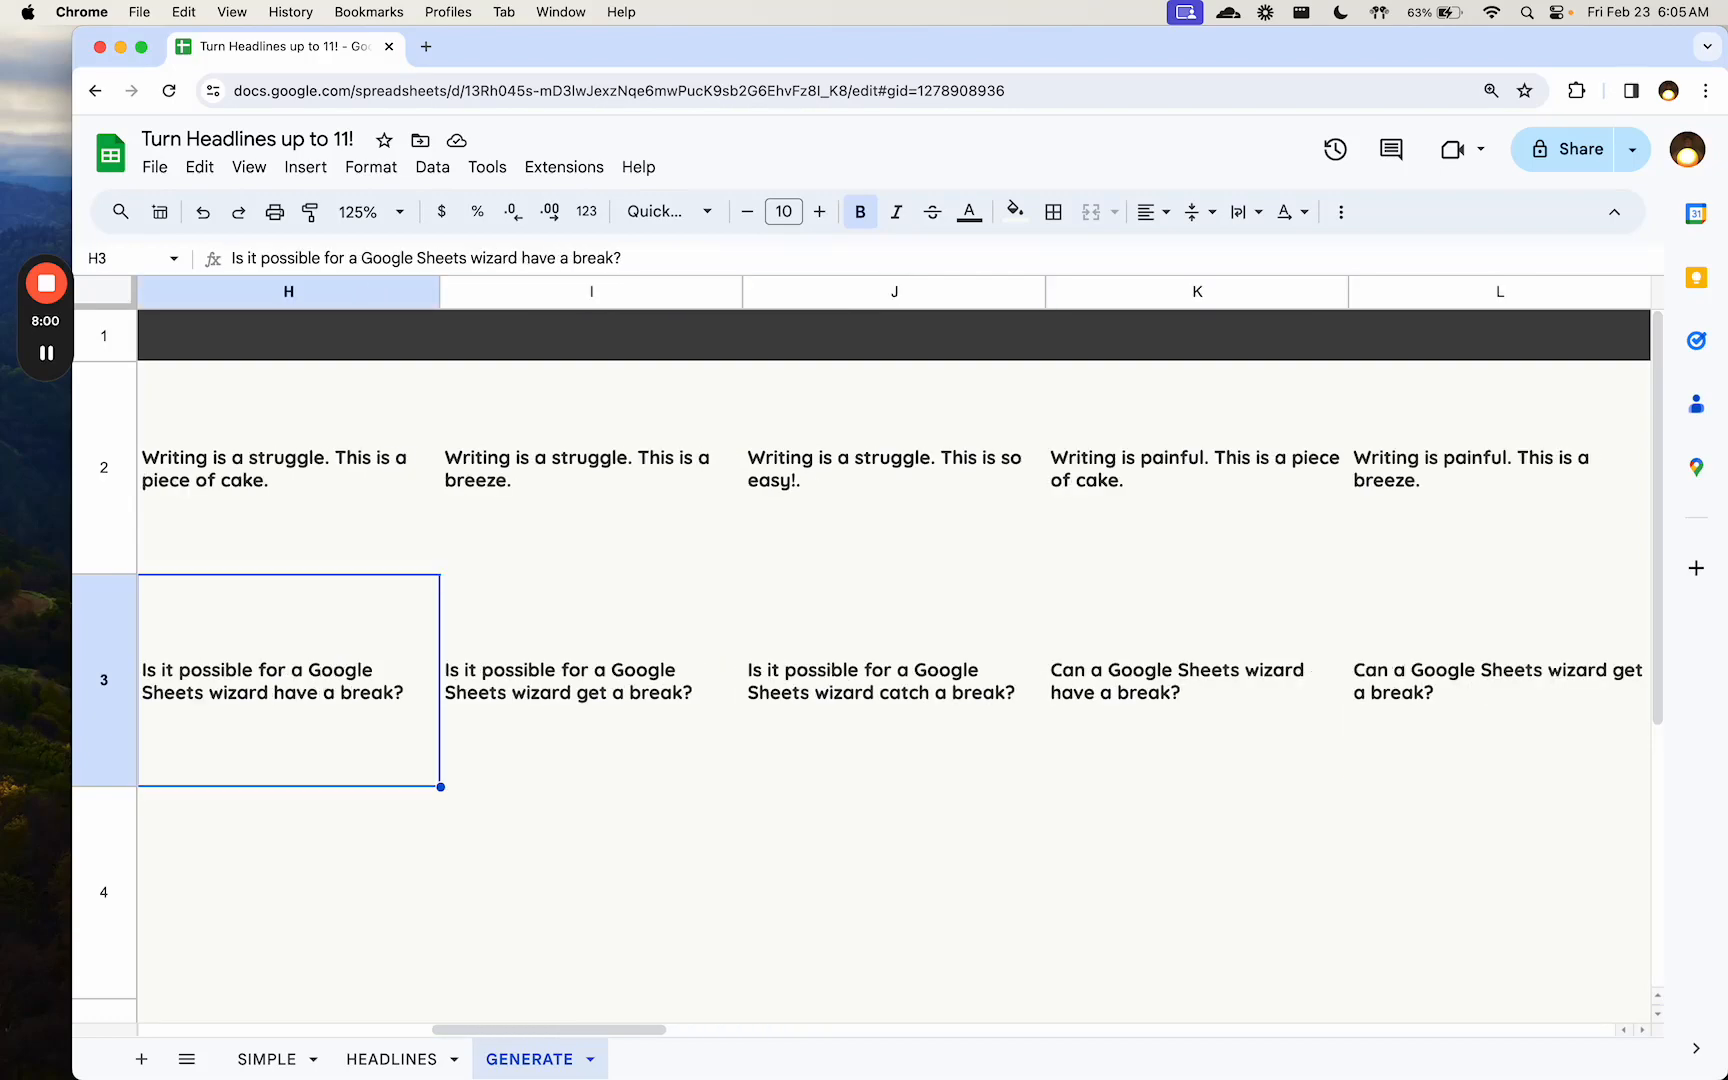
pyautogui.press('Left')
pyautogui.press('Left')
pyautogui.press('Left')
pyautogui.press('Left')
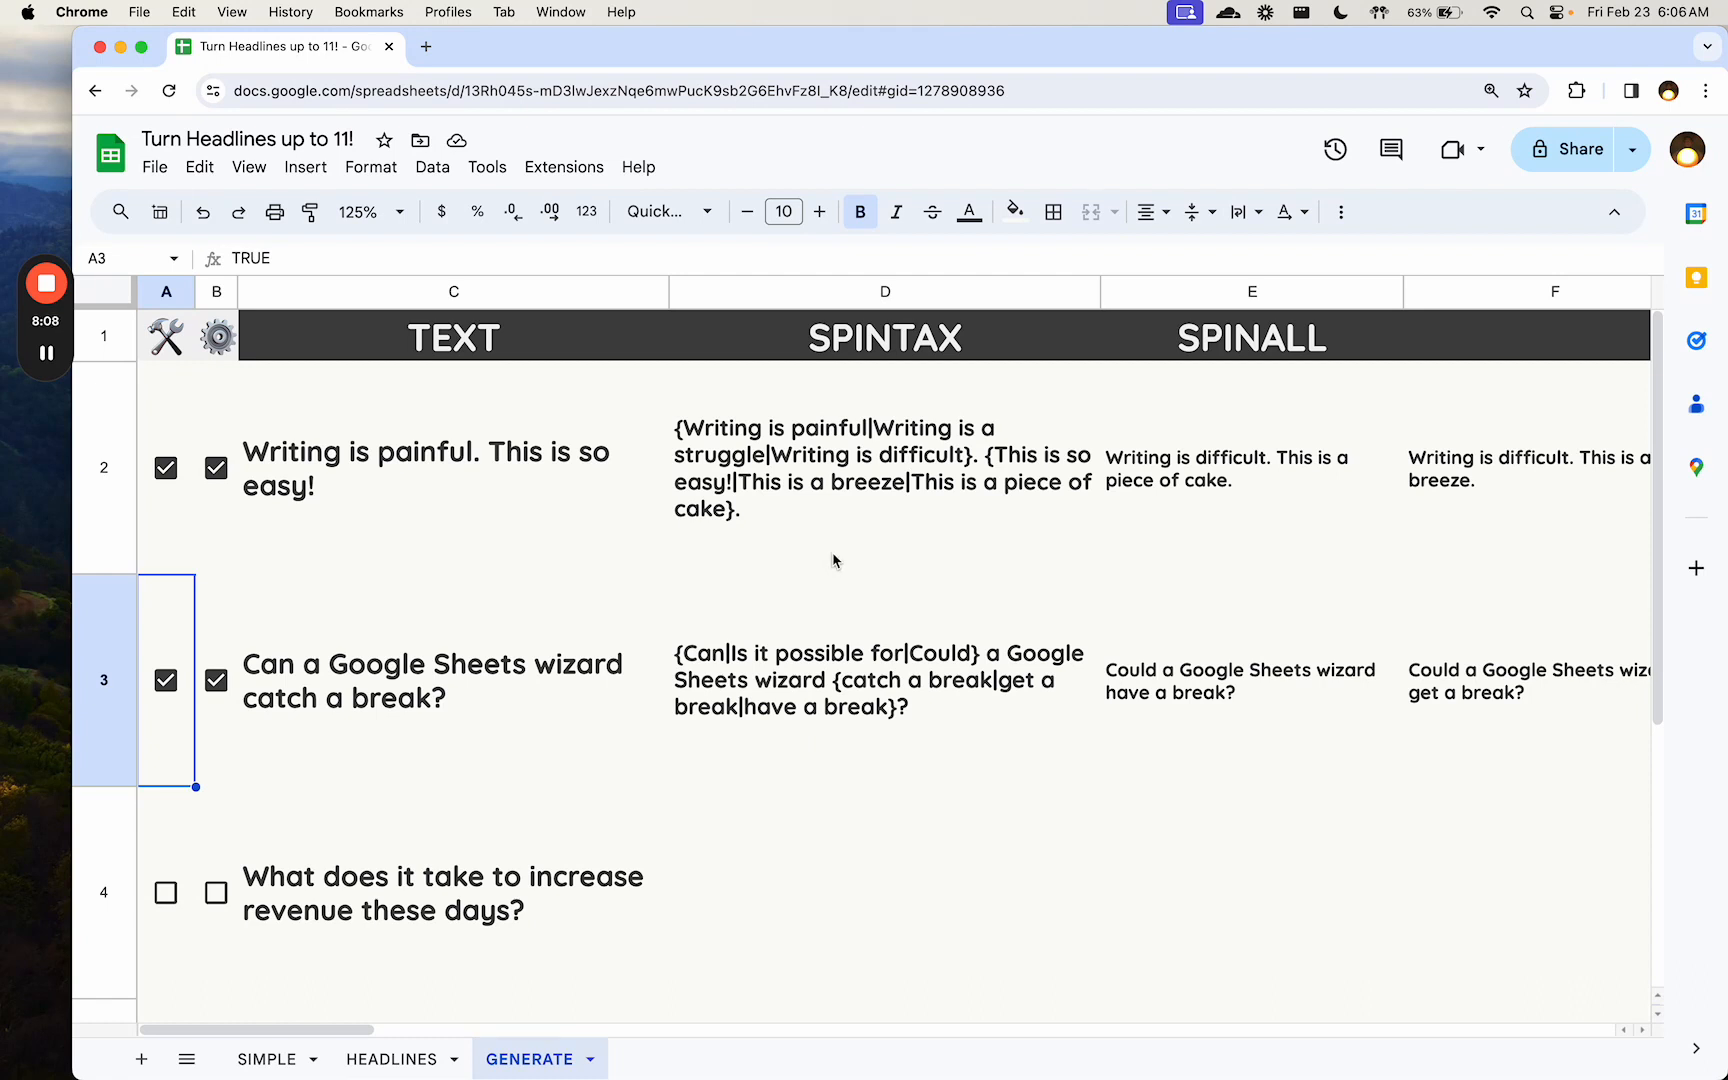
# - Tick the A4 and B4 checkboxes to generate and expand spintax for "What does it take to increase revenue these days?", and go to D4
pyautogui.press('Down')
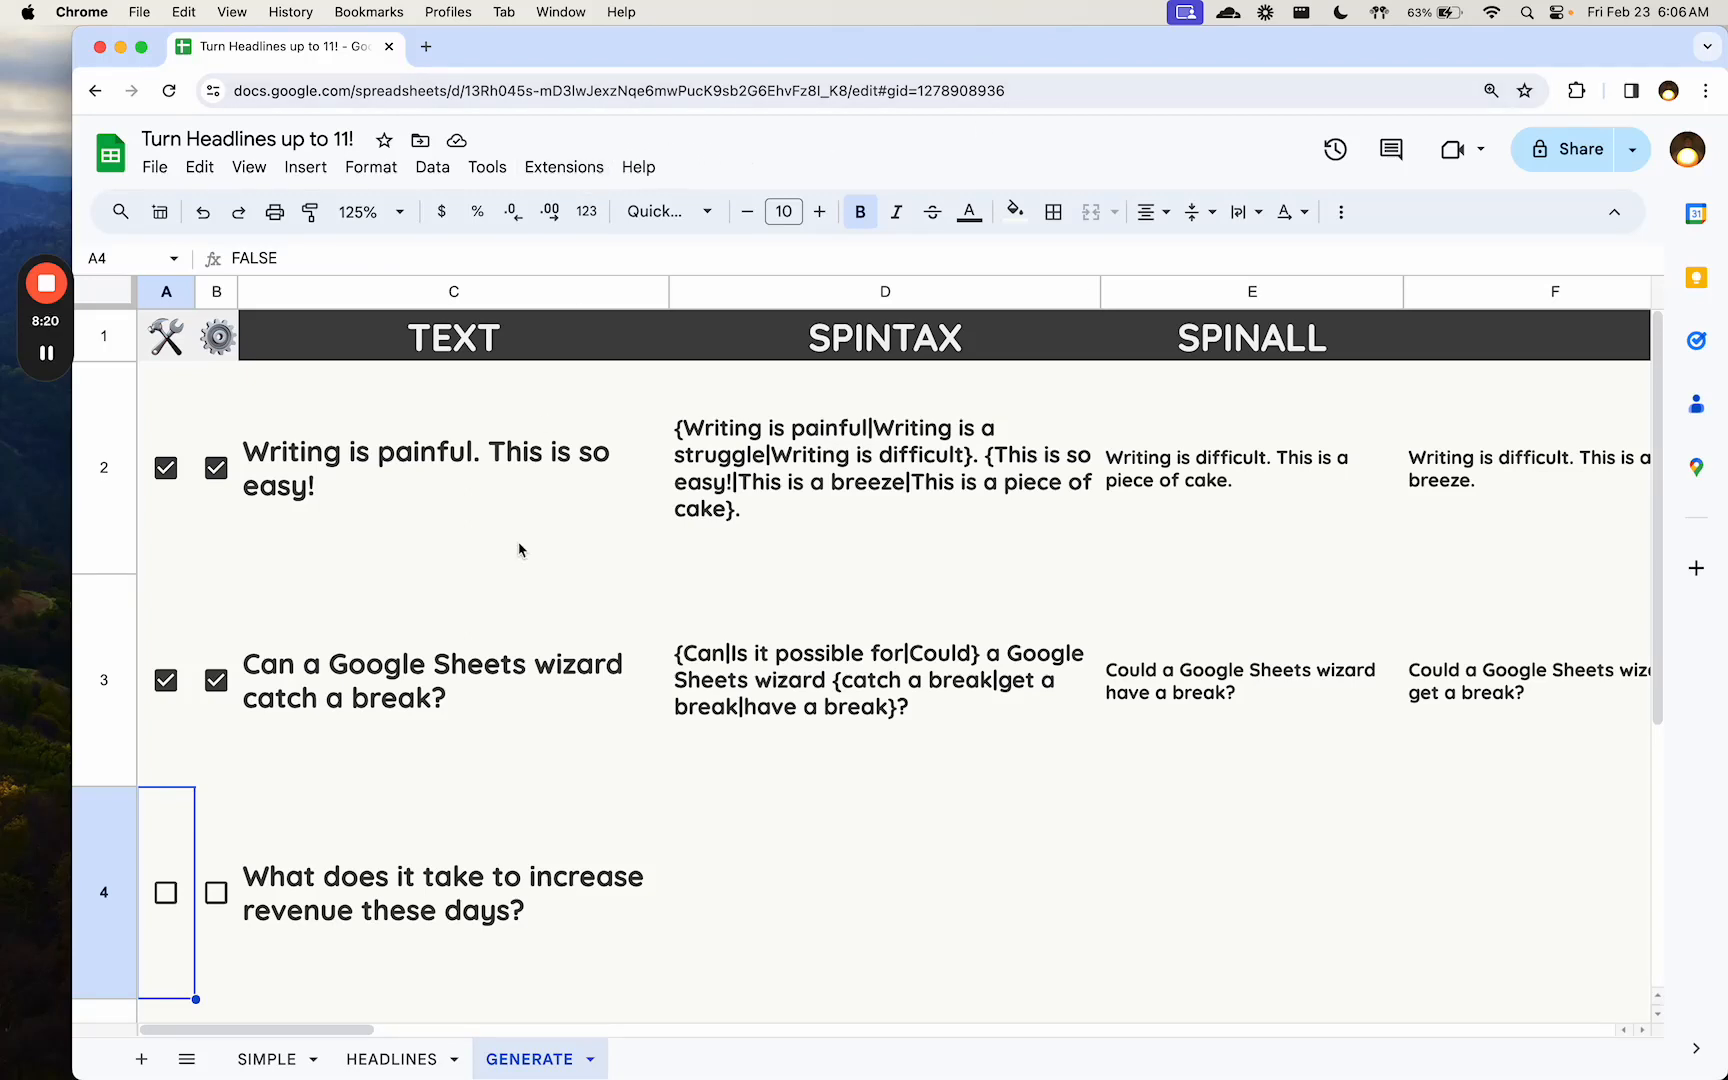
pyautogui.press('space')
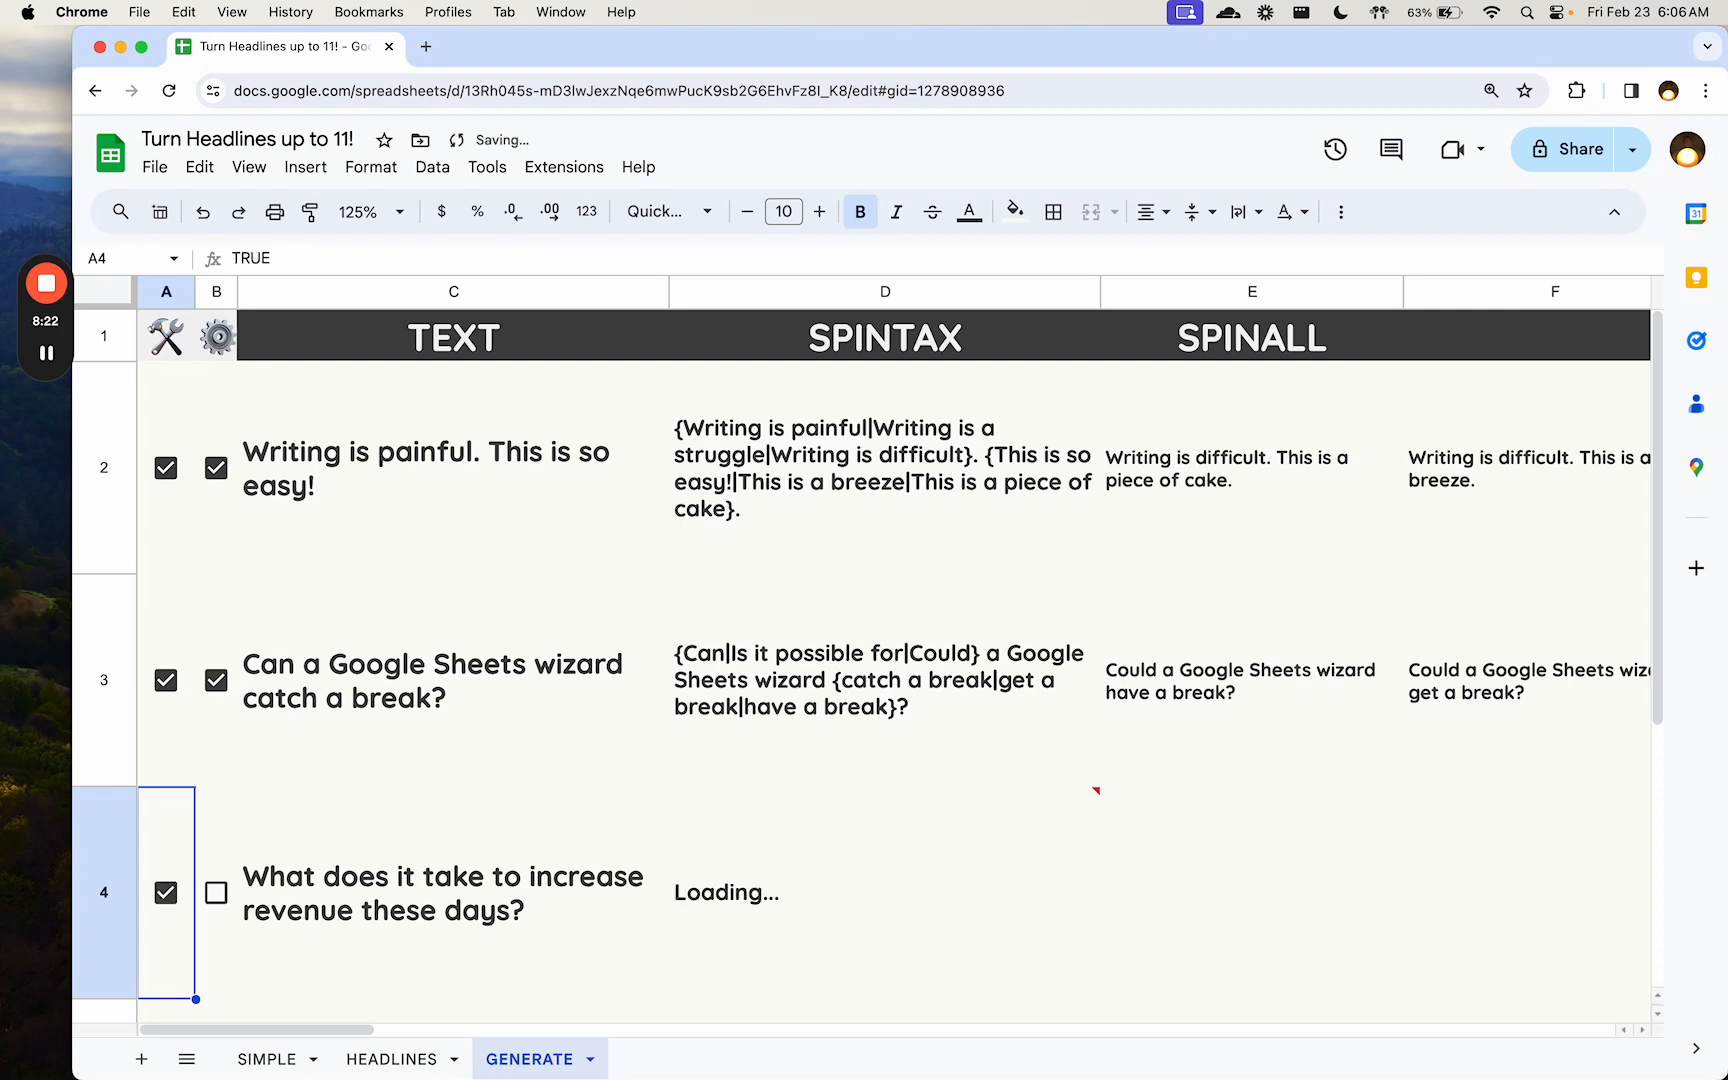
pyautogui.press('Right')
pyautogui.press('Right')
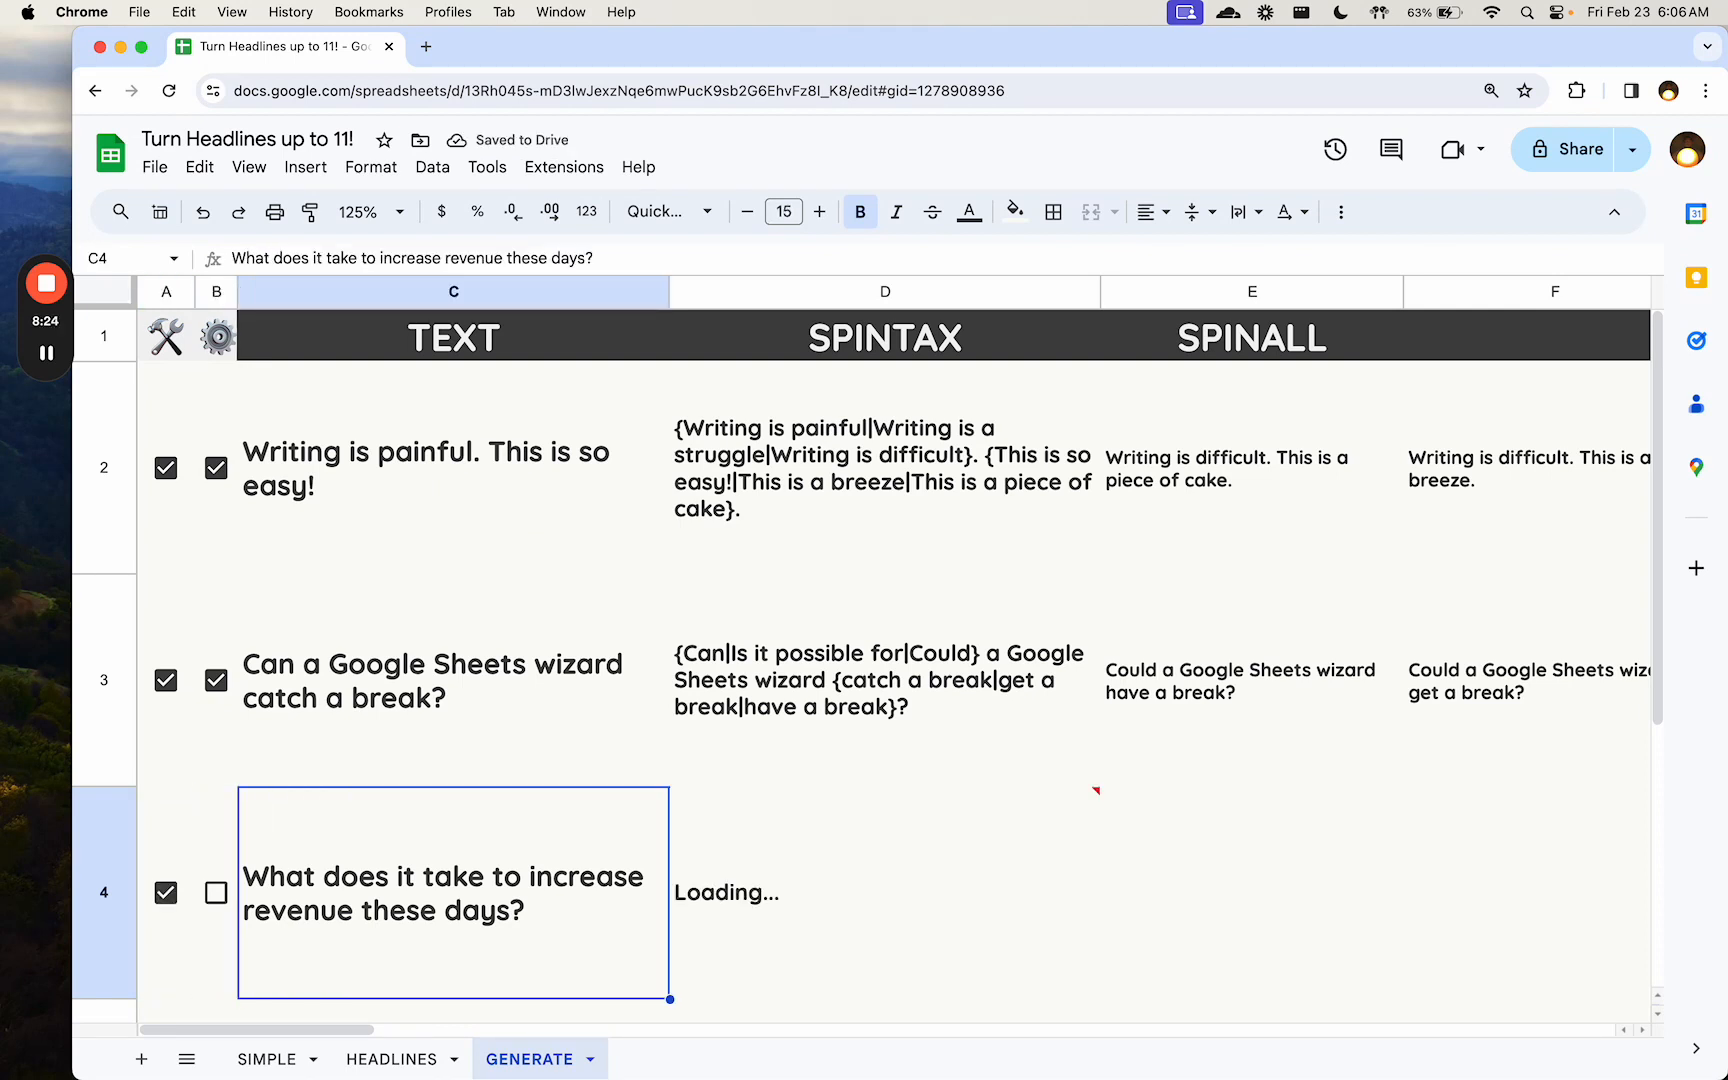
pyautogui.press('Left')
pyautogui.press('space')
pyautogui.press('Right')
pyautogui.press('Right')
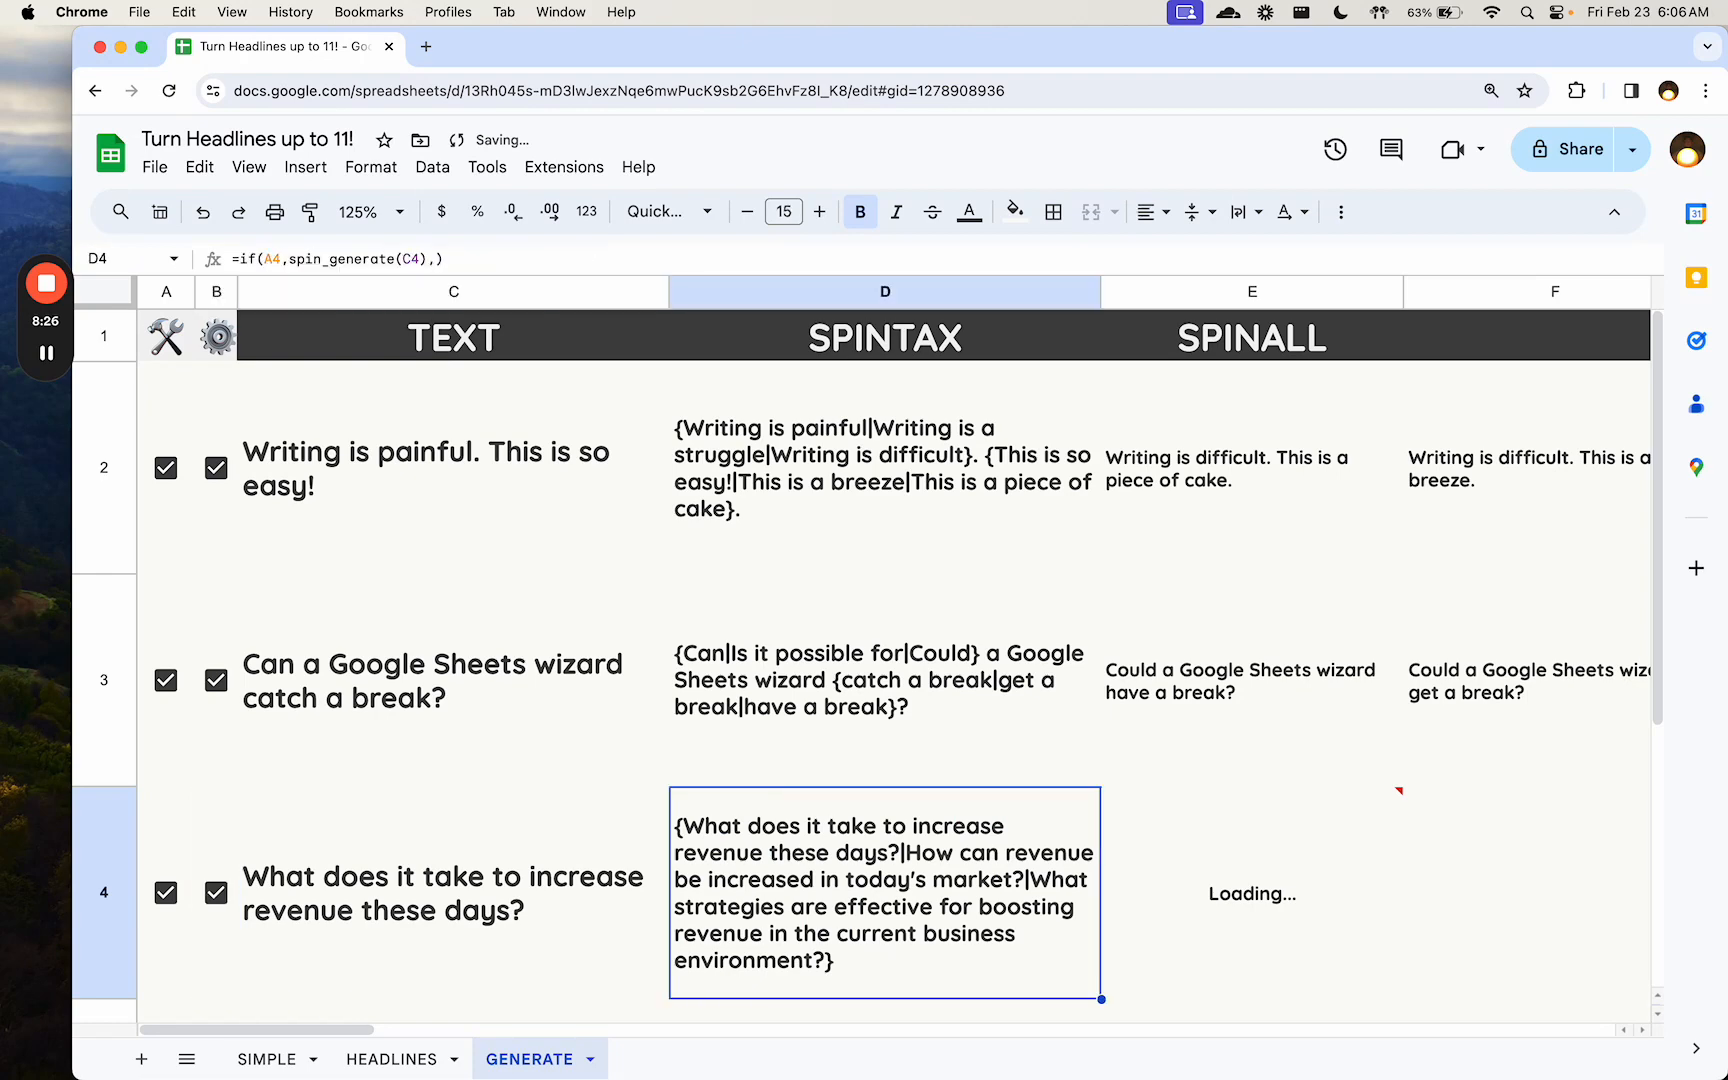
# - Look through the generated variations across row 4 to the last one, and return to A4
pyautogui.press('Right')
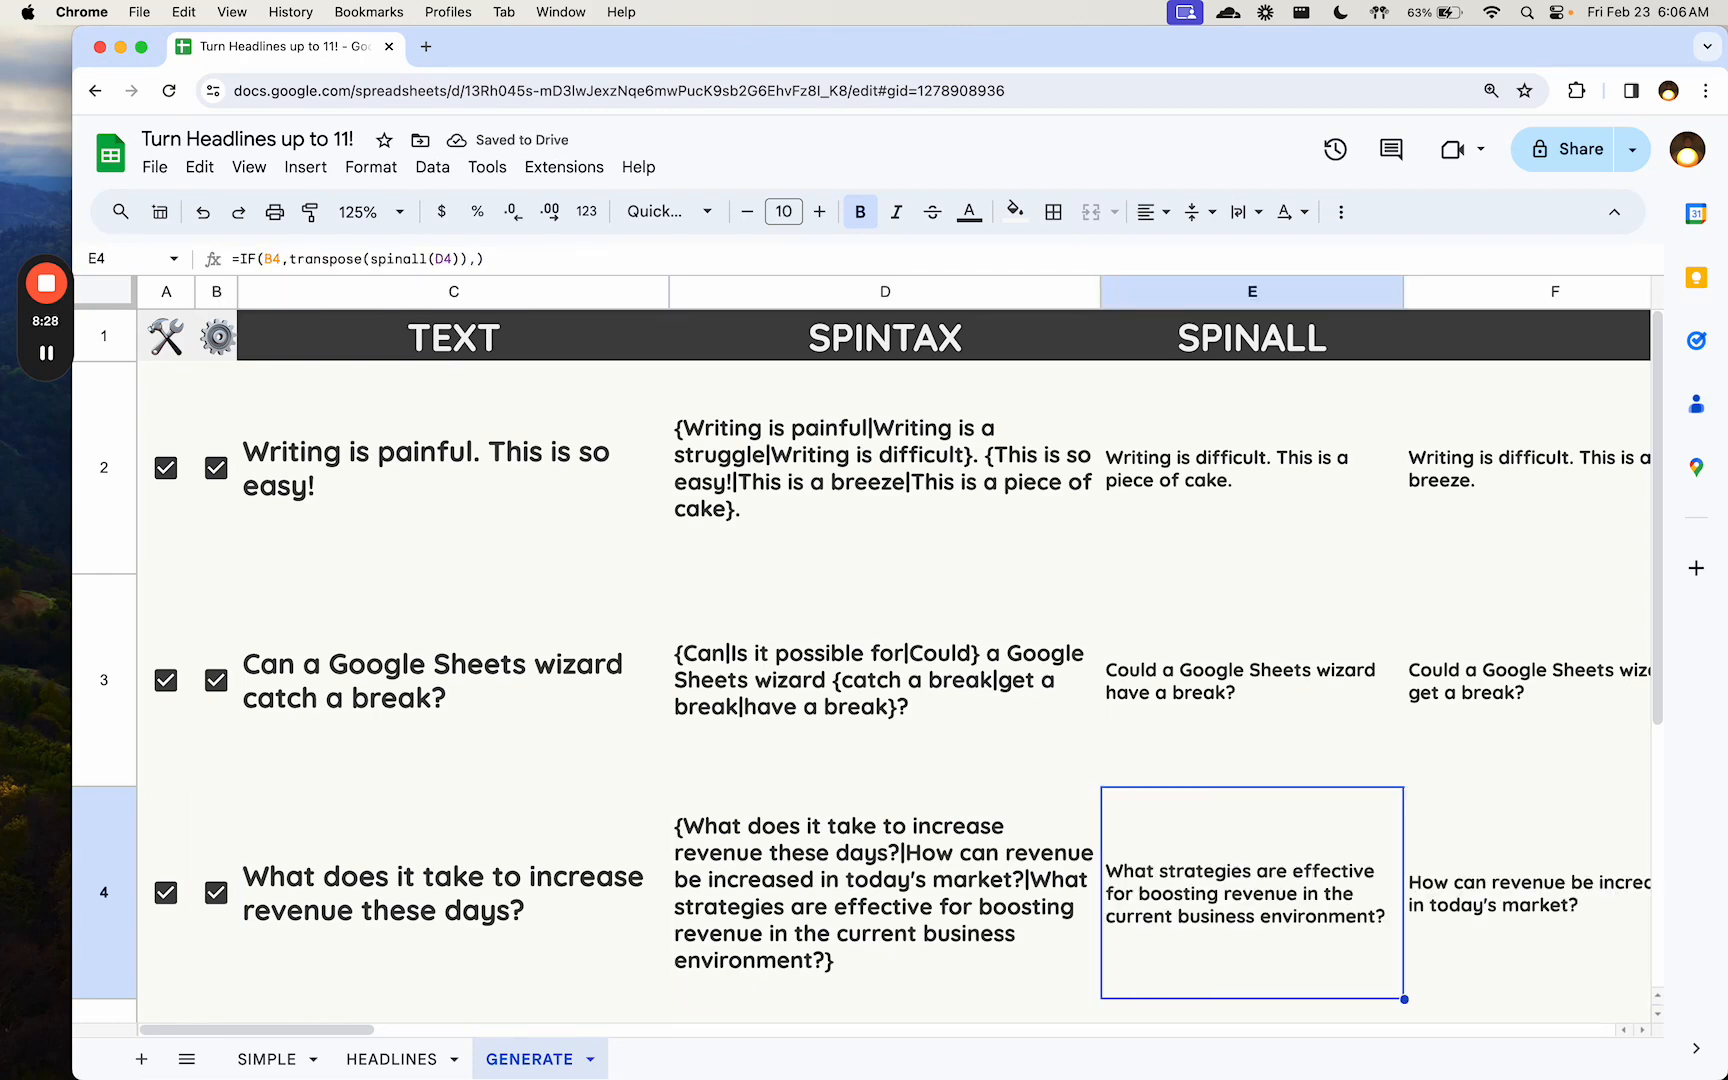
pyautogui.press('Right')
pyautogui.press('Right')
pyautogui.press('Right')
pyautogui.press('Right')
pyautogui.press('Left')
pyautogui.press('Left')
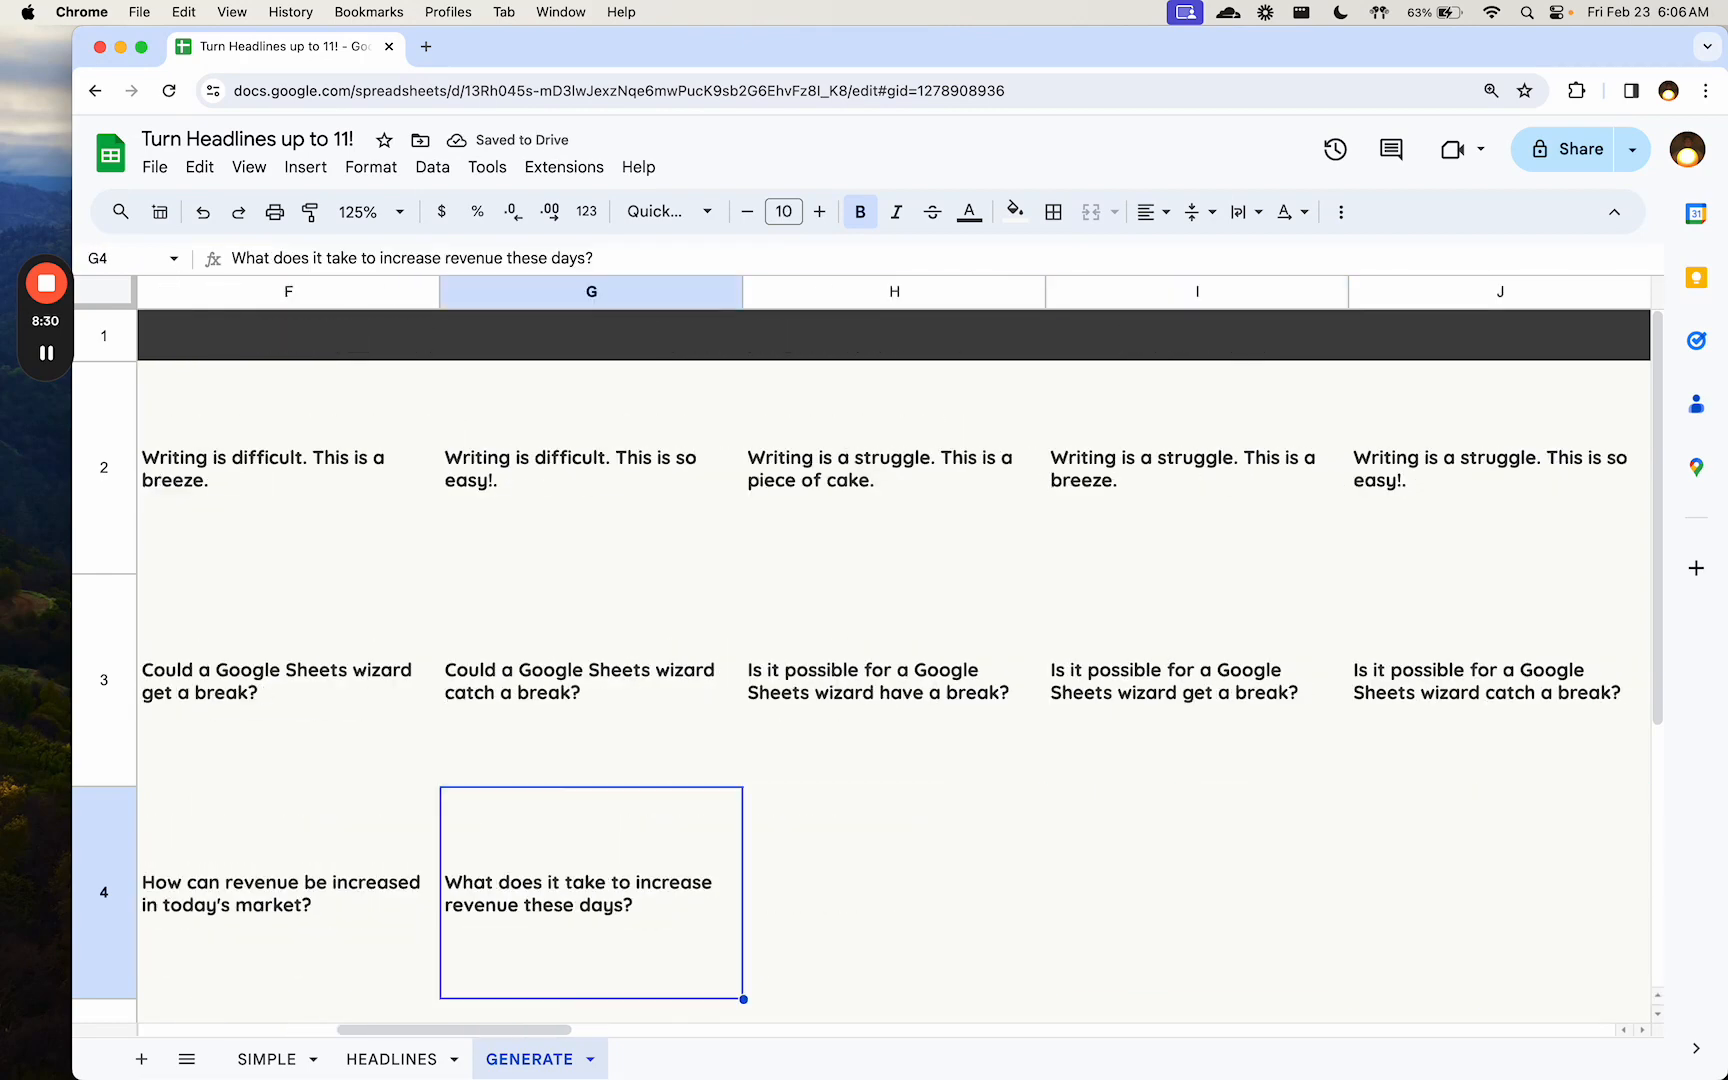
pyautogui.press('Left')
pyautogui.press('Left')
pyautogui.press('Left')
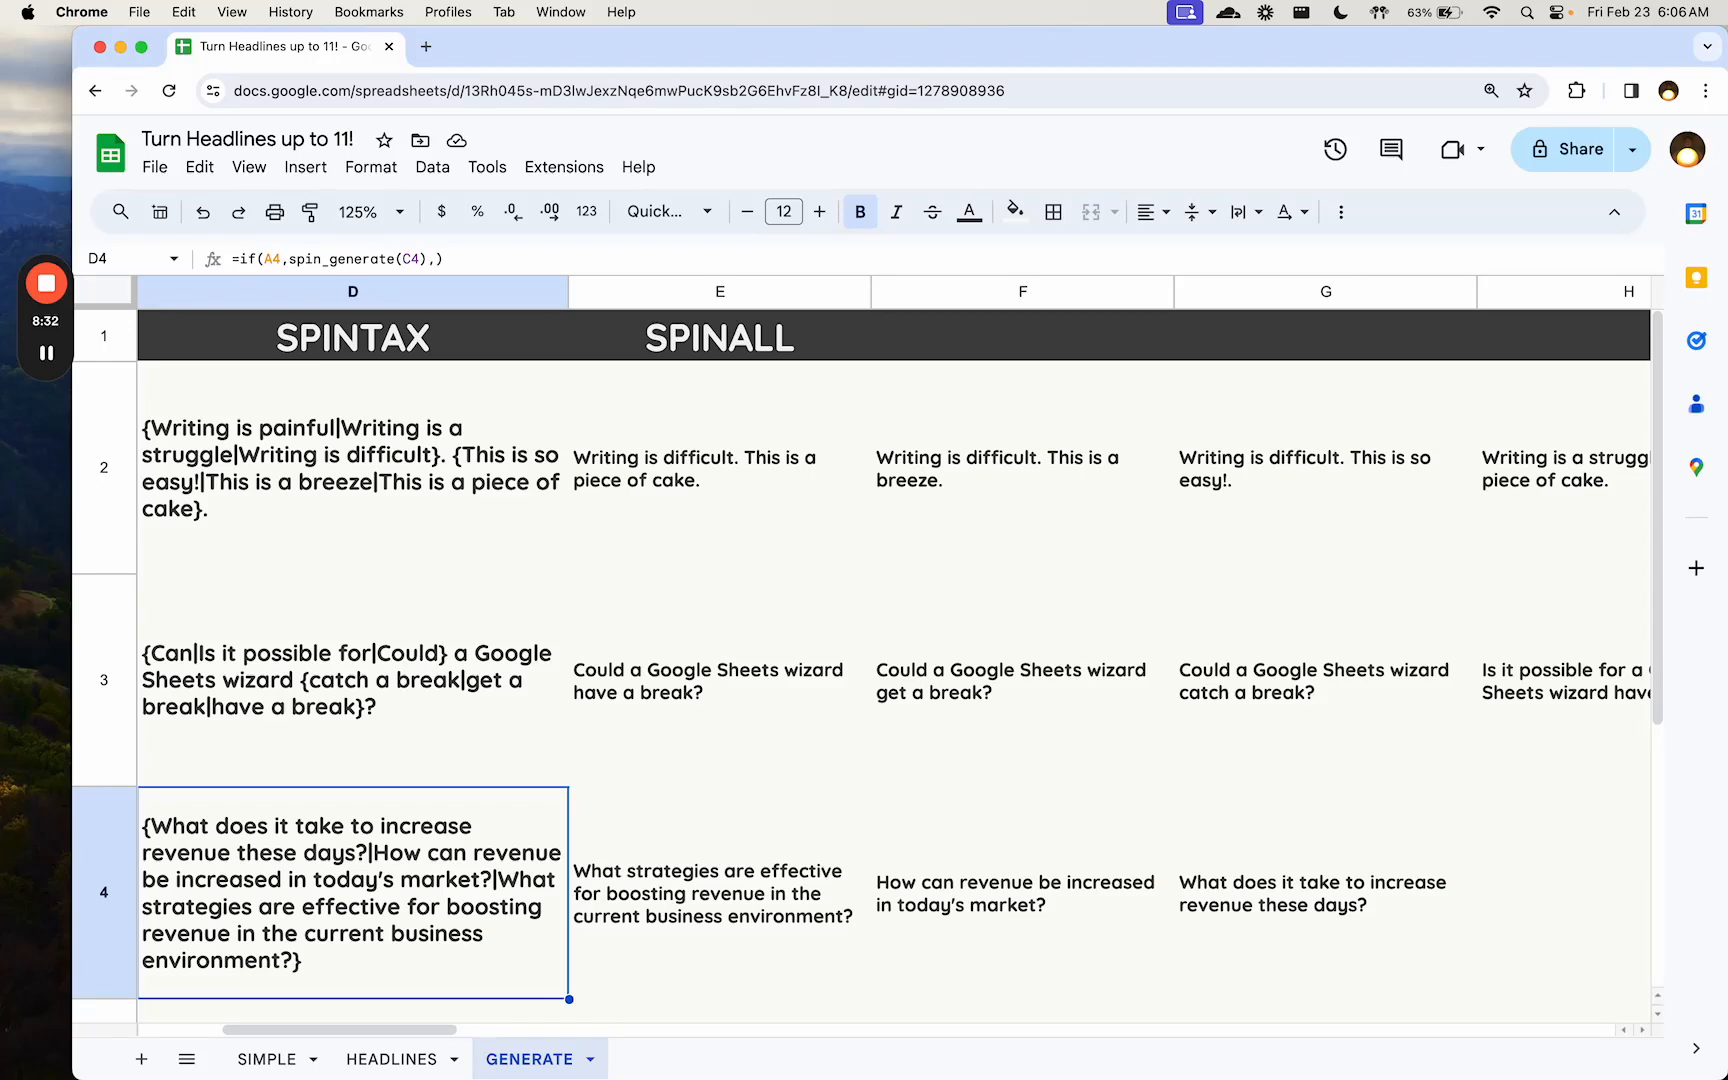
pyautogui.press('Left')
pyautogui.press('Right')
pyautogui.press('Left')
pyautogui.press('Left')
pyautogui.press('Left')
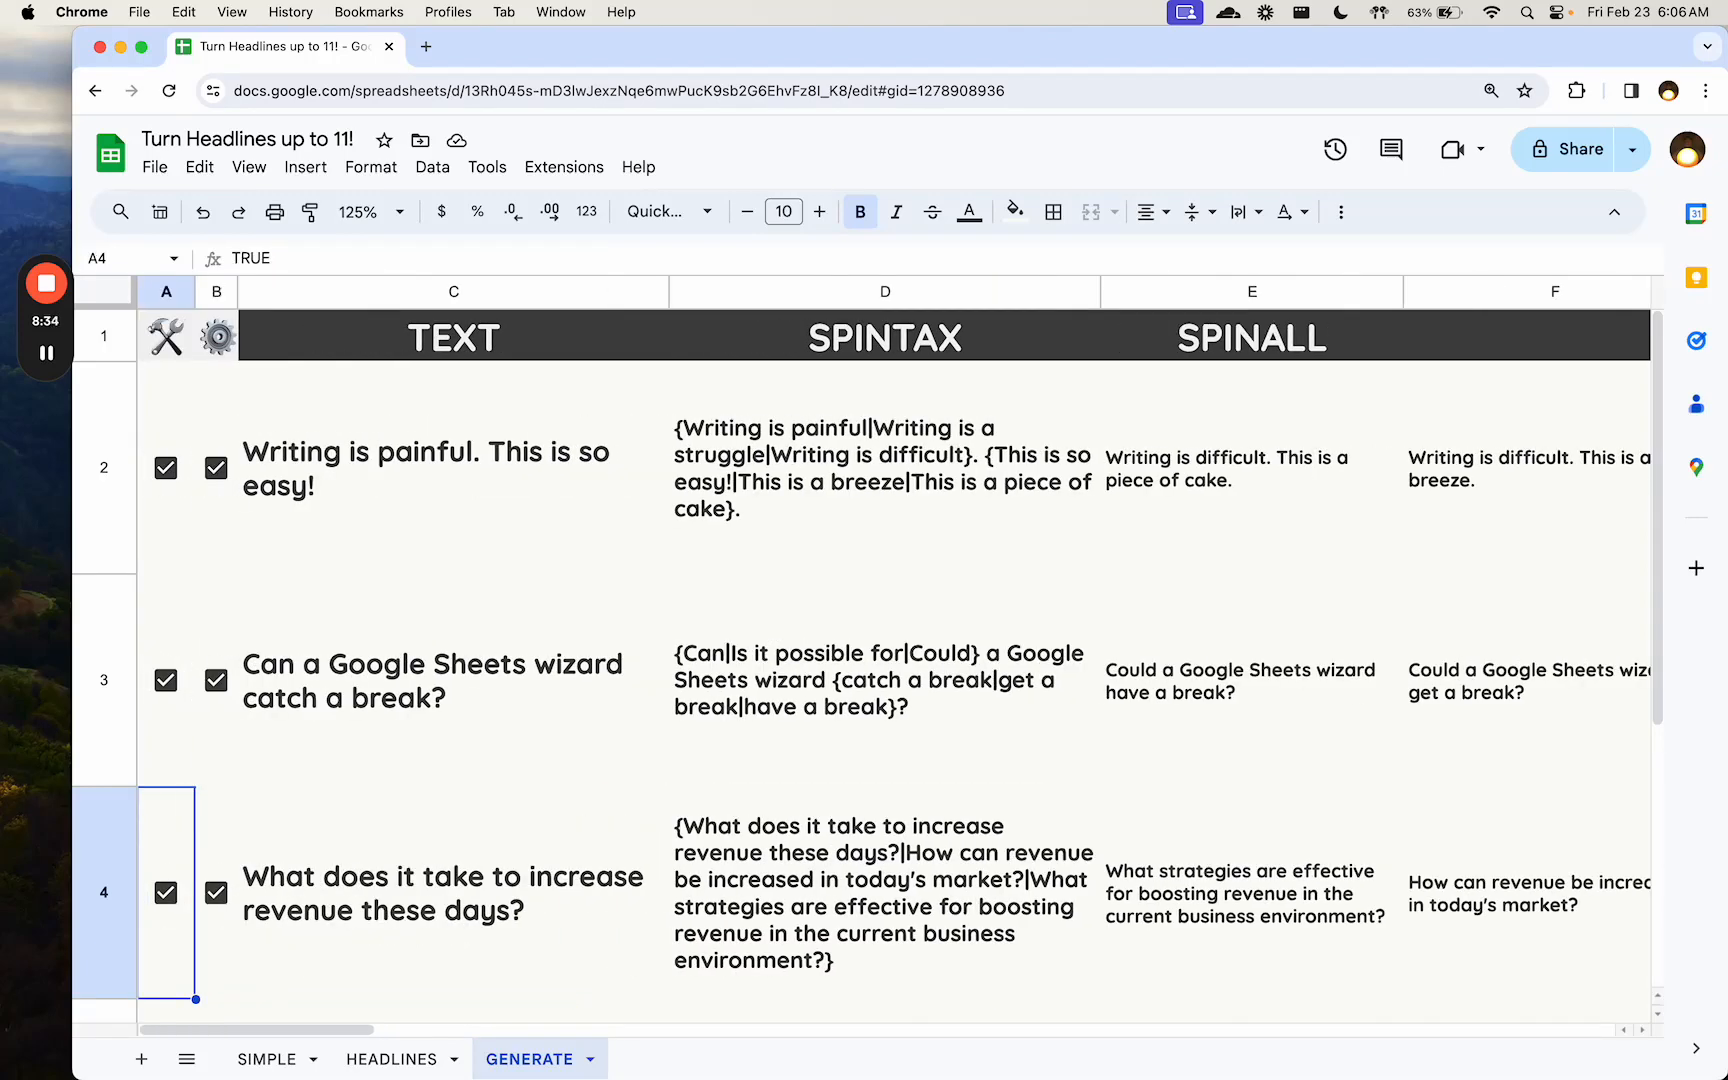
# - Untick and re-tick the A4 checkbox to regenerate the fourth row's spintax, and go to A5
pyautogui.press('space')
pyautogui.press('space')
pyautogui.press('Down')
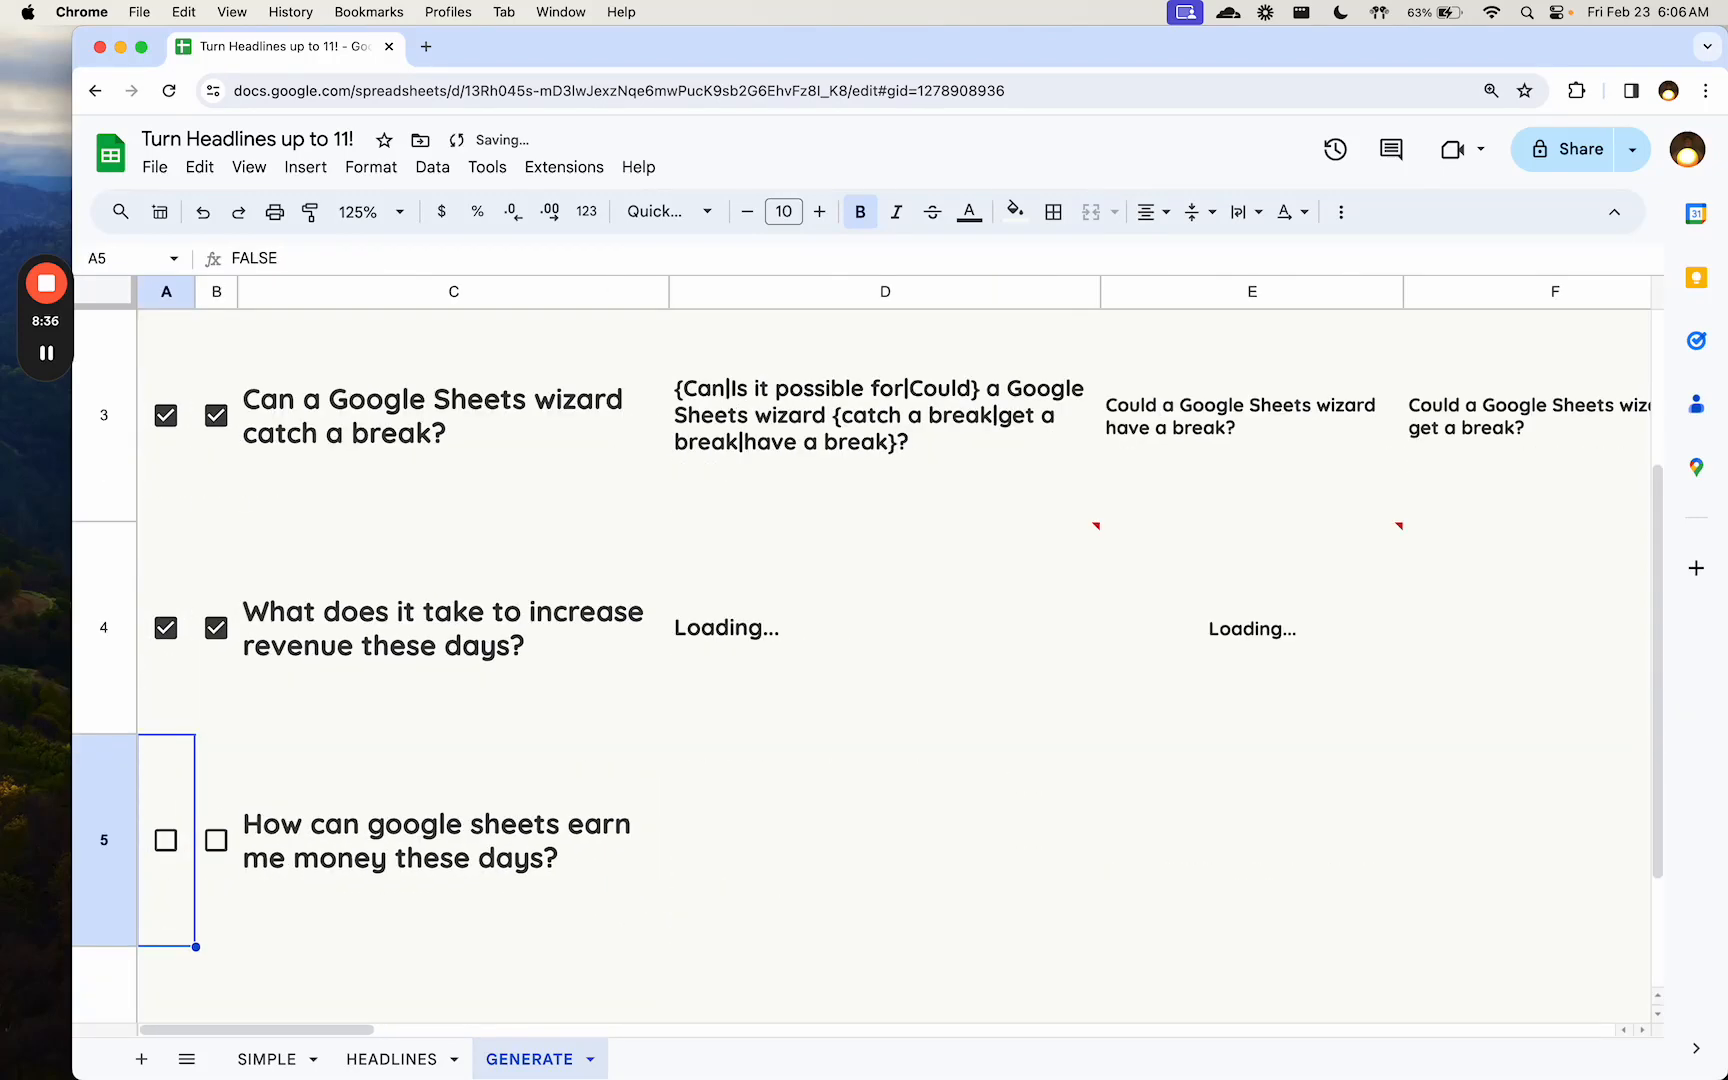
# - Tick the A5 checkbox to generate spintax for "How can google sheets earn me money these days?"
pyautogui.press('space')
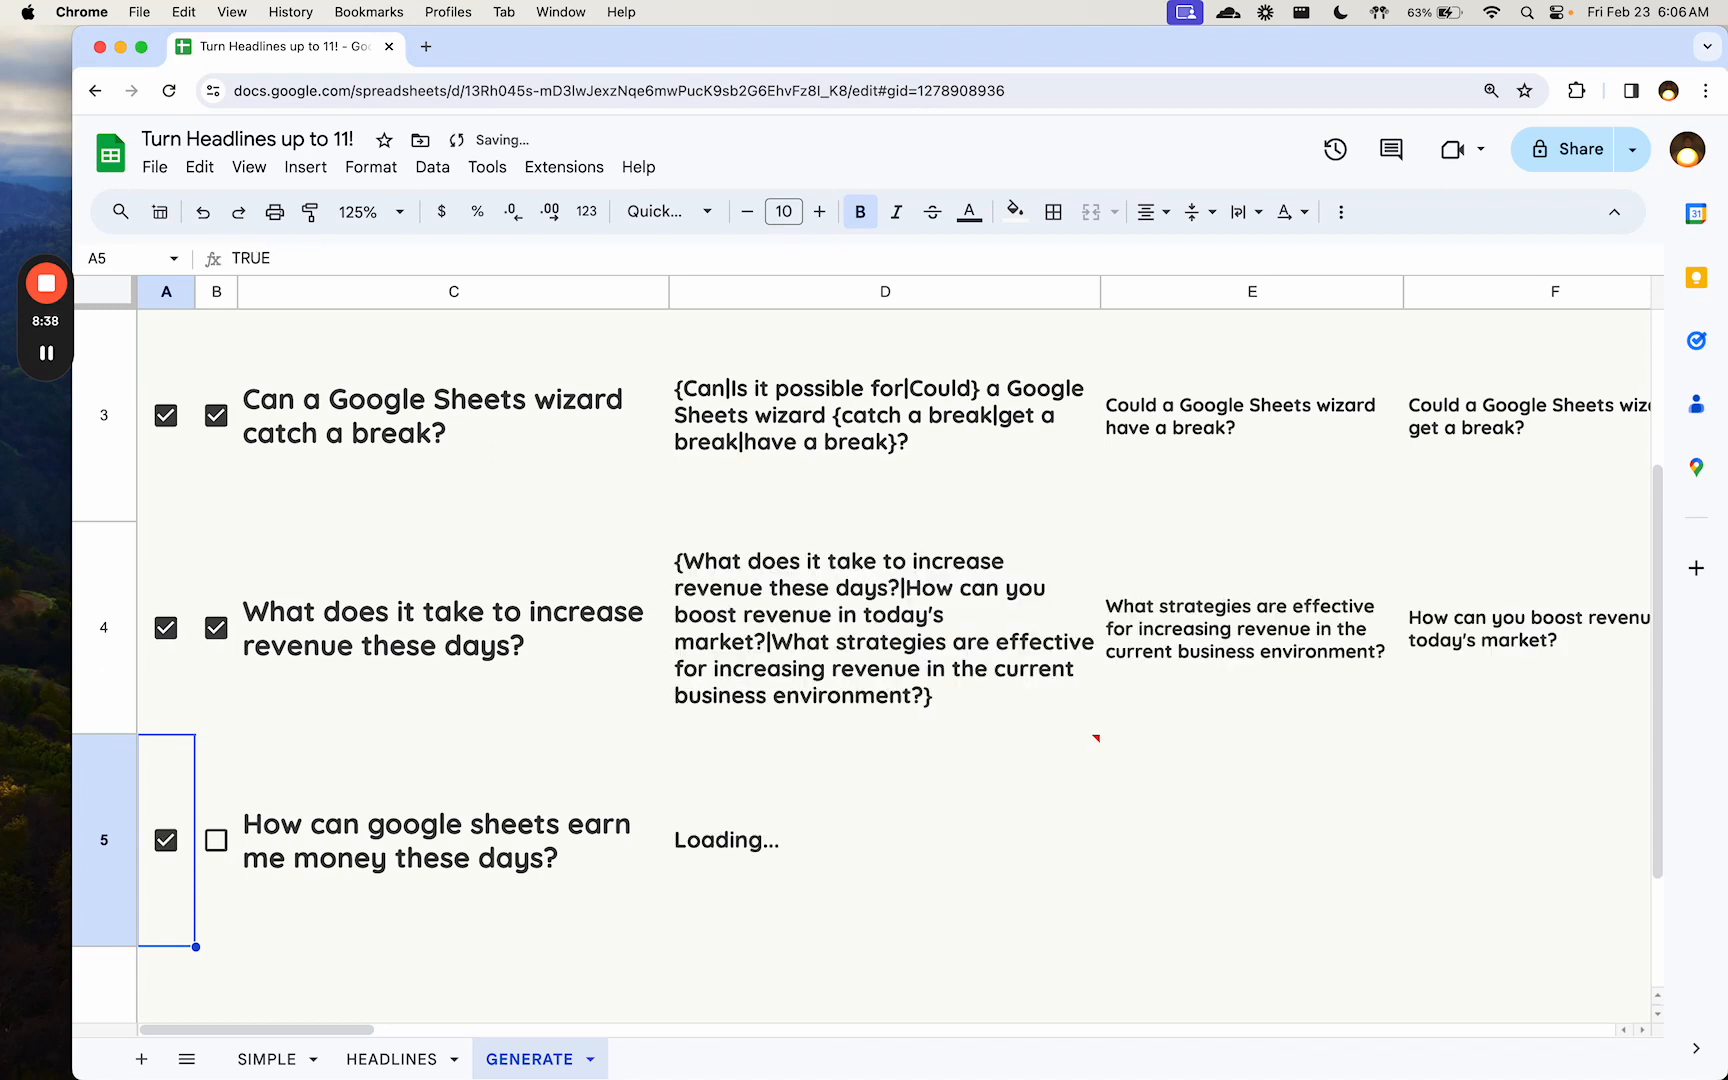
pyautogui.press('Right')
pyautogui.press('Right')
pyautogui.press('Right')
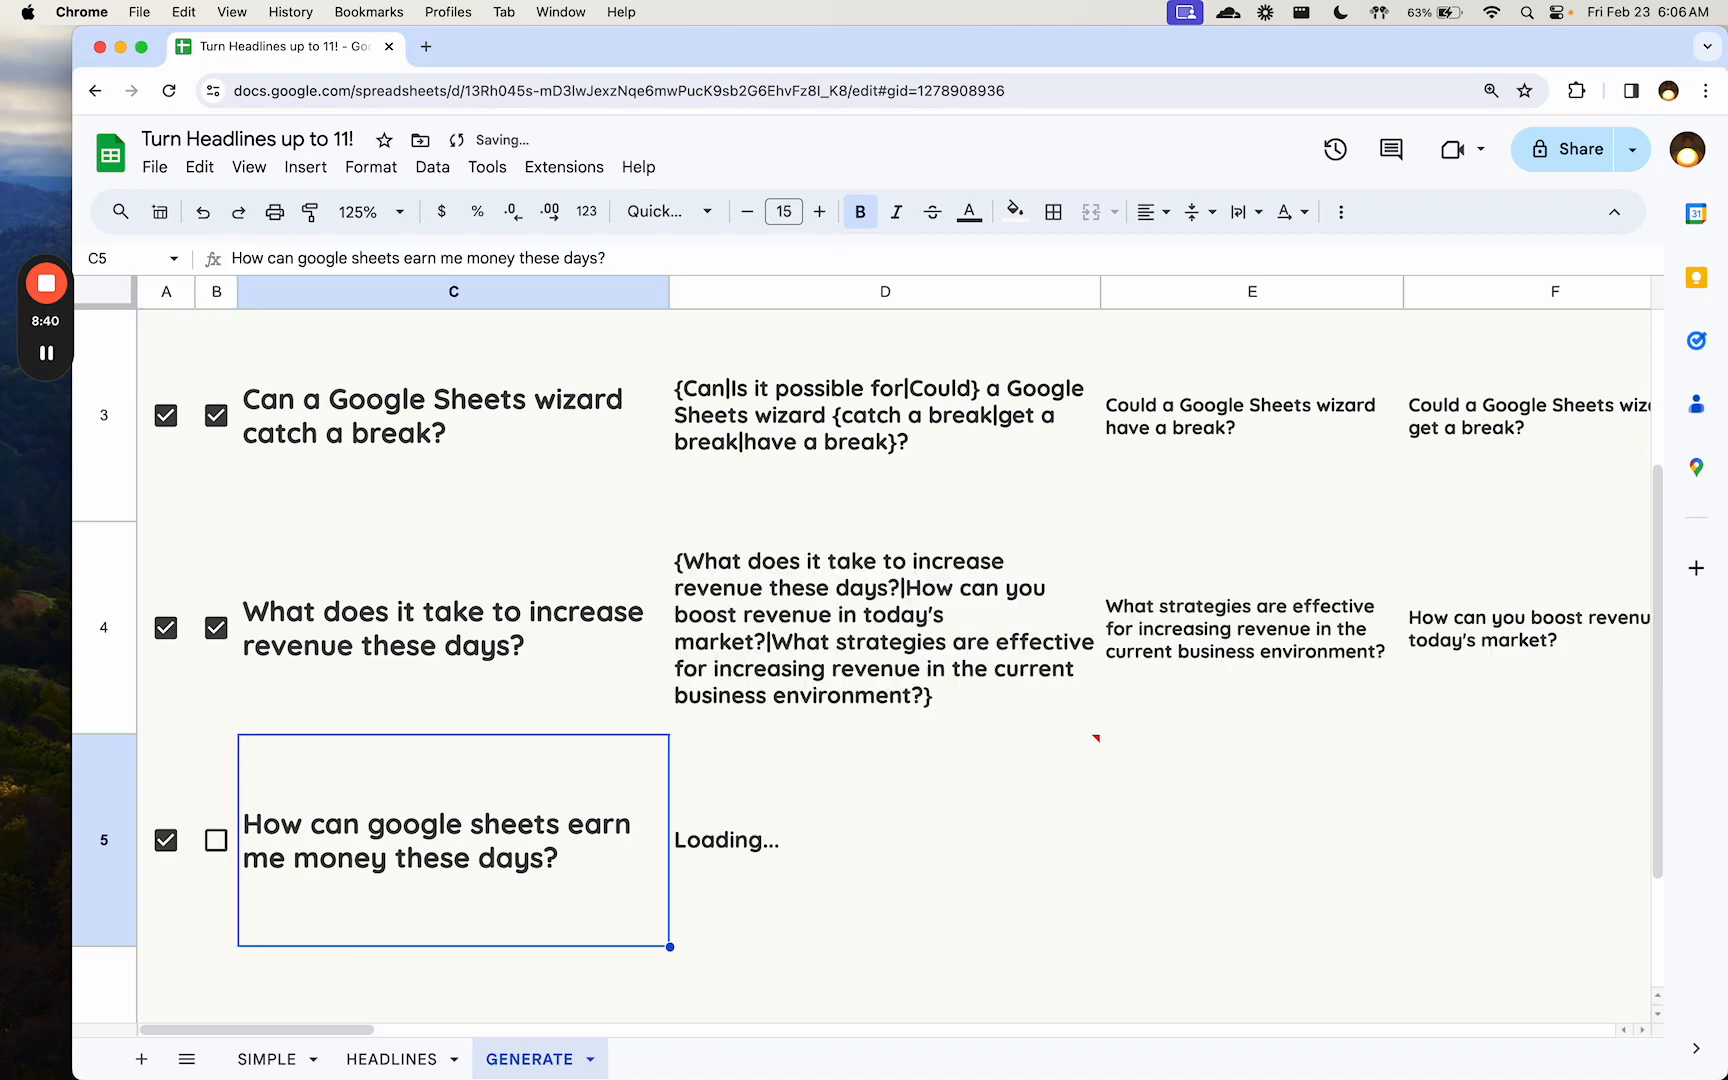
pyautogui.press('Left')
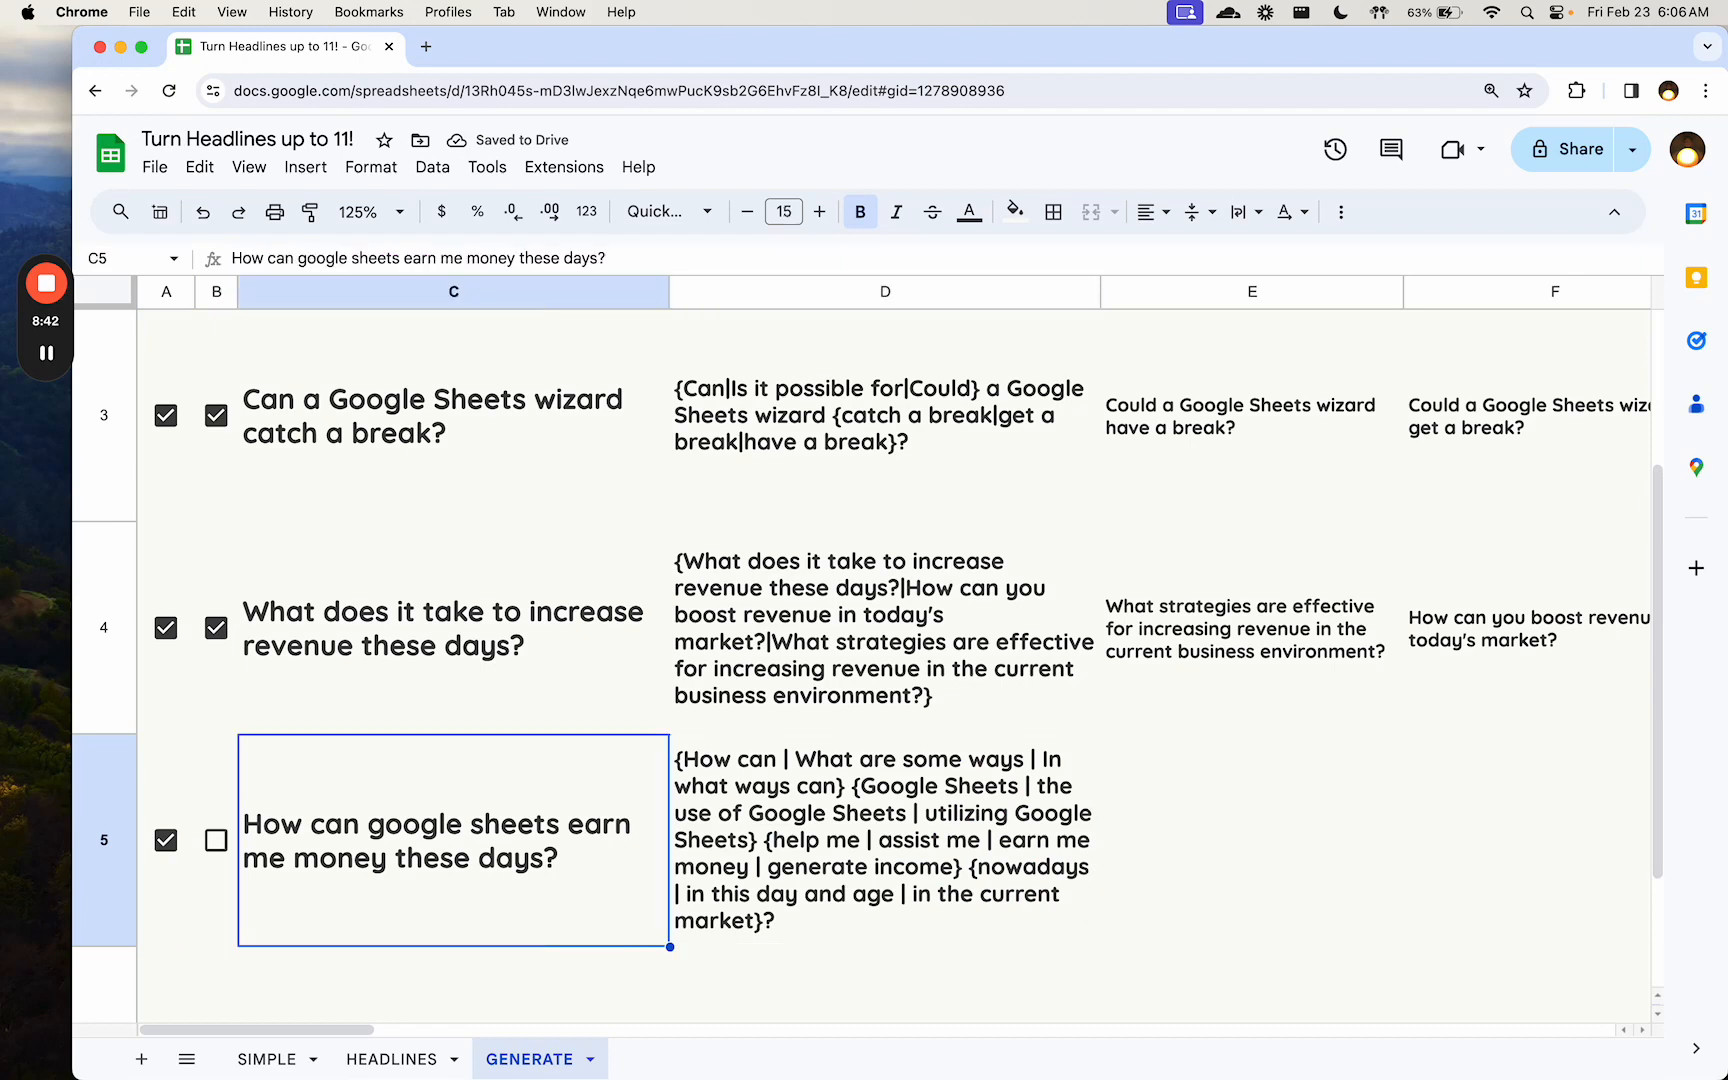
# - Tick the B5 checkbox to expand the fifth row's spintax into all its variations, and go to E5
pyautogui.press('Left')
pyautogui.press('space')
pyautogui.press('Right')
pyautogui.press('Right')
pyautogui.press('Right')
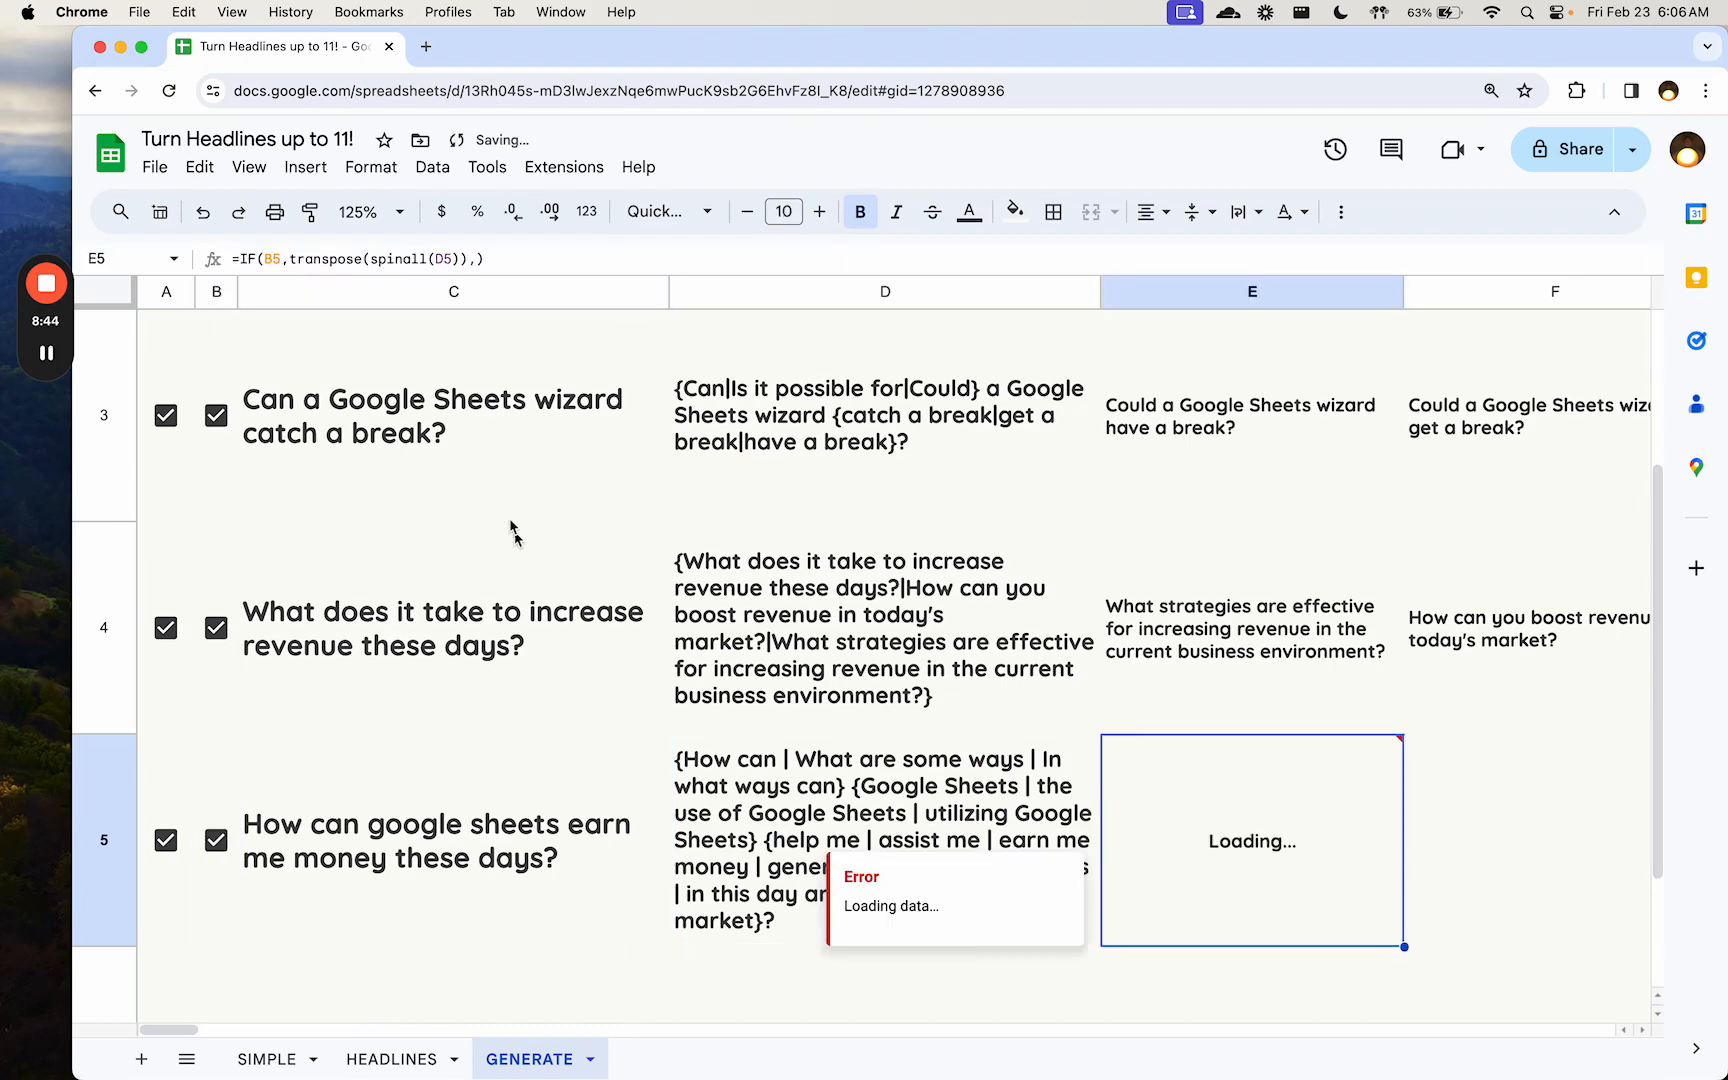
pyautogui.press('Right')
pyautogui.press('Left')
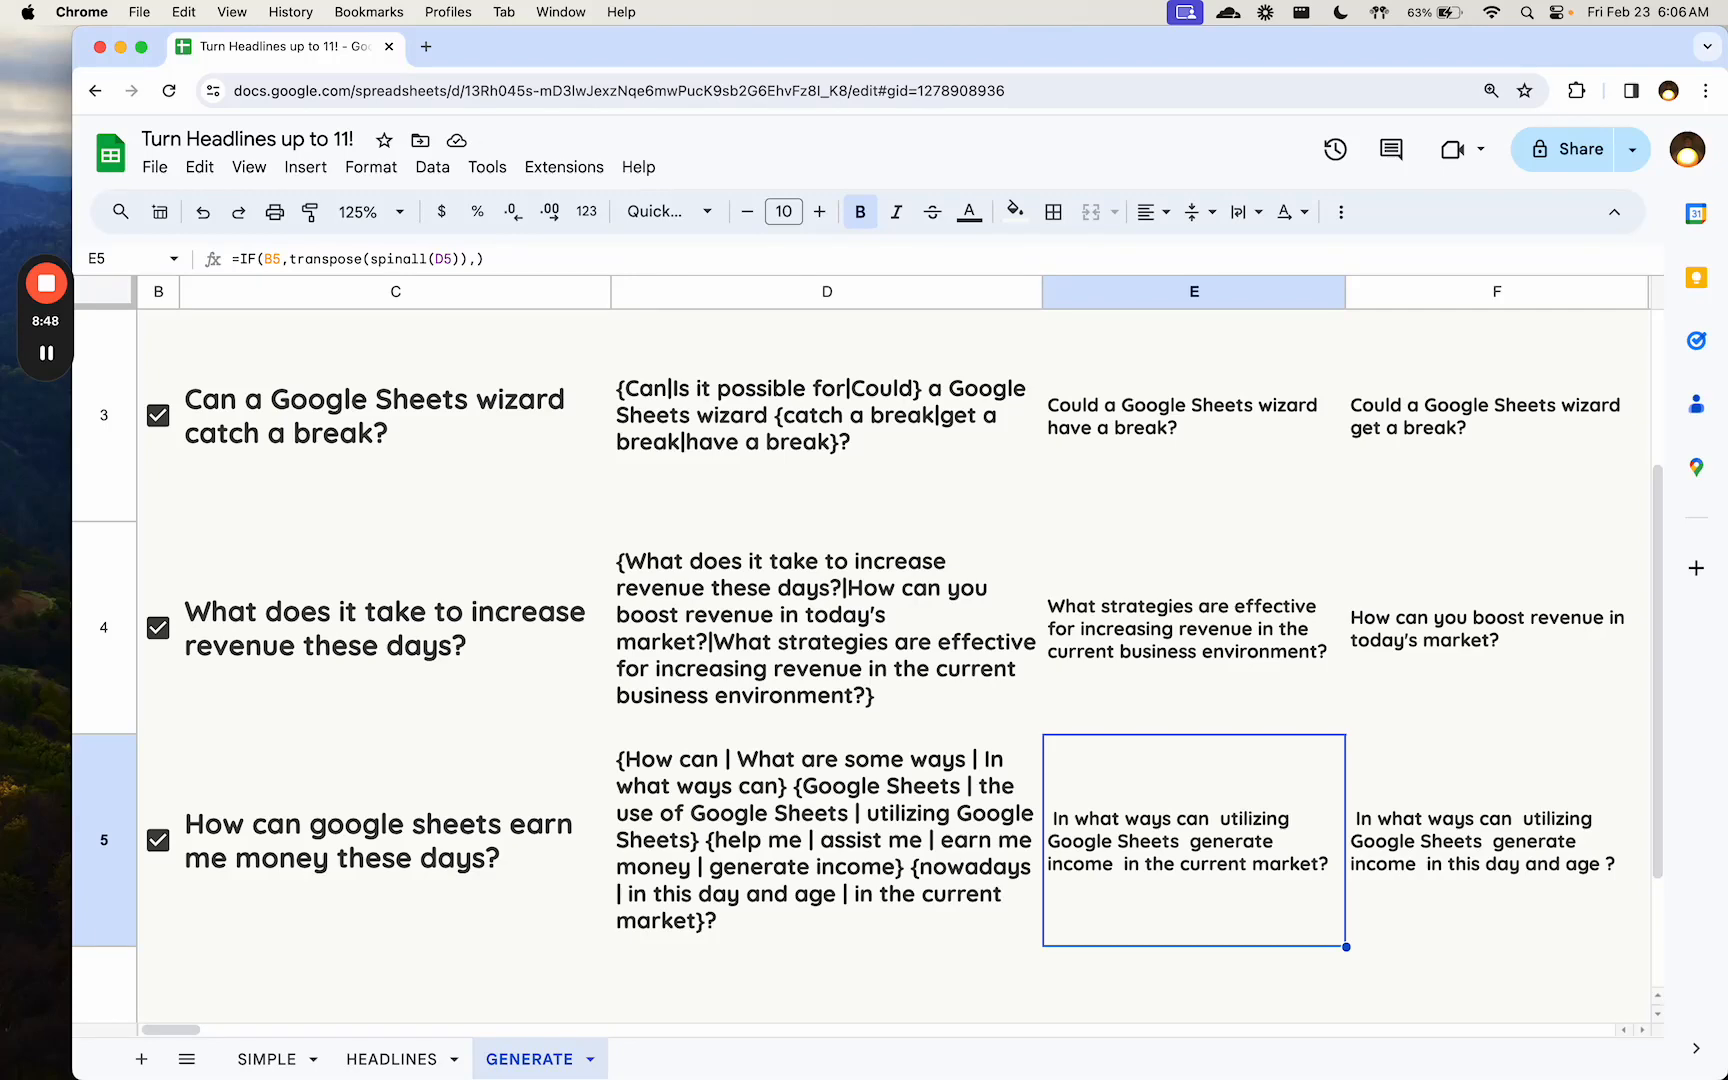
# - Look through the generated variations across row 5 as far as column AI, and return to A5
pyautogui.press('Right')
pyautogui.press('Right')
pyautogui.press('Right')
pyautogui.press('Right')
pyautogui.press('Right')
pyautogui.press('Right')
pyautogui.press('Right')
pyautogui.press('Right')
pyautogui.press('Right')
pyautogui.press('Right')
pyautogui.press('Right')
pyautogui.press('Right')
pyautogui.press('Right')
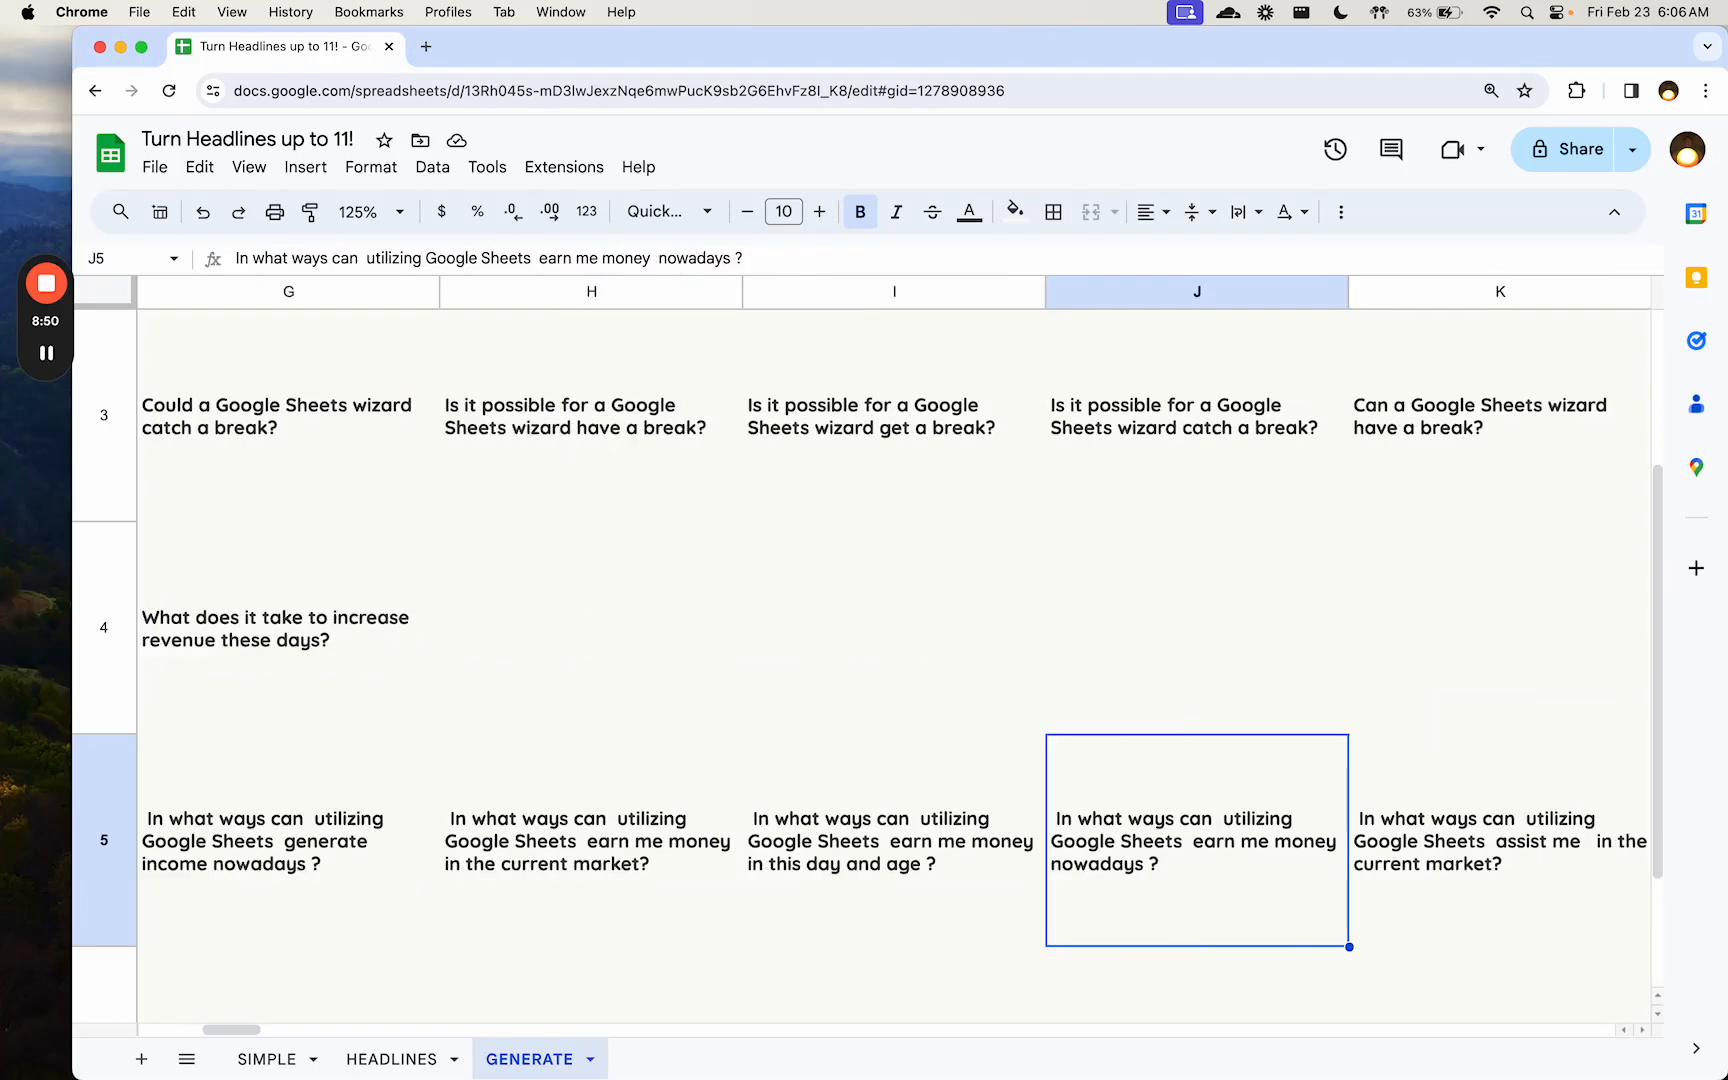
pyautogui.press('Right')
pyautogui.press('Right')
pyautogui.press('Right')
pyautogui.press('Right')
pyautogui.press('Right')
pyautogui.press('Right')
pyautogui.press('Right')
pyautogui.press('Right')
pyautogui.press('Right')
pyautogui.press('Right')
pyautogui.press('Right')
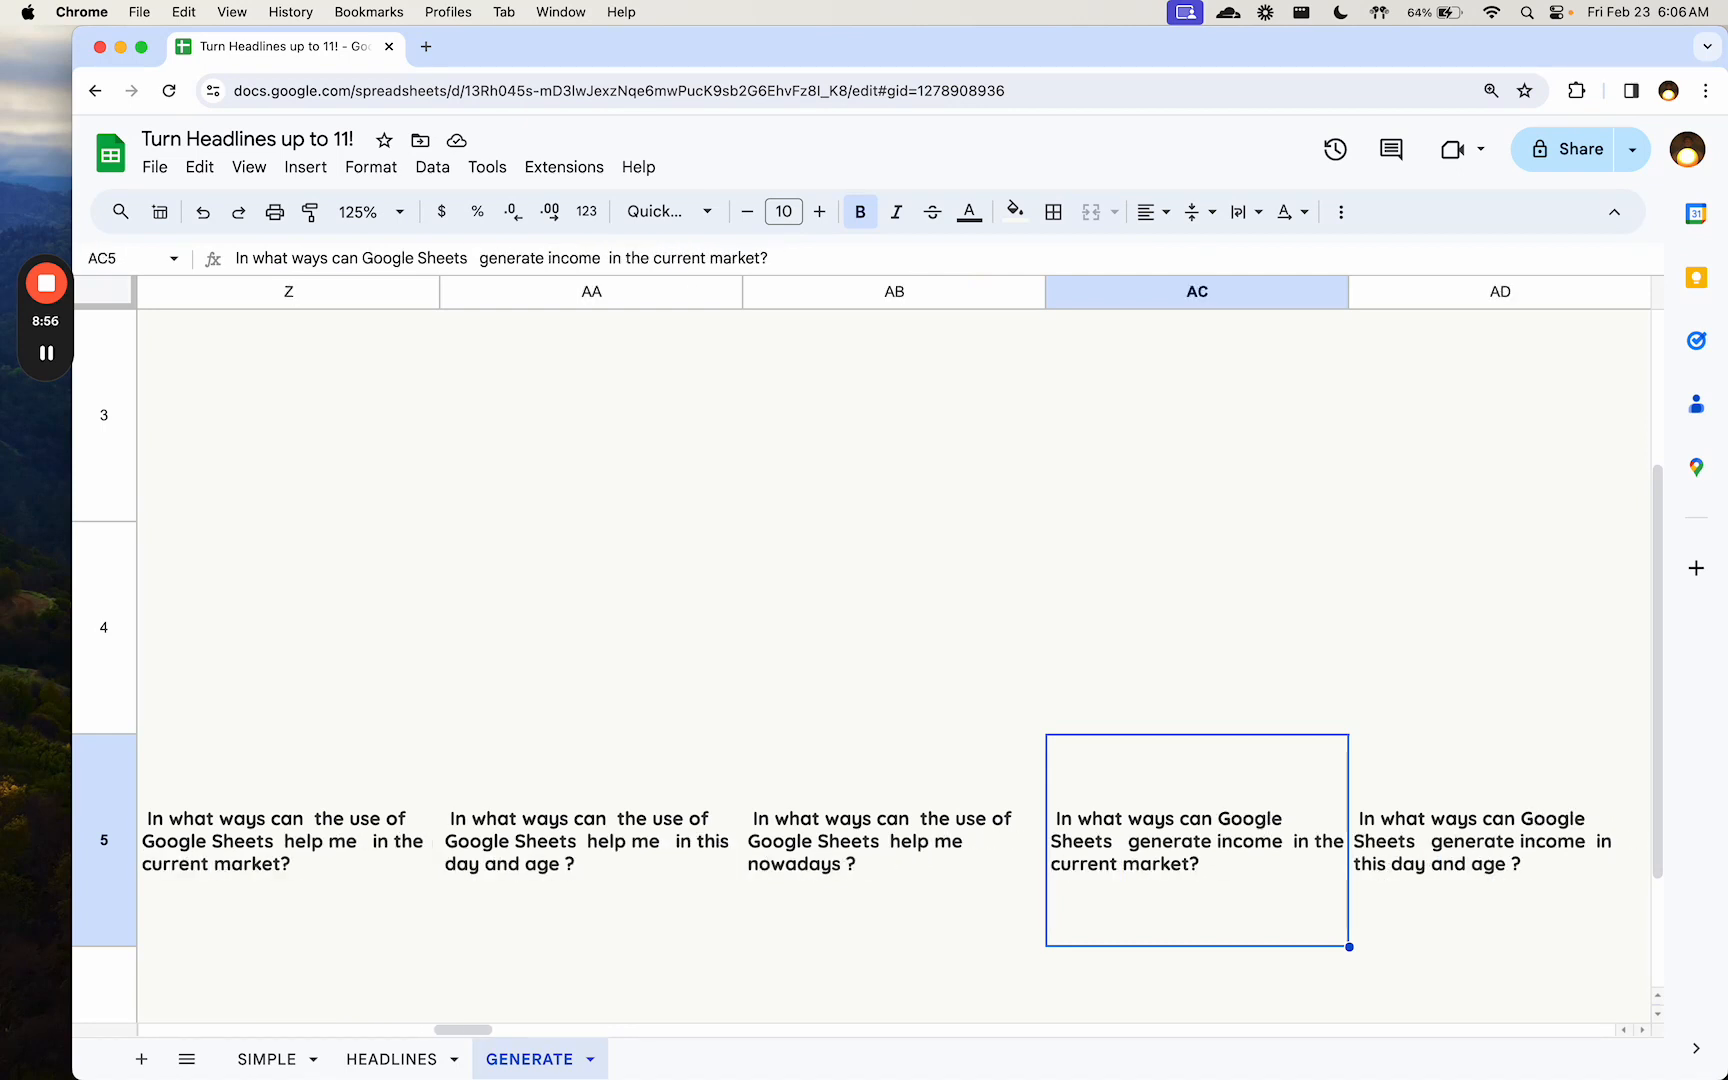
pyautogui.press('Right')
pyautogui.press('Right')
pyautogui.press('Right')
pyautogui.press('Right')
pyautogui.press('Right')
pyautogui.press('Right')
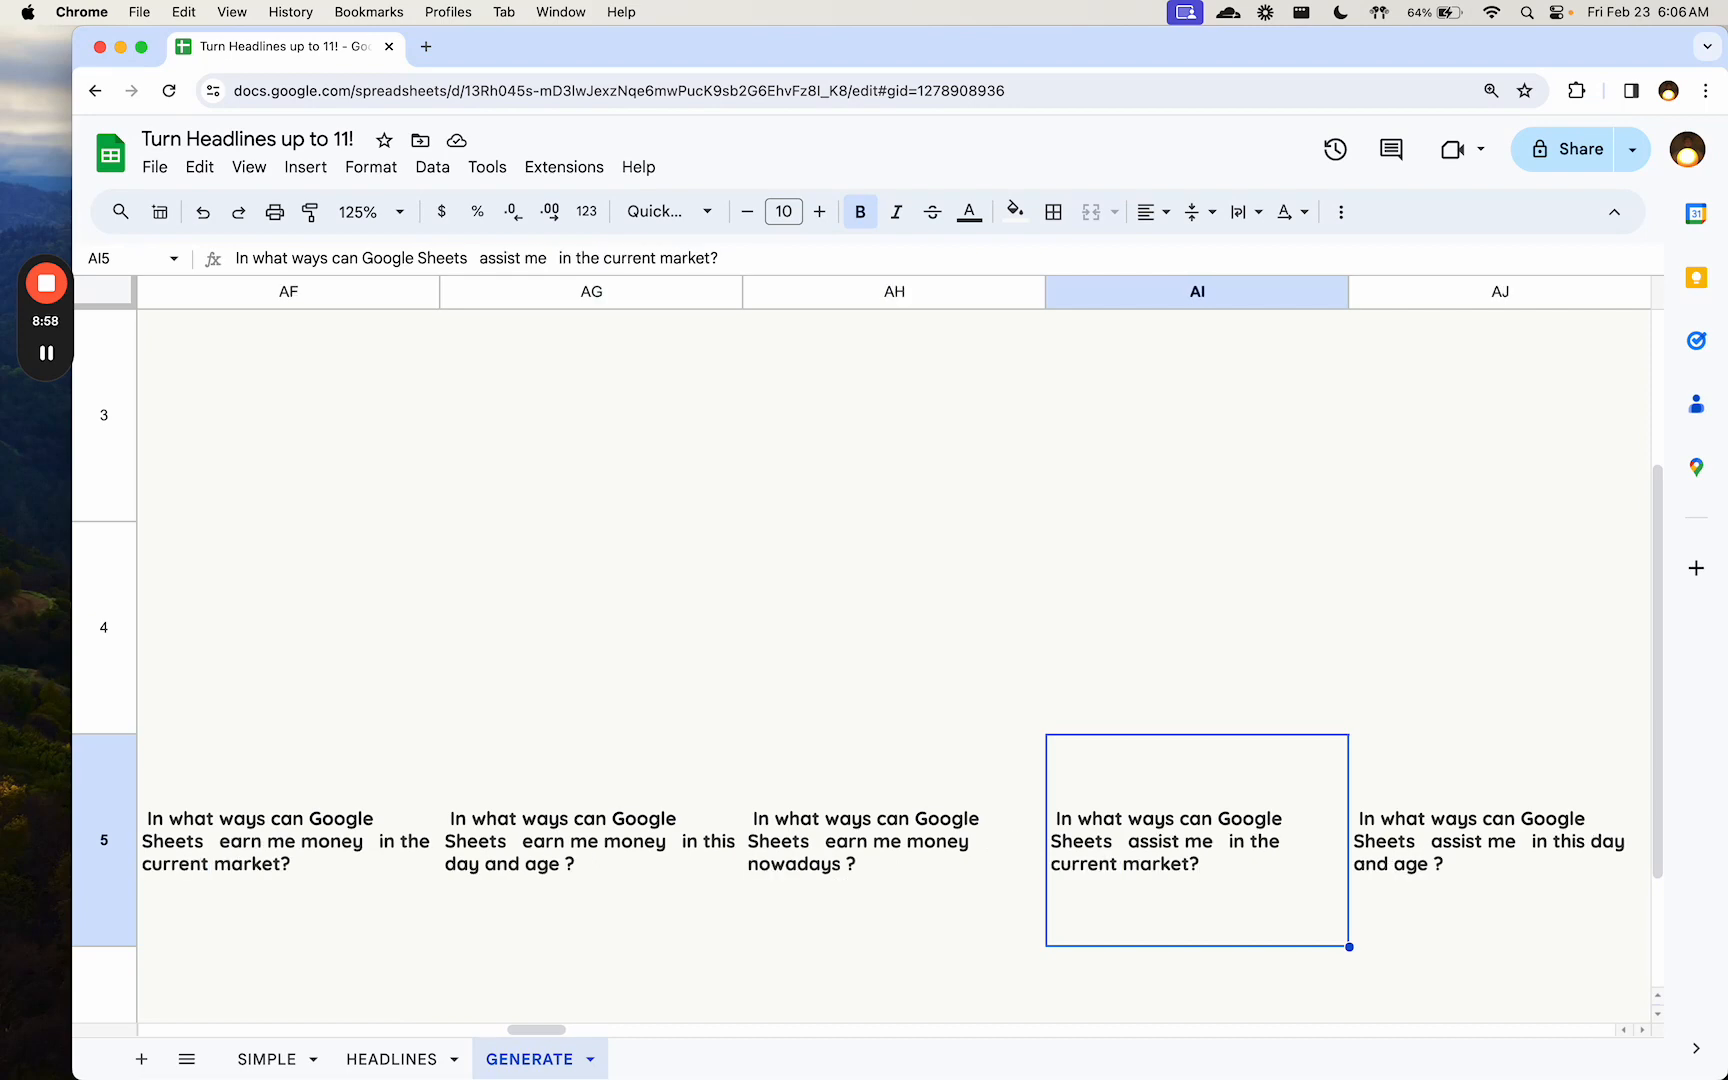
pyautogui.press('Left')
pyautogui.press('Home')
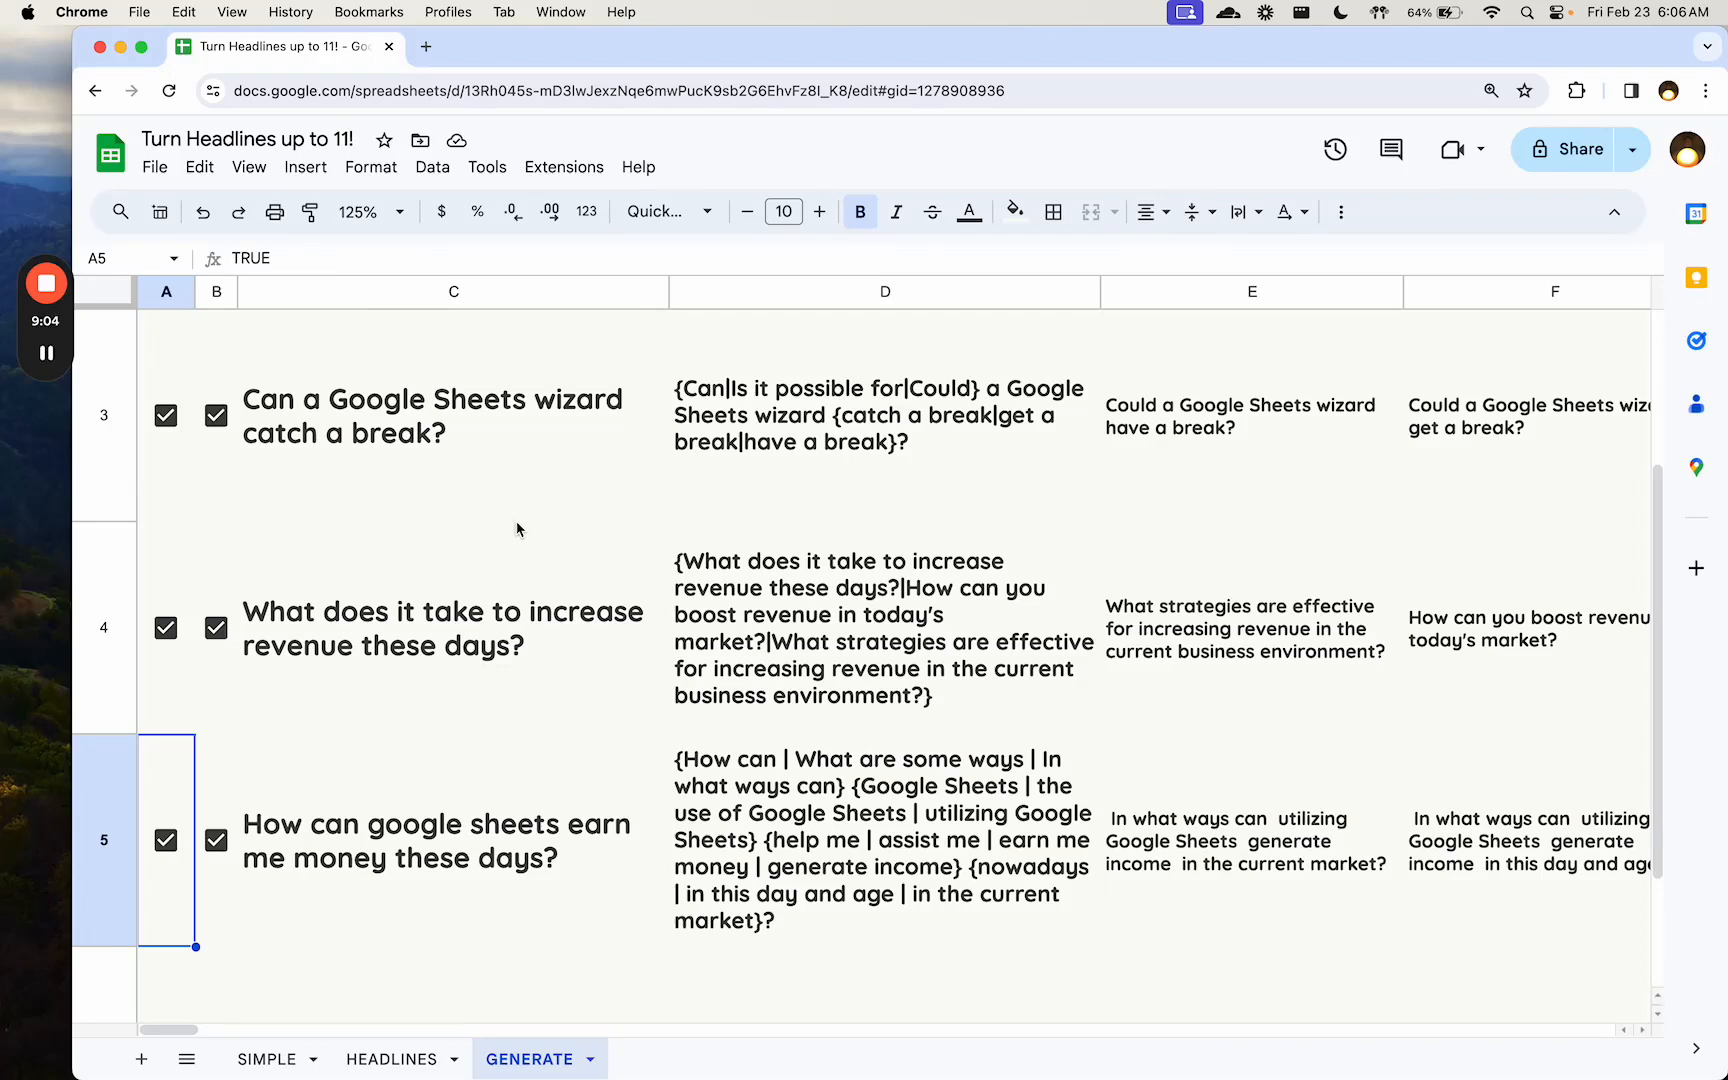
# - Review the HEADLINES sheet's generated headlines and its list of roles, ending on A4
pyautogui.click(390, 1052)
pyautogui.click(920, 568)
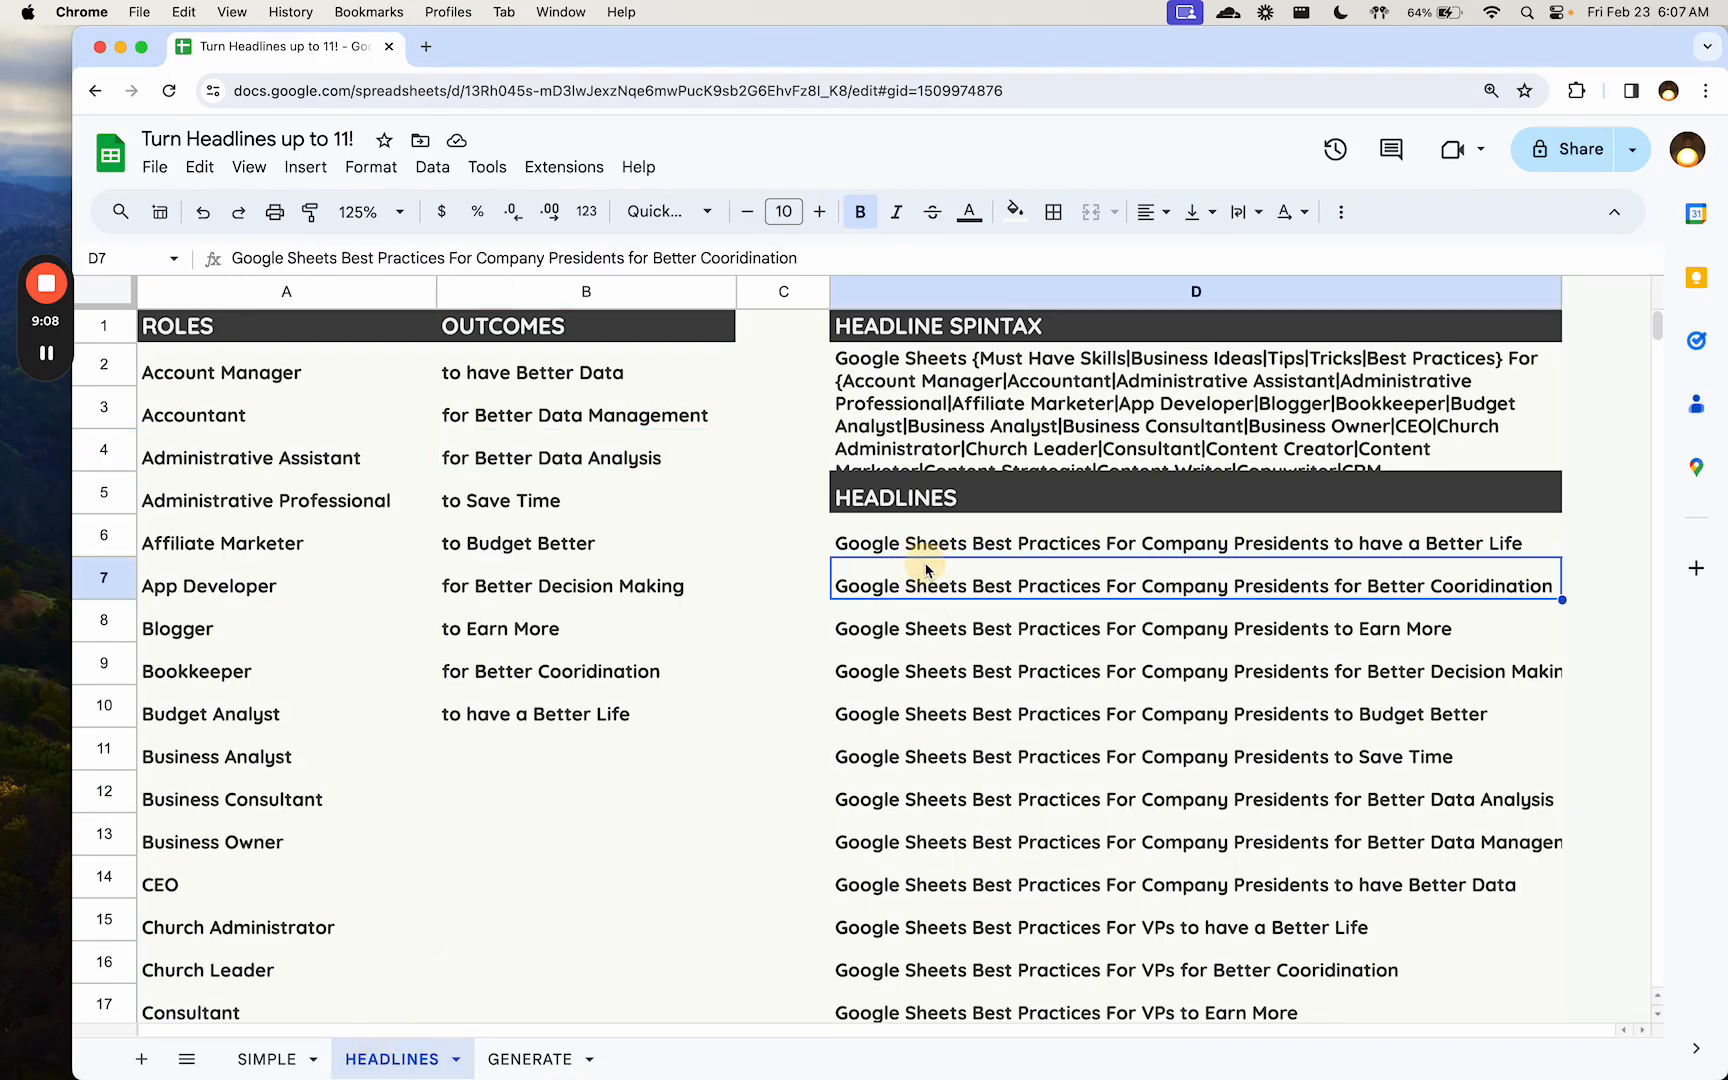
pyautogui.click(347, 446)
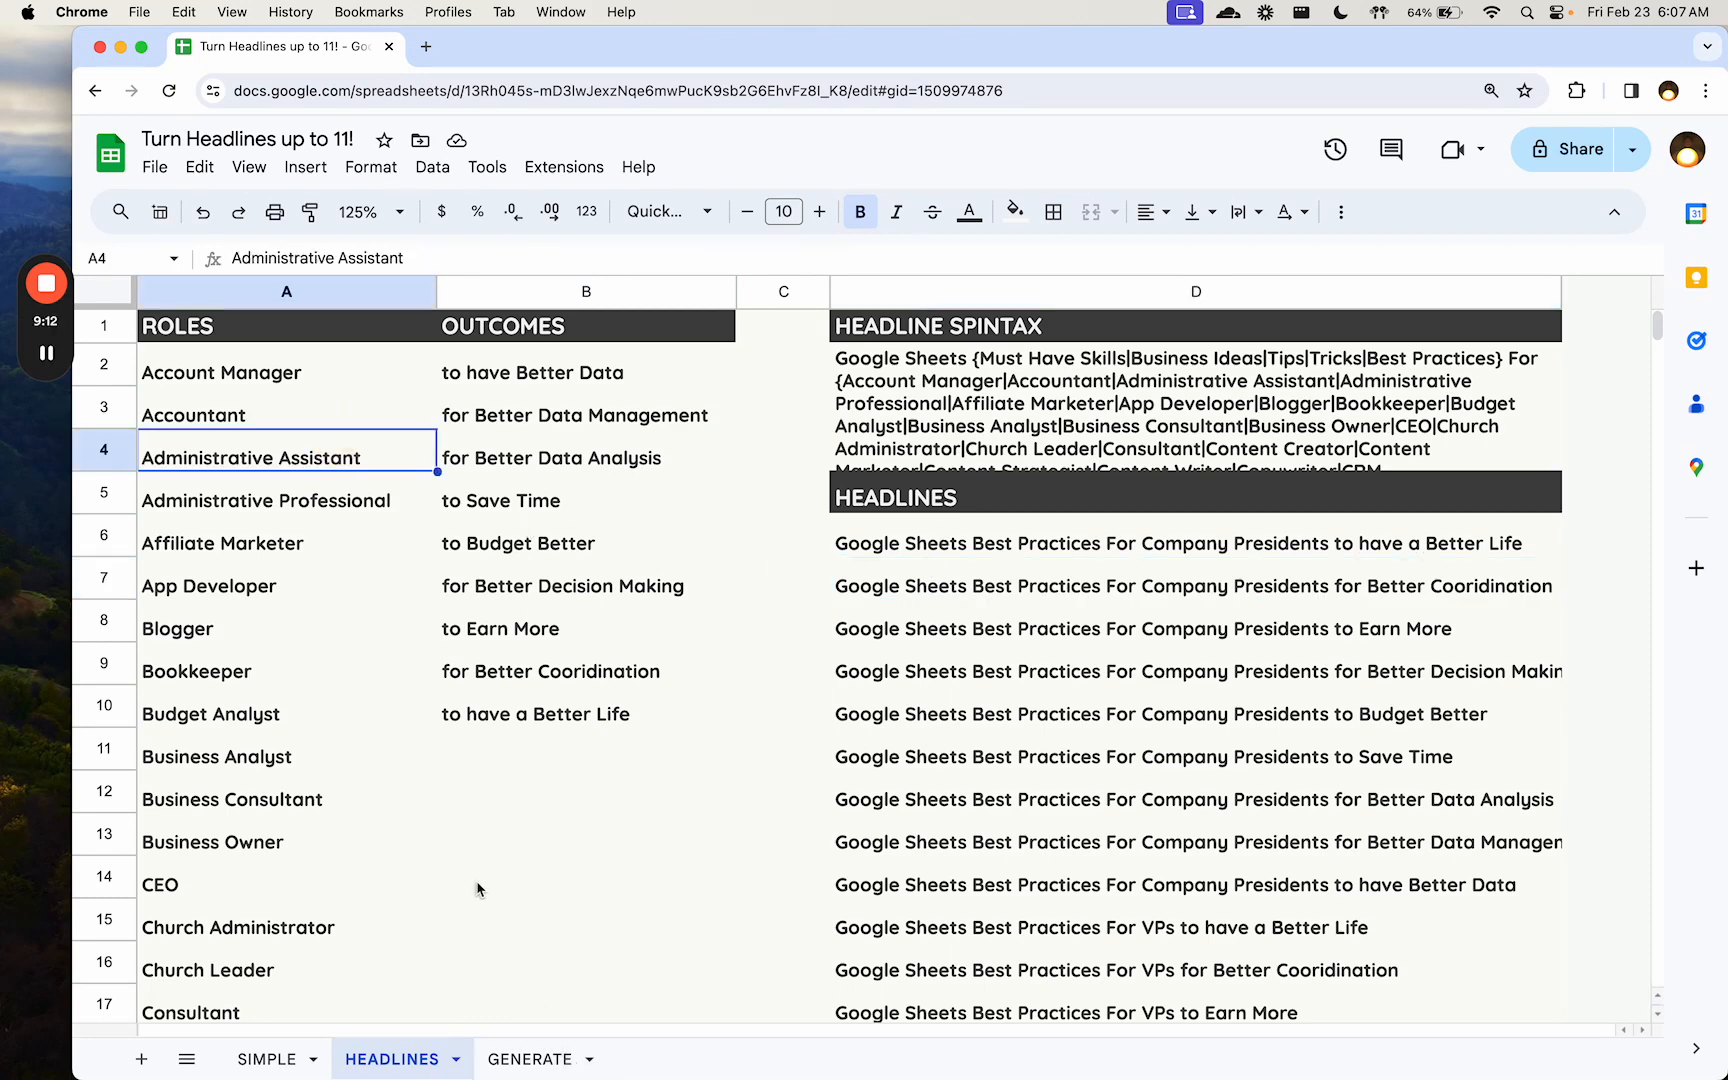
# - Return to the GENERATE sheet and check the spin_generate formula in D2
pyautogui.click(540, 1056)
pyautogui.click(427, 452)
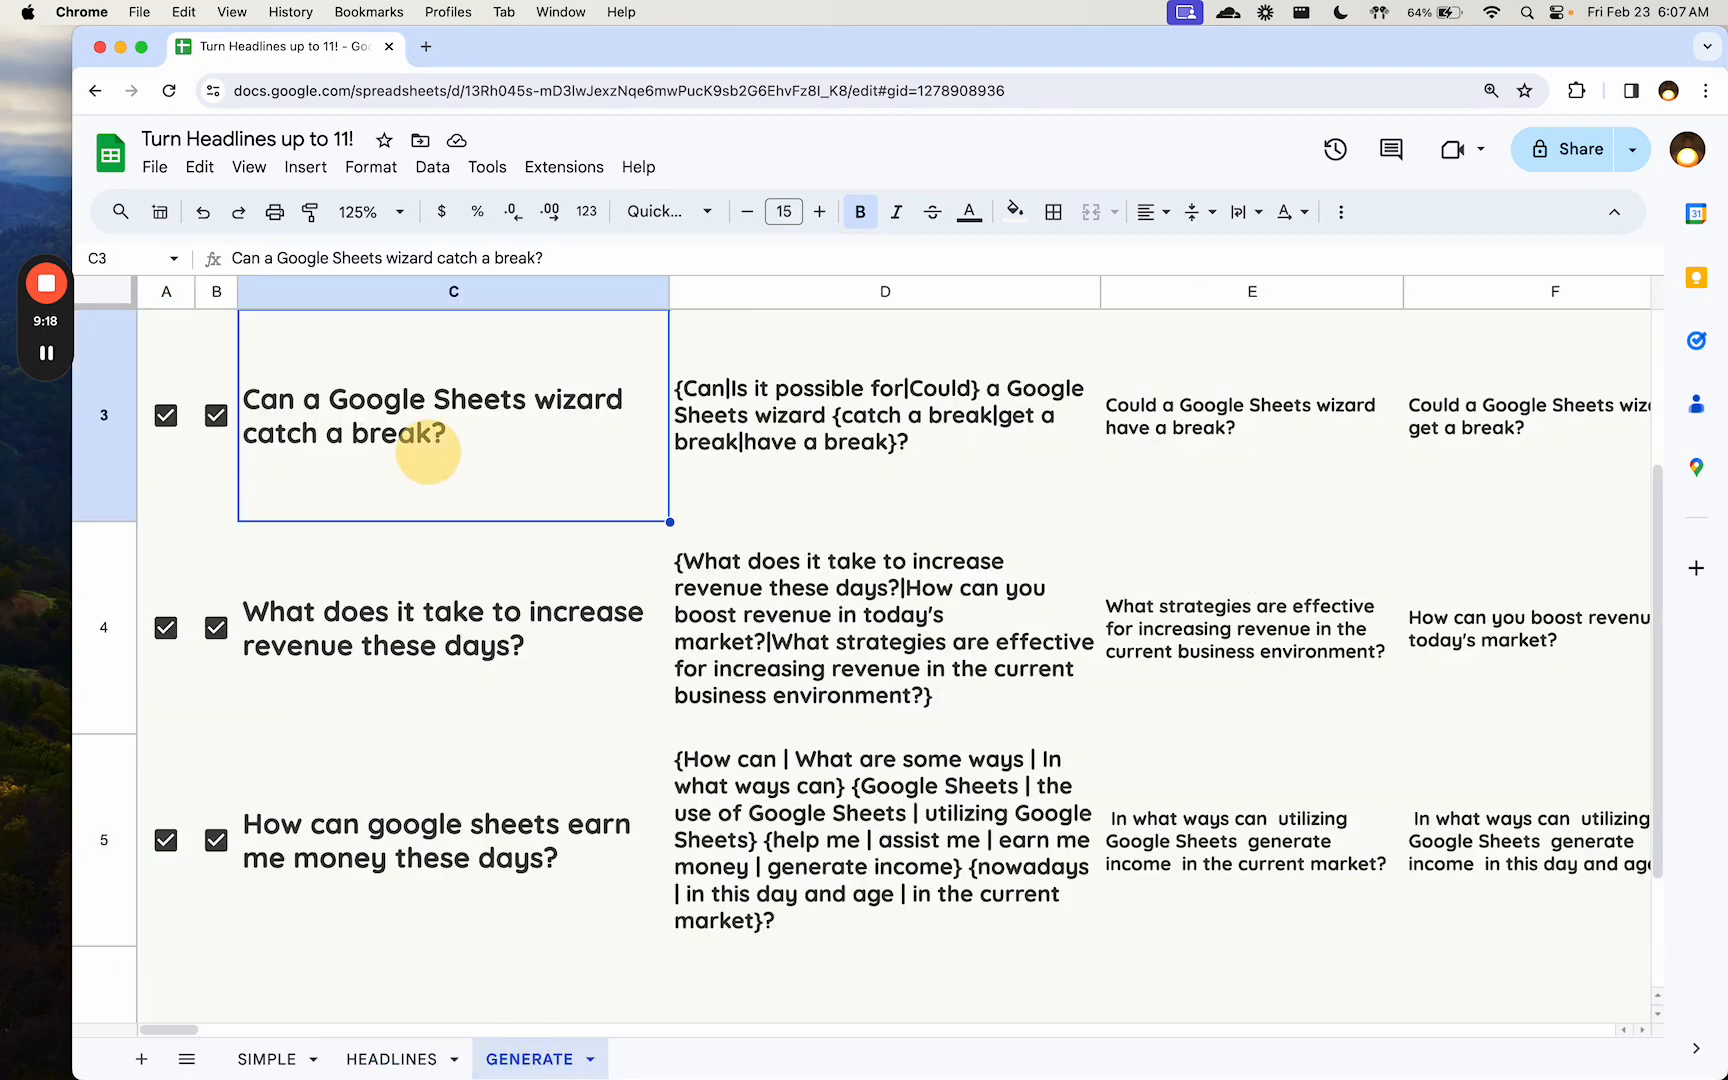
pyautogui.scroll(3, 430, 455)
pyautogui.click(768, 540)
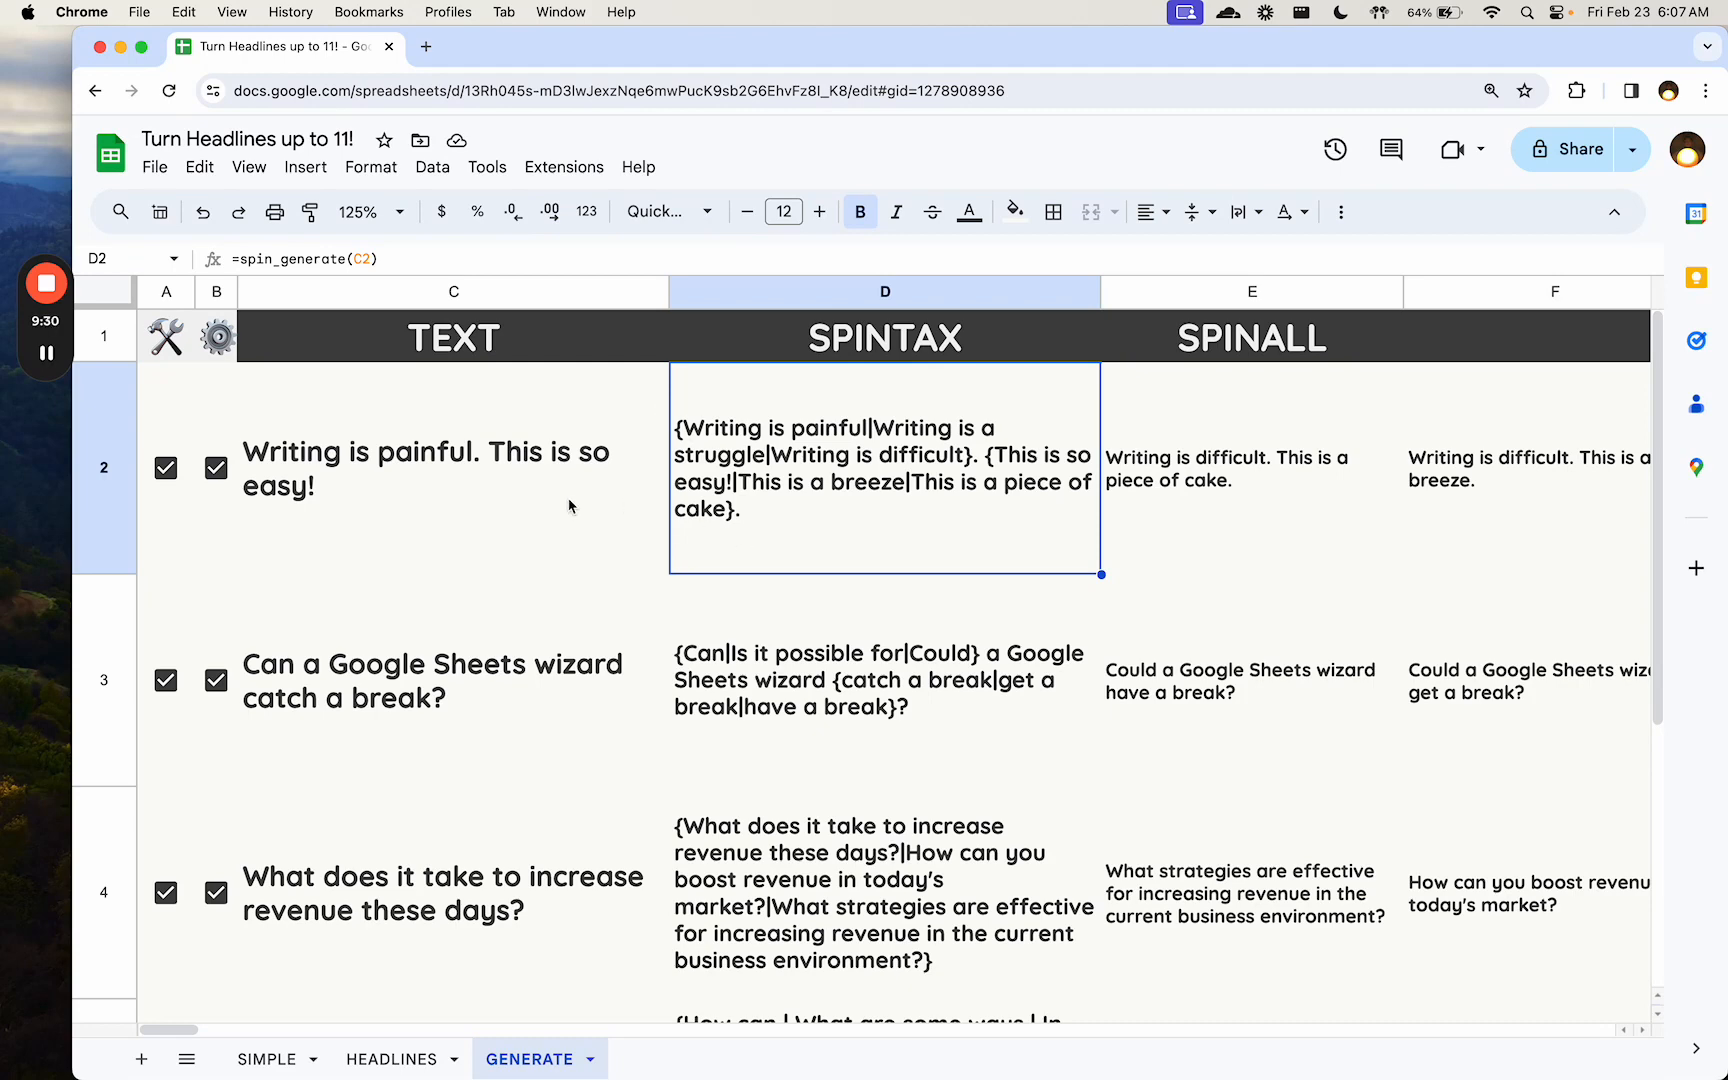
# - Review the spintax examples in B14 and B2 on the SIMPLE sheet
pyautogui.click(247, 1060)
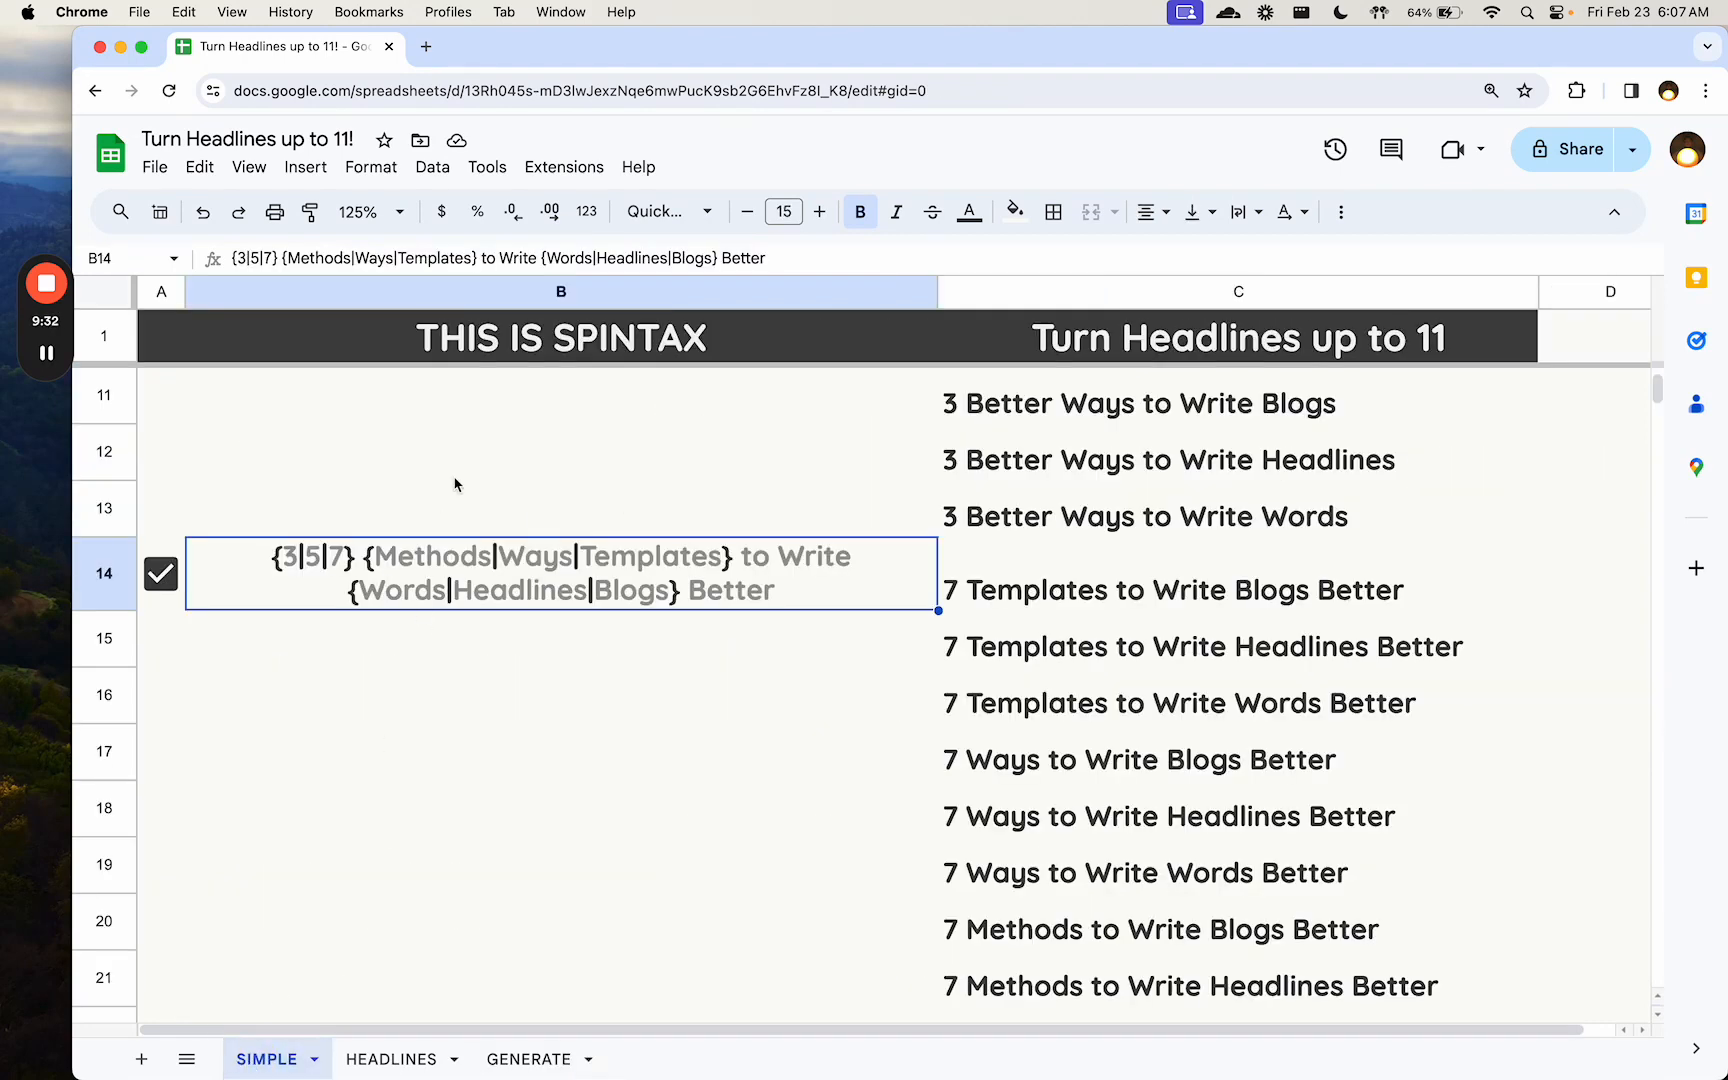
pyautogui.click(599, 522)
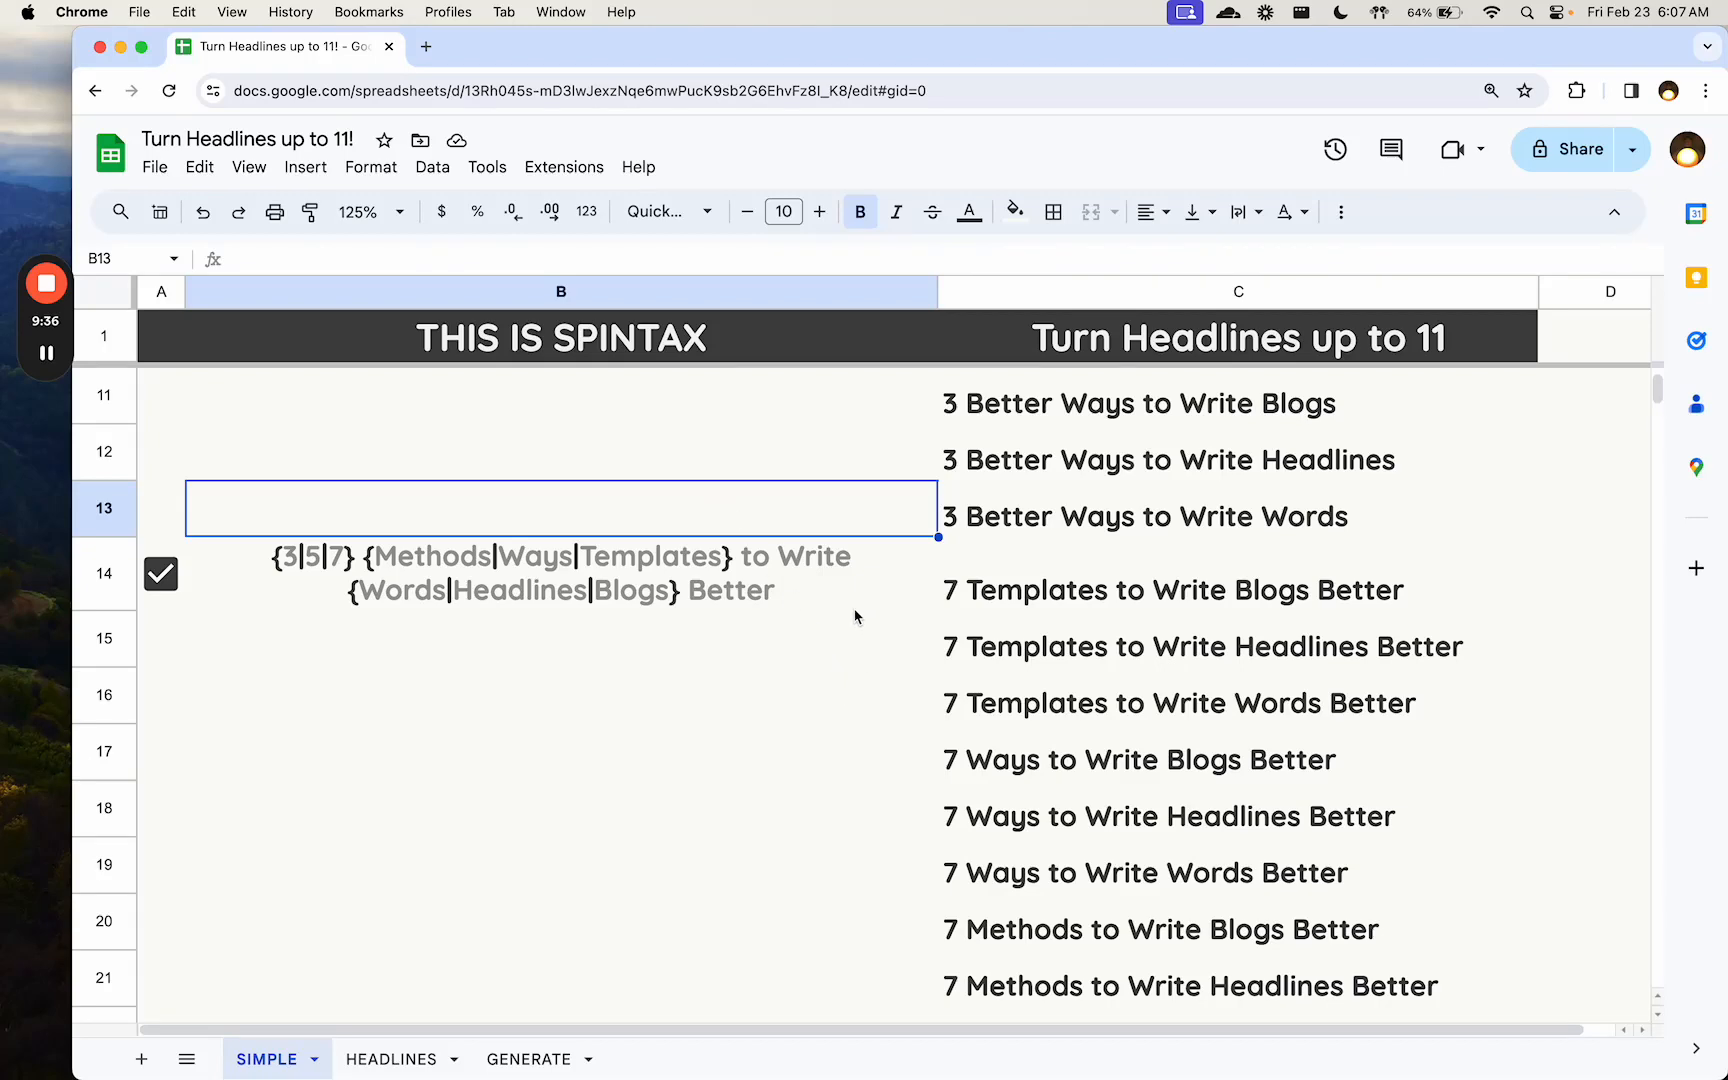
pyautogui.click(818, 580)
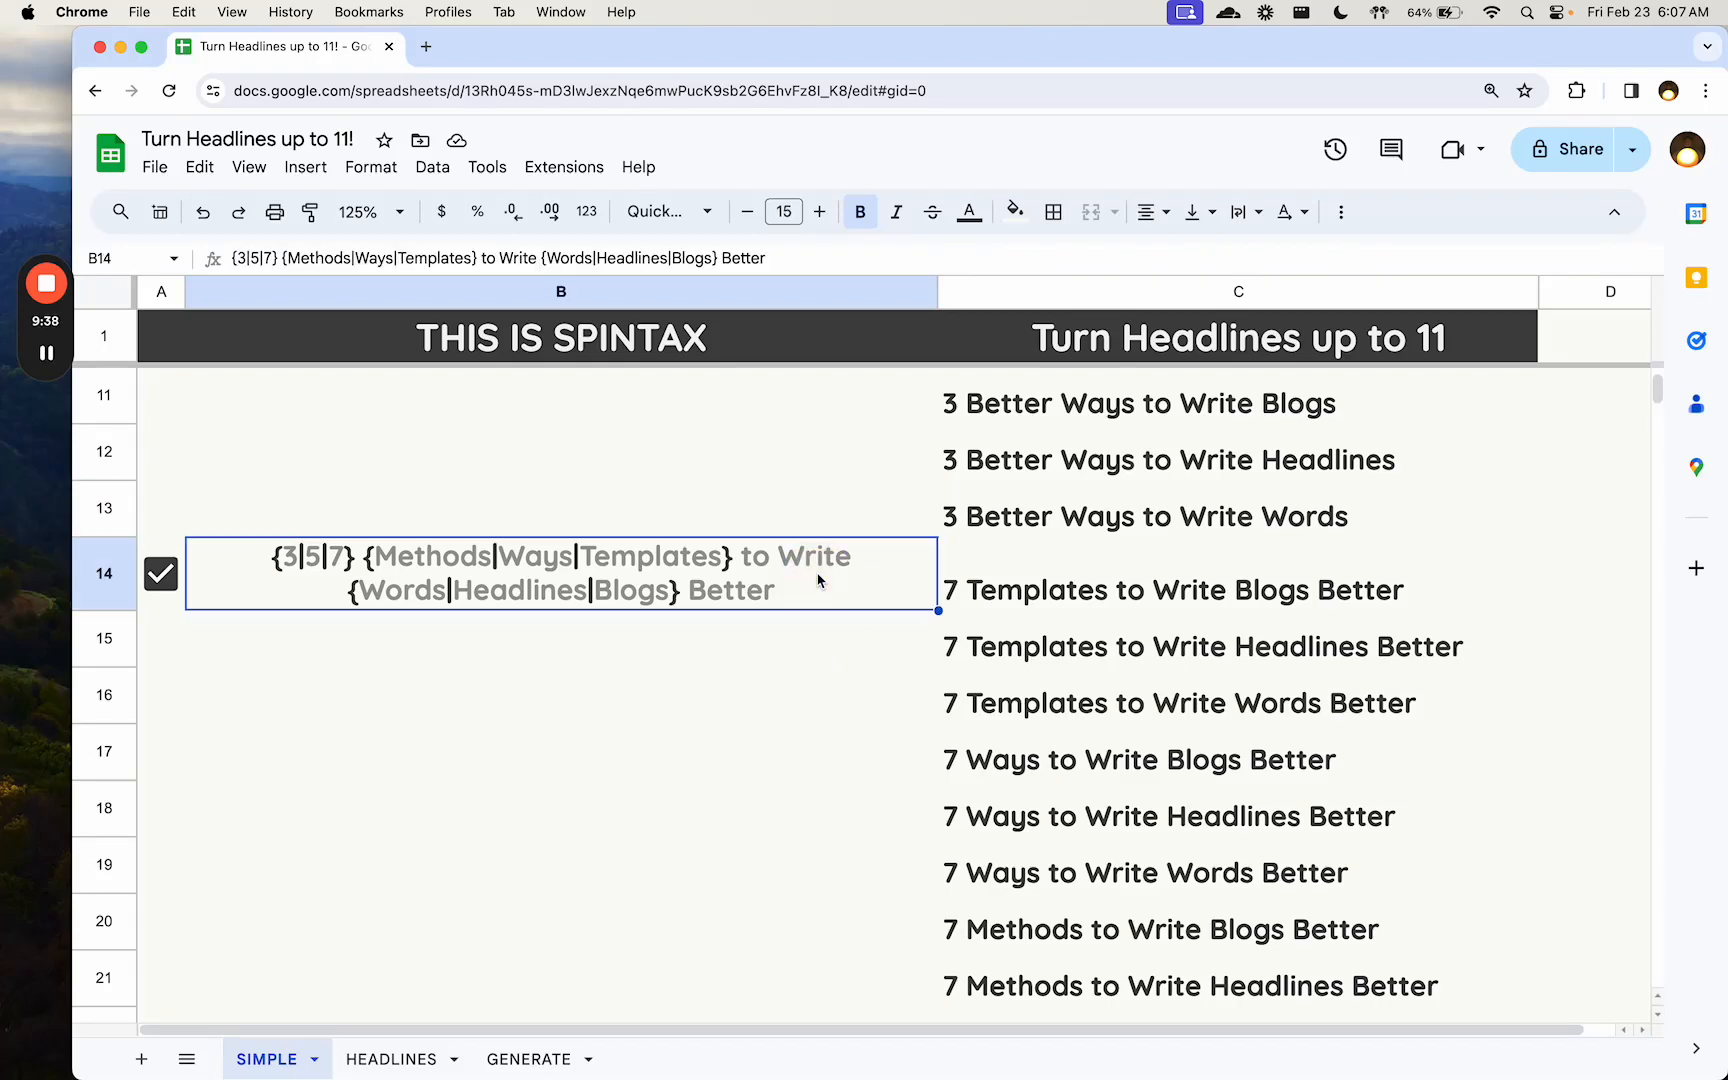
pyautogui.scroll(5, 818, 580)
pyautogui.click(712, 398)
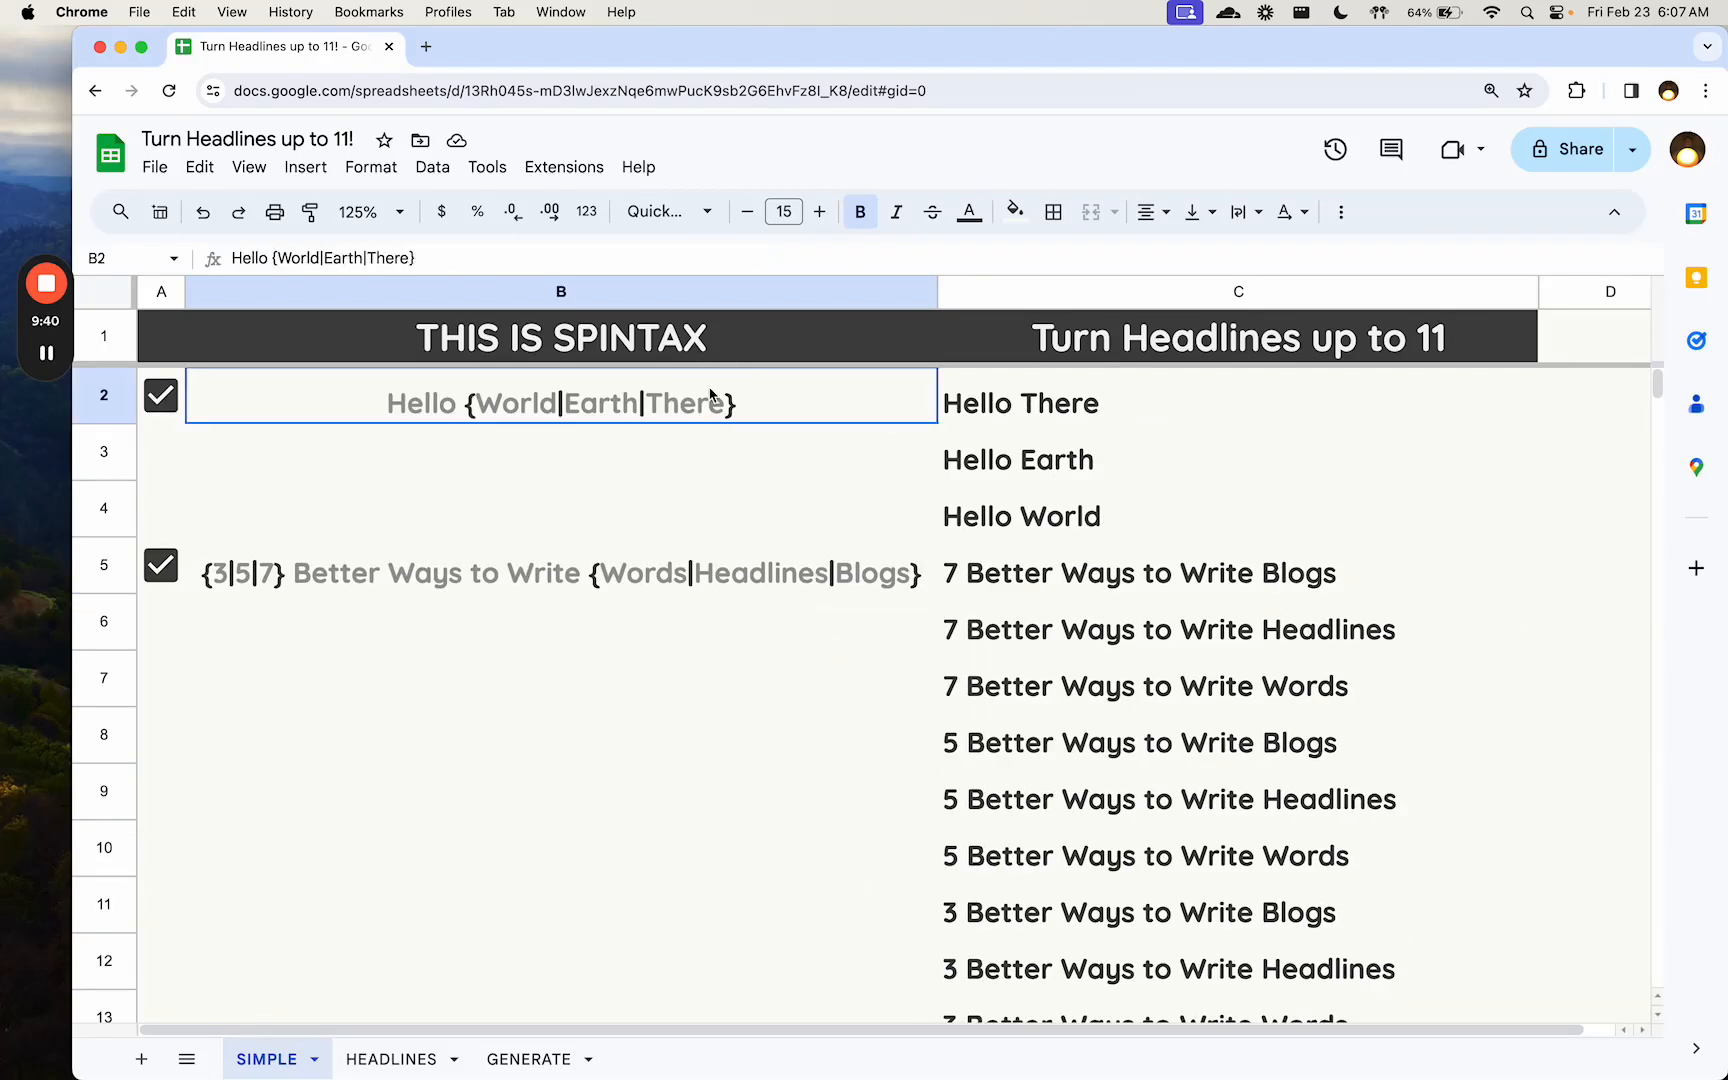